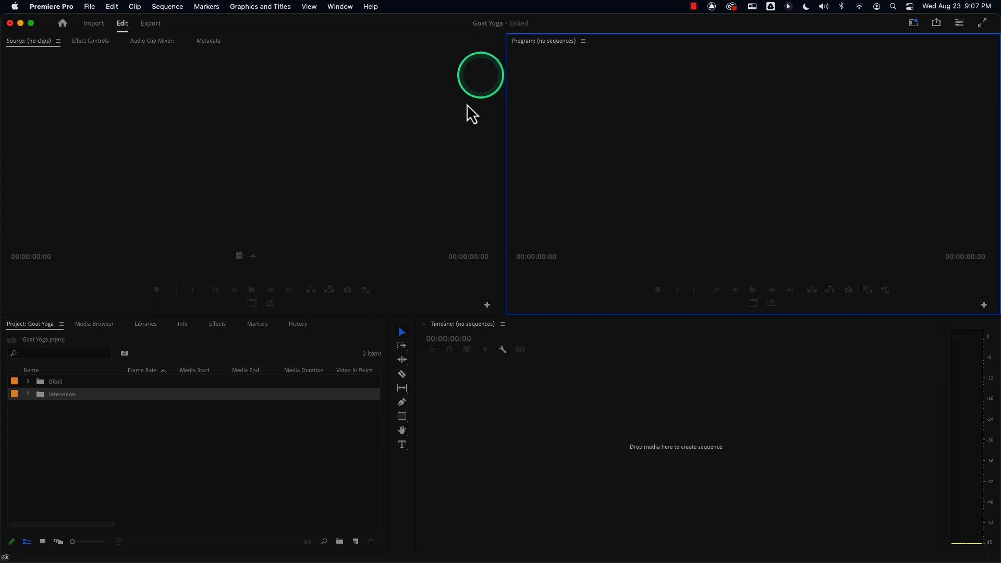
Open the Interviews bin in its own window and show its clips as thumbnails.
left_click(105, 425)
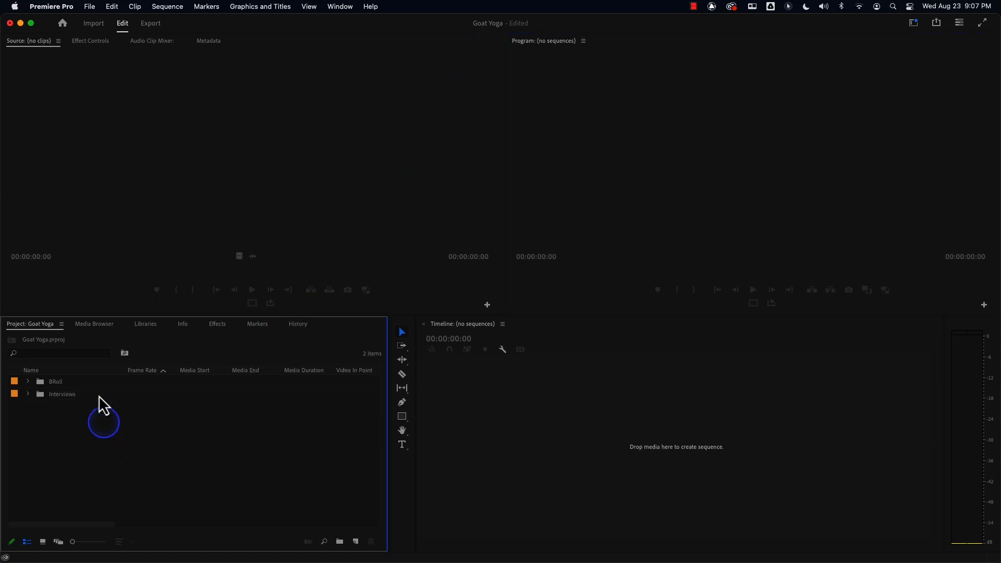
double_click(40, 395)
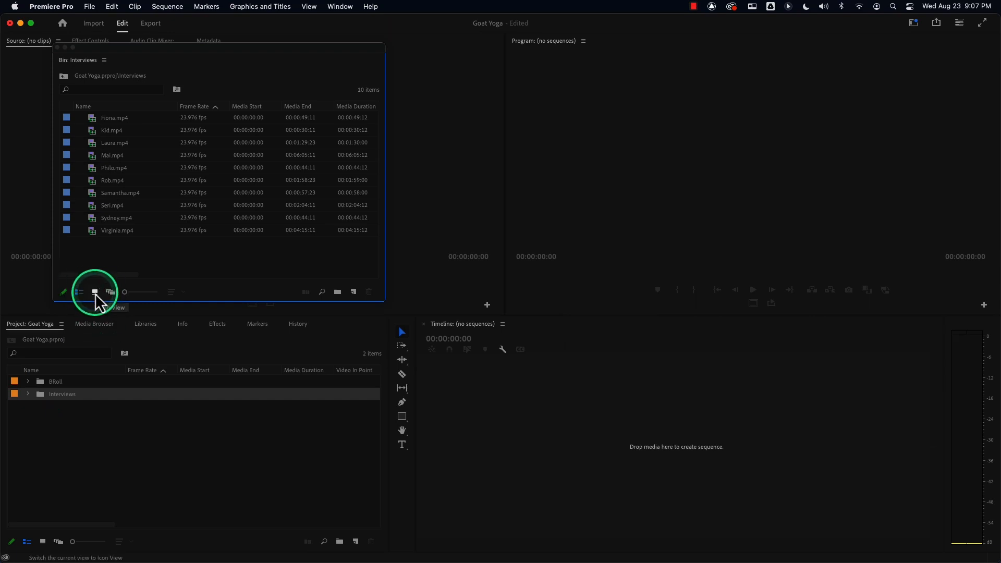
left_click(95, 292)
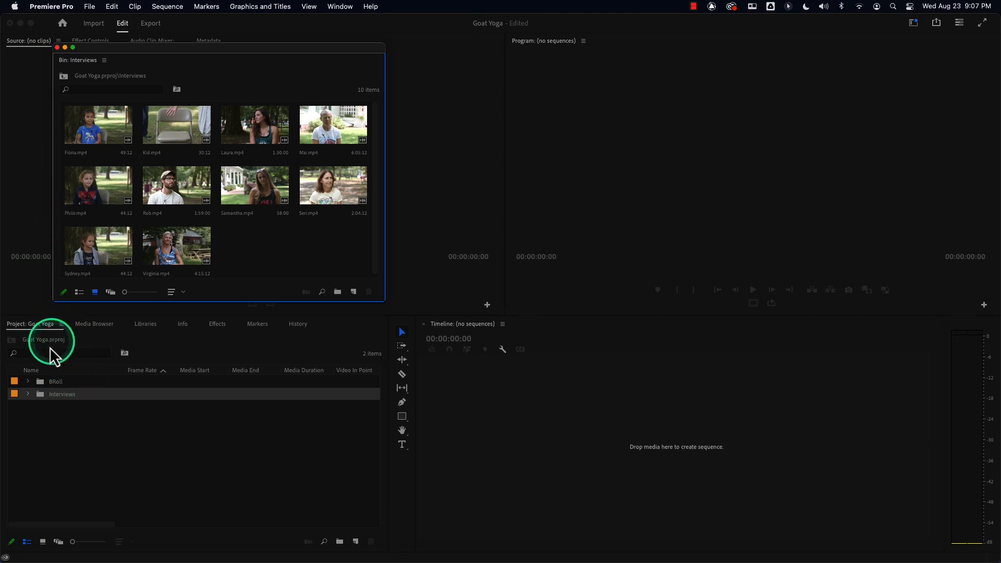
Open the BRoll bin as thumbnails in an enlarged window and close the Interviews bin window.
double_click(38, 381)
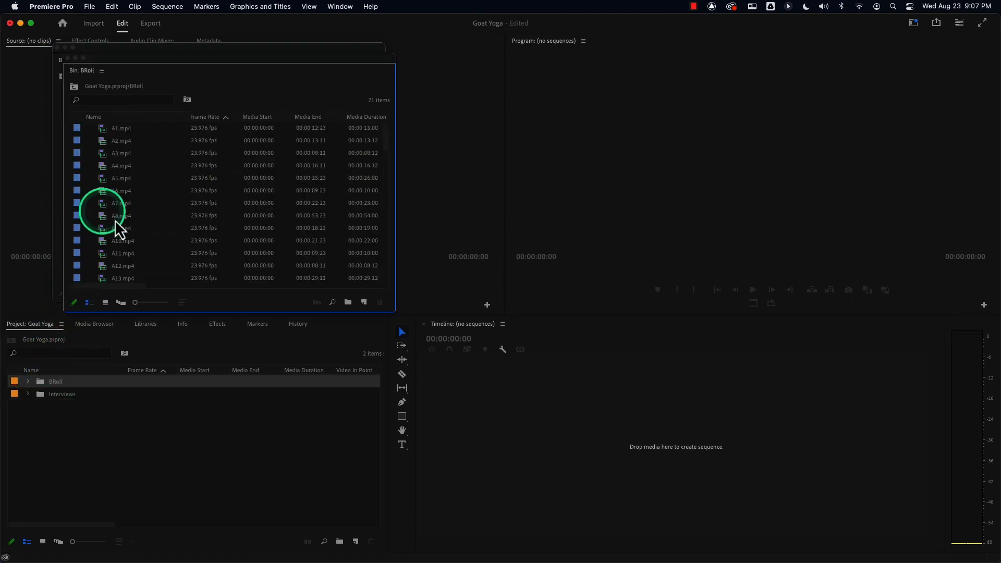
left_click(106, 303)
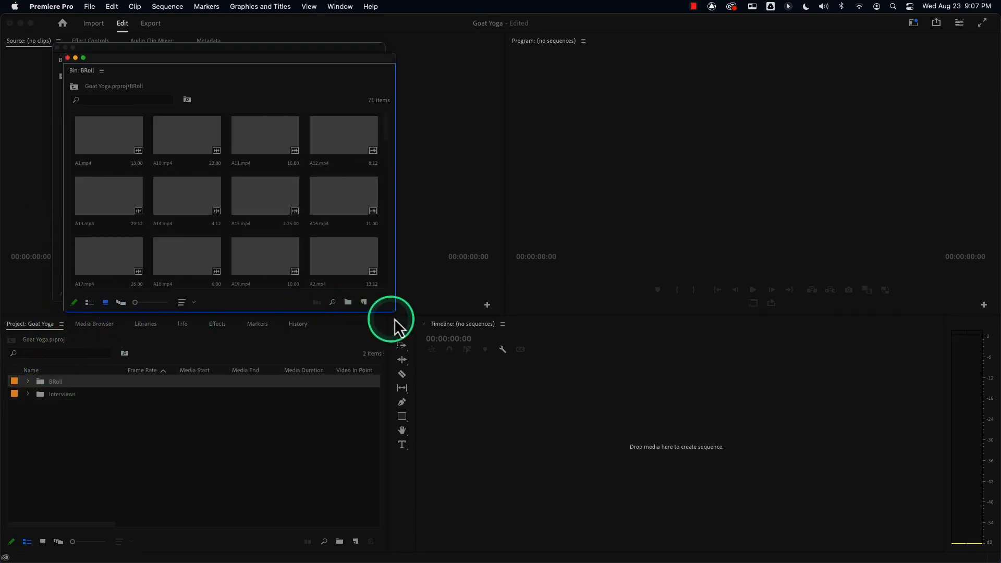
left_click_drag(388, 312, 585, 495)
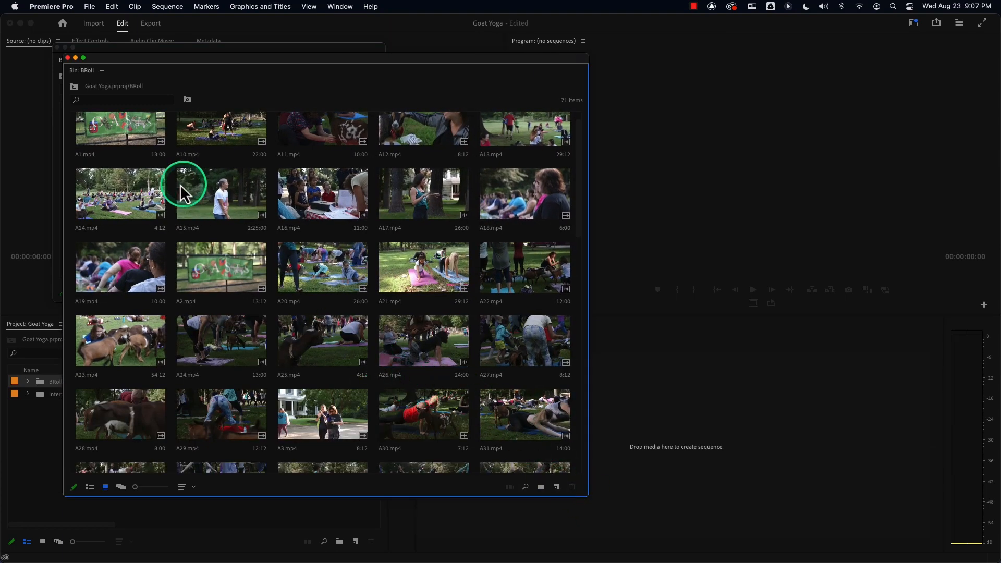
left_click(59, 42)
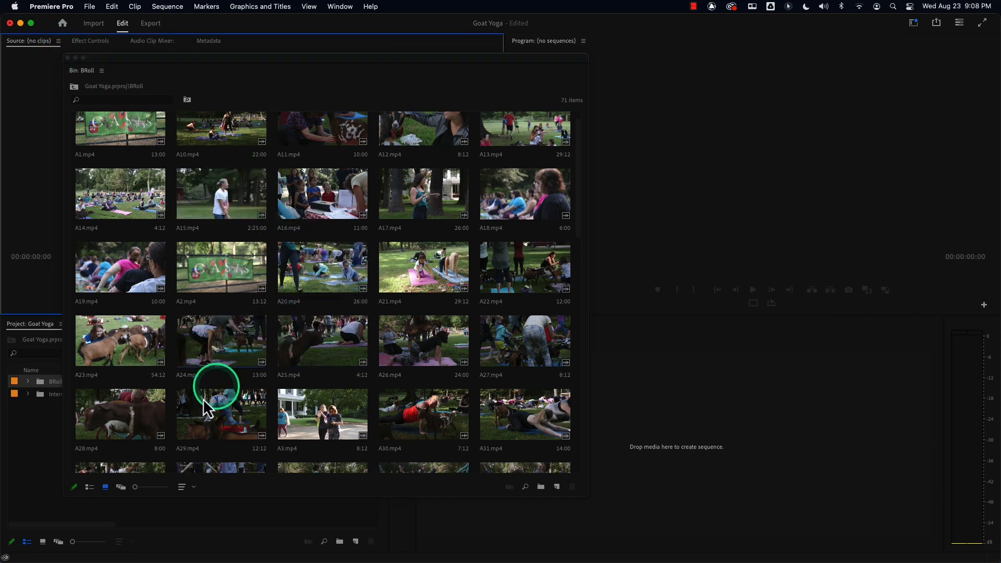
Enlarge the BRoll clip thumbnails, look through the footage and close the bin window.
left_click_drag(135, 487, 150, 488)
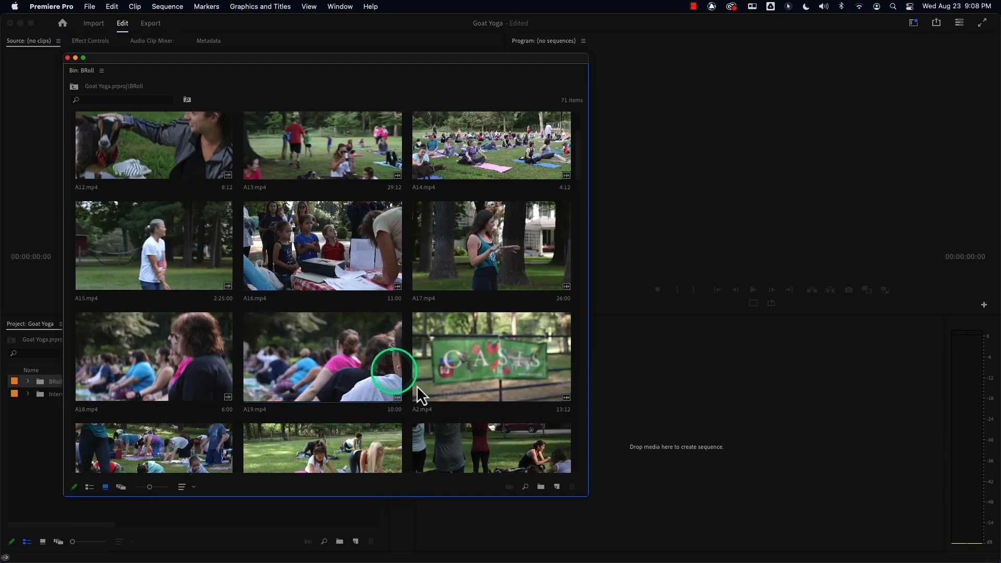
scroll(577, 391, "down", 5)
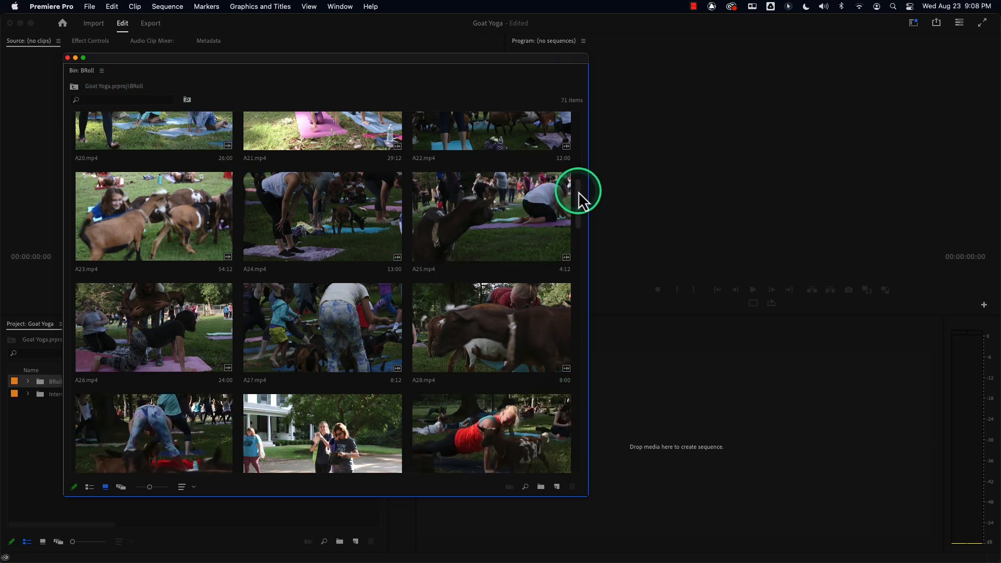
left_click_drag(577, 194, 572, 100)
left_click(68, 57)
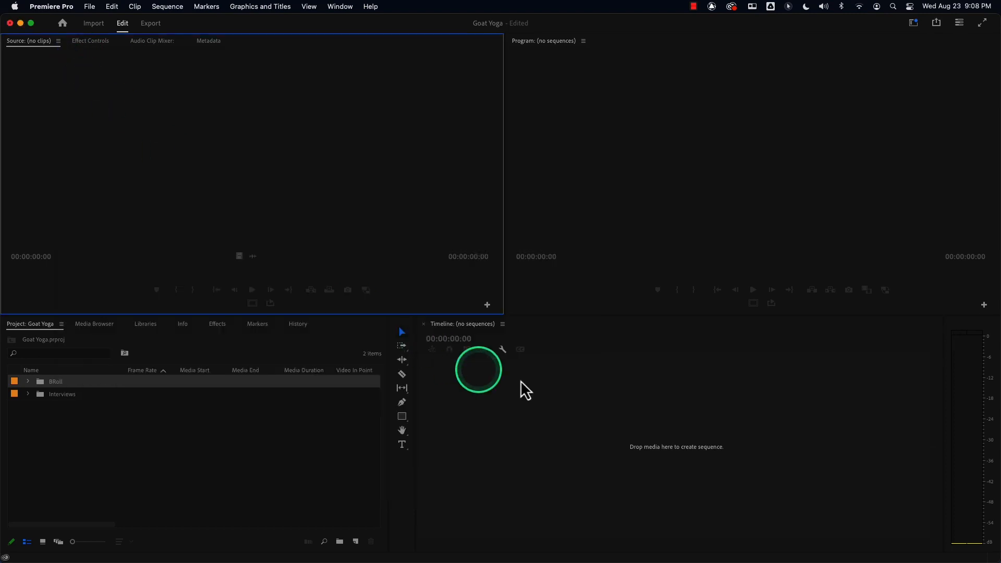
Start a new sequence with the Canon XF MPEG2 1080p24 preset and check its frame size and frame rate.
left_click(168, 8)
mouse_move(89, 8)
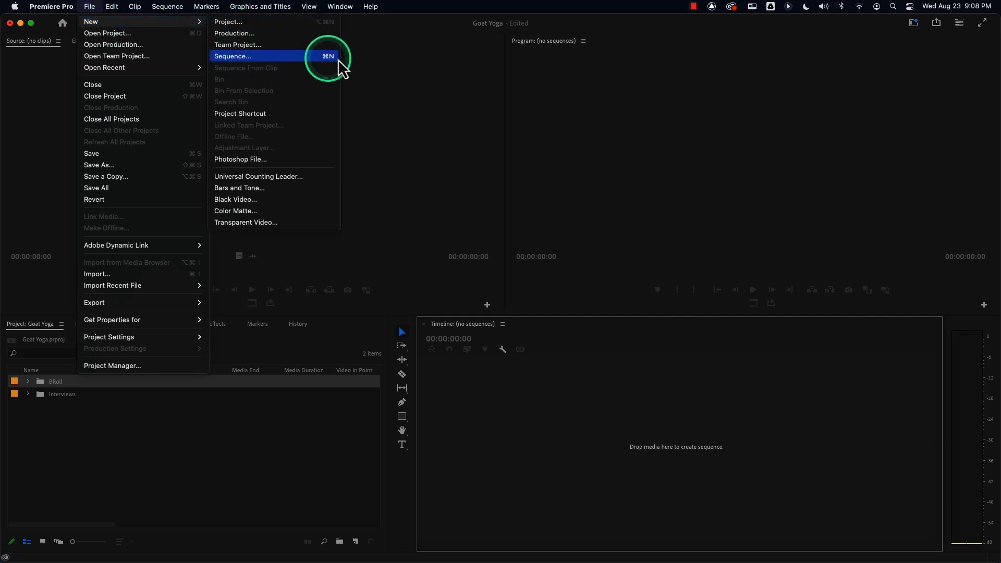
left_click(555, 400)
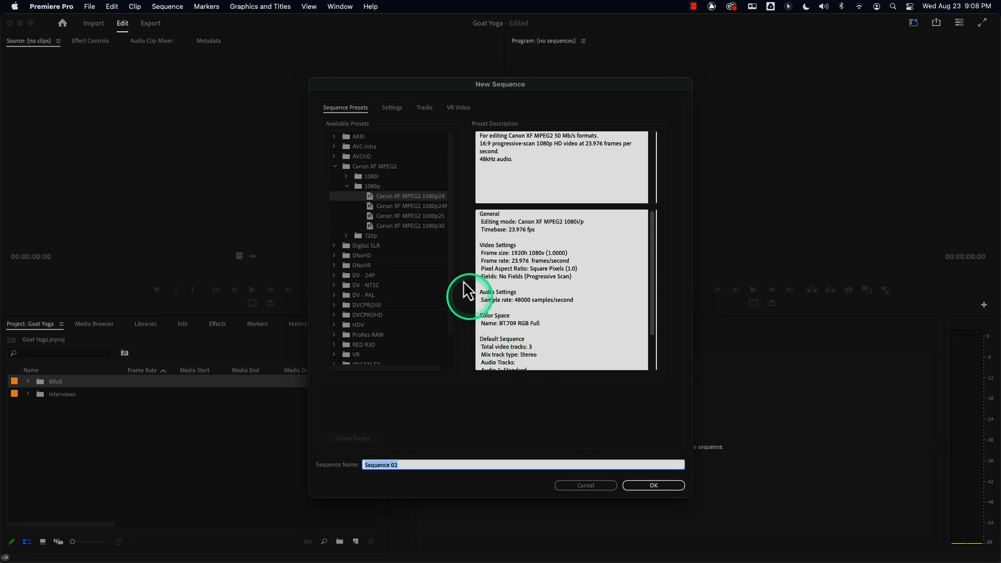
left_click(362, 167)
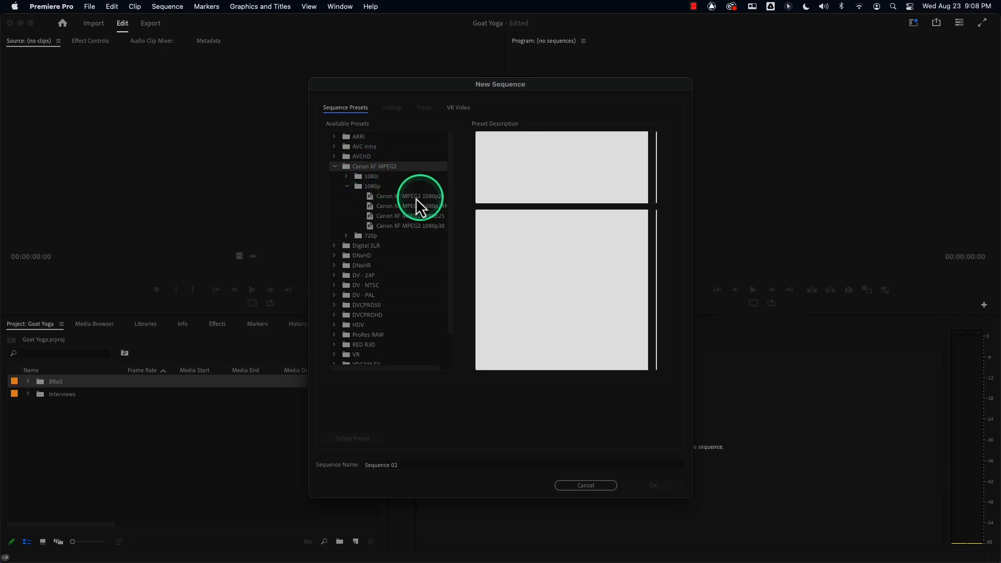
left_click(373, 187)
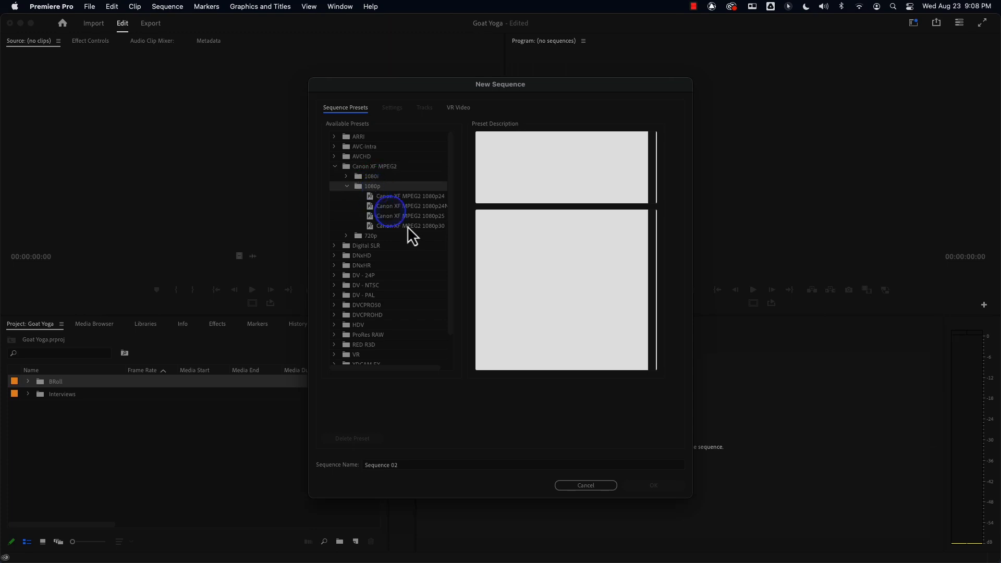
left_click(388, 198)
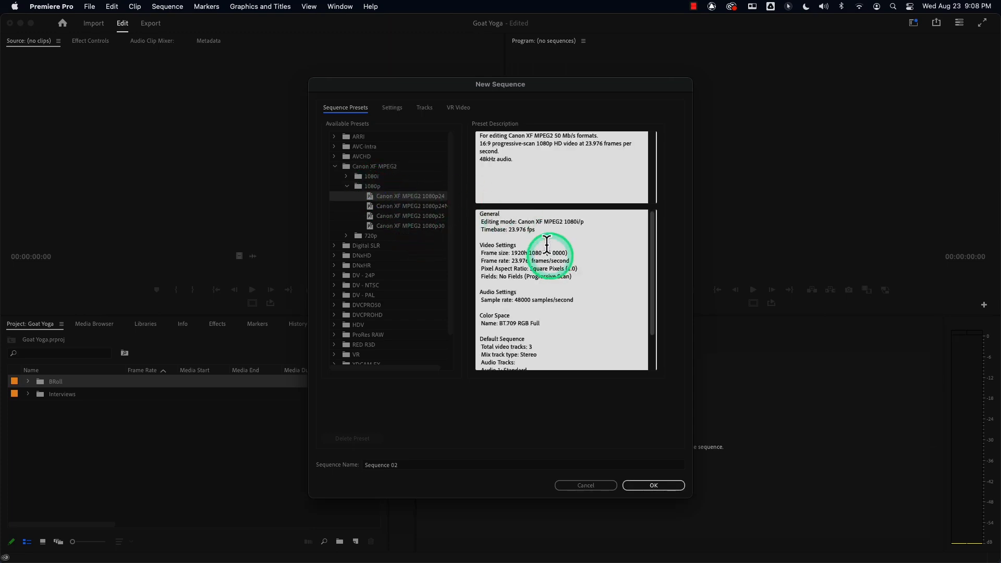
mouse_move(513, 253)
left_mouse_down()
mouse_move(543, 254)
mouse_move(521, 260)
left_mouse_up()
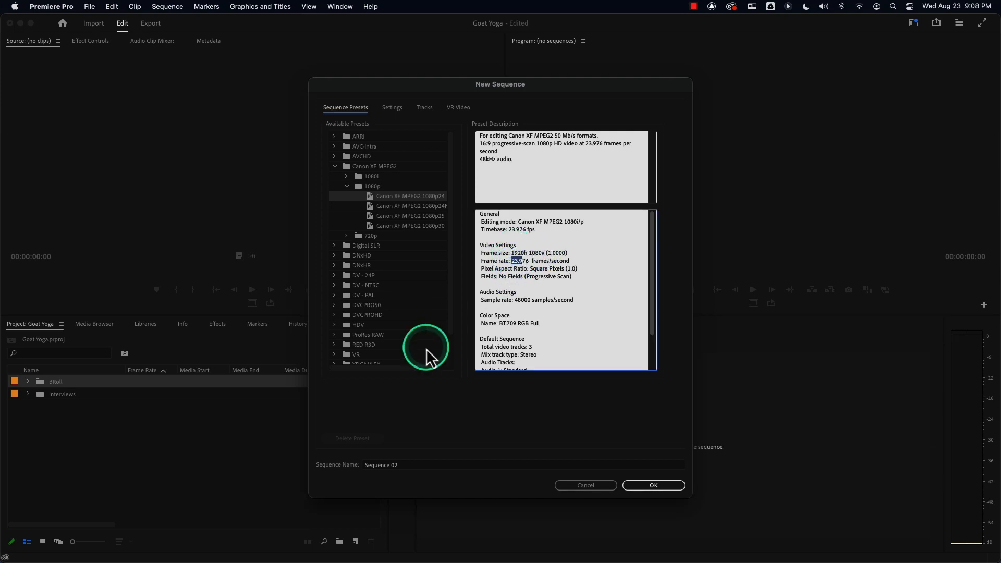
Name the new sequence "The GOAT sequence" and create it.
left_click(408, 467)
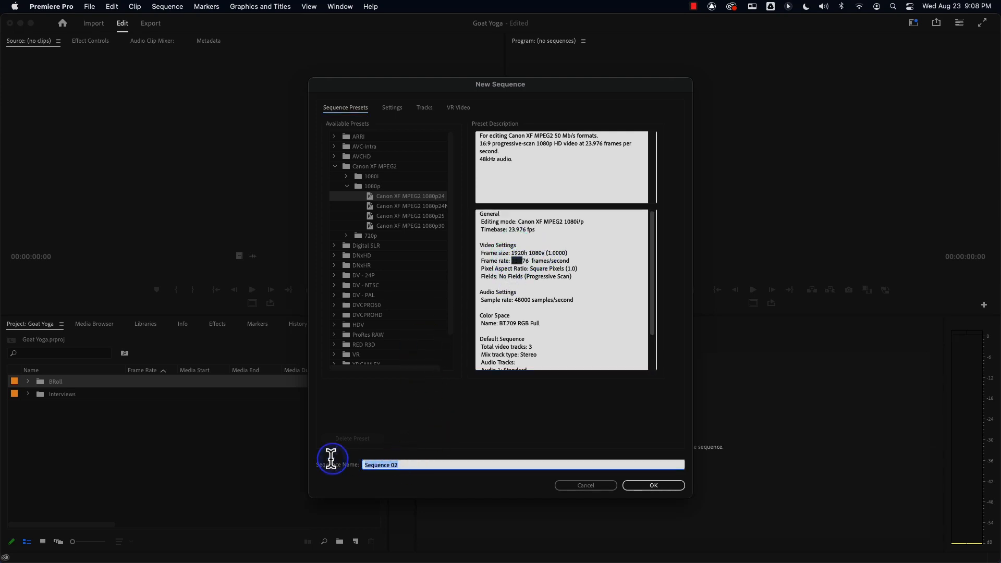
type("Main")
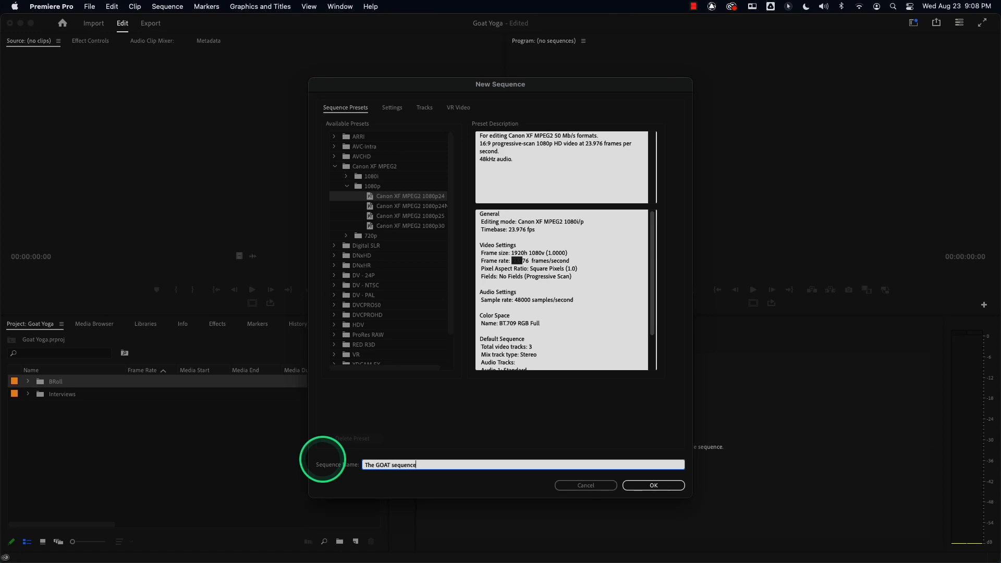
left_click(653, 484)
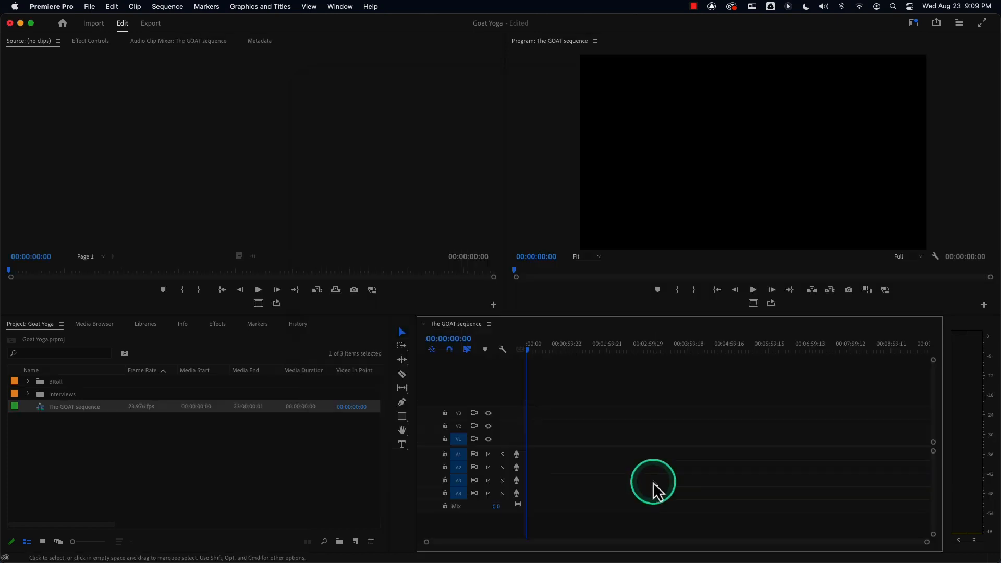
Create a project bin named Sequences and move The GOAT sequence into it.
left_click(185, 474)
key("super+b")
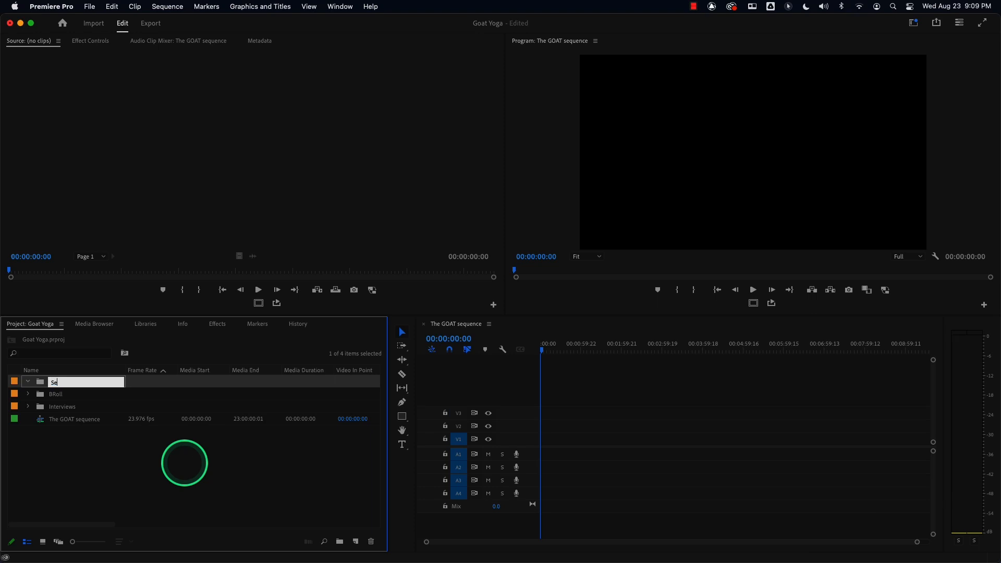
type("Sequences")
key("Tab")
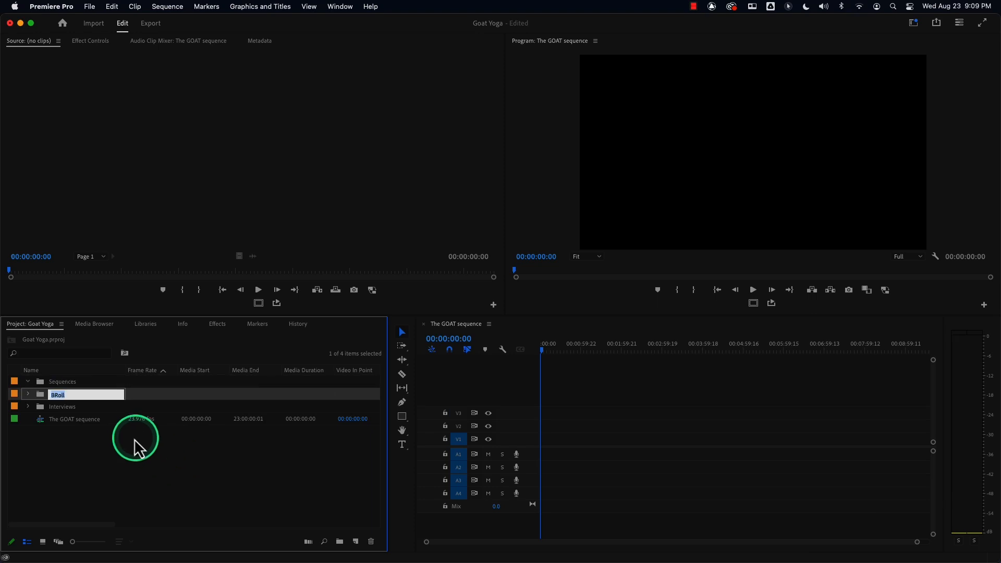
left_click(57, 440)
left_click_drag(41, 419, 46, 388)
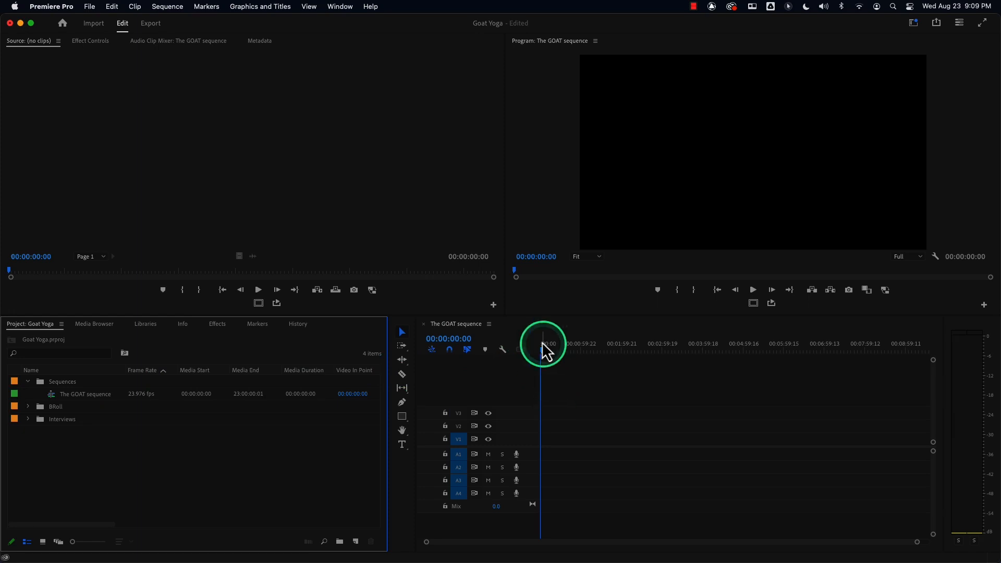
Examine the default video and audio tracks in the new-sequence preset description, and leave without creating a sequence.
left_click(544, 360)
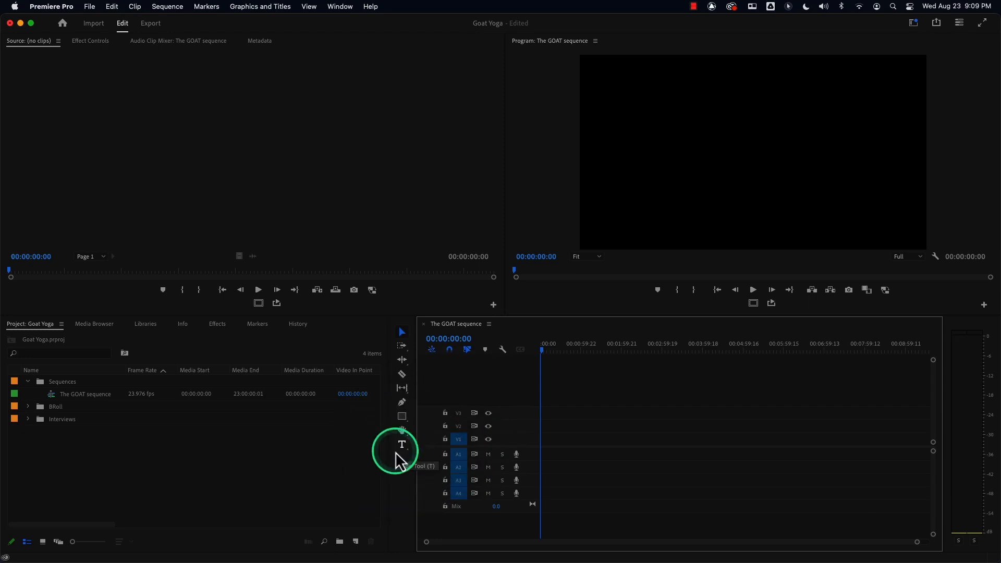
key("super+n")
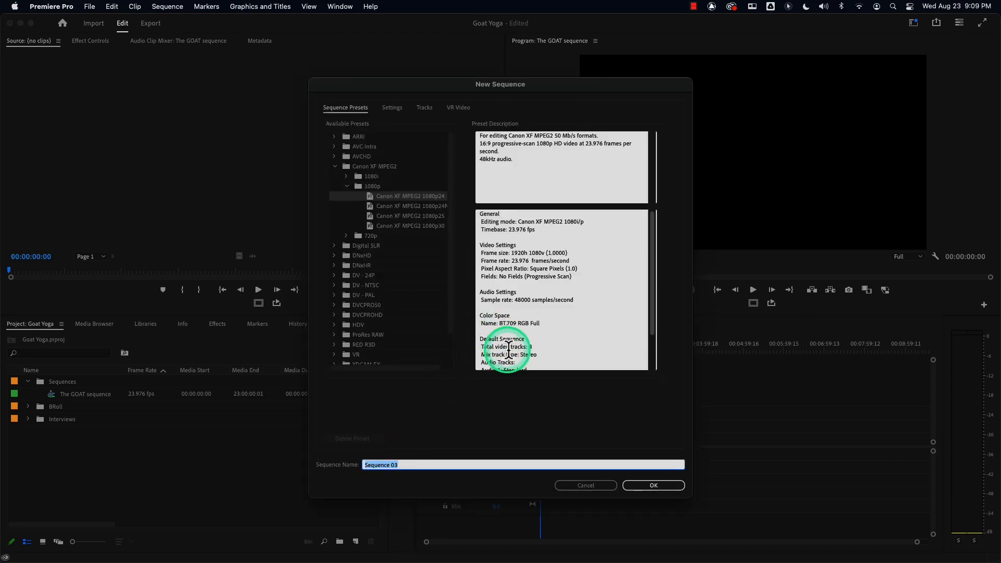
left_click_drag(533, 346, 495, 346)
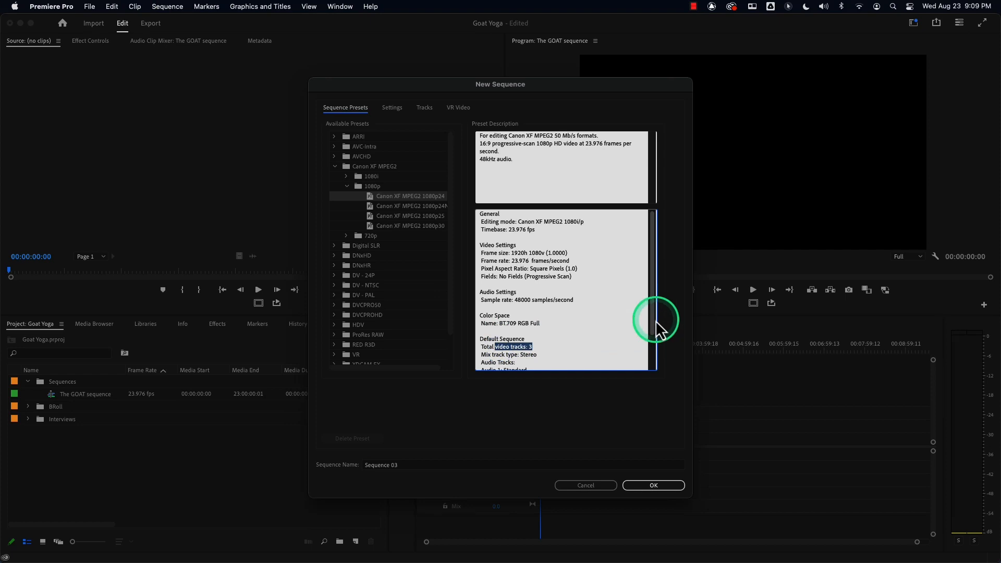
left_click_drag(656, 323, 648, 360)
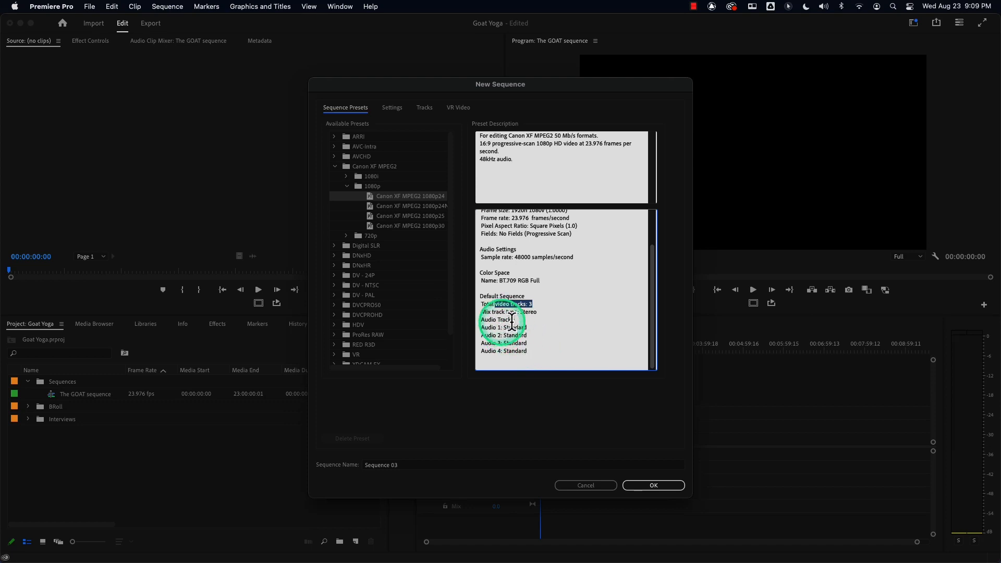
left_click(589, 486)
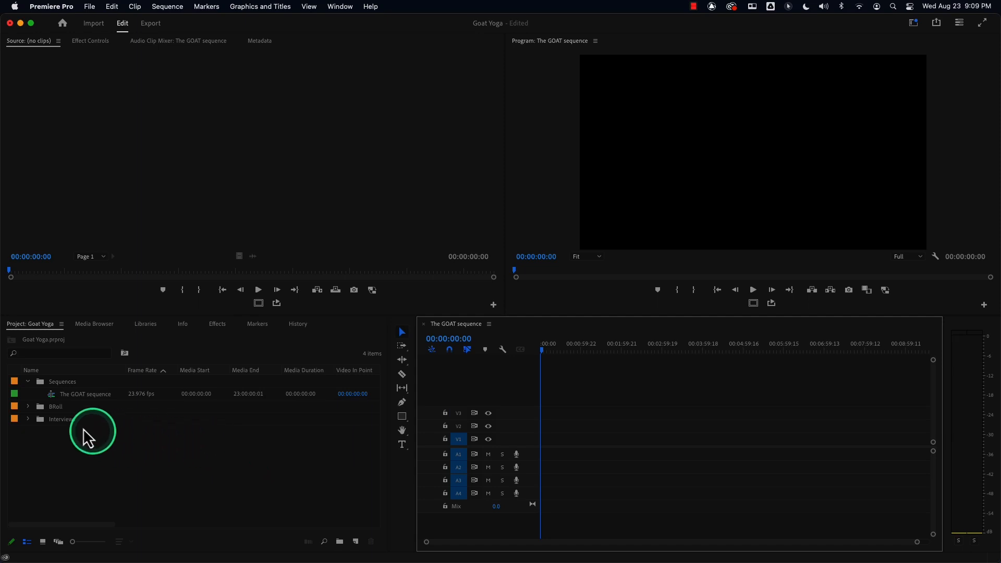
Open the BRoll bin, load A1.mp4 in the Source Monitor and move the bin window clear of the preview.
double_click(39, 411)
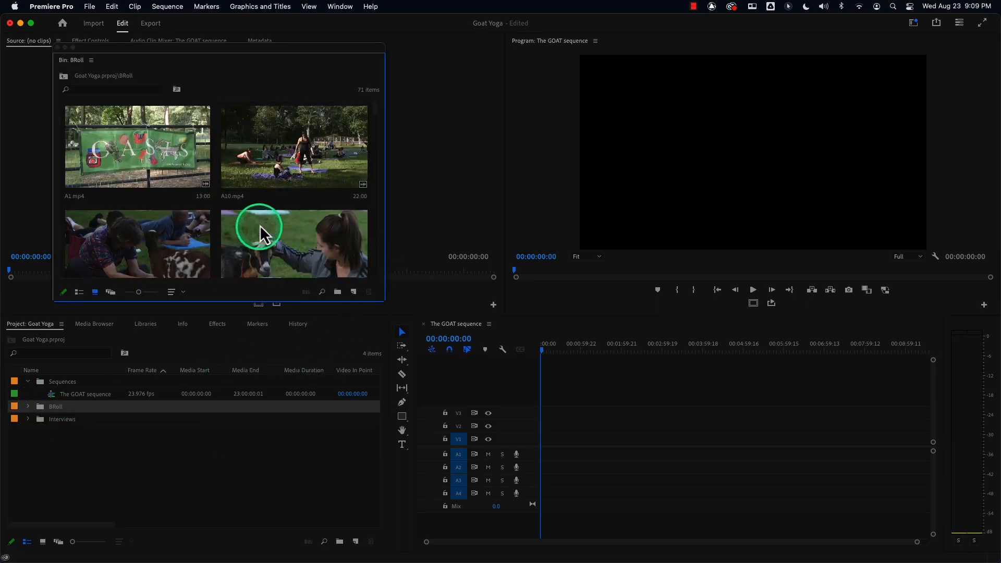
double_click(134, 151)
left_click_drag(211, 66, 157, 326)
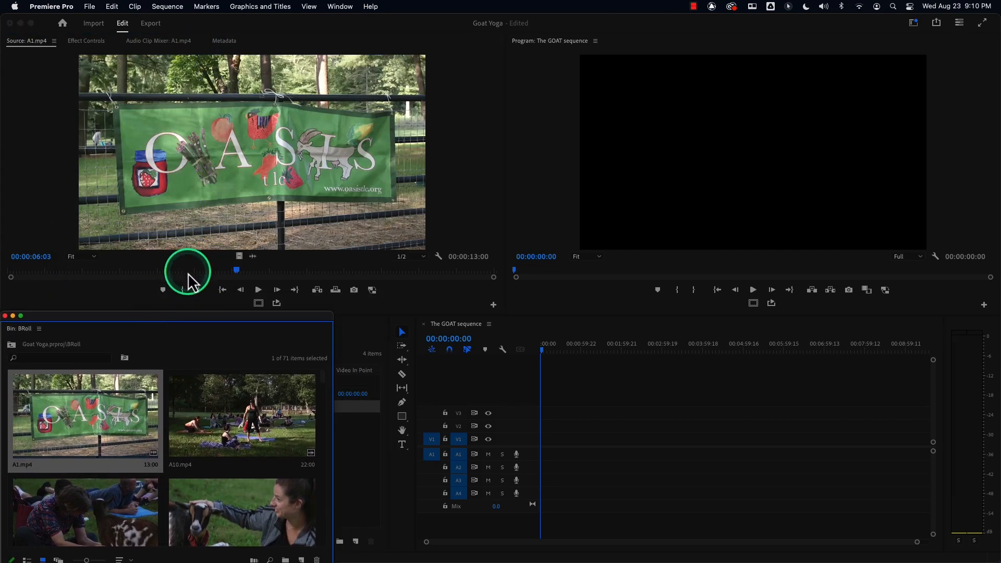
Mark an In point at 00:00:00:00 in The GOAT sequence.
left_click(555, 351)
left_click_drag(564, 351, 501, 351)
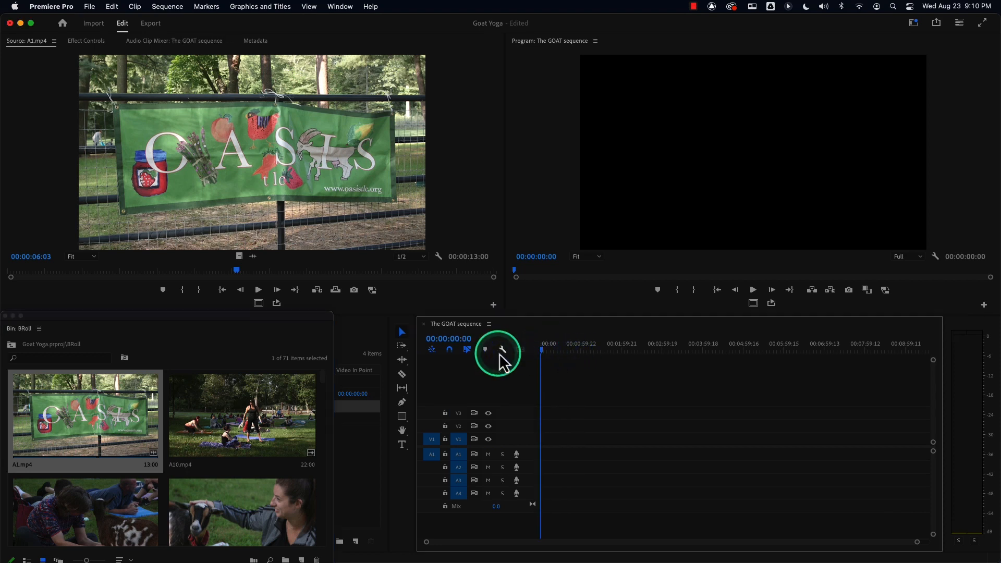
left_click(538, 350)
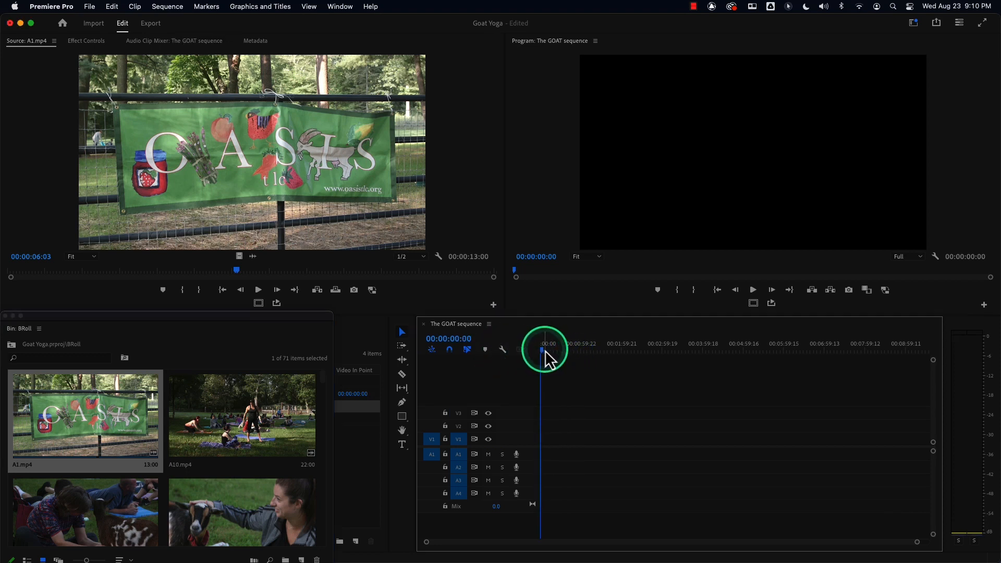
left_click(676, 290)
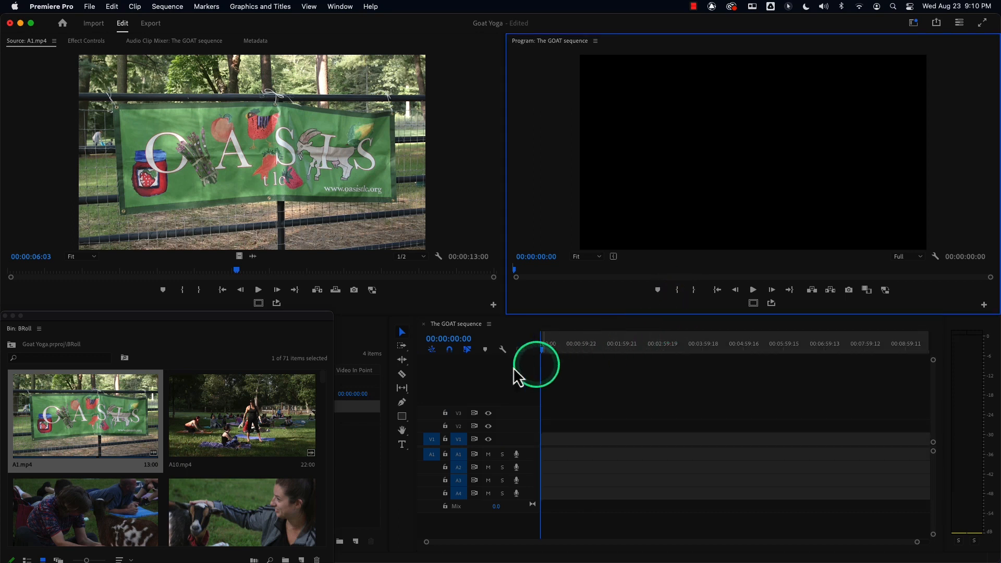
Mark an In point at 00:00:05:19 and an Out point at 00:00:08:04 on the A1.mp4 source clip.
mouse_move(202, 269)
left_mouse_down()
mouse_move(45, 282)
mouse_move(217, 286)
mouse_move(227, 273)
left_mouse_up()
key("i")
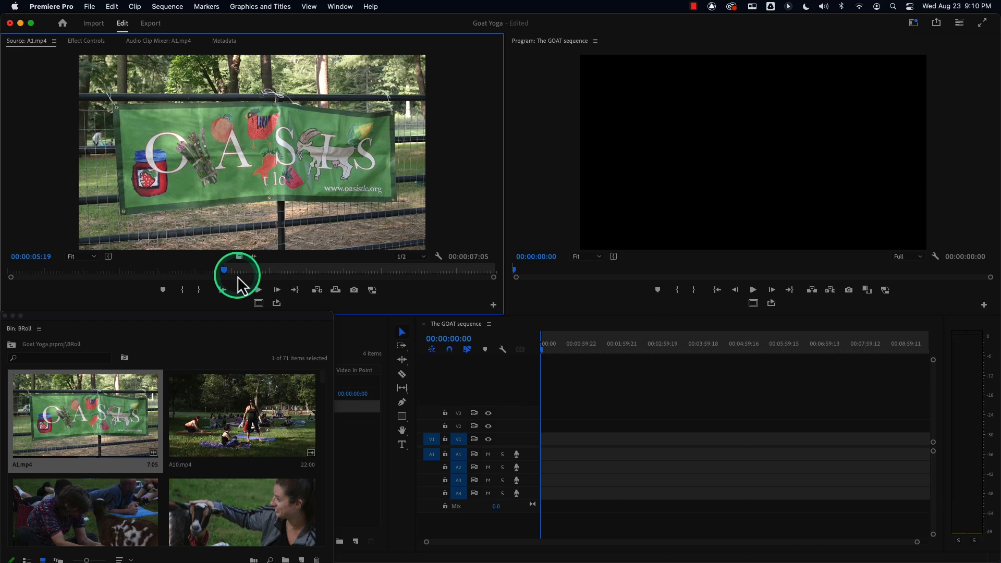
key("space")
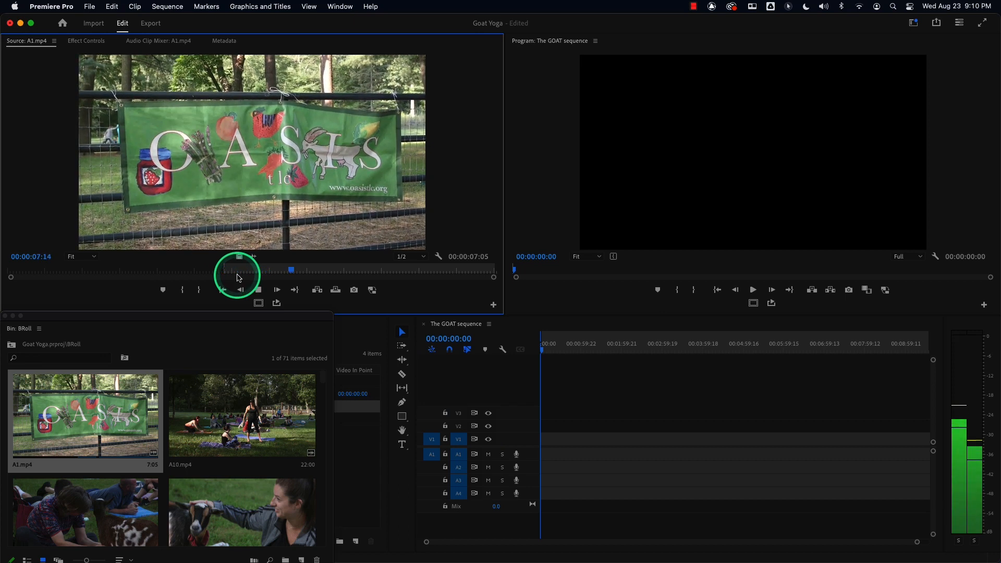
key("space")
key("o")
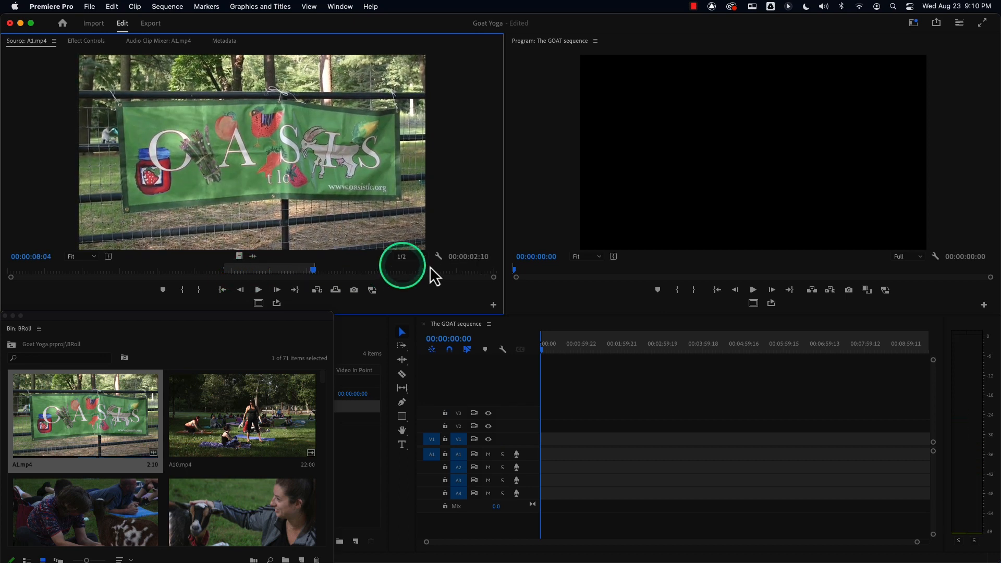
Move the Out point of the A1.mp4 source clip to 00:00:08:18.
key("space")
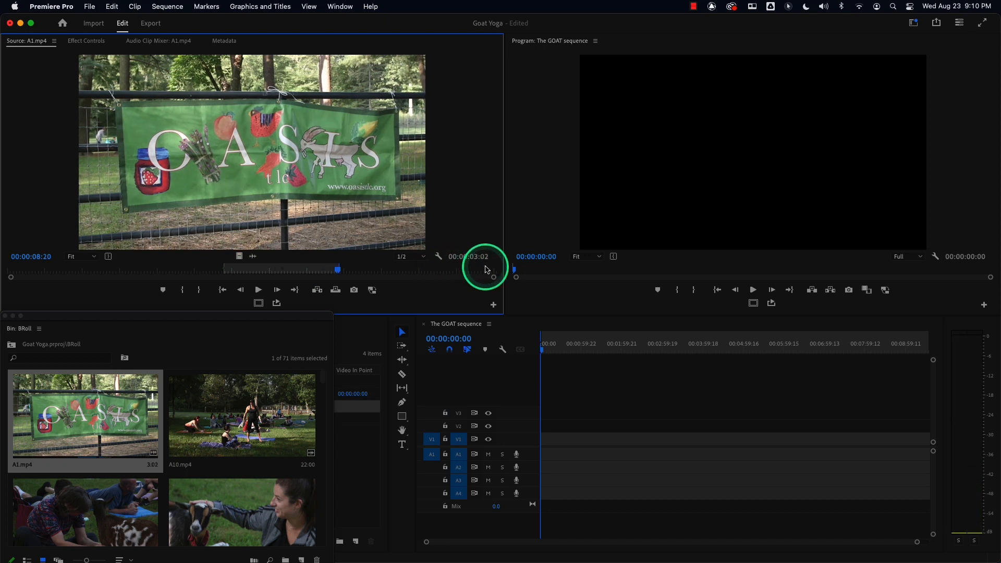
key("Left")
key("Left")
key("o")
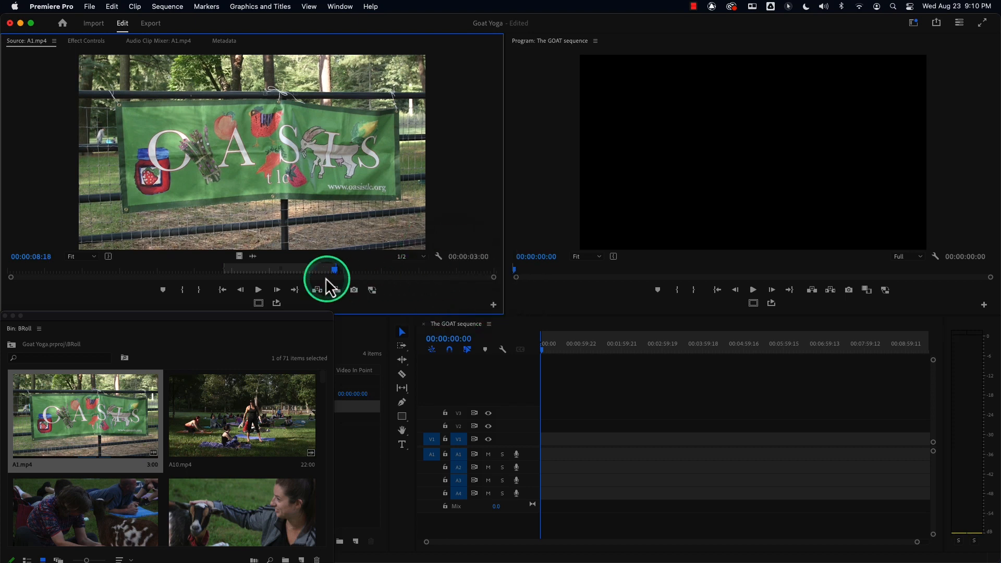
Move the Out point of the A1.mp4 source clip to 00:00:07:18.
left_click(293, 272)
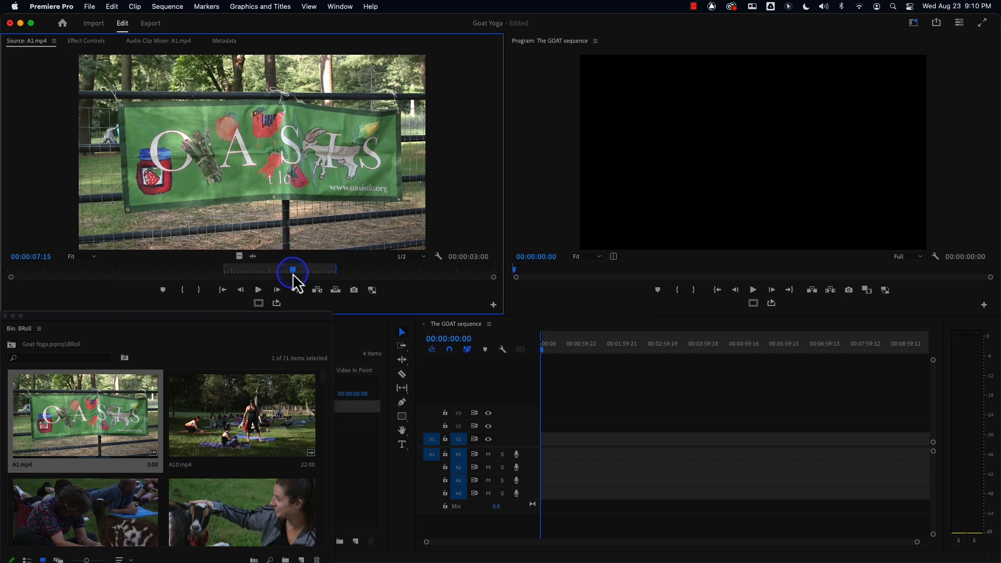
left_click_drag(293, 273, 296, 273)
key("o")
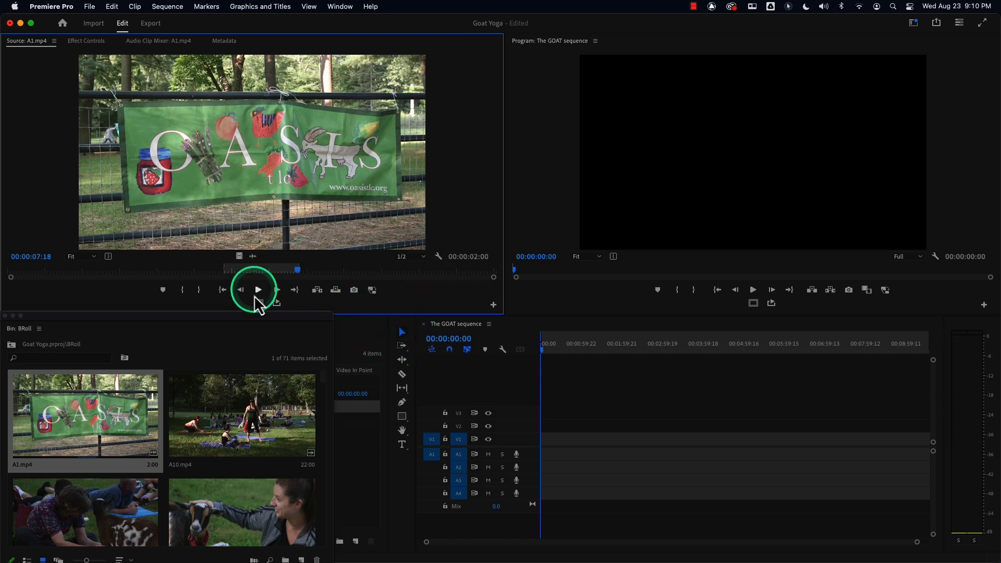
Review the marked range of A1.mp4 by playing and scrubbing it from the In point in the Source Monitor.
left_click(230, 268)
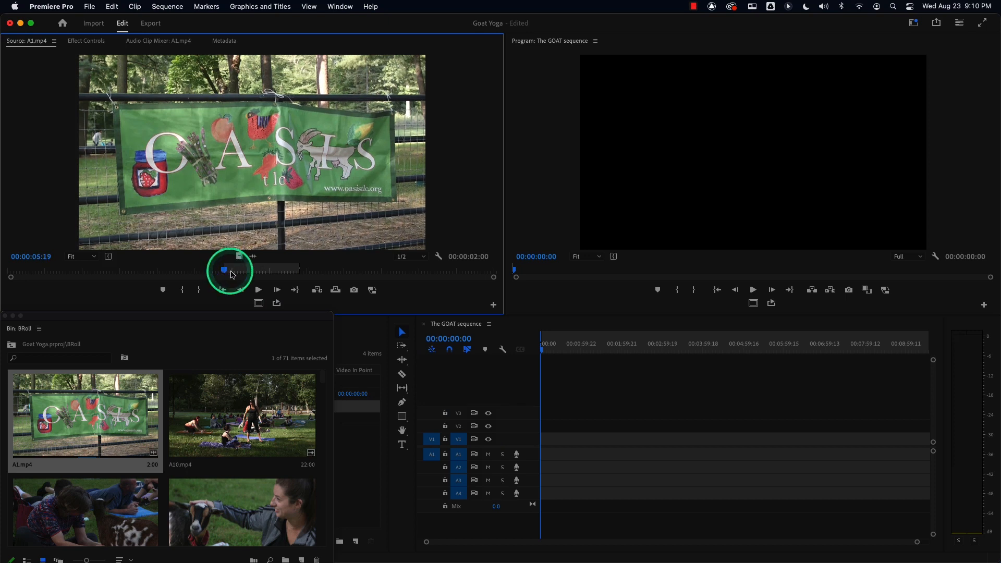
key("space")
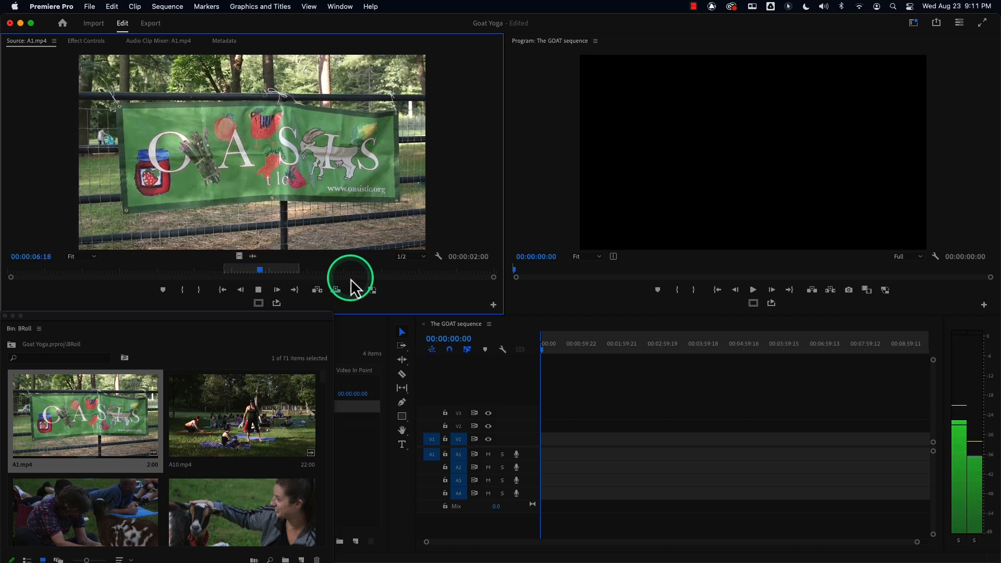
key("space")
left_click_drag(287, 270, 313, 286)
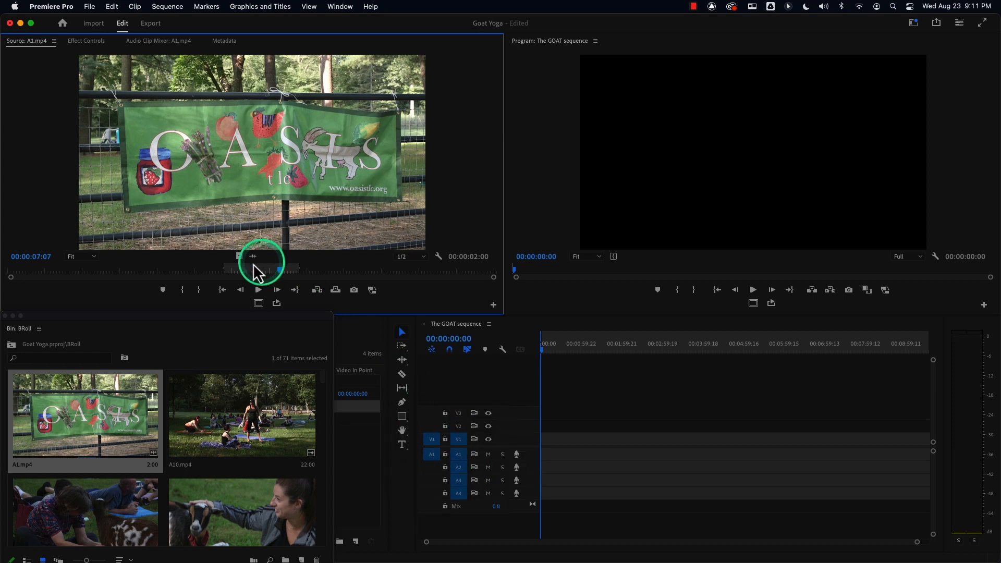
left_click(235, 270)
key("space")
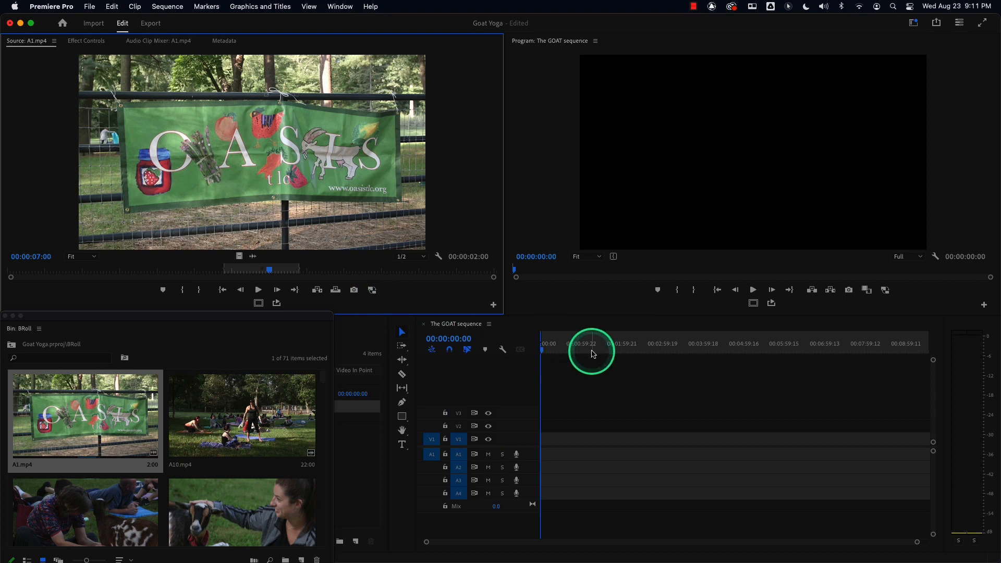
Overwrite the marked A1.mp4 range onto V1 and A1 at the start of The GOAT sequence and bring the edited clip into view.
key("period")
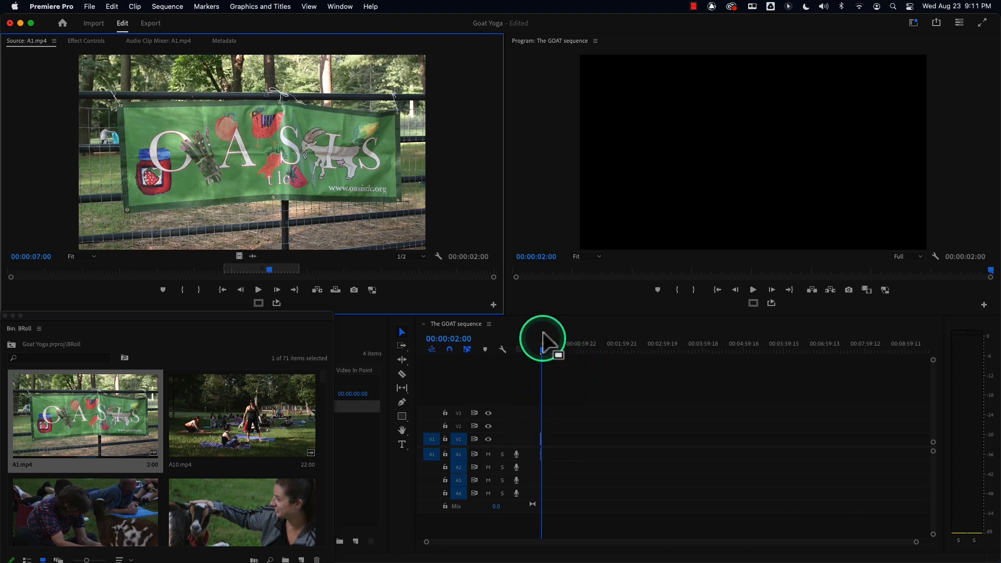
left_click(544, 336)
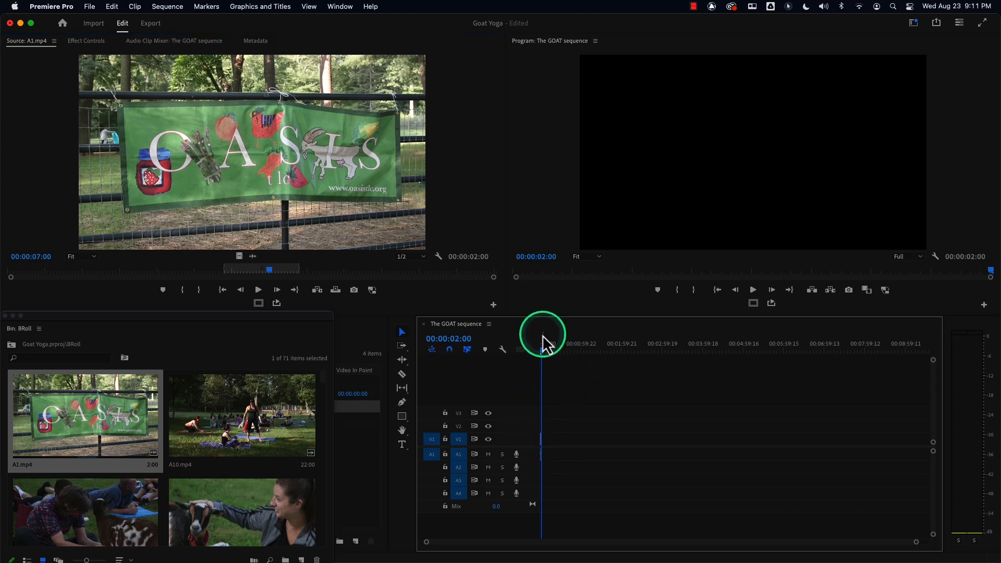
key("equal")
key("equal")
key("equal")
key("equal")
key("equal")
key("equal")
left_click_drag(602, 358, 537, 359)
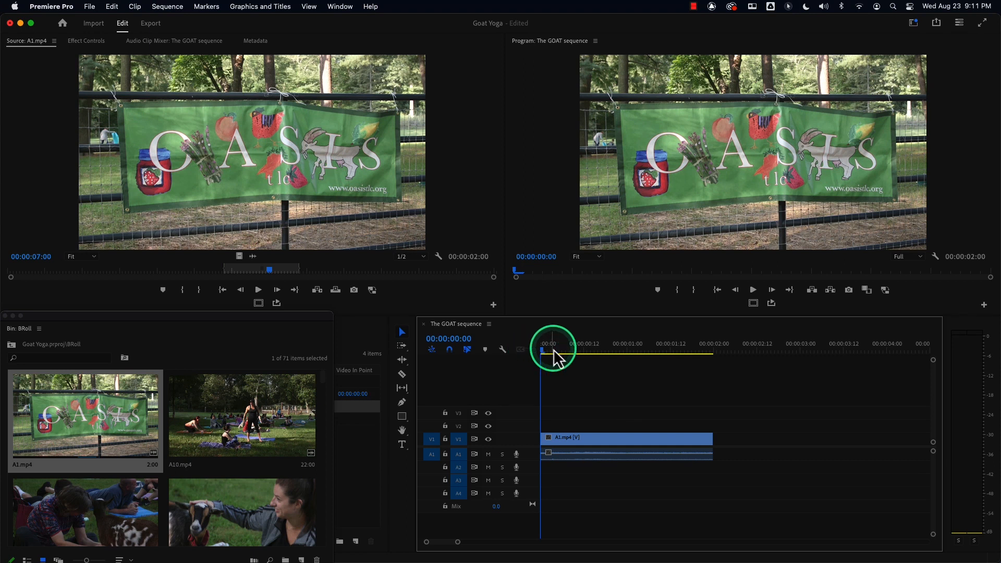
Check the A1.mp4 clip at several timeline zoom levels, fit the whole sequence to the timeline and play it back.
key("minus")
key("minus")
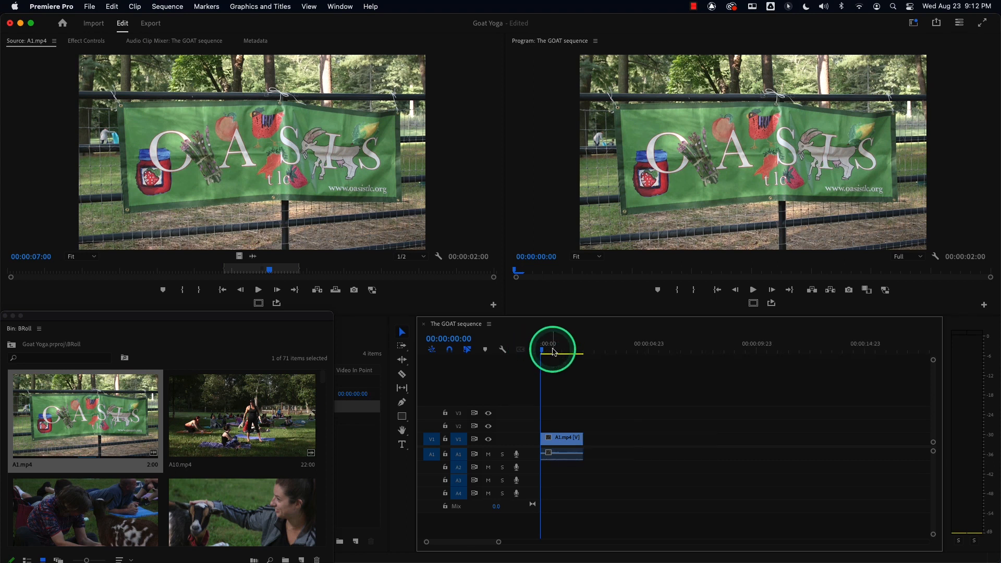
key("backslash")
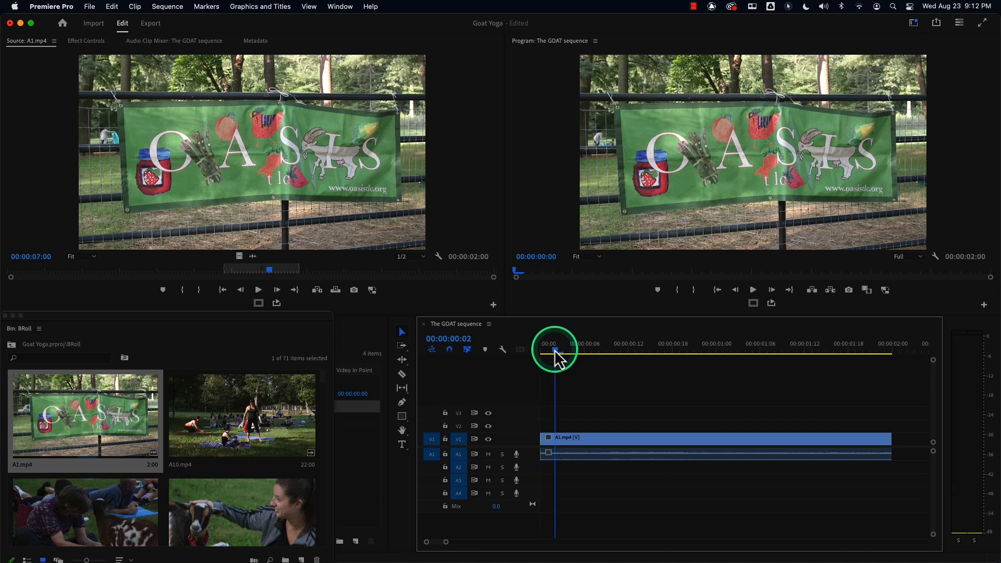
key("minus")
key("minus")
key("minus")
key("minus")
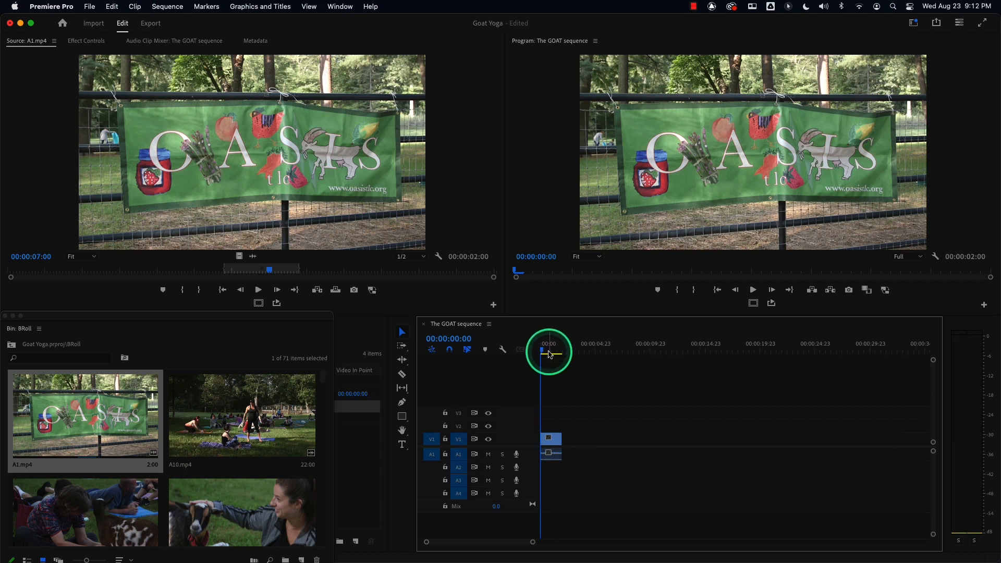
key("backslash")
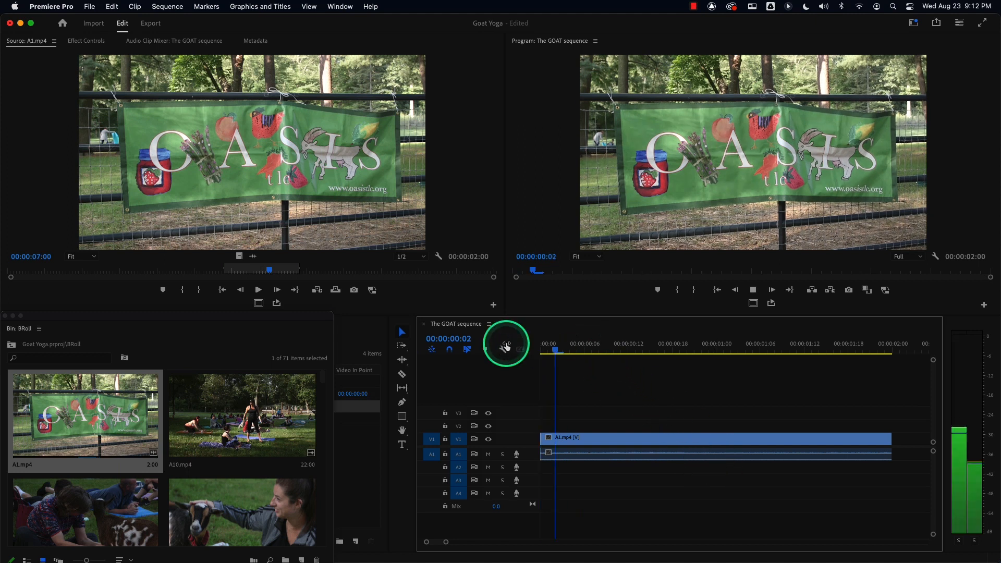
key("space")
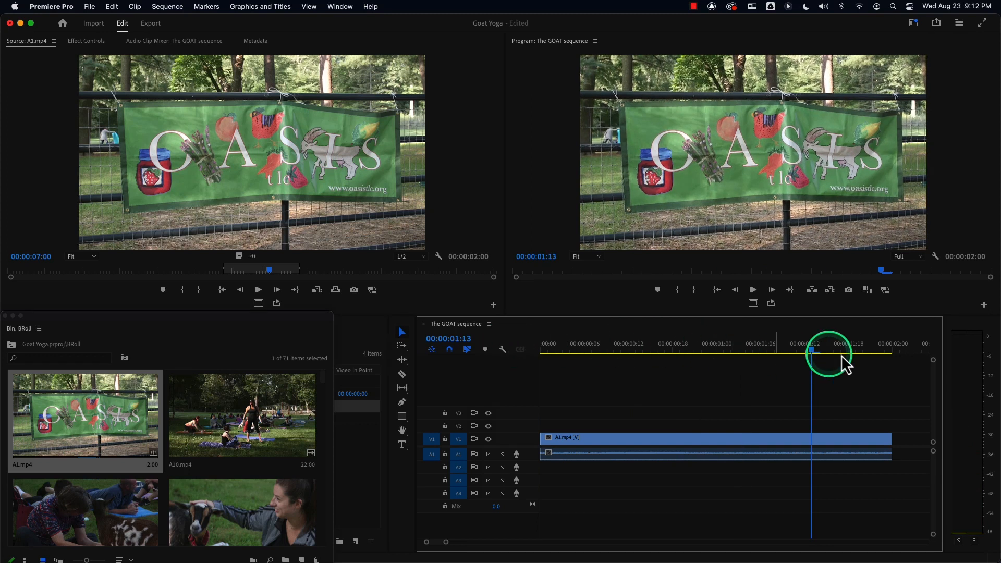
Position the sequence playhead at the end of the A1.mp4 clip, at 00:00:02:00.
left_click_drag(858, 352, 894, 359)
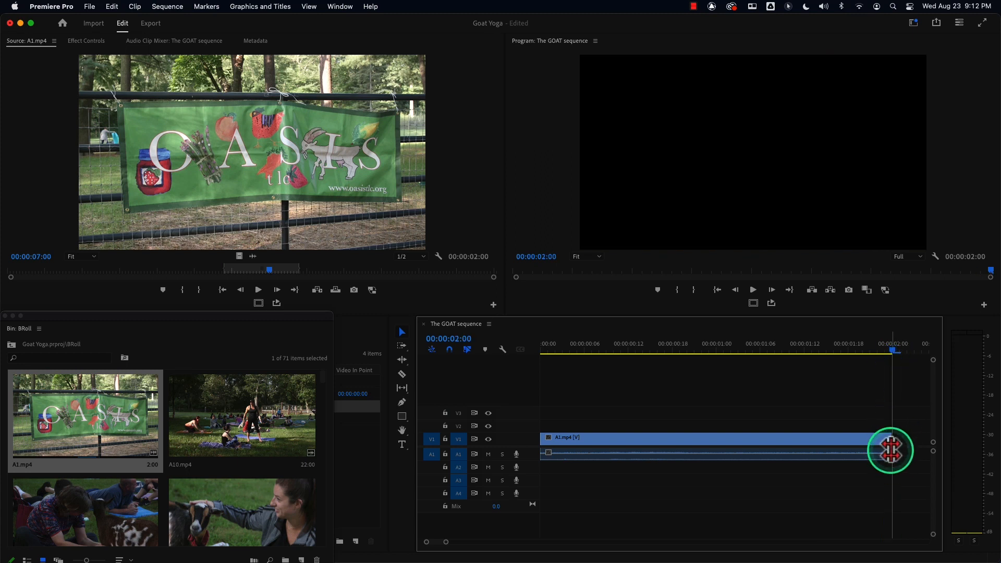
mouse_move(889, 351)
left_mouse_down()
mouse_move(811, 355)
mouse_move(897, 358)
left_mouse_up()
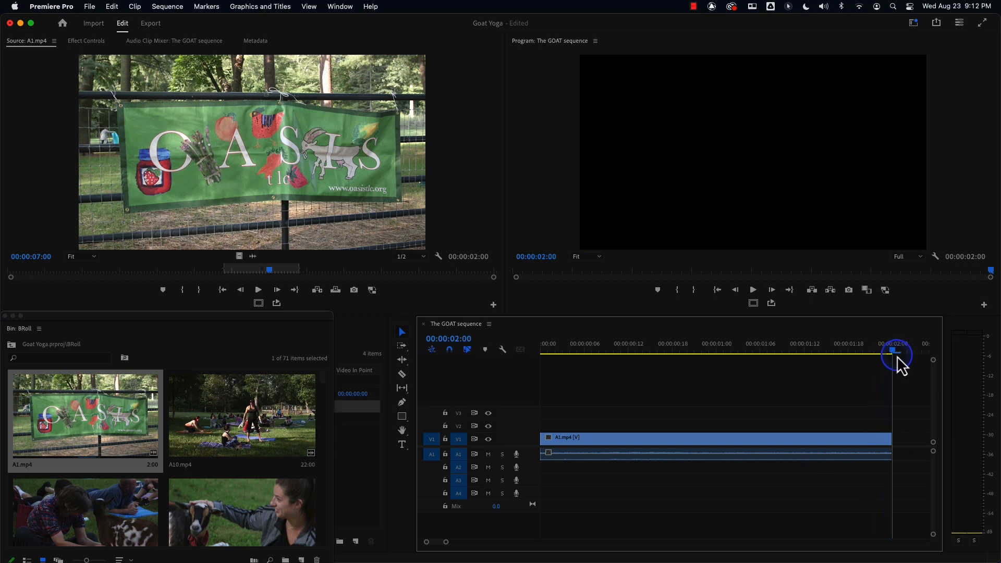
left_click(840, 351)
left_click_drag(846, 351, 890, 361)
Enable "Snap playhead in Timeline when Snap is enabled" in the Timeline preferences, and mark a sequence In point at 00:00:02:00.
left_click(63, 11)
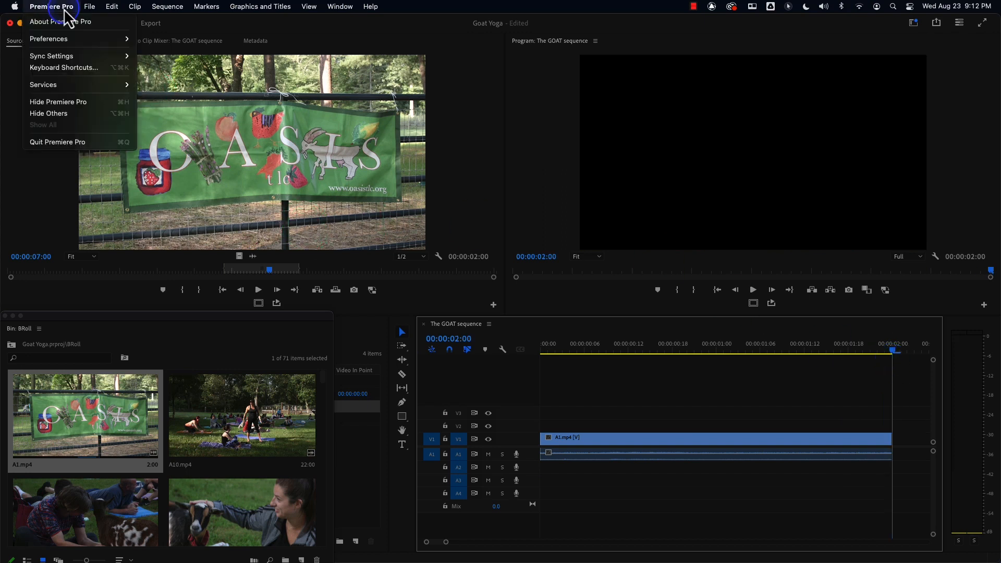
mouse_move(67, 37)
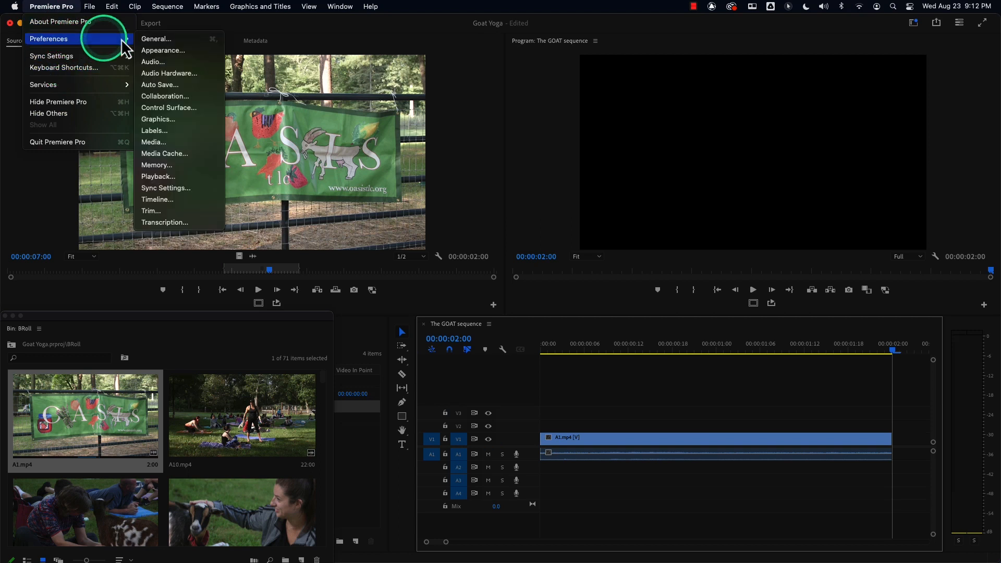
left_click(180, 202)
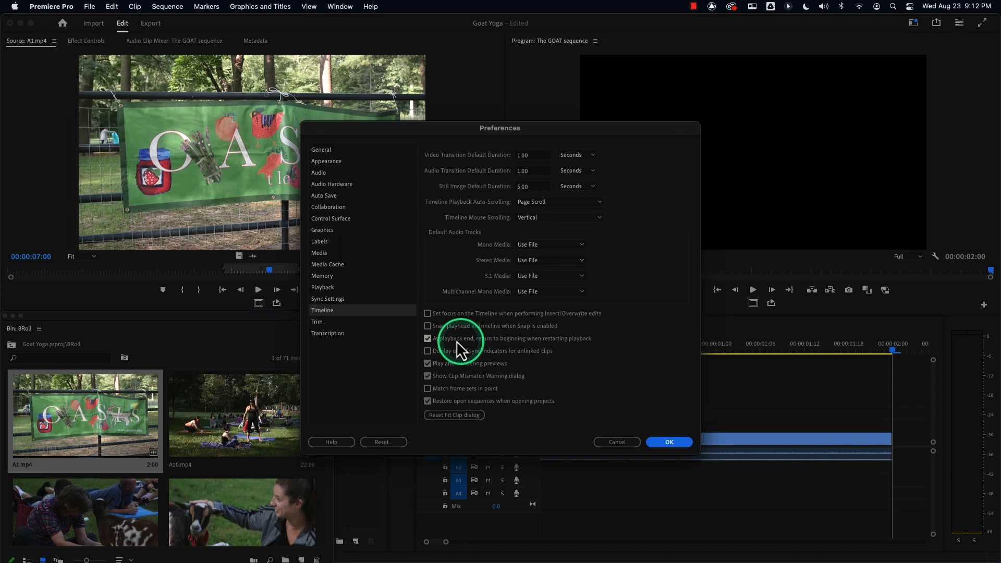
left_click(452, 326)
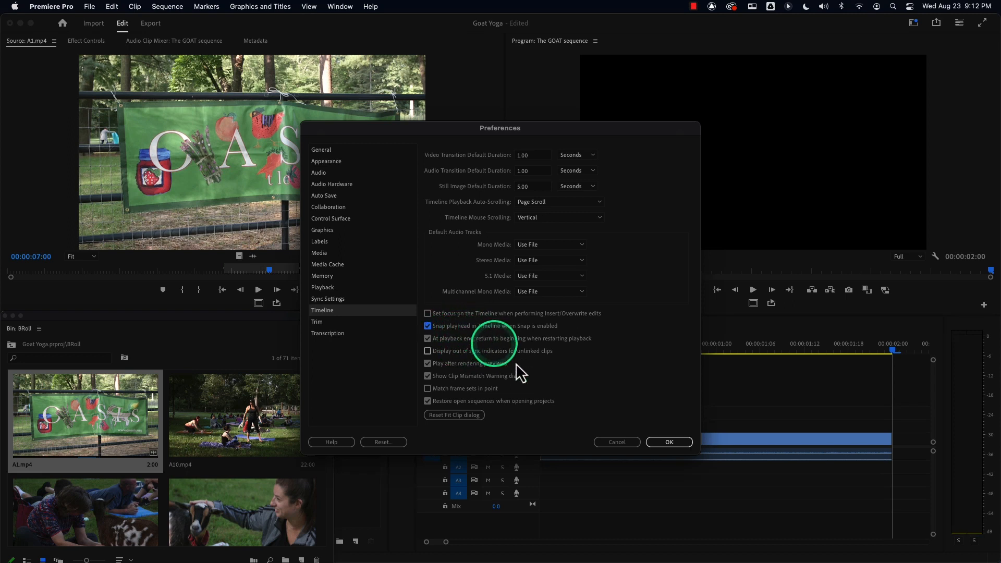
left_click(667, 441)
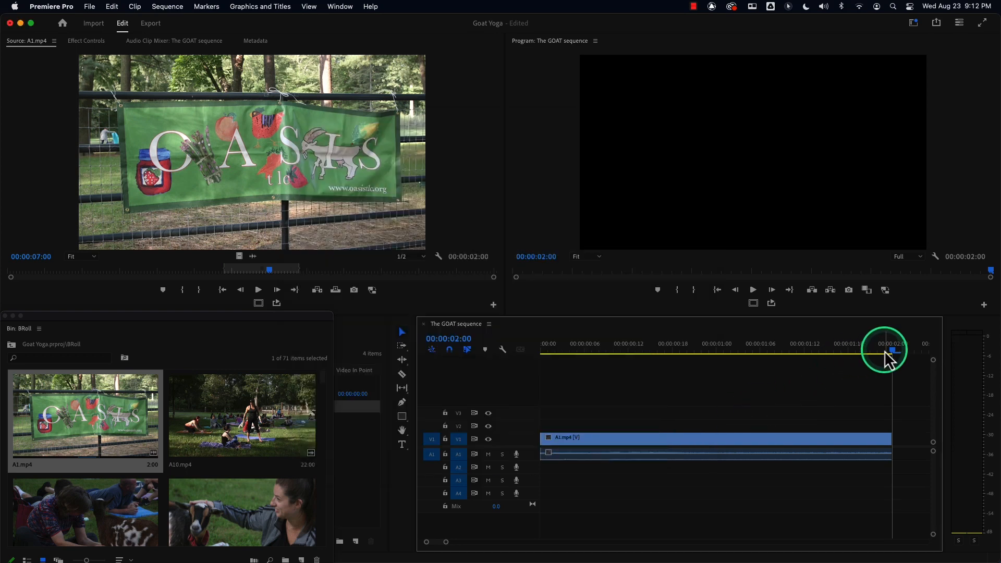
mouse_move(886, 356)
left_mouse_down()
mouse_move(726, 353)
mouse_move(895, 364)
mouse_move(876, 369)
mouse_move(894, 365)
mouse_move(886, 362)
left_mouse_up()
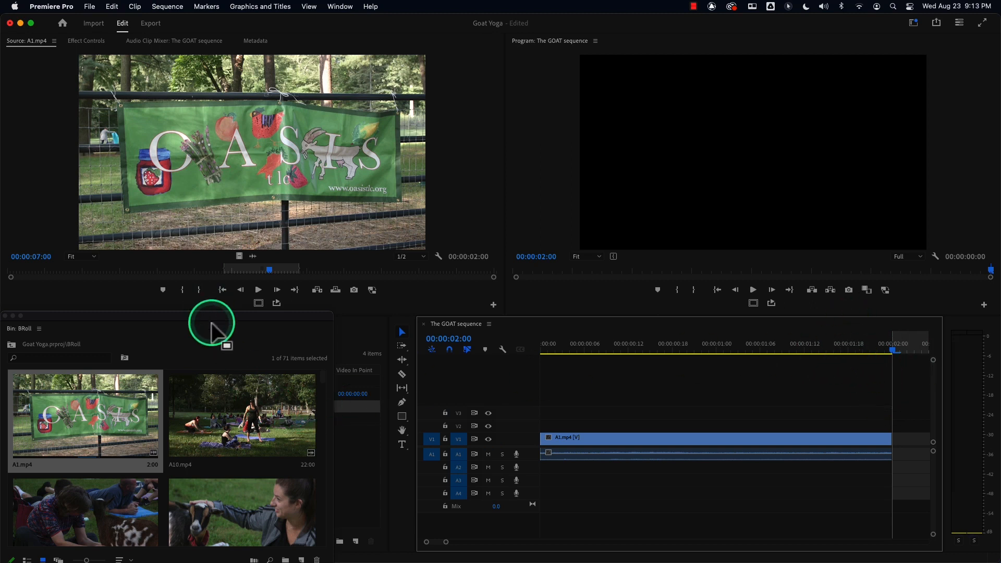
Load A16.mp4 from the BRoll bin into the Source Monitor and cue it to 00:00:01:13.
left_click_drag(208, 317, 283, 156)
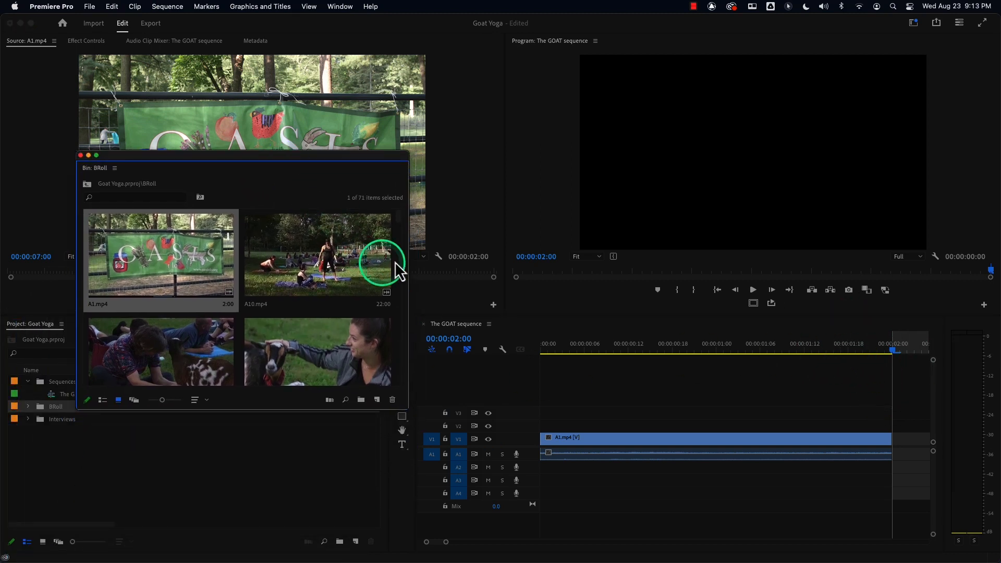
left_click_drag(403, 214, 395, 229)
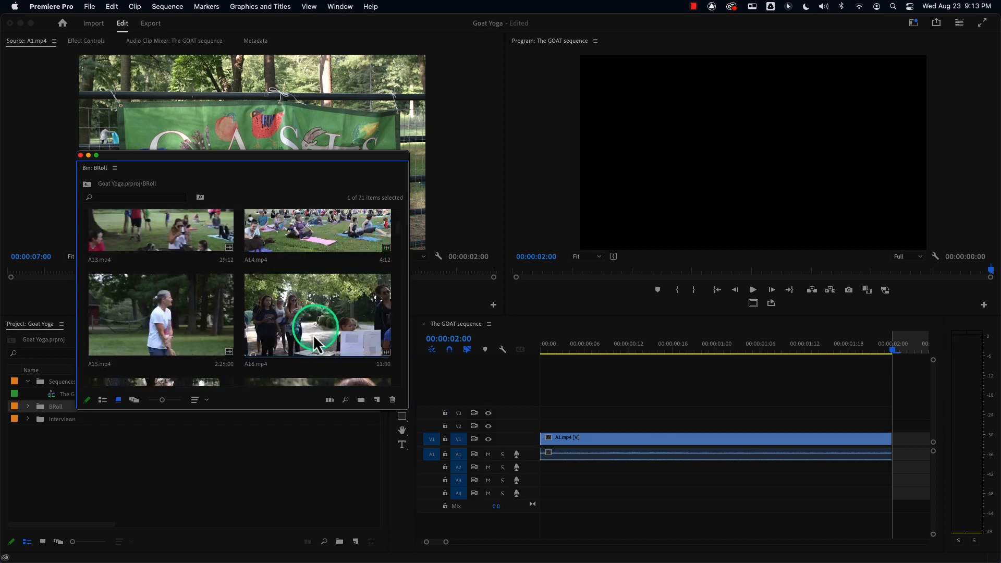
mouse_move(397, 231)
left_mouse_down()
mouse_move(396, 249)
mouse_move(394, 227)
left_mouse_up()
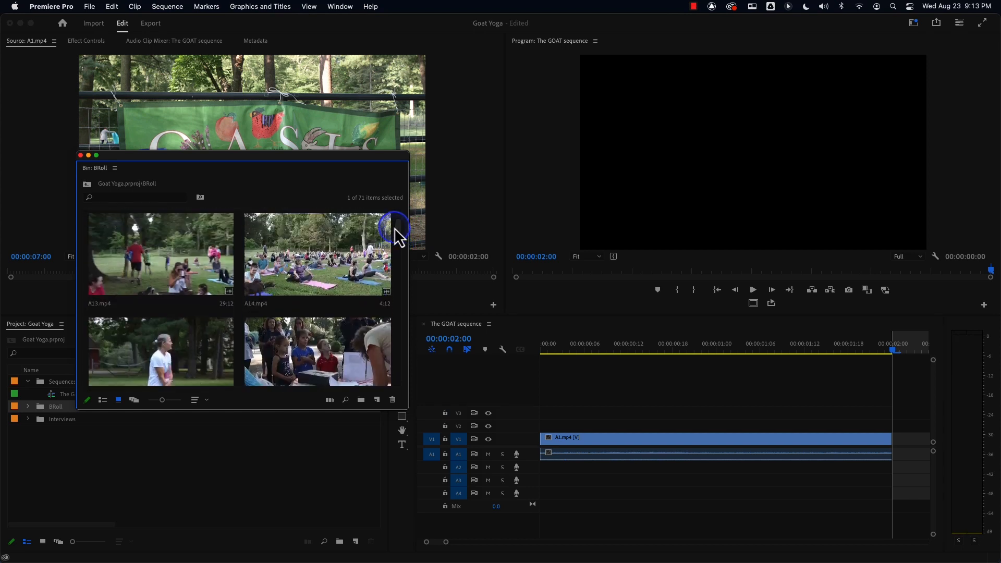
double_click(301, 358)
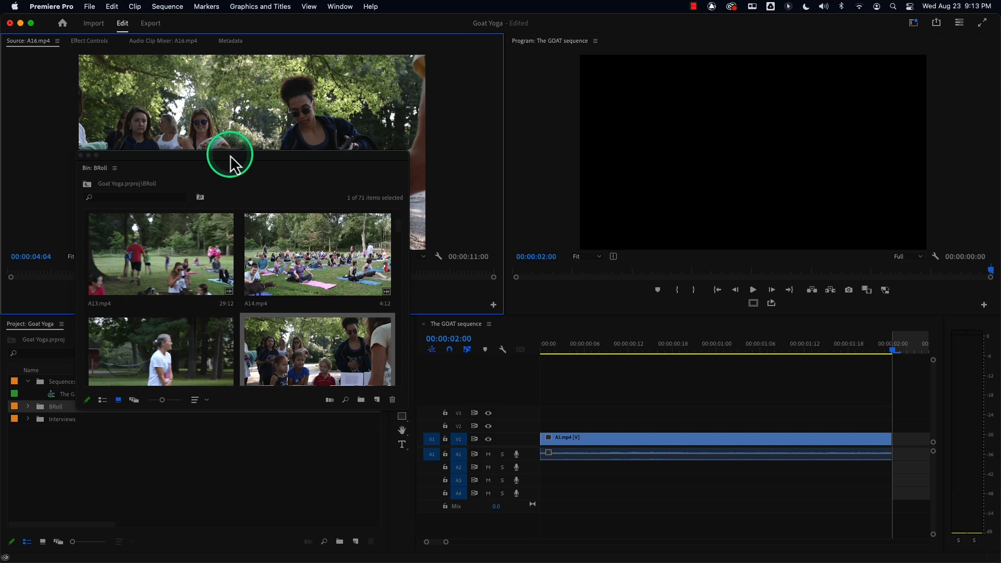
left_click_drag(230, 155, 267, 358)
left_click_drag(106, 270, 76, 270)
Load A3.mp4 from the BRoll bin into the Source Monitor, close the bin window and cue the clip to 00:00:01:13.
left_click_drag(236, 358, 195, 160)
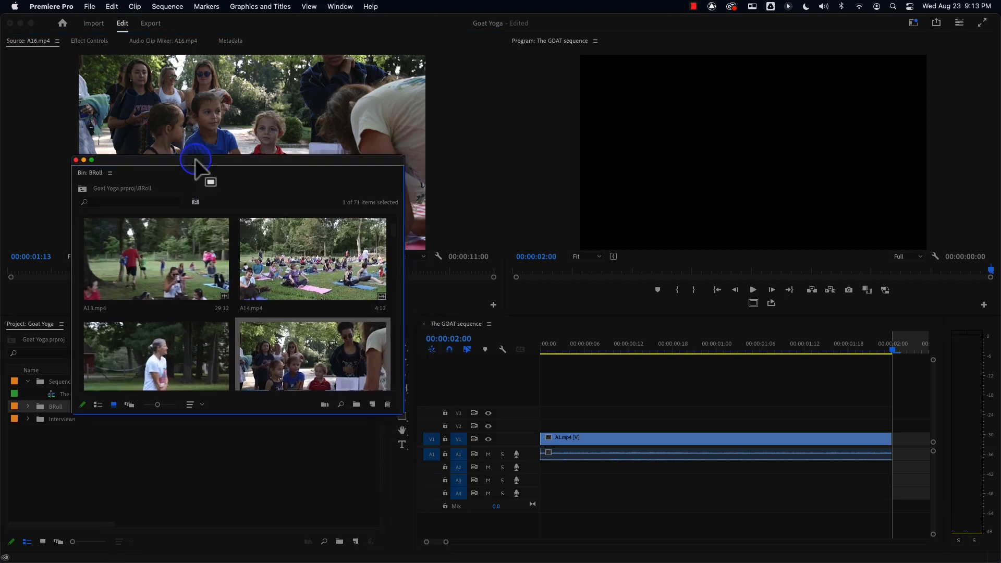
left_click_drag(393, 236, 335, 264)
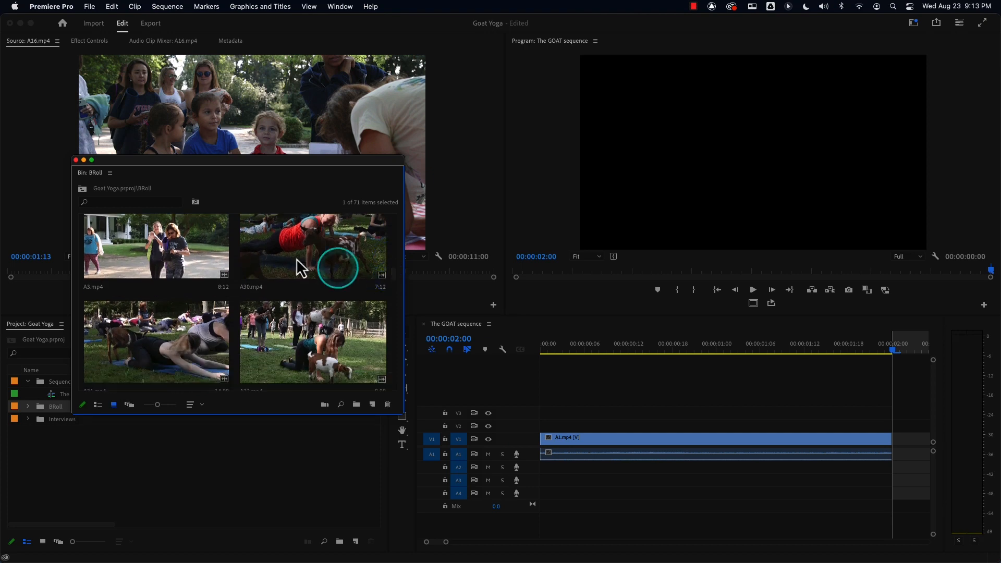
double_click(165, 245)
left_click(188, 153)
left_click_drag(188, 153, 213, 335)
left_click_drag(127, 268, 71, 270)
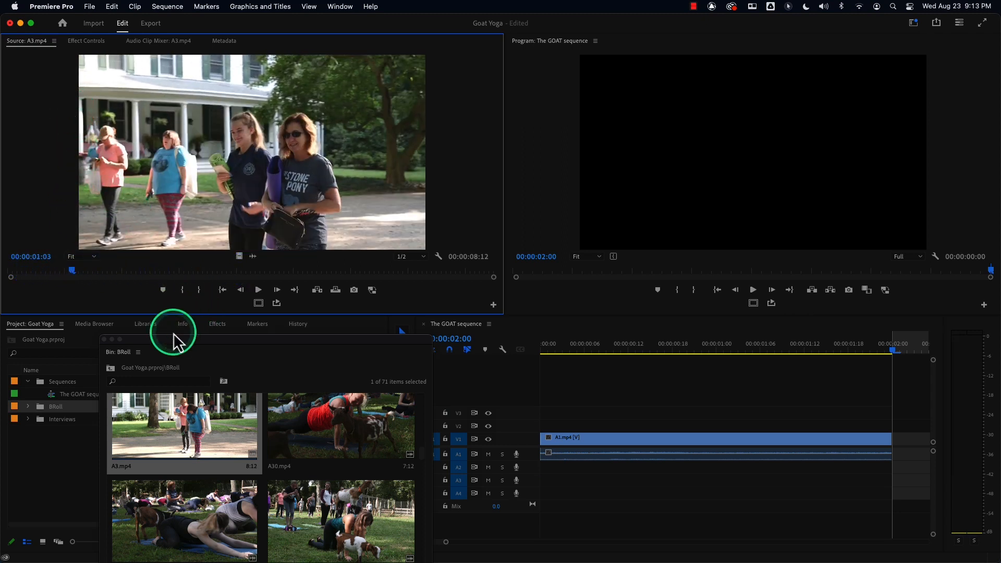
left_click(104, 339)
mouse_move(89, 268)
left_mouse_down()
mouse_move(70, 271)
mouse_move(96, 271)
left_mouse_up()
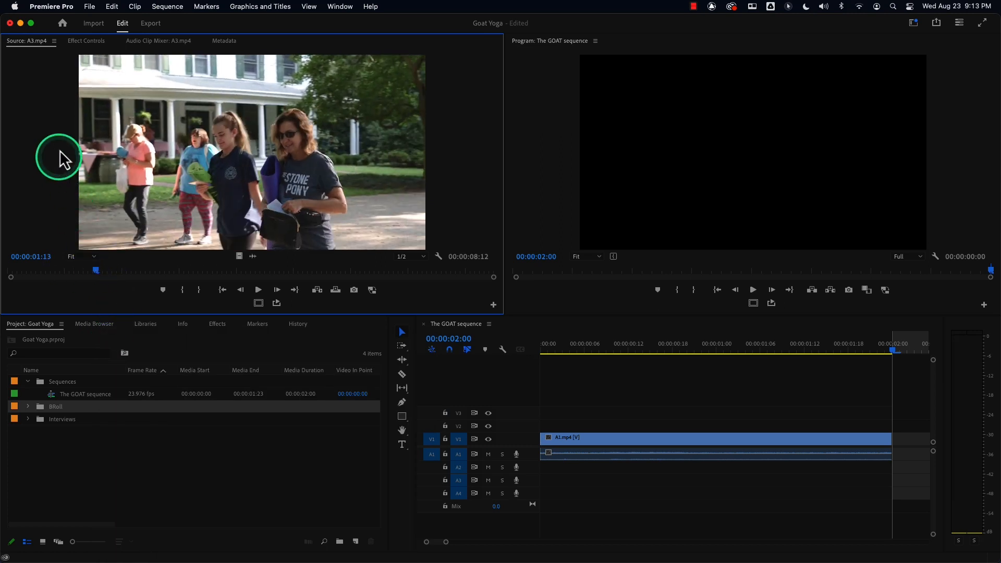
Recall A16.mp4 from the list of recently loaded source clips, and switch back to A3.mp4.
left_click(54, 41)
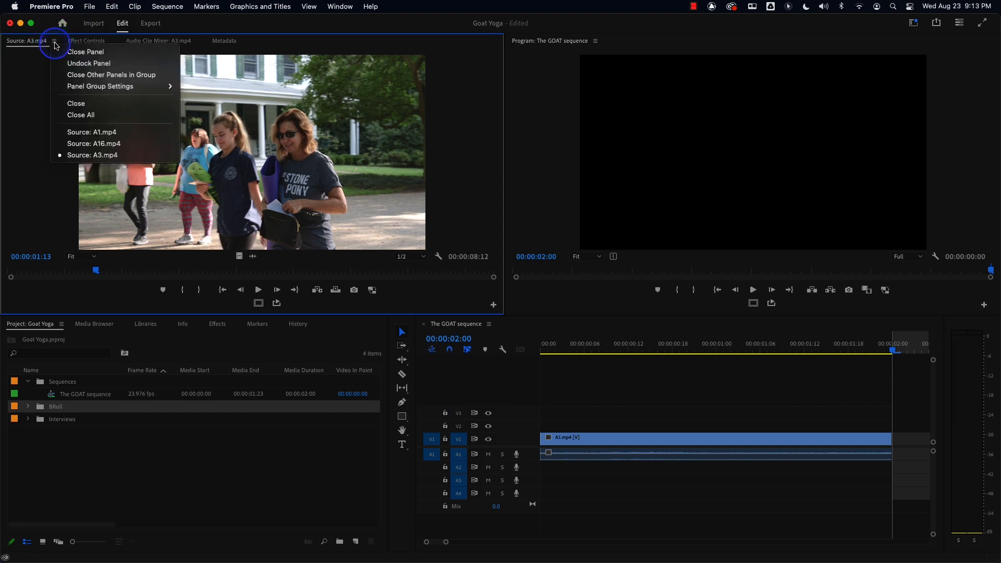
left_click(102, 144)
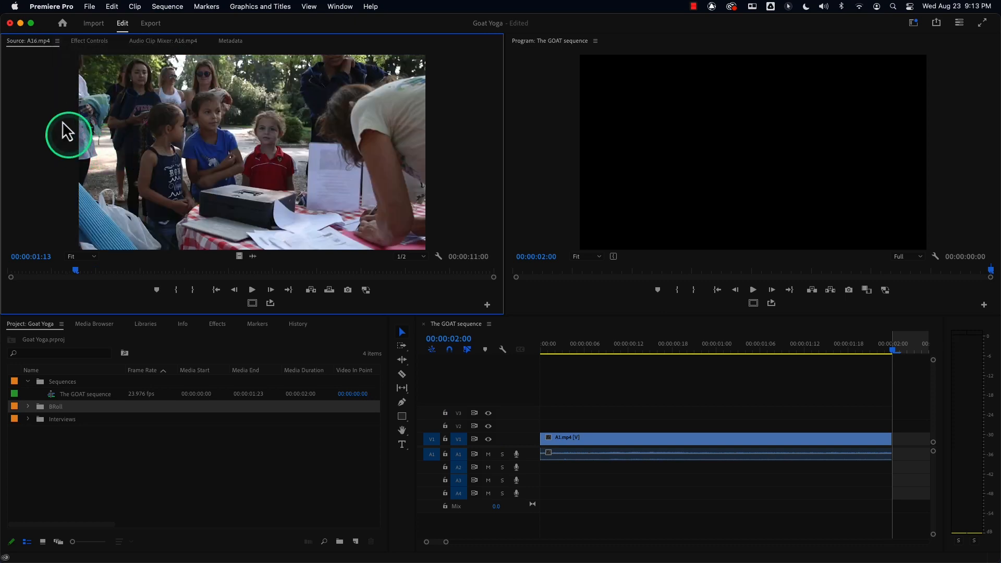
left_click(57, 42)
left_click(107, 156)
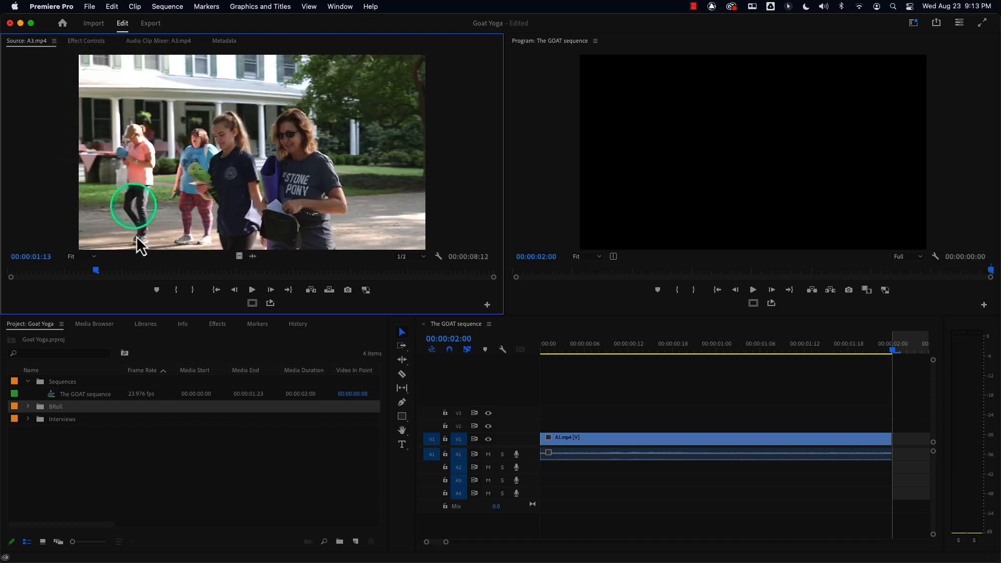
Mark A3.mp4 with an In point at 00:00:00:20 and an Out point at 00:00:03:19.
left_click_drag(98, 270, 60, 268)
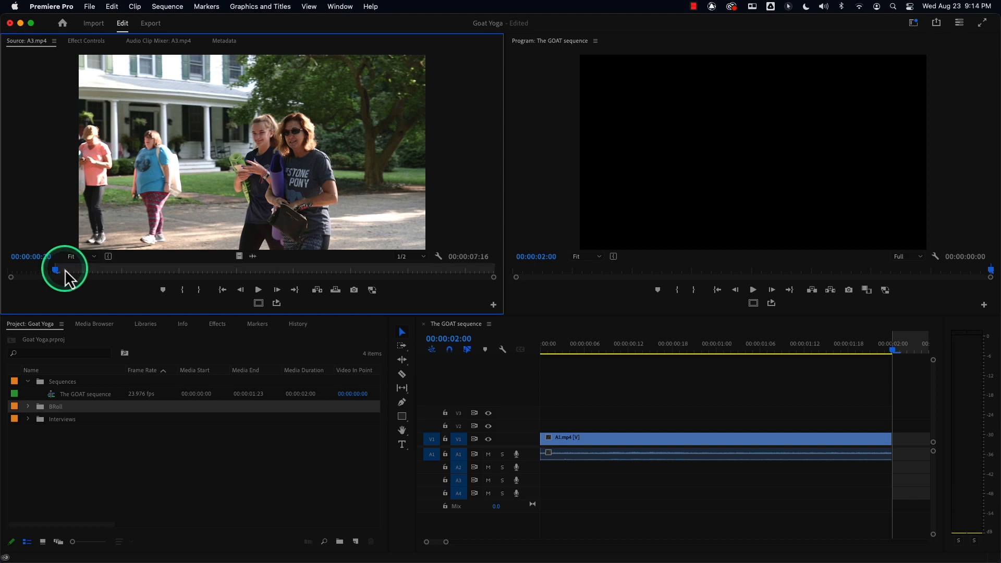
key("space")
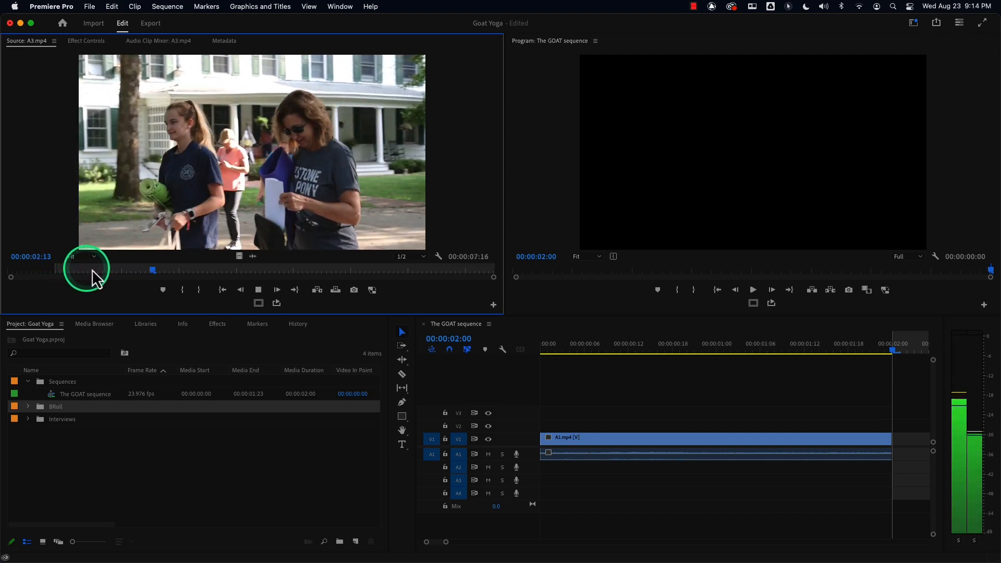
key("space")
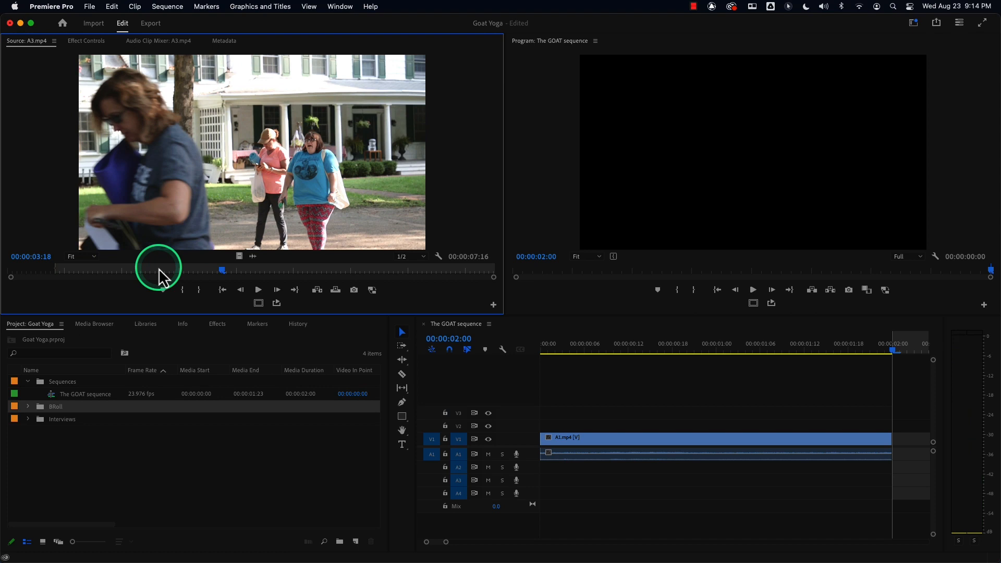
key("o")
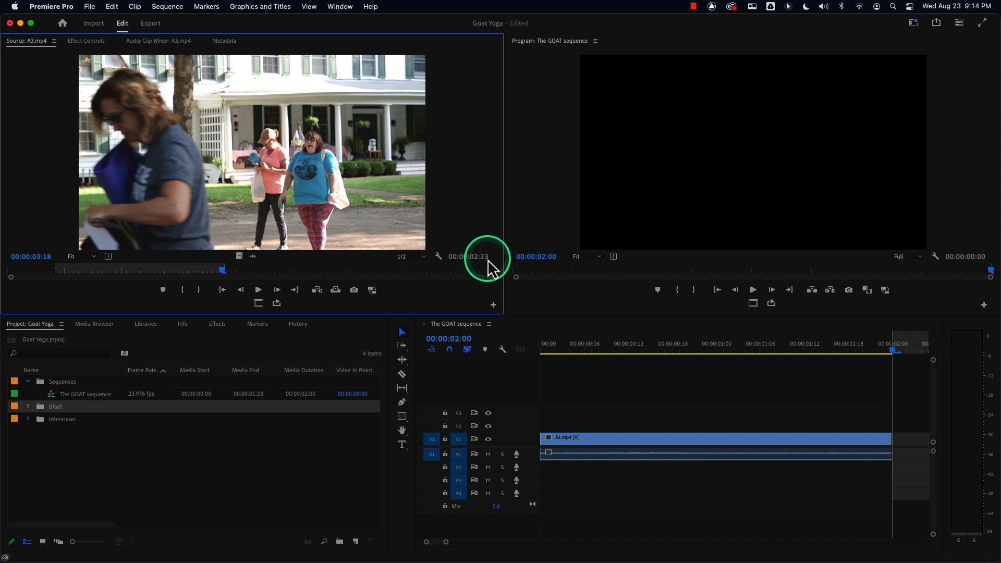
key("Right")
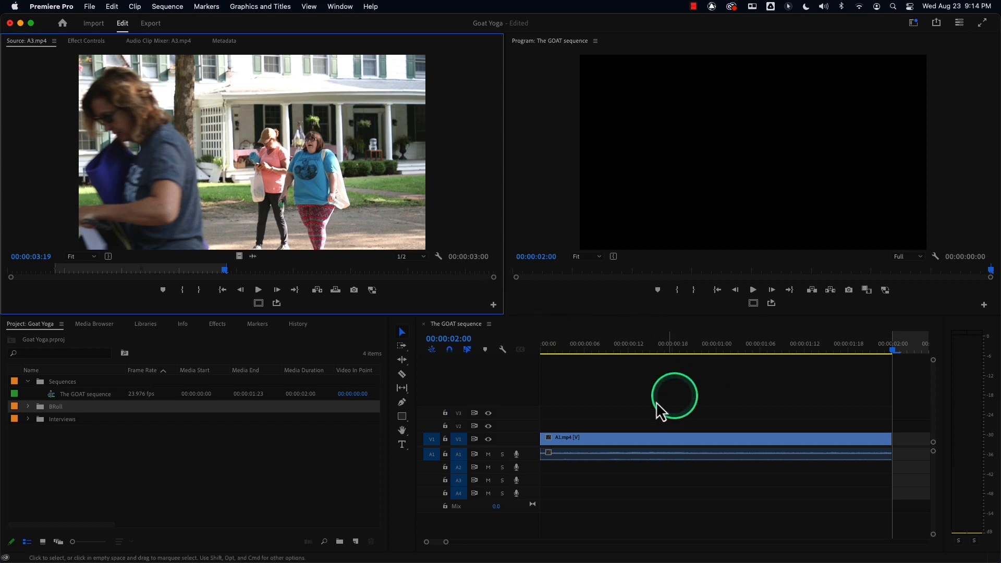
Preview the marked A3.mp4 range and overwrite it into The GOAT sequence at the 00:00:02:00 In point.
left_click_drag(218, 282, 95, 275)
key("space")
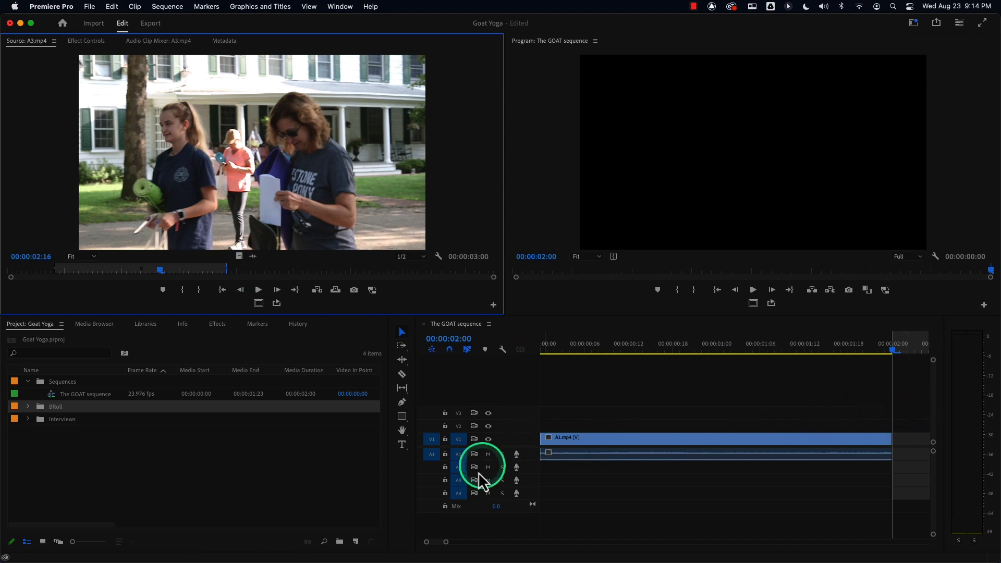
left_click_drag(453, 542, 461, 544)
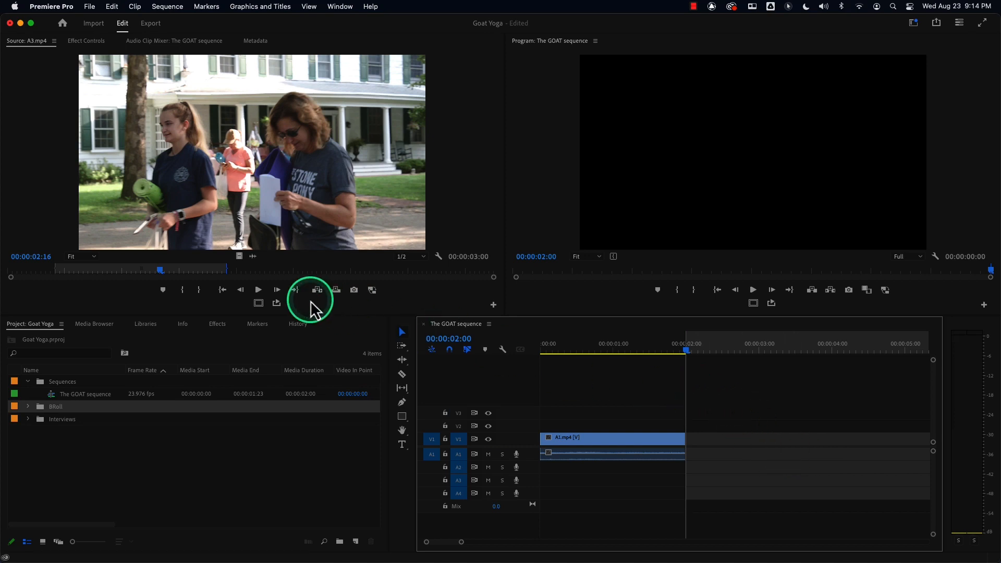
left_click(336, 291)
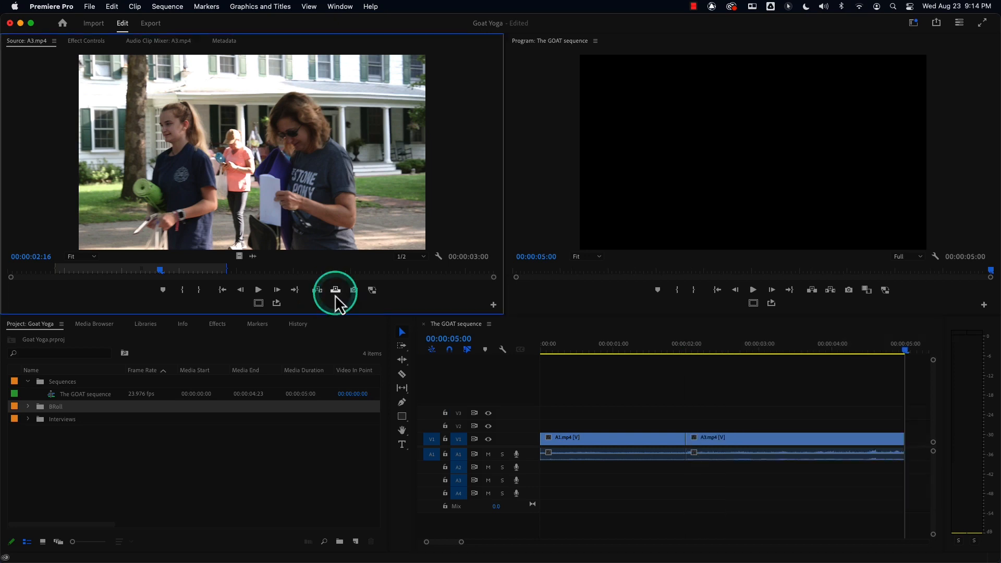
Play The GOAT sequence from the start to review the A1.mp4 and A3.mp4 edit.
left_click_drag(676, 351, 532, 353)
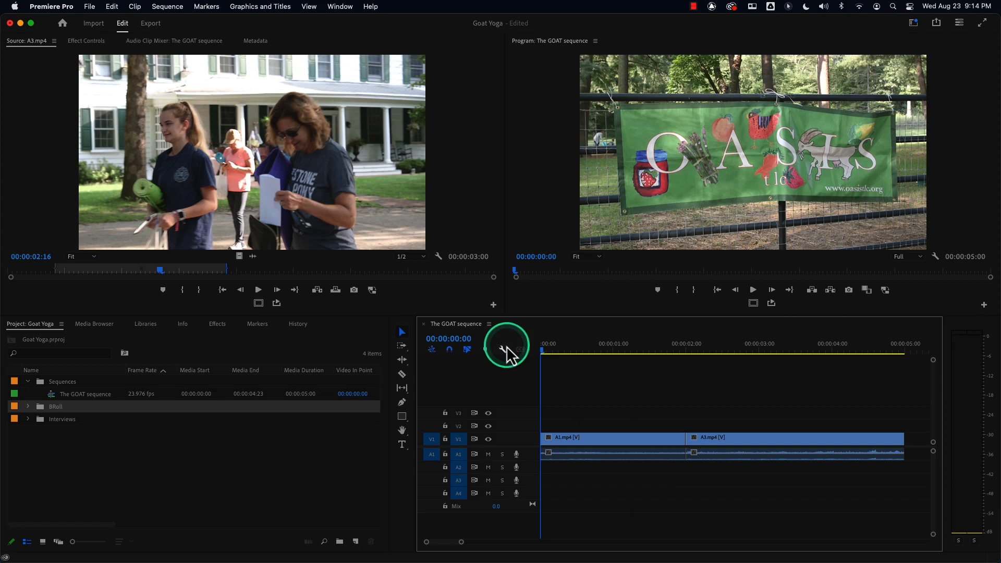
key("space")
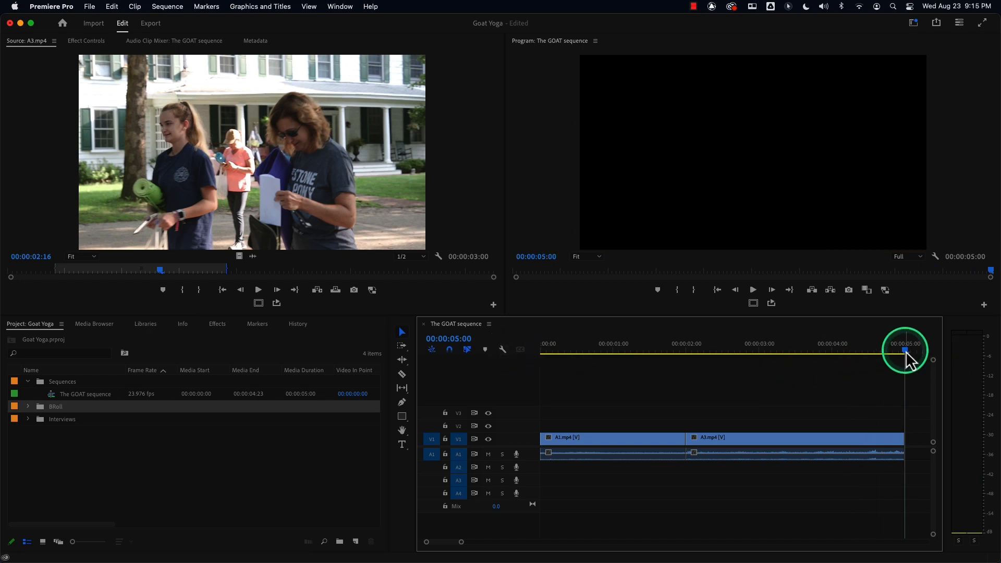
mouse_move(906, 360)
left_mouse_down()
mouse_move(876, 358)
mouse_move(907, 360)
left_mouse_up()
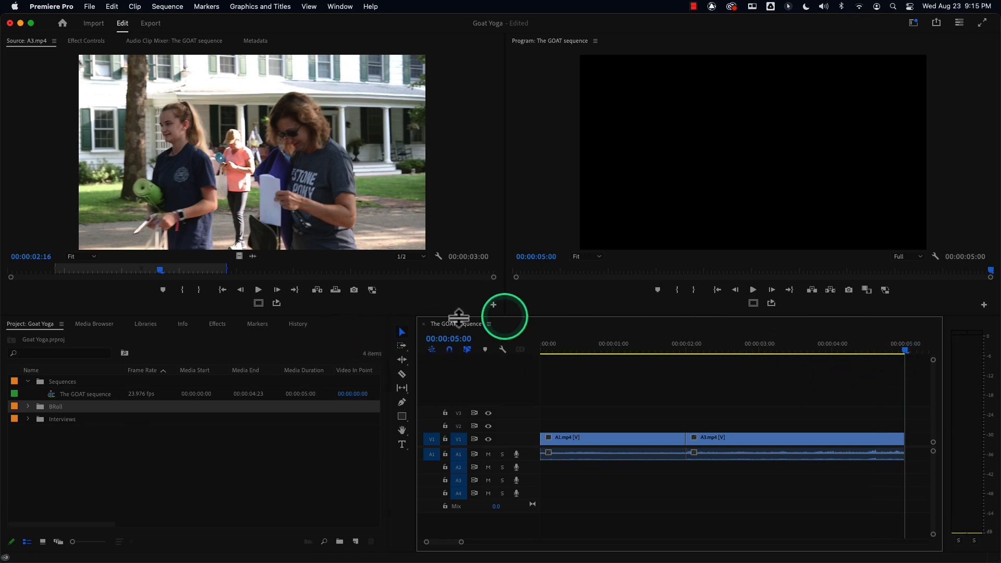
Jump the sequence playhead back and forth between the edit points of A1.mp4 and A3.mp4.
left_click(637, 350)
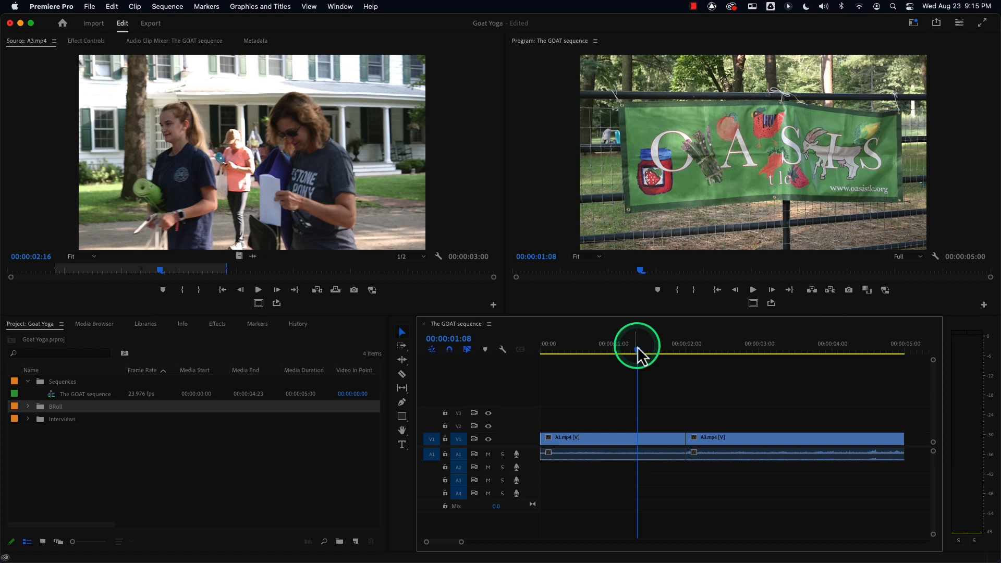
key("Down")
key("Down")
key("Up")
key("Up")
key("Down")
key("Down")
key("Up")
key("Up")
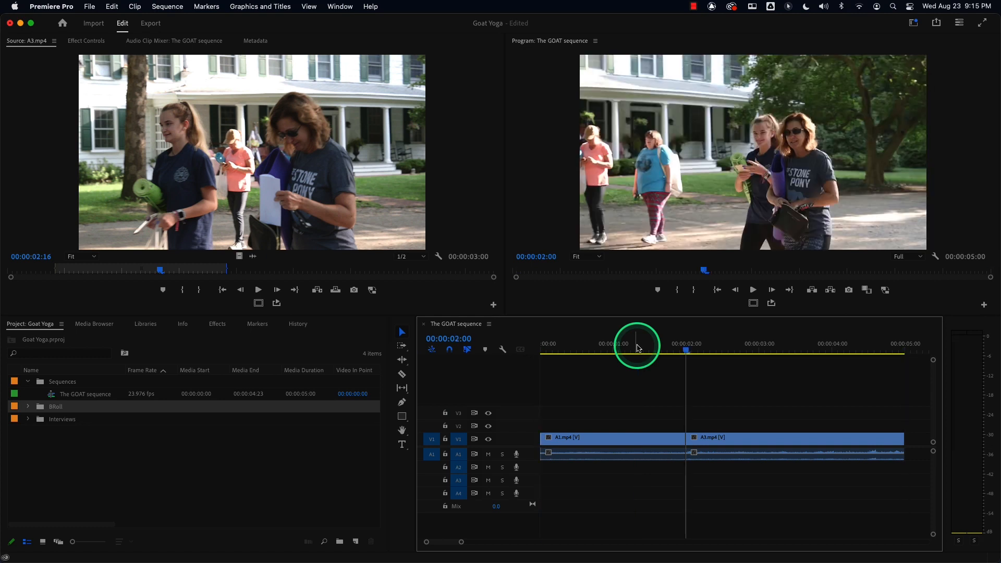
key("Down")
key("Down")
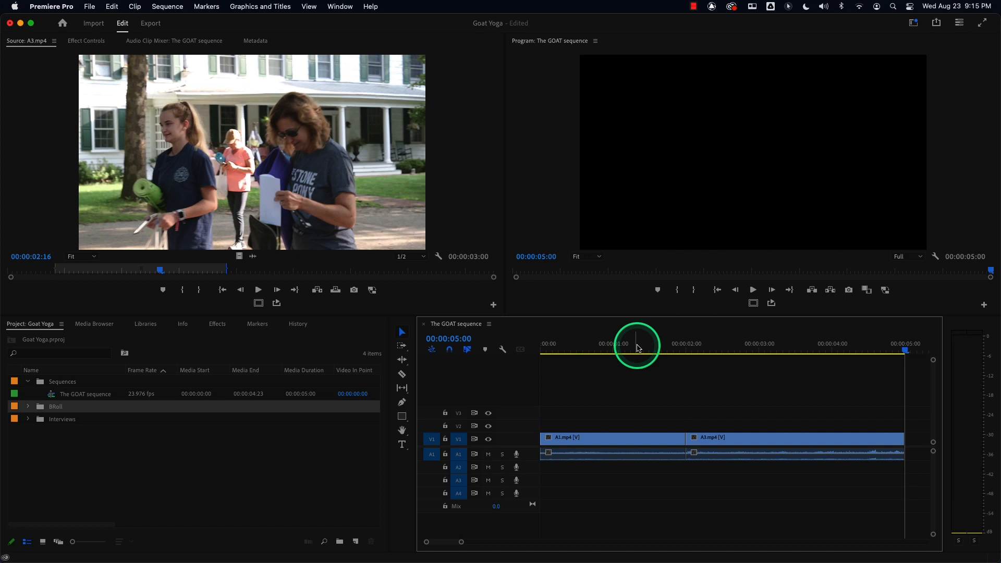
Move the playhead to the end of A3.mp4 and mark a sequence In point at 00:00:05:00.
key("Up")
key("Up")
key("Down")
key("Down")
key("i")
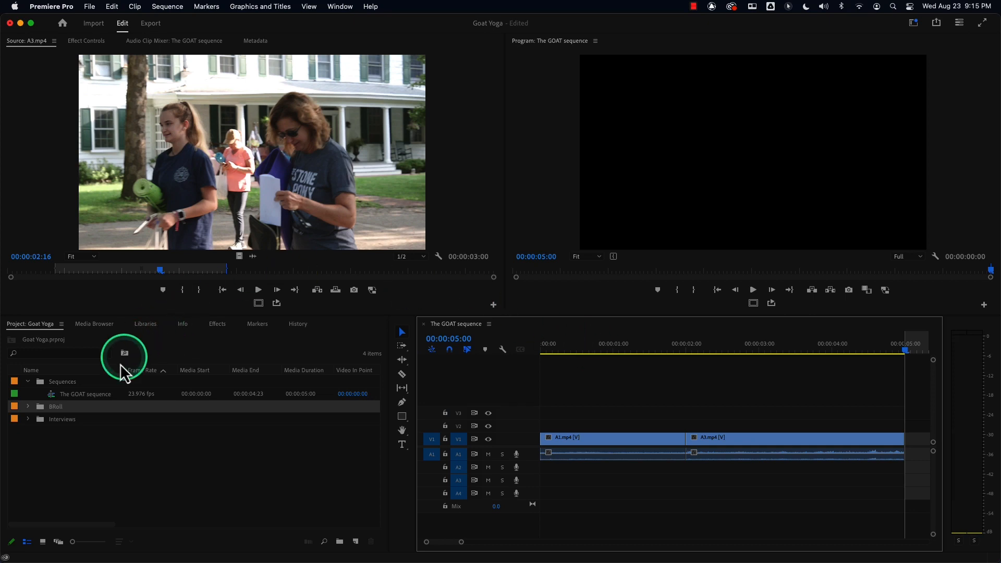
Open the BRoll bin, enlarge its window, shrink the thumbnails and load A15.mp4 into the Source Monitor.
double_click(41, 409)
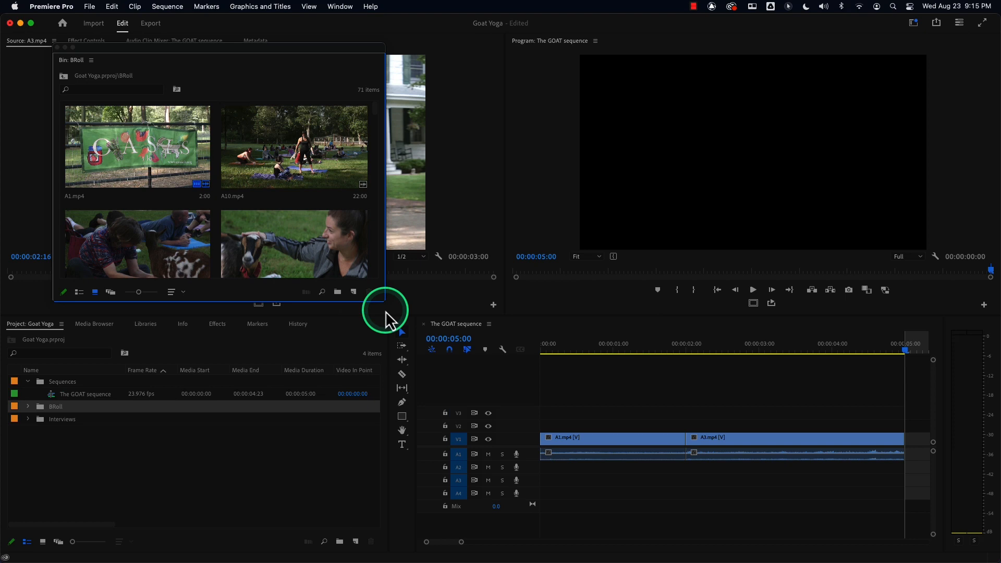
left_click_drag(383, 303, 401, 323)
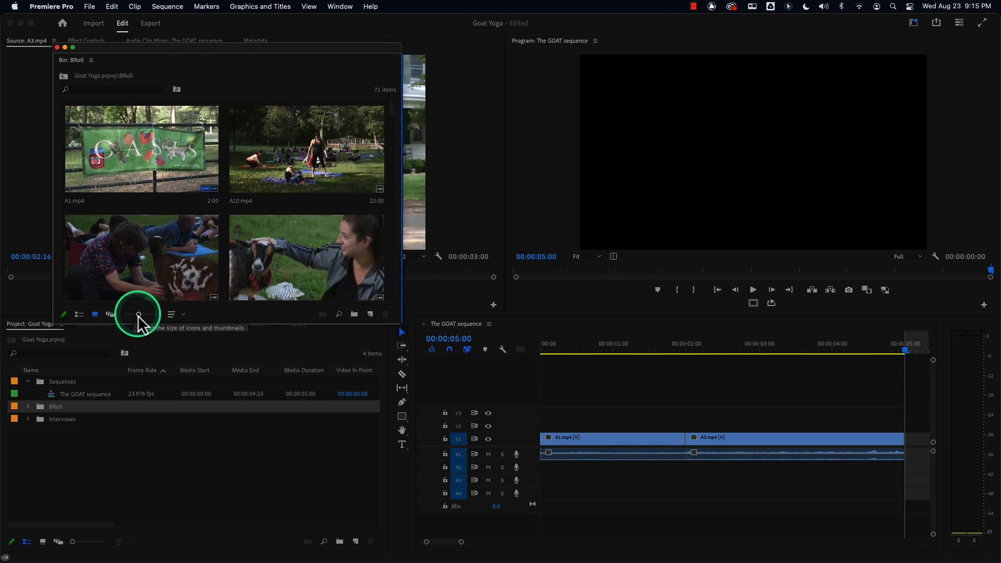
mouse_move(136, 315)
left_mouse_down()
mouse_move(123, 286)
mouse_move(182, 136)
mouse_move(136, 52)
mouse_move(210, 151)
mouse_move(159, 306)
mouse_move(134, 319)
left_mouse_up()
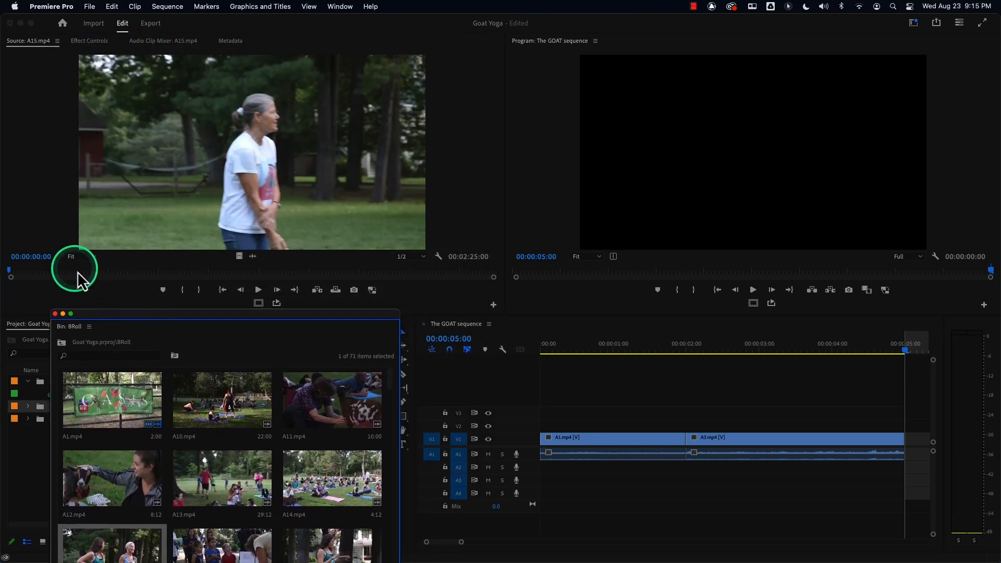
Scrub and play through A15.mp4 to look for a usable moment of the woman speaking.
left_click(102, 270)
left_click_drag(105, 271, 15, 271)
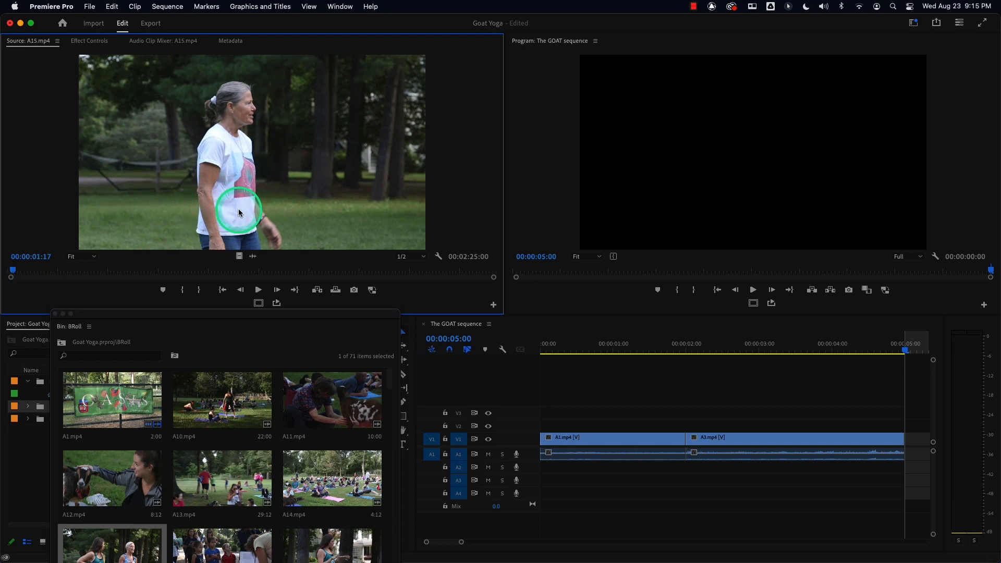
key("space")
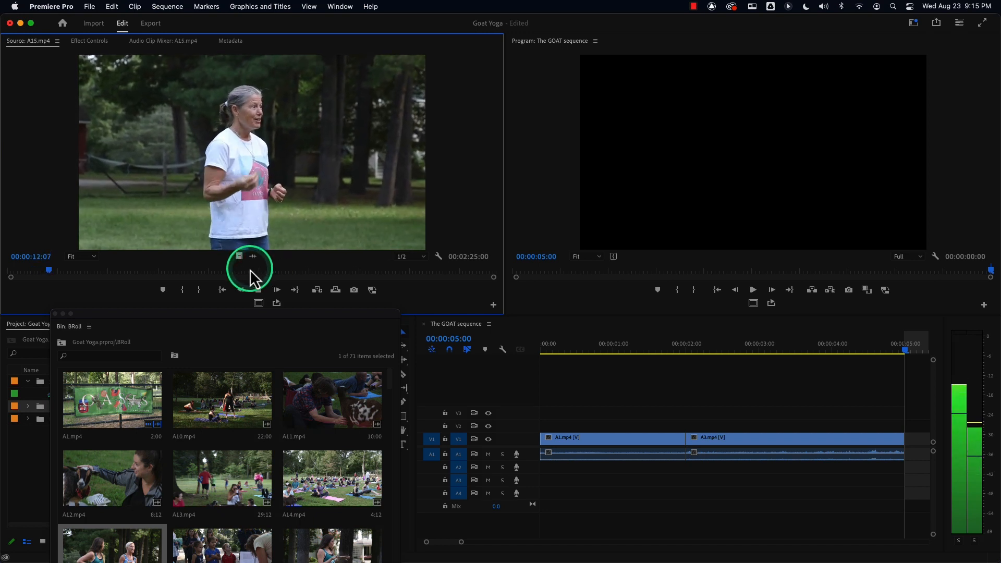
left_click_drag(98, 271, 217, 269)
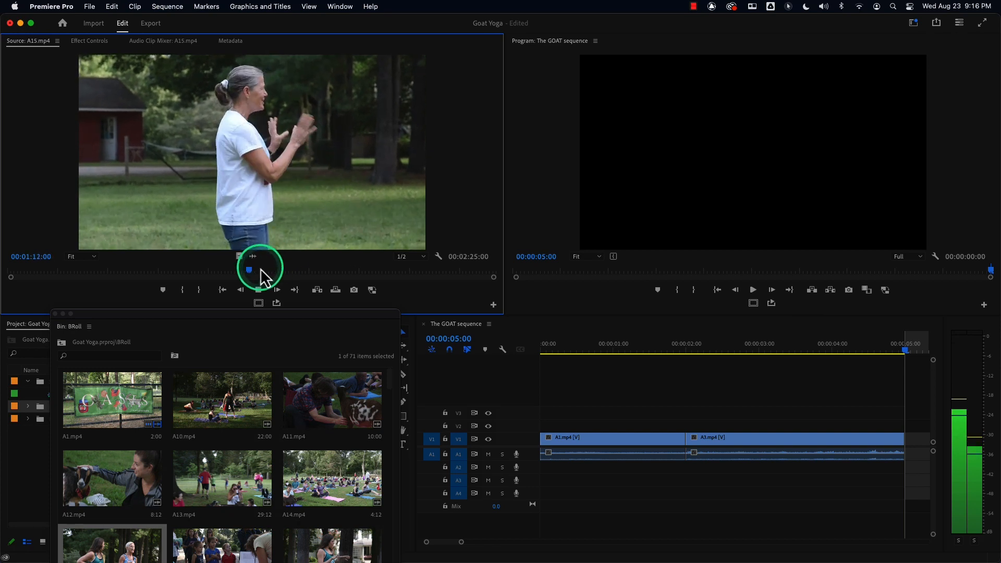
left_click_drag(255, 270, 201, 271)
key("space")
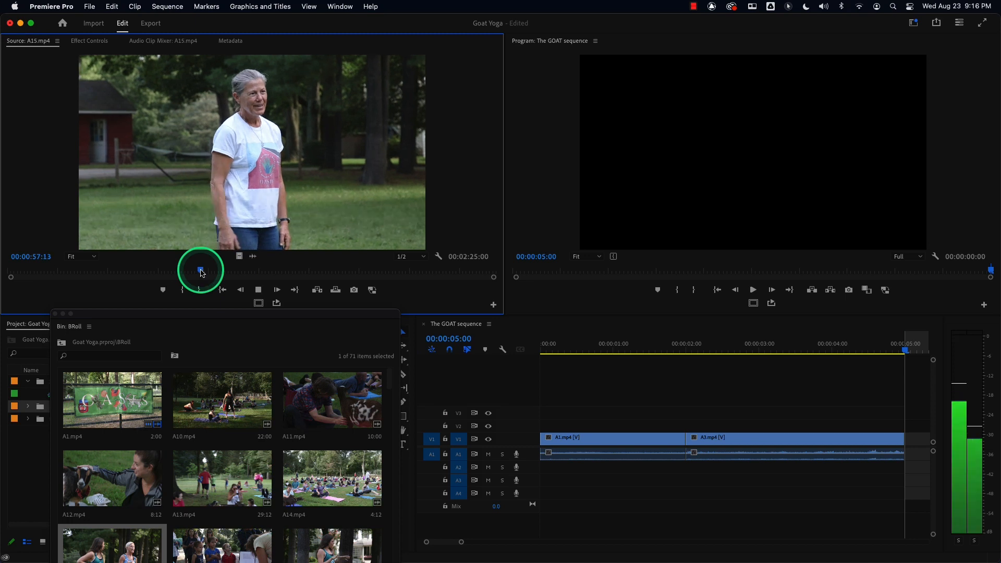
Mark and refine an In point on A15.mp4 at 00:01:06:10, and check playback from it.
key("space")
key("i")
key("space")
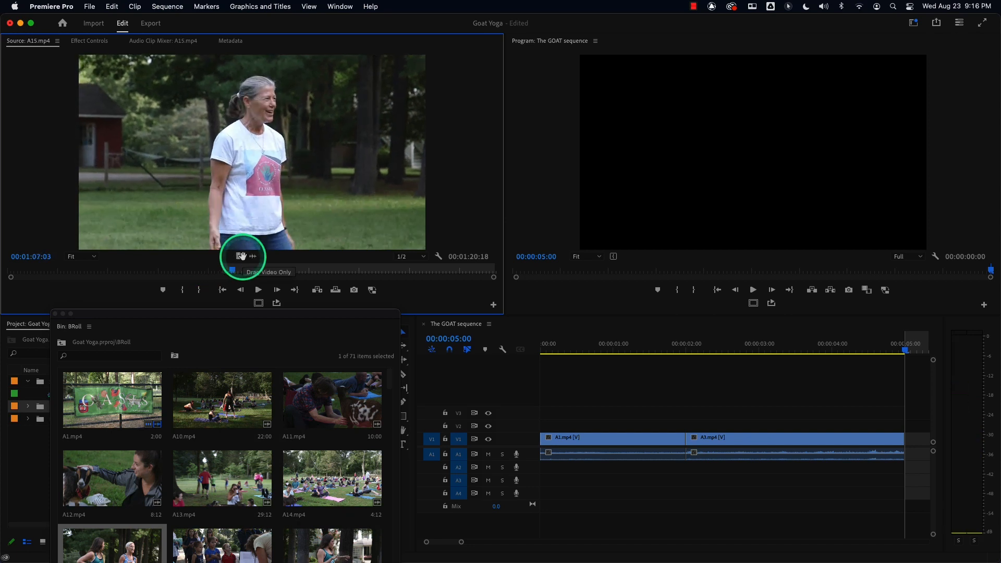
key("space")
key("l")
key("j")
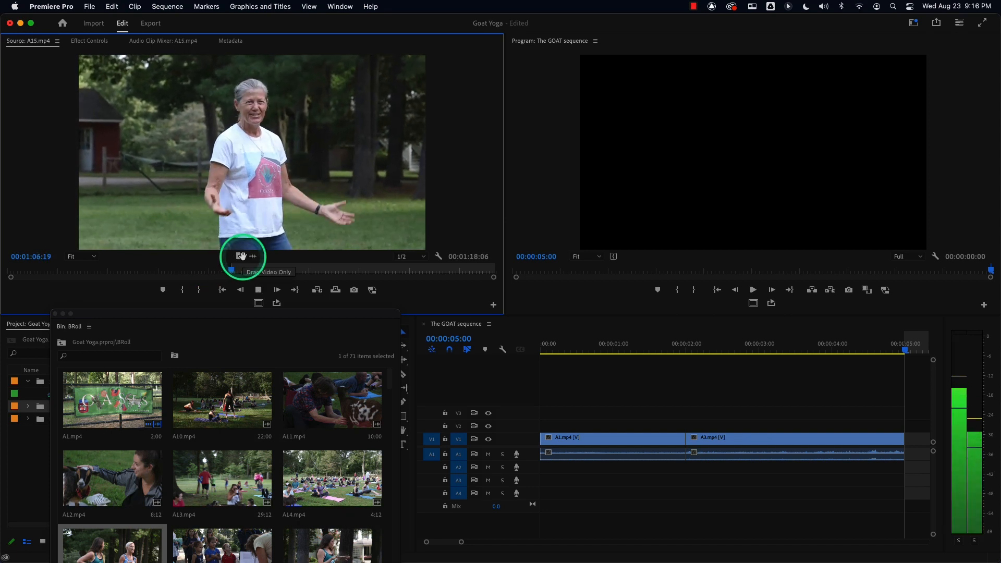
key("k")
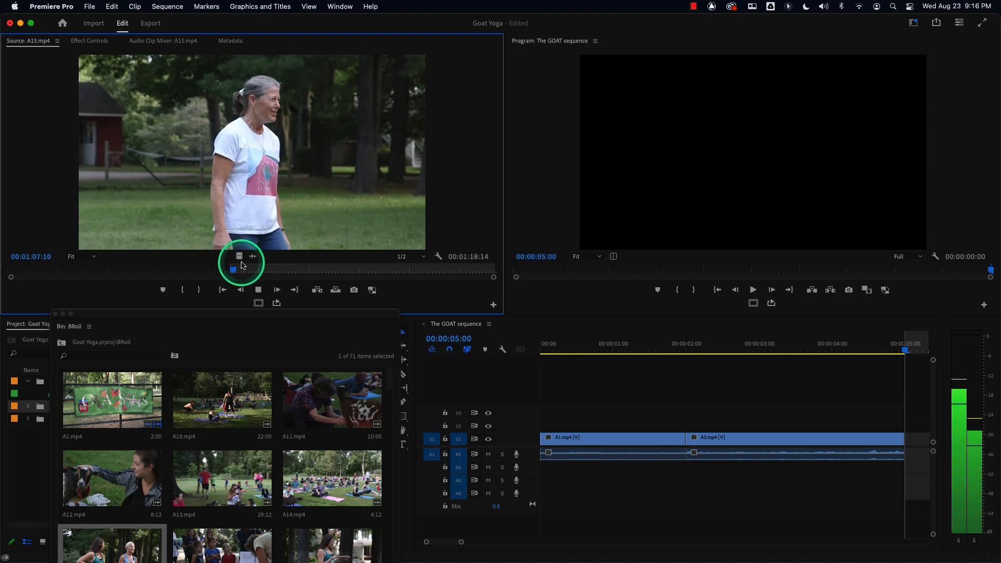
key("space")
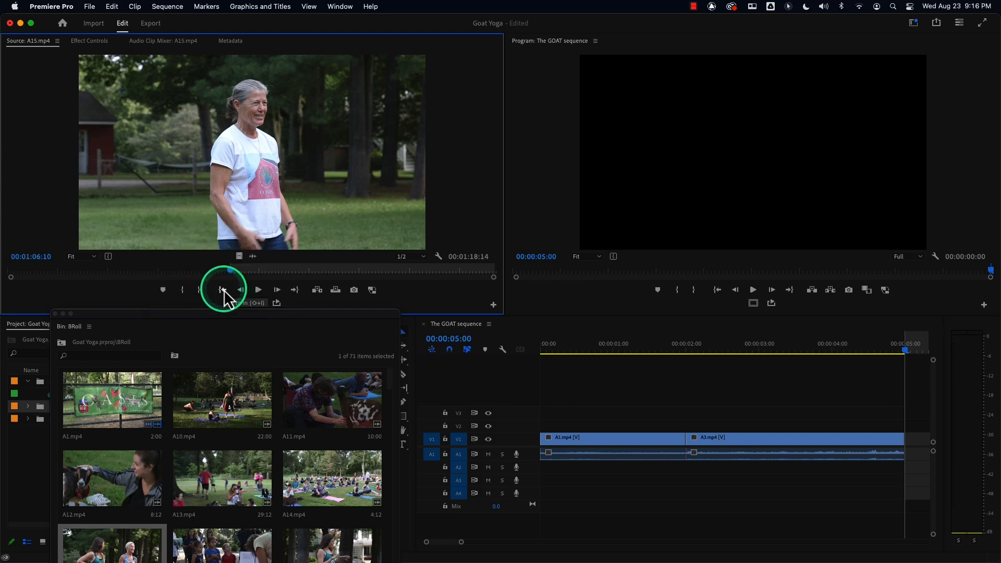
key("space")
key("space")
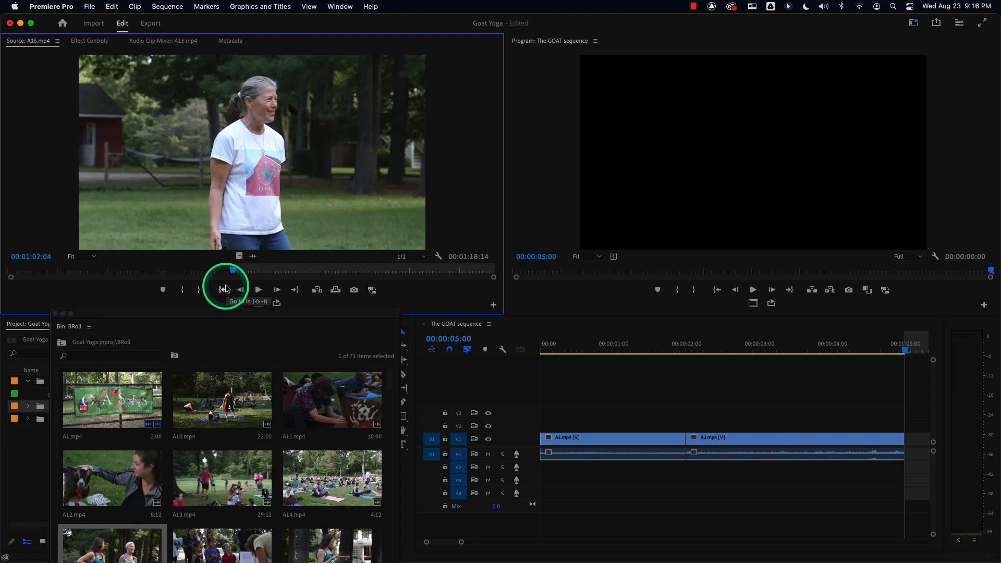
left_click(225, 289)
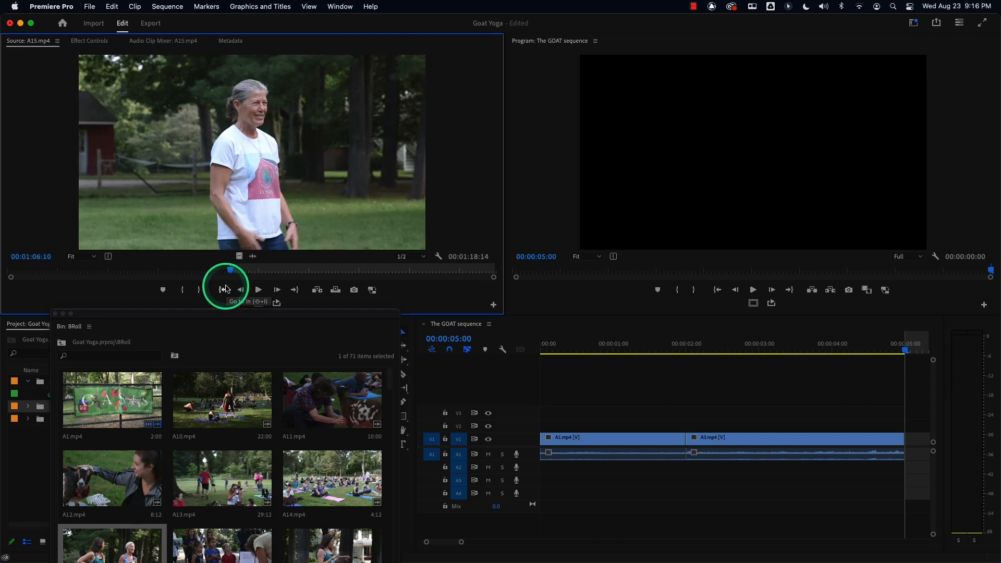
Move the A15.mp4 In point two frames earlier to 00:01:06:08 and check playback from it.
key("Left")
key("Left")
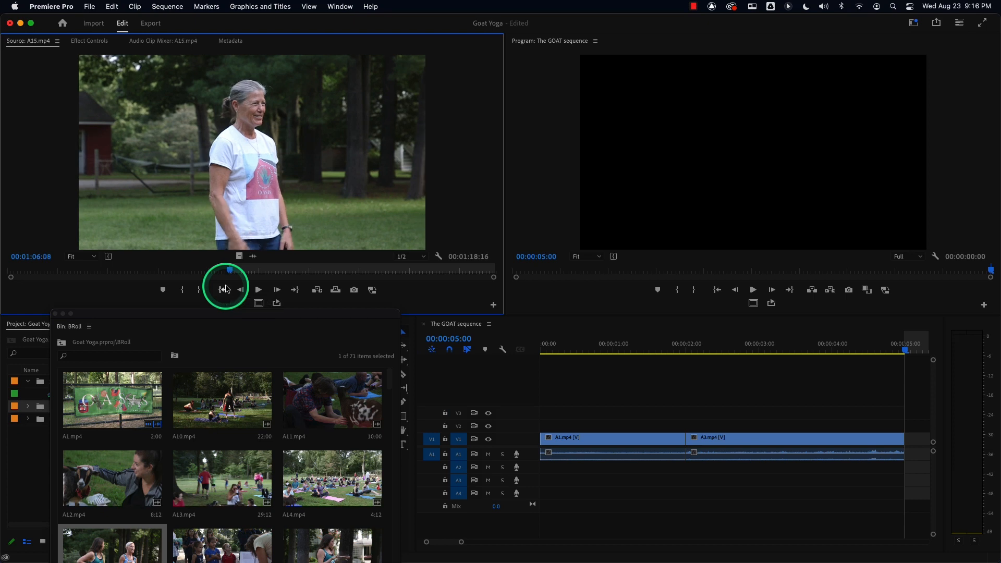
key("space")
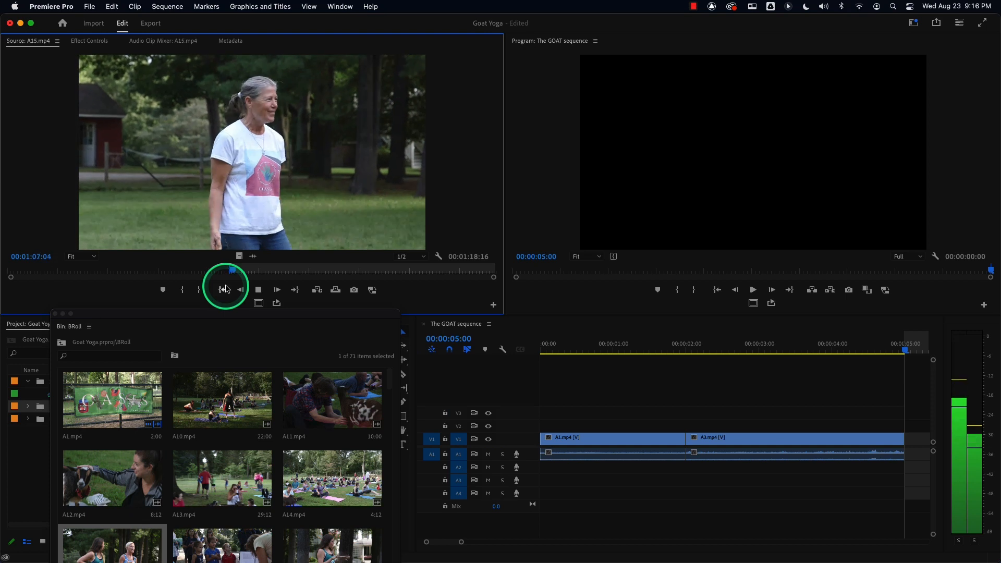
key("space")
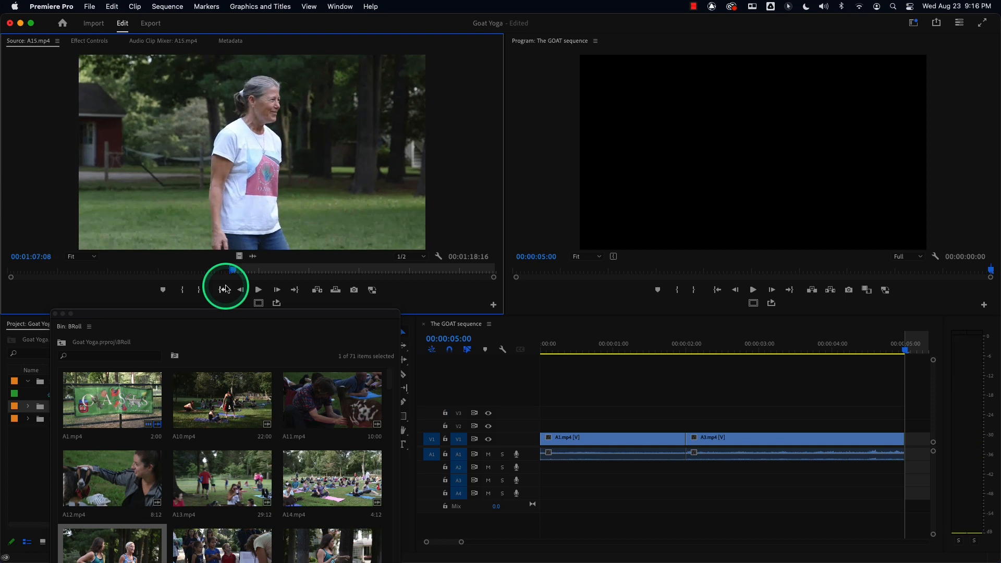
left_click(226, 289)
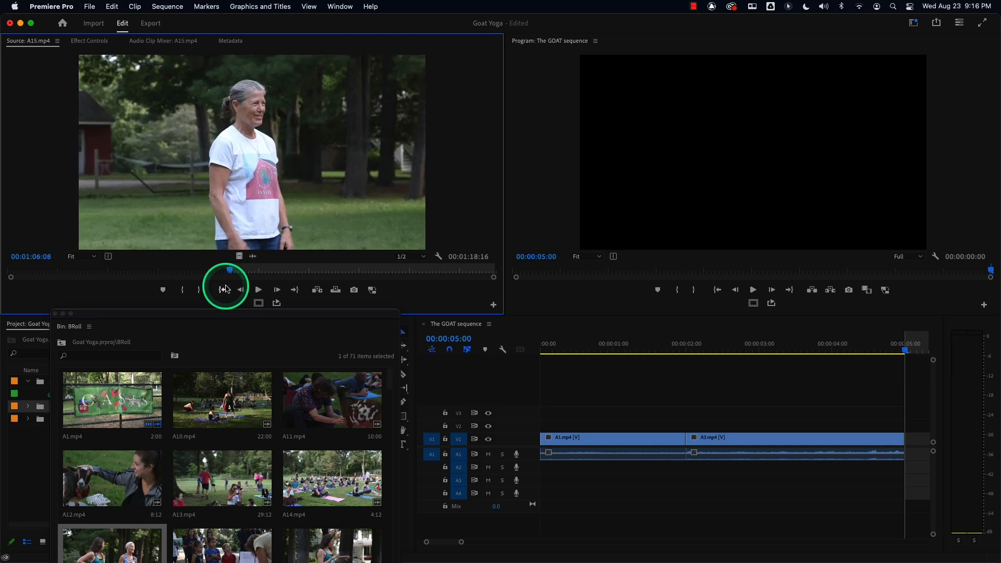
Set the A15.mp4 In point to 00:01:06:09 and play the clip from there to 00:01:07:22.
key("Right")
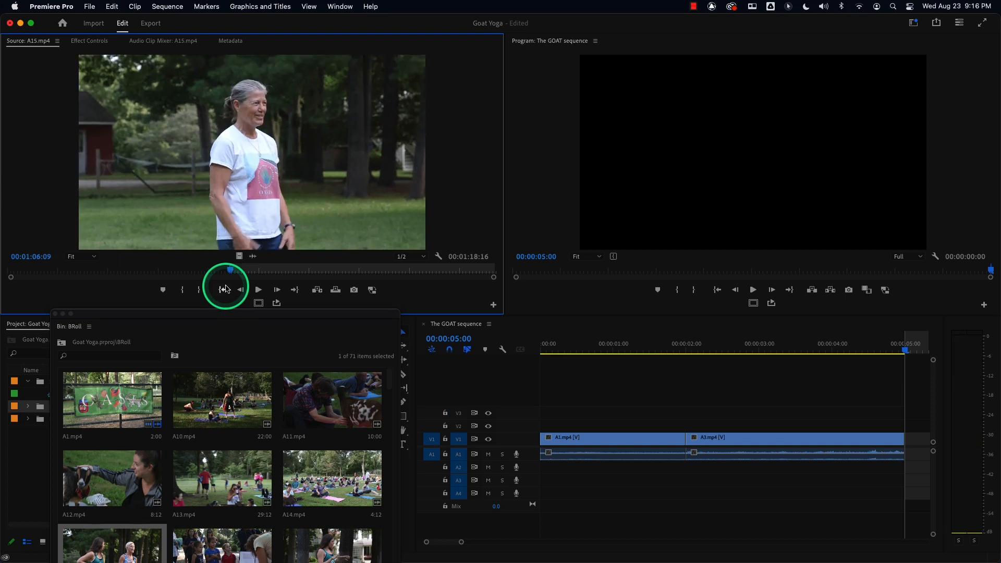
key("space")
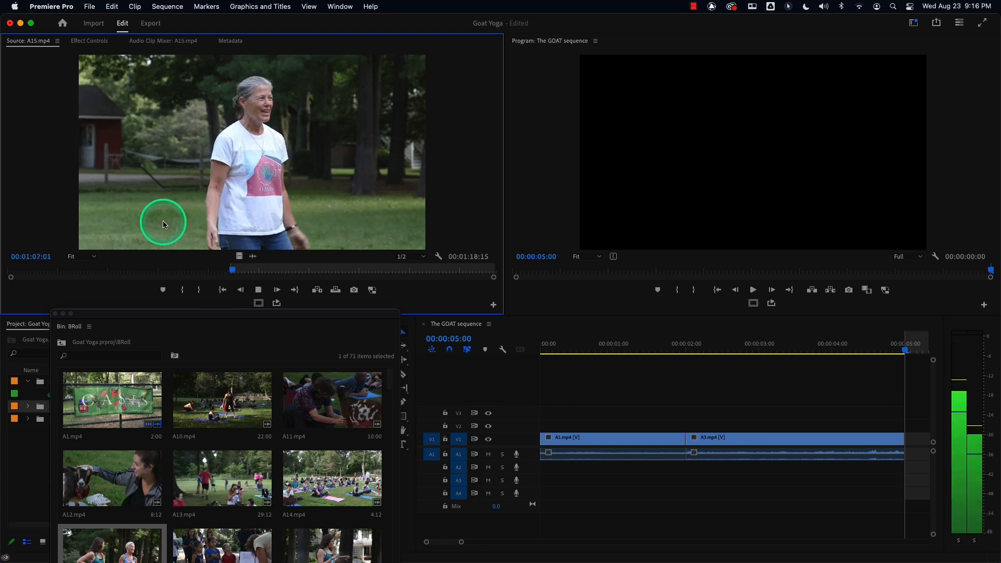
key("space")
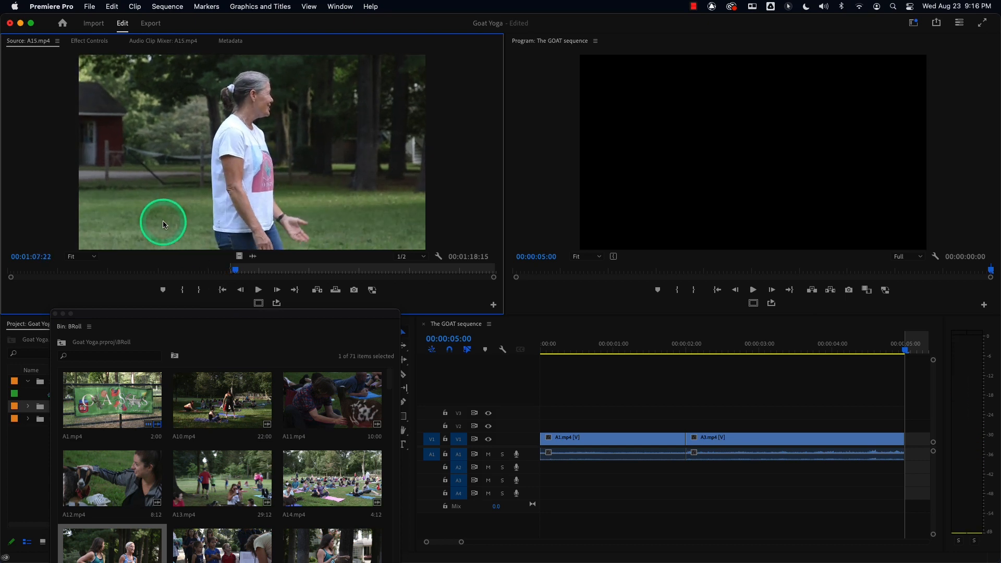
Move the A15.mp4 In point one frame later to 00:01:06:10 and check playback from it.
key("shift+i")
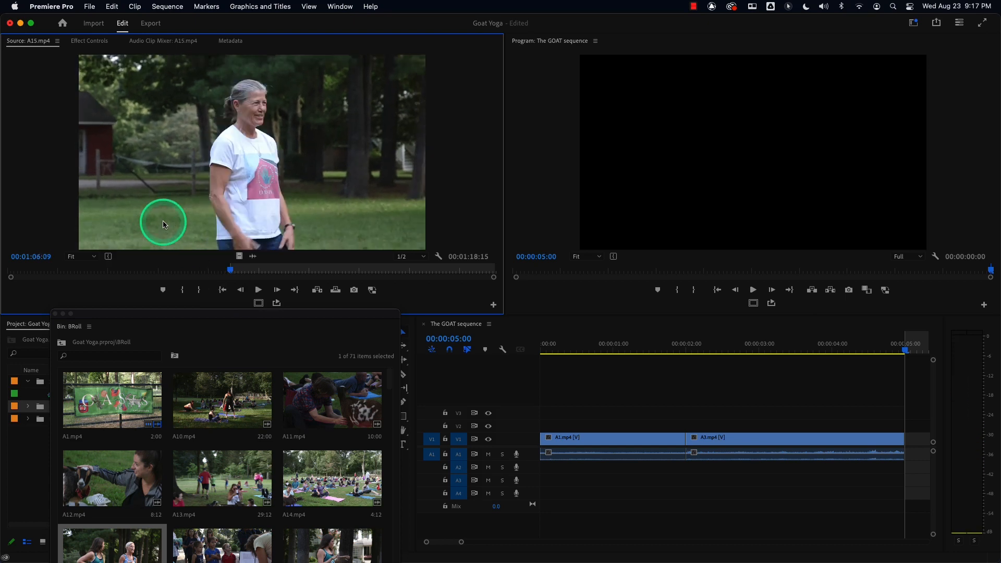
key("Right")
key("space")
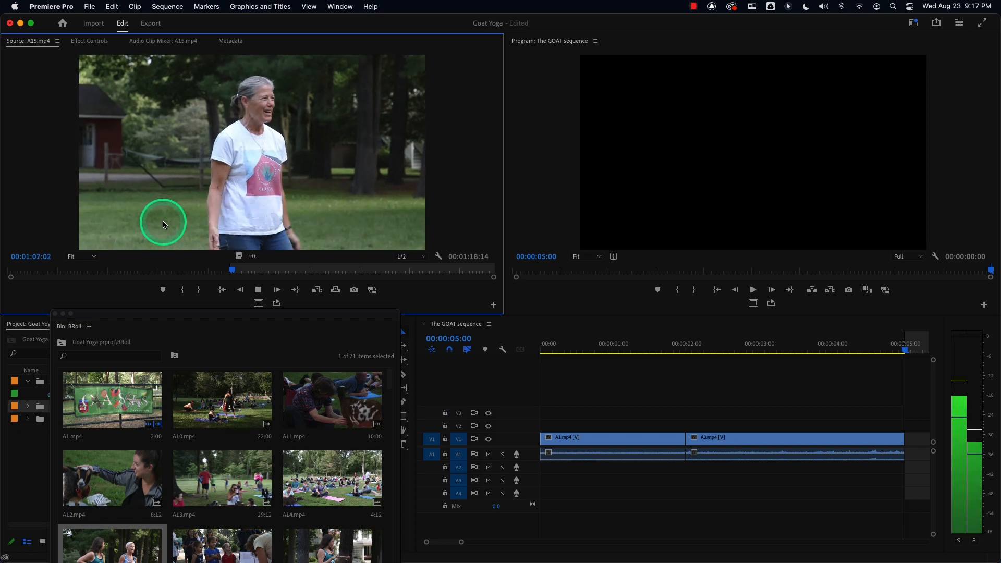
key("space")
key("shift+i")
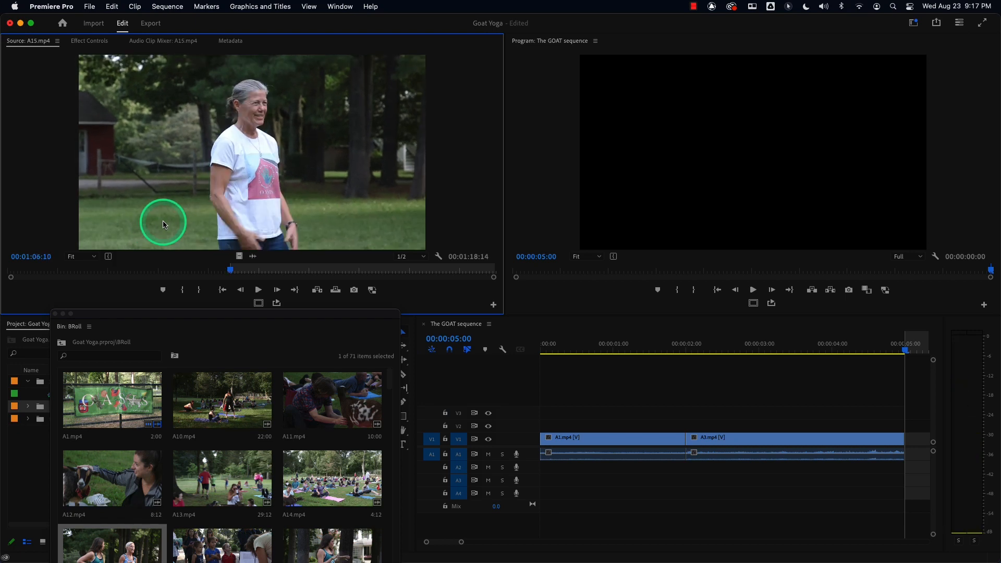
Mark an Out point on A15.mp4 at 00:01:15:18 and overwrite the marked range into The GOAT sequence at 00:00:05:00.
key("space")
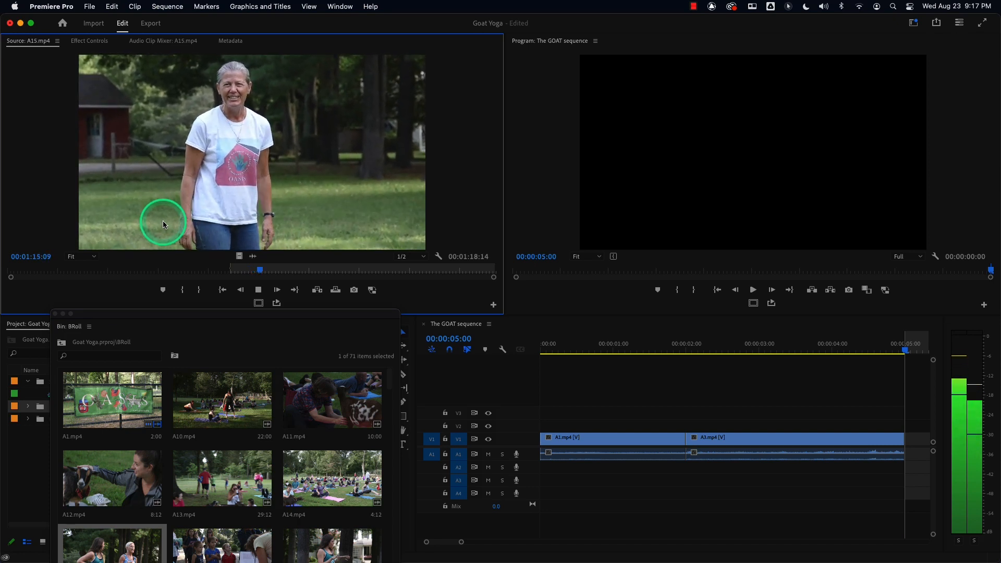
key("space")
key("o")
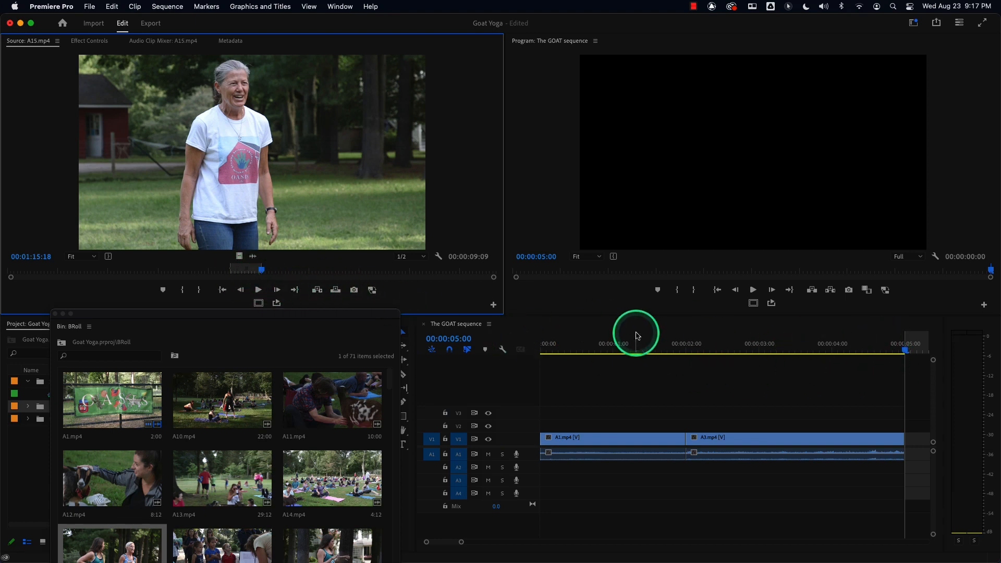
key("period")
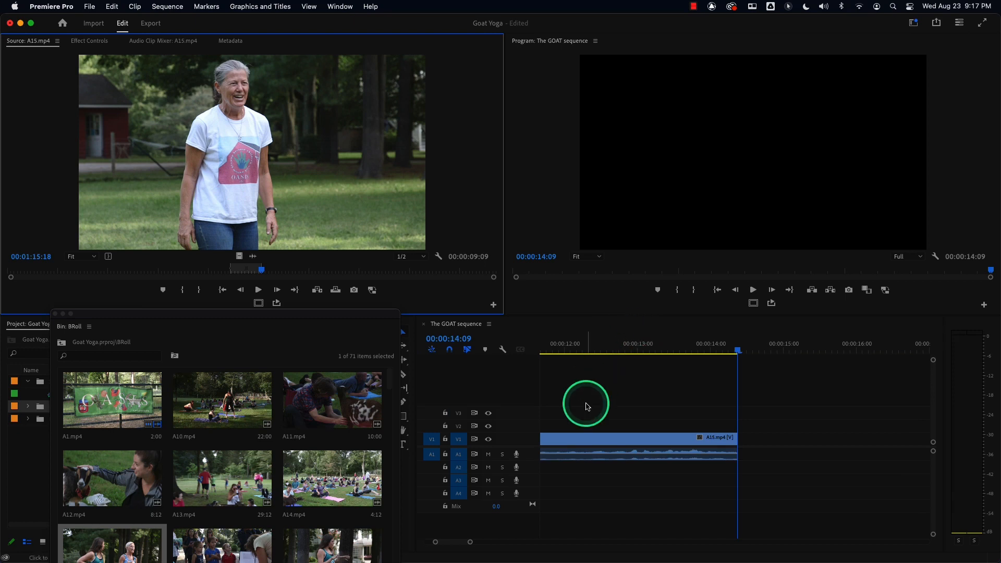
key("backslash")
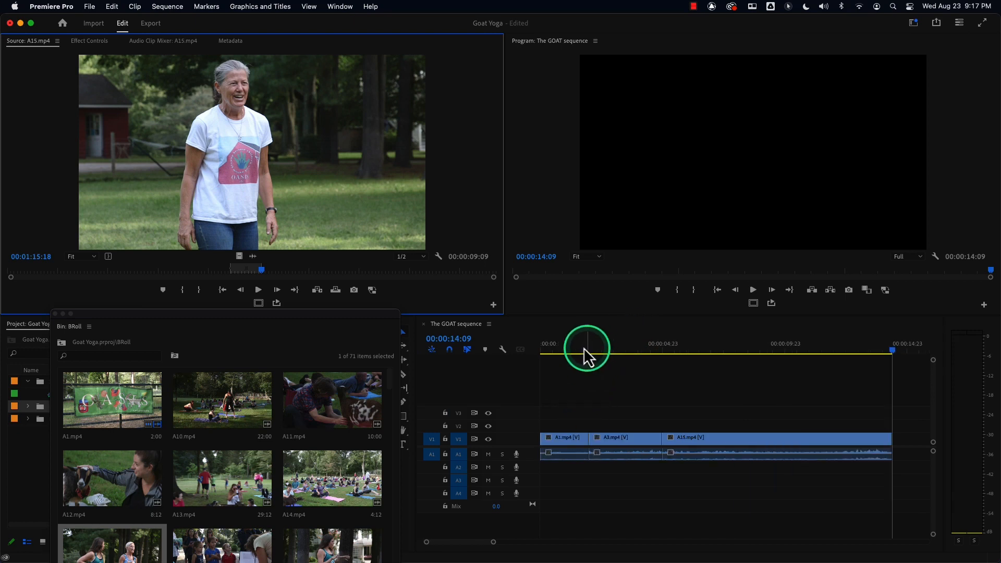
Play The GOAT sequence from its start to review the three edited clips in order.
left_click_drag(587, 348, 521, 346)
key("space")
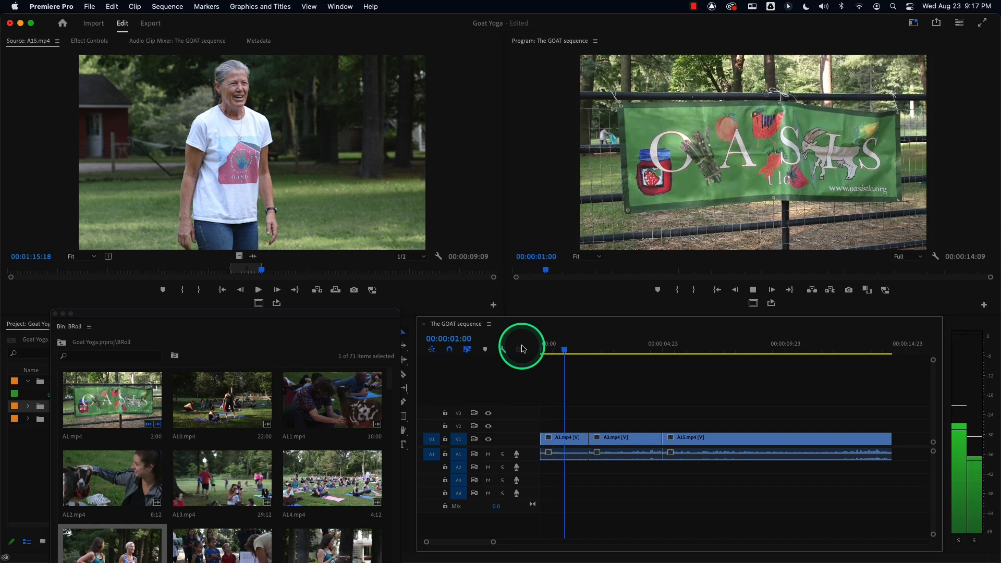
key("space")
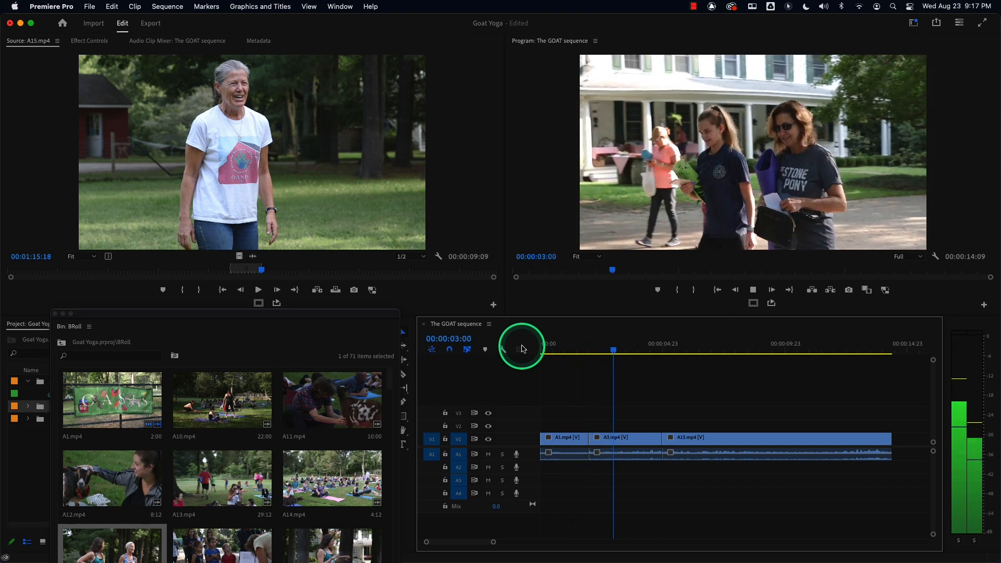
left_click_drag(556, 346, 505, 352)
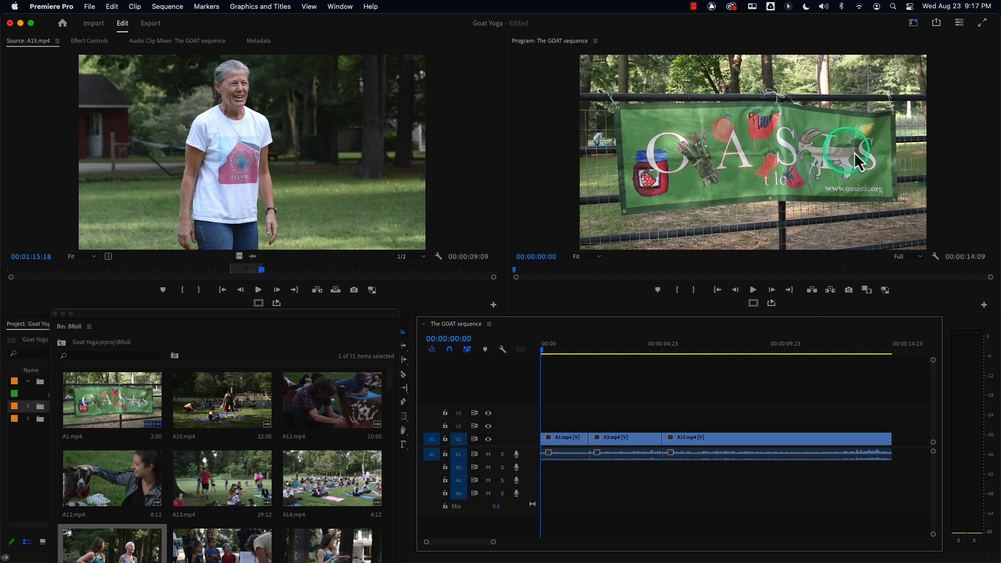
key("space")
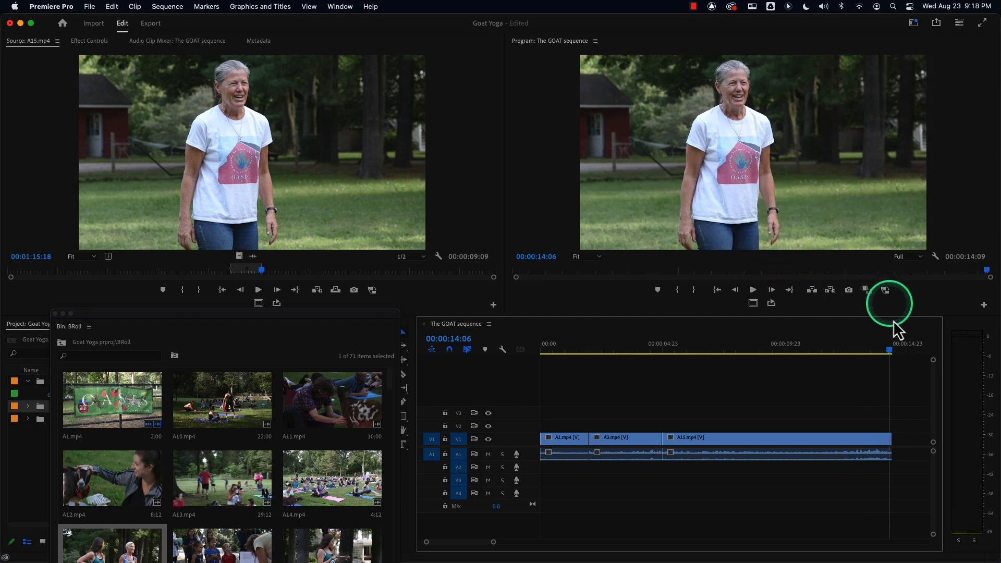
Mark a sequence In point at 00:00:14:09, right at the end of the A15.mp4 clip.
left_click_drag(889, 356, 895, 359)
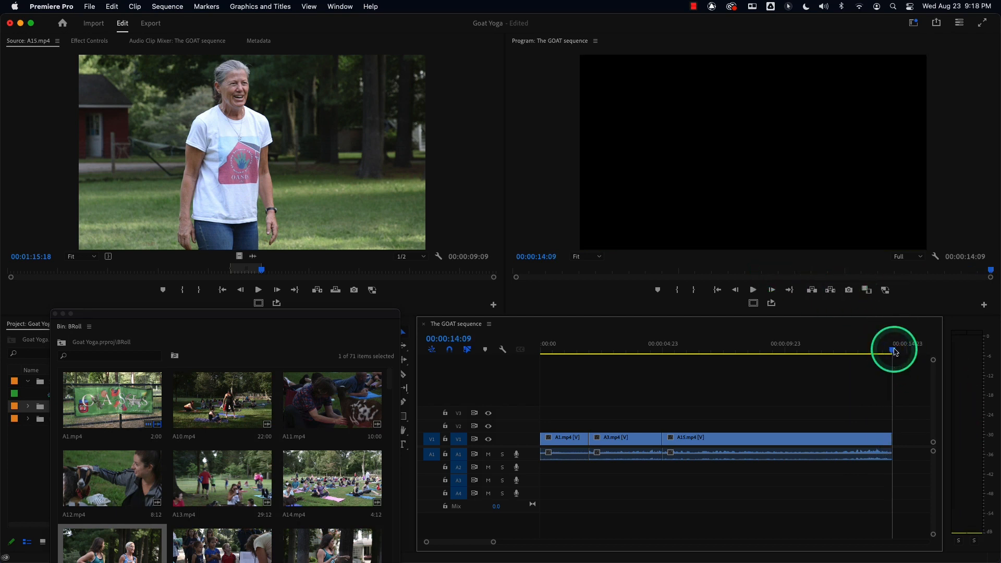
key("i")
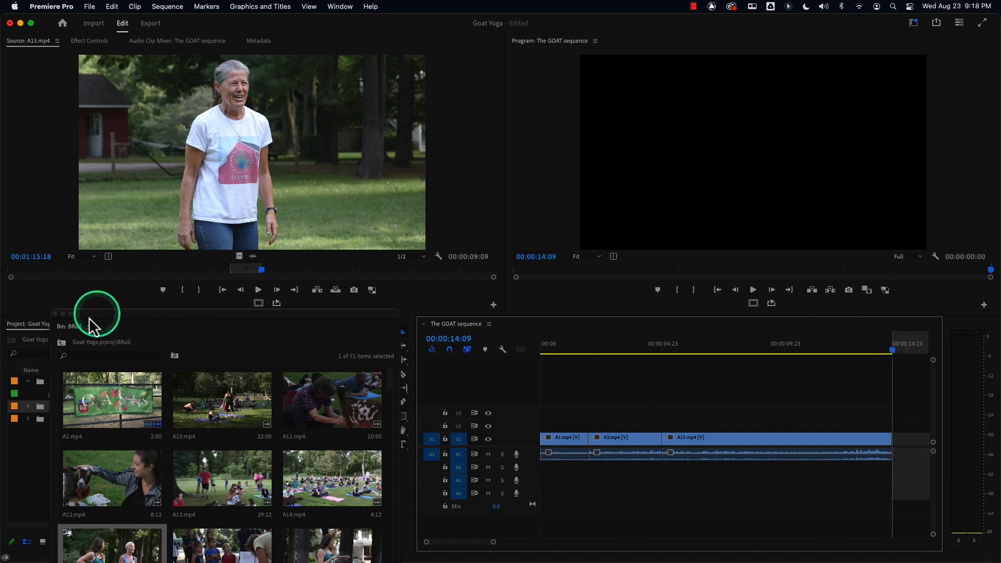
Close the BRoll bin and load the interview of the woman in the blue tie-dye tank top from the Interviews bin into the Source Monitor.
left_click(55, 314)
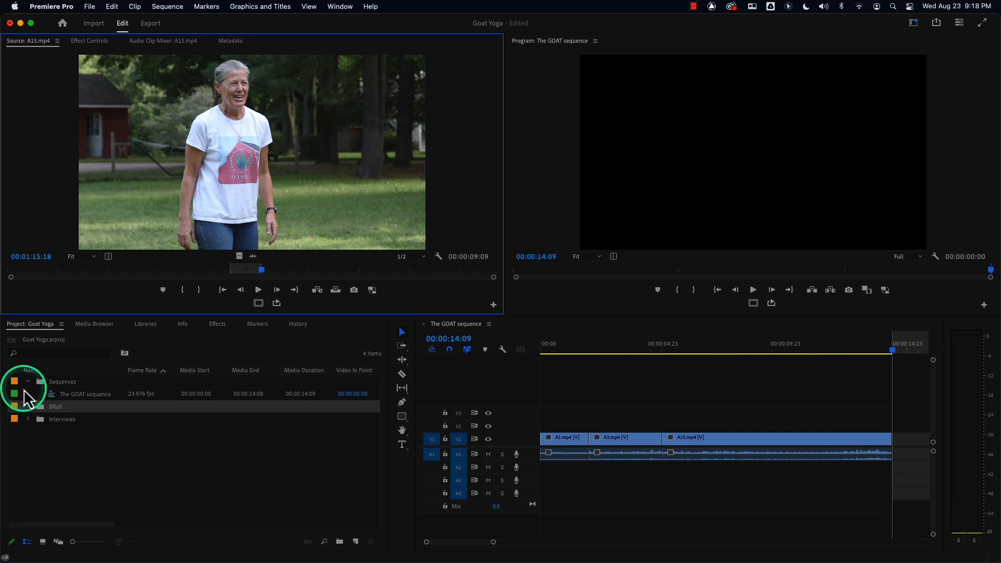
double_click(41, 421)
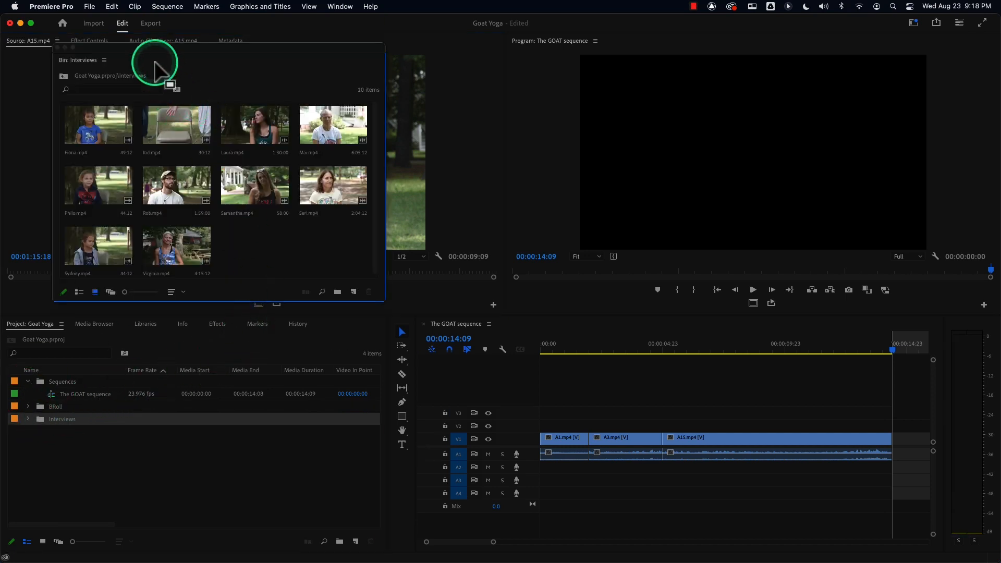
left_click_drag(160, 54, 487, 198)
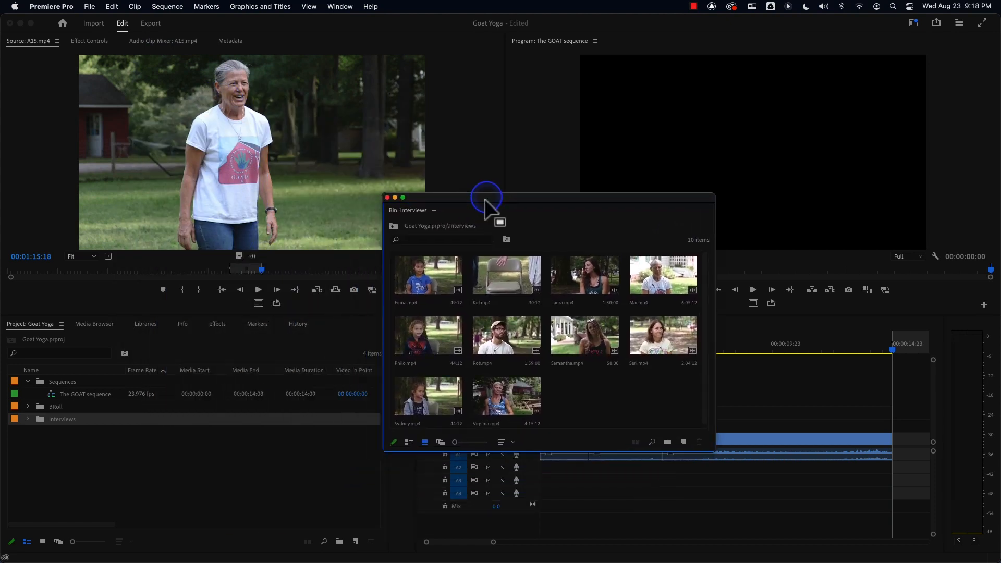
double_click(504, 412)
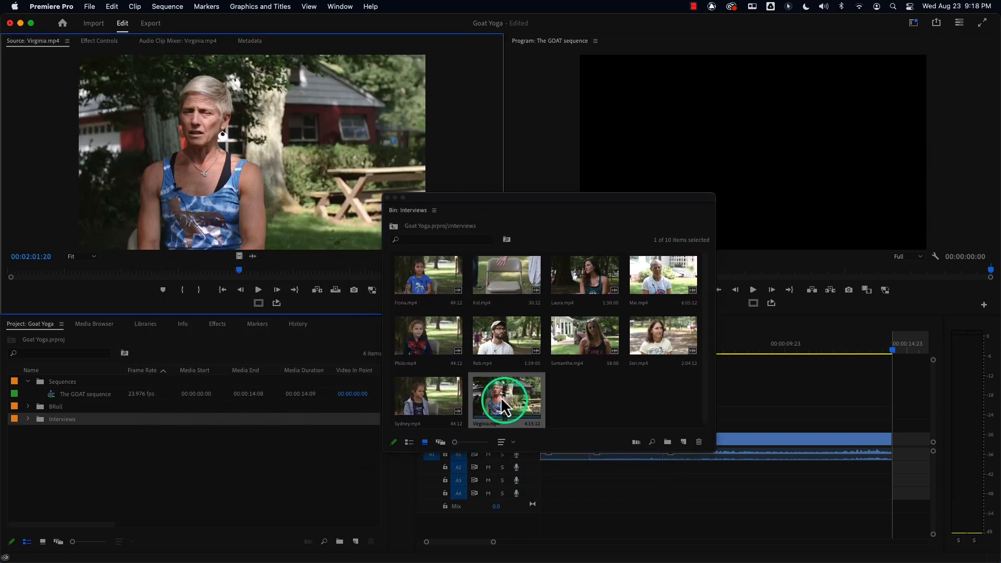
left_click_drag(197, 272, 146, 273)
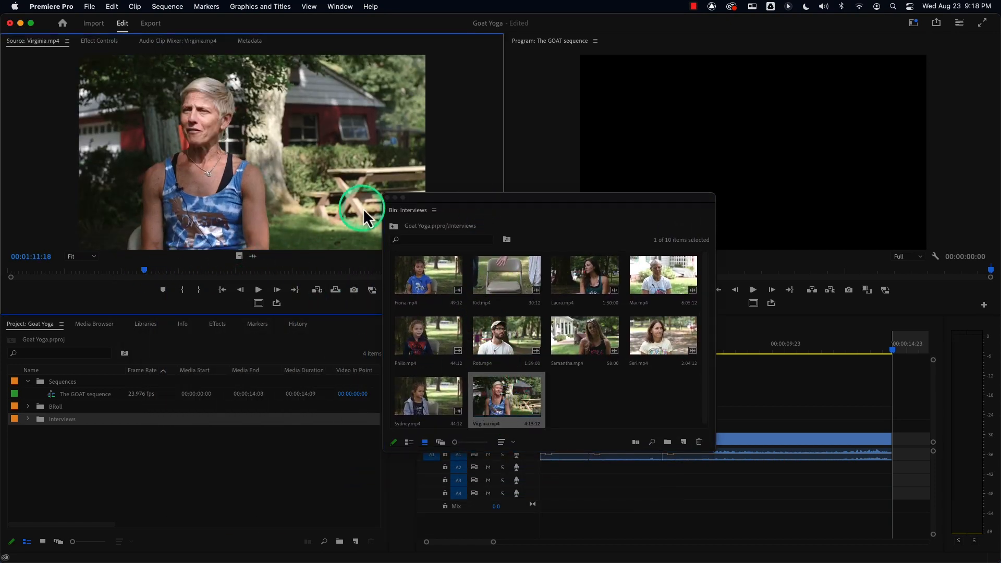
left_click(387, 198)
Sample the interview clip by playing short stretches from 00:01:55:00 and 00:00:08:05.
left_click_drag(168, 272, 228, 269)
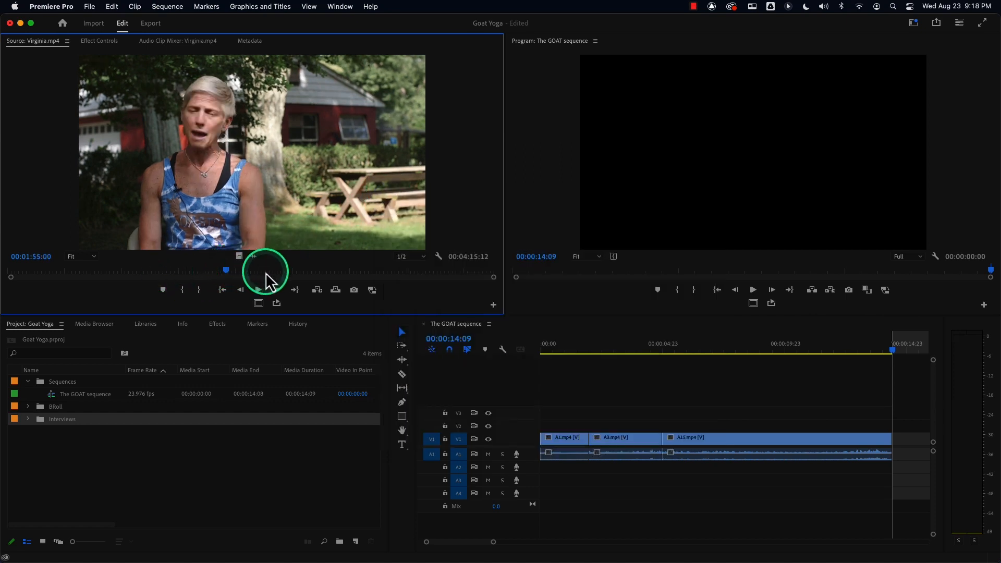
key("space")
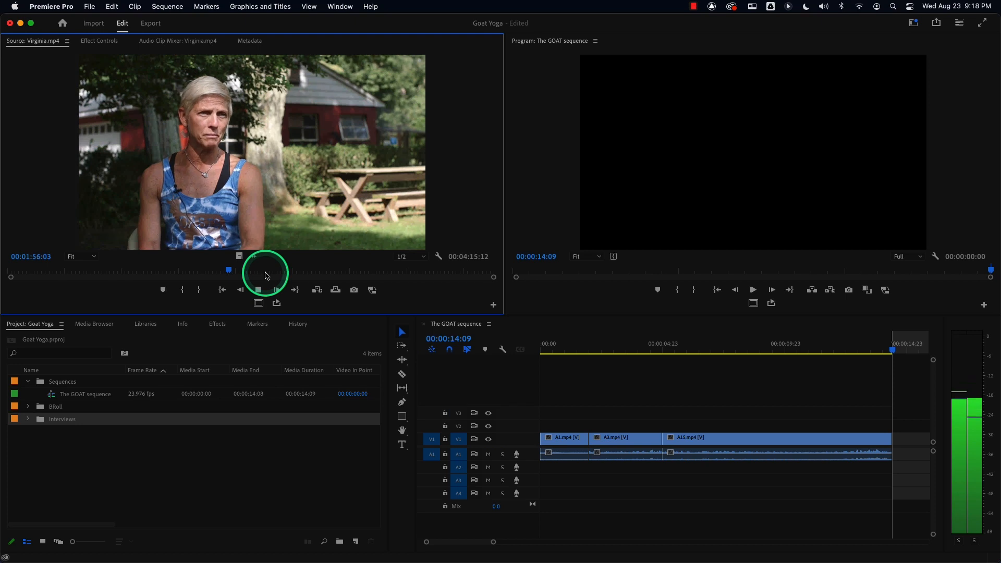
key("space")
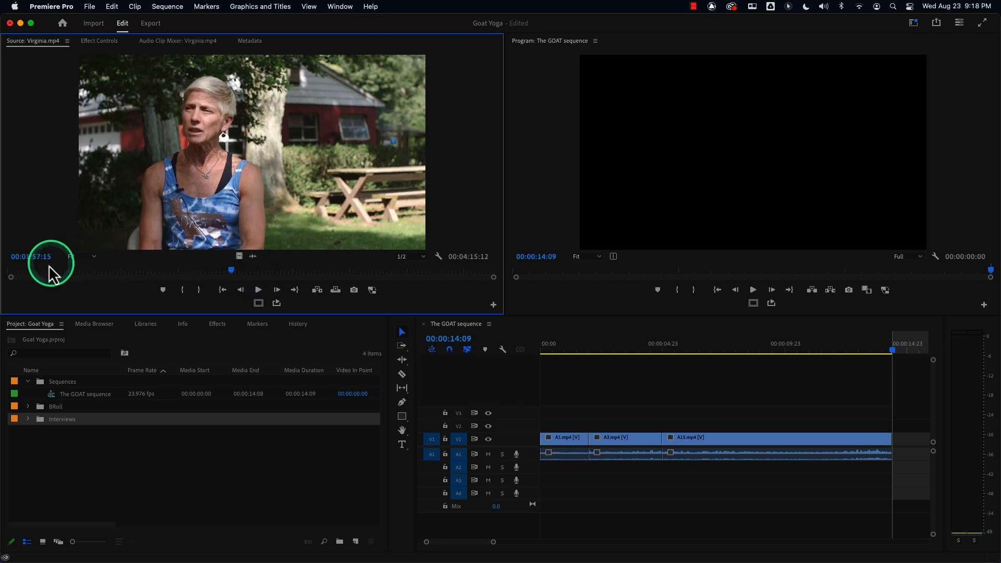
left_click(23, 271)
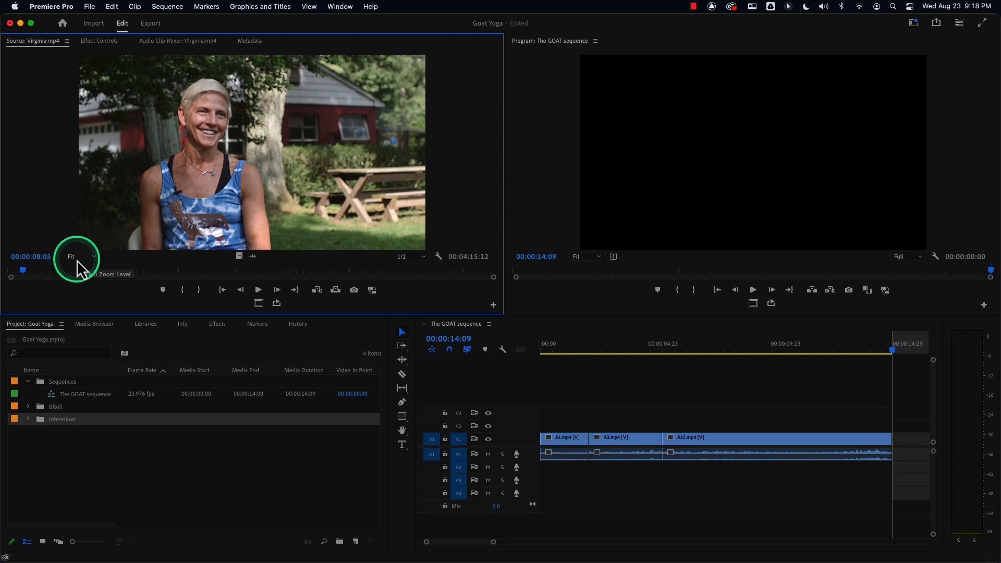
key("space")
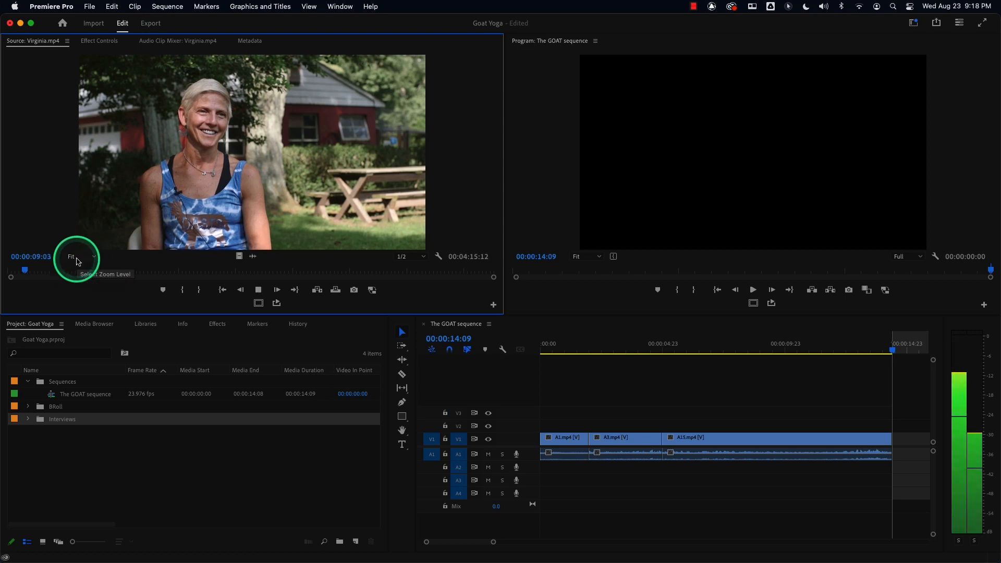
key("space")
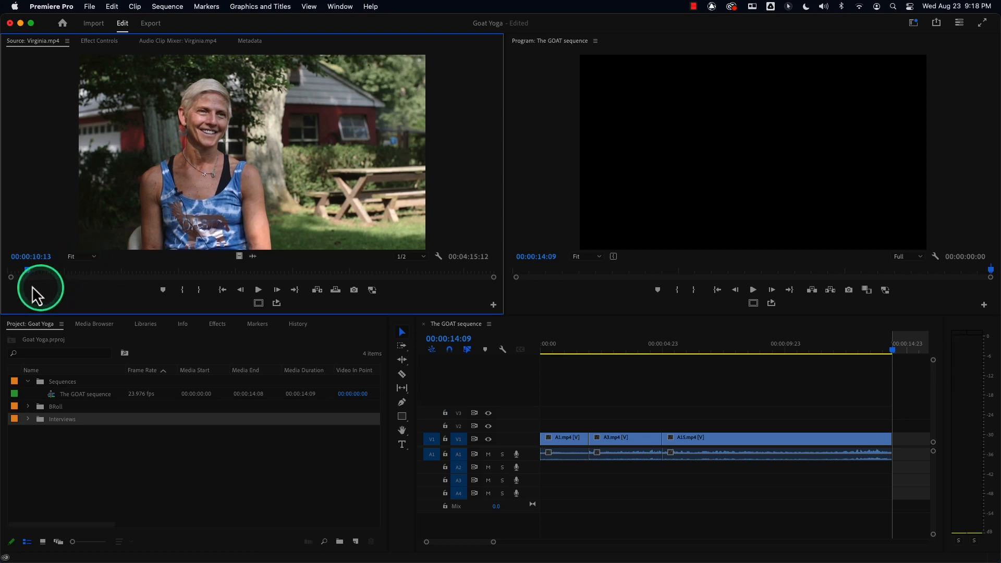
Play the interview's opening seconds from 00:00:04:22 and again from 00:00:03:00, examining the audio levels.
left_click(18, 271)
left_click_drag(17, 271, 20, 271)
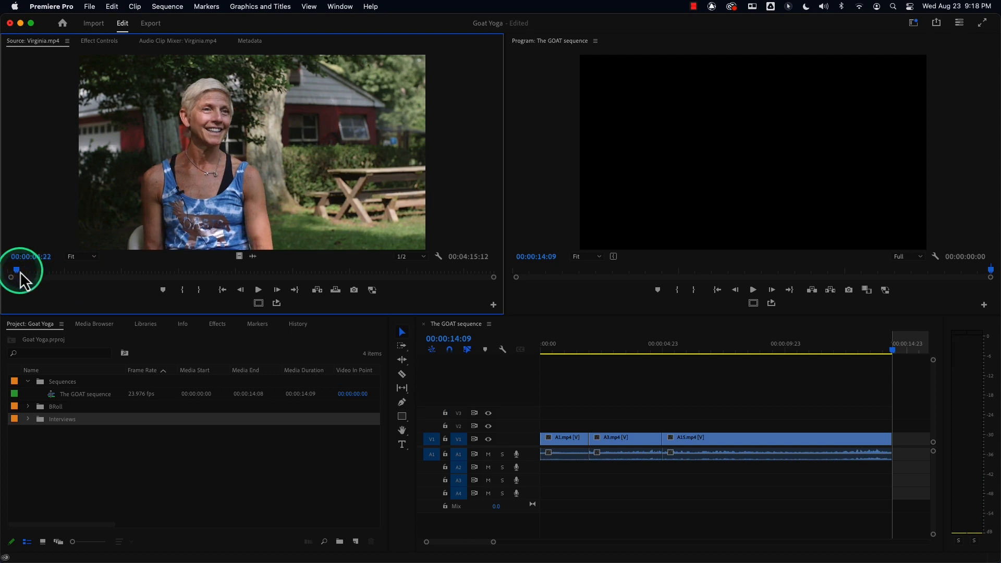
key("space")
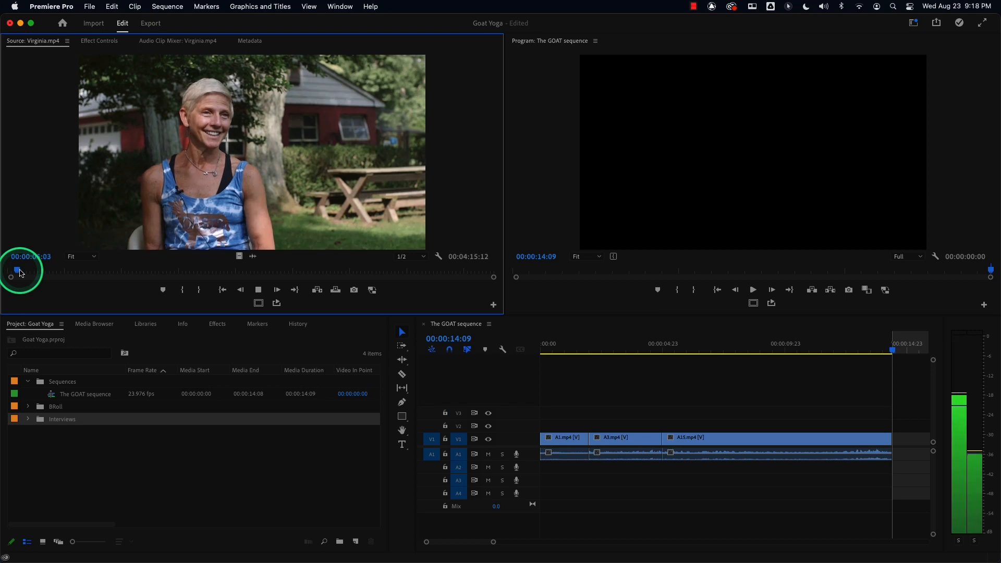
left_click(993, 512)
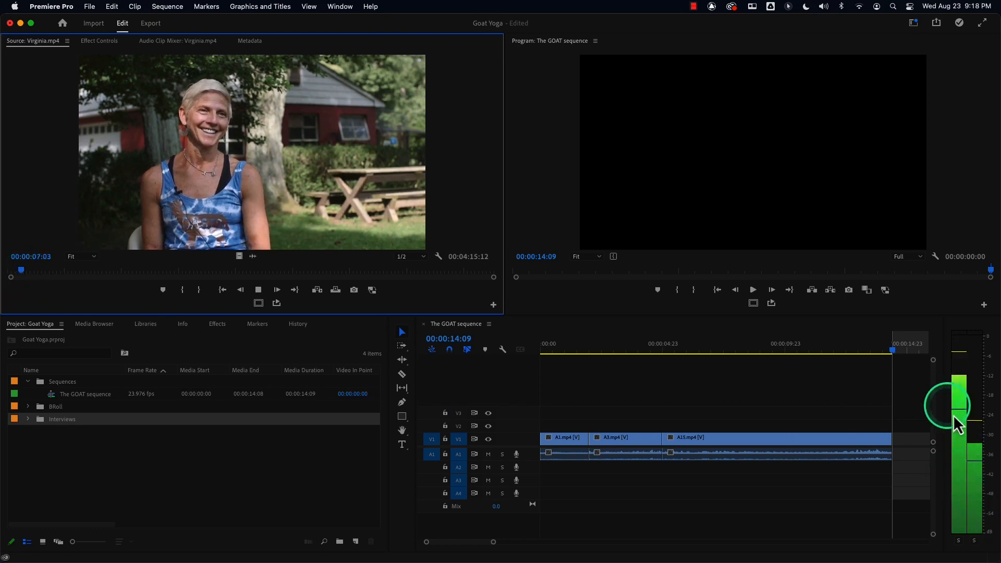
key("space")
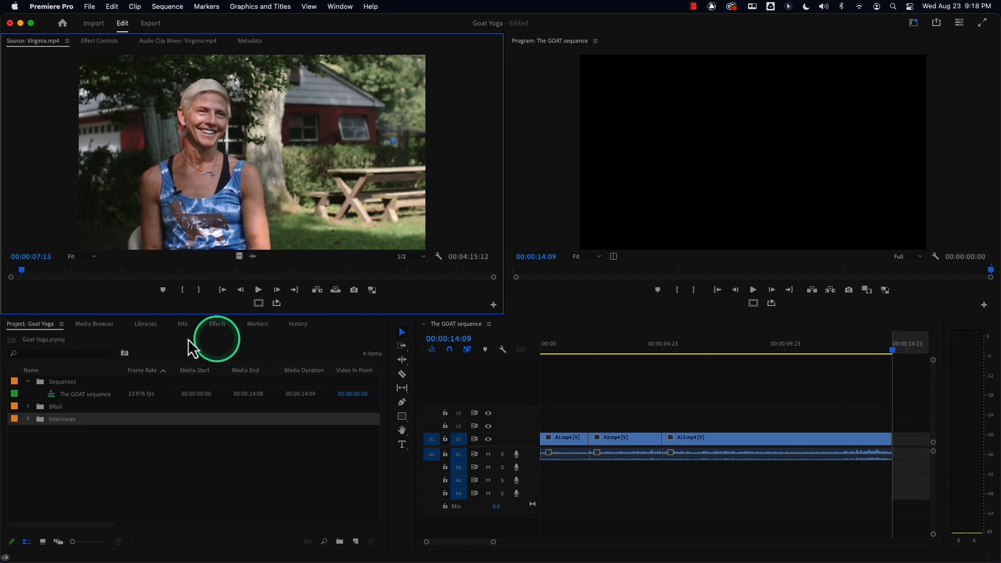
left_click_drag(22, 271, 13, 271)
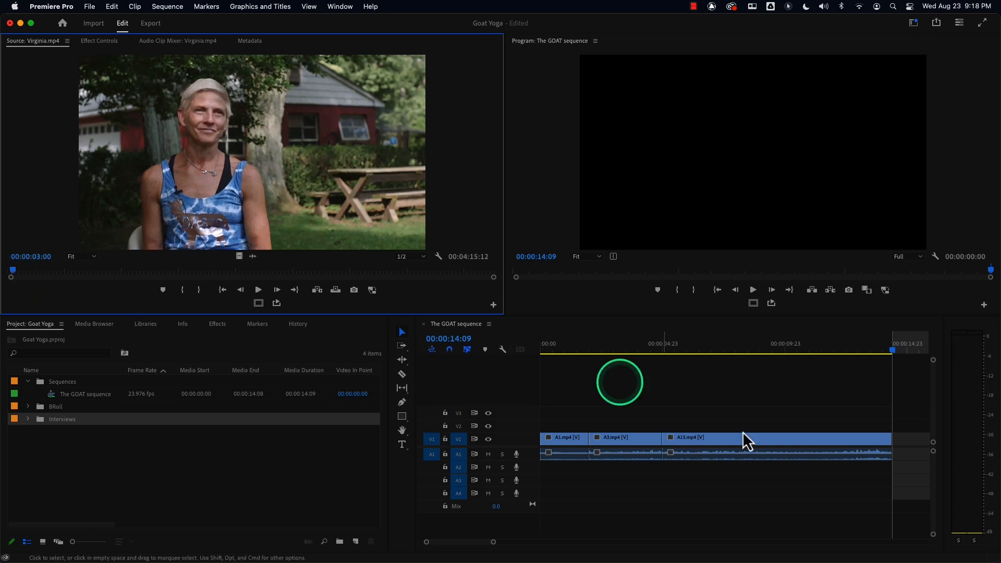
key("space")
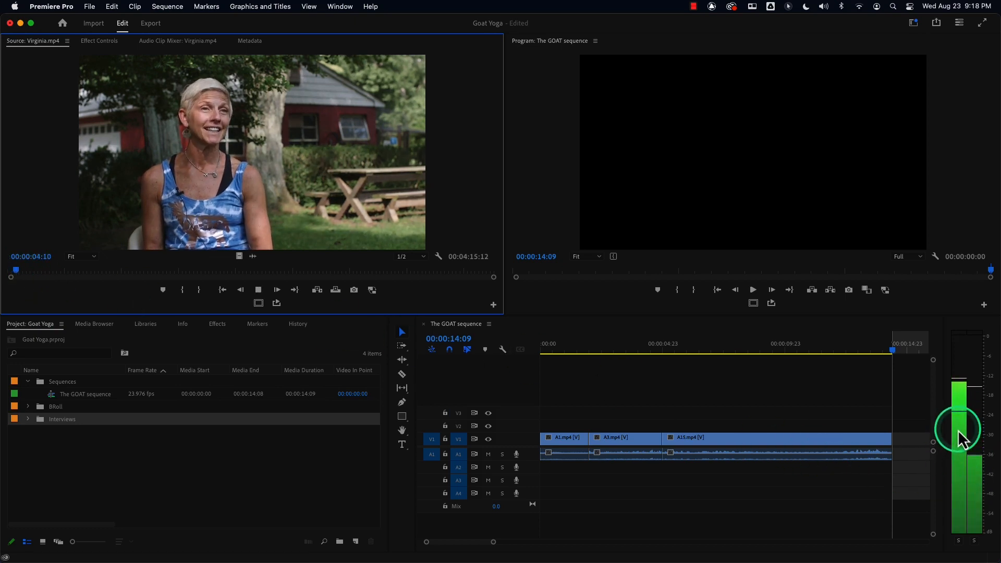
key("space")
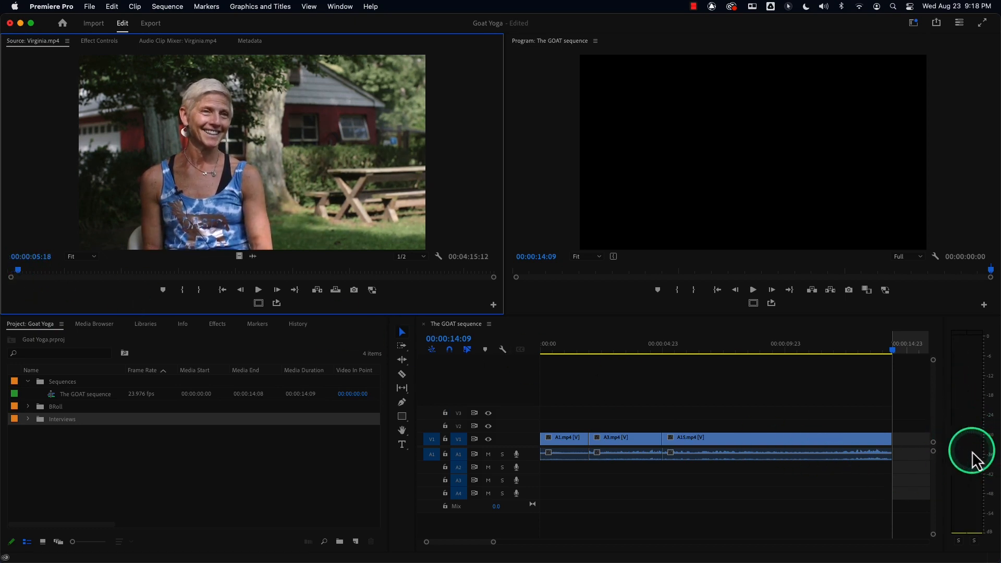
Scrub the interview back to 00:00:04:09, and play it from 00:00:07:23, examining the left and right audio levels.
left_click_drag(16, 276, 15, 276)
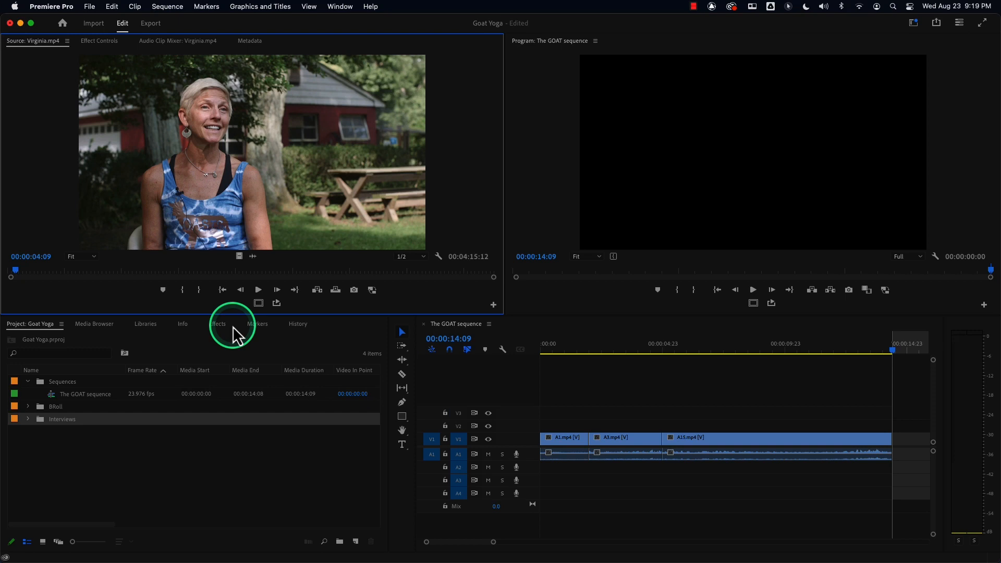
left_click(181, 202)
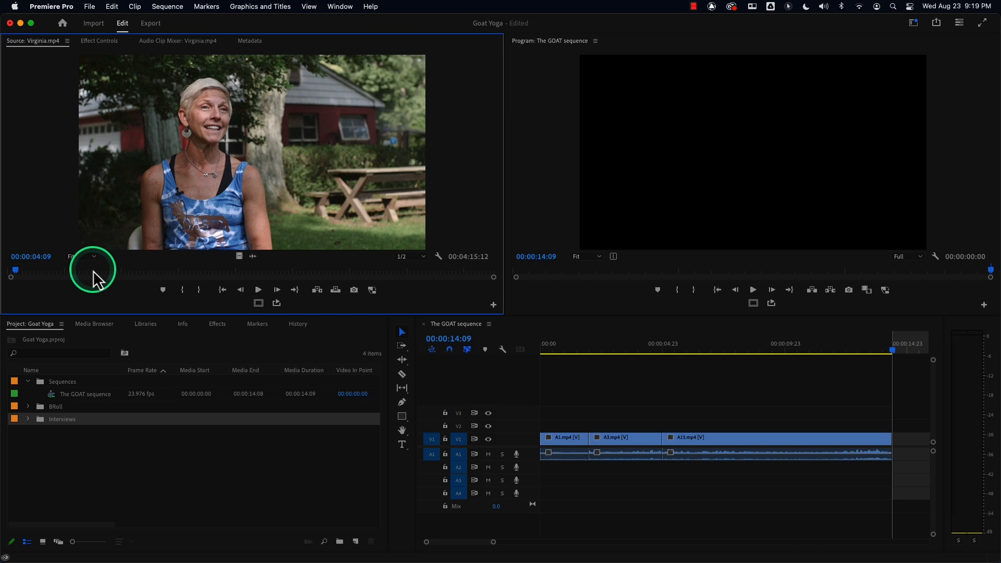
left_click_drag(17, 270, 23, 273)
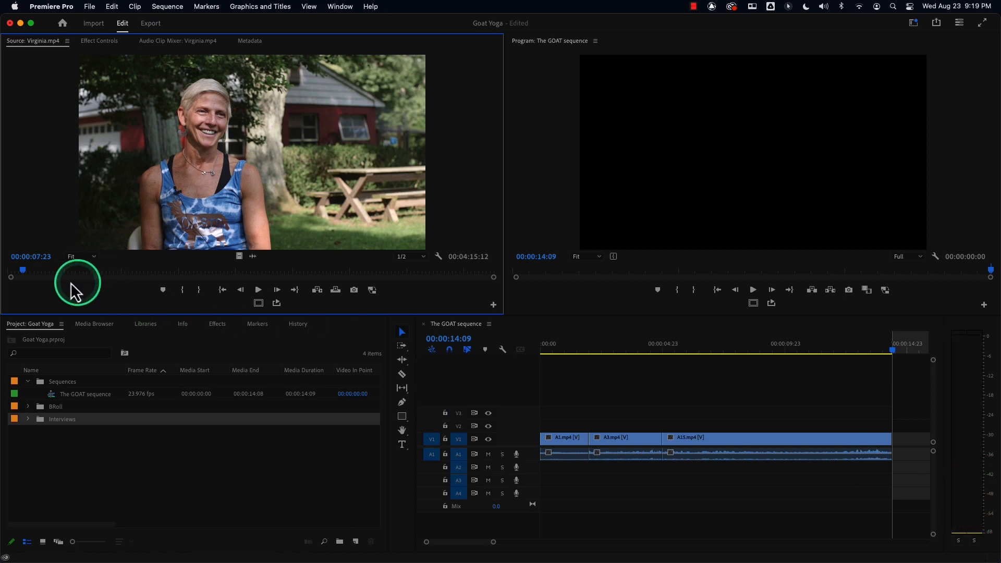
key("space")
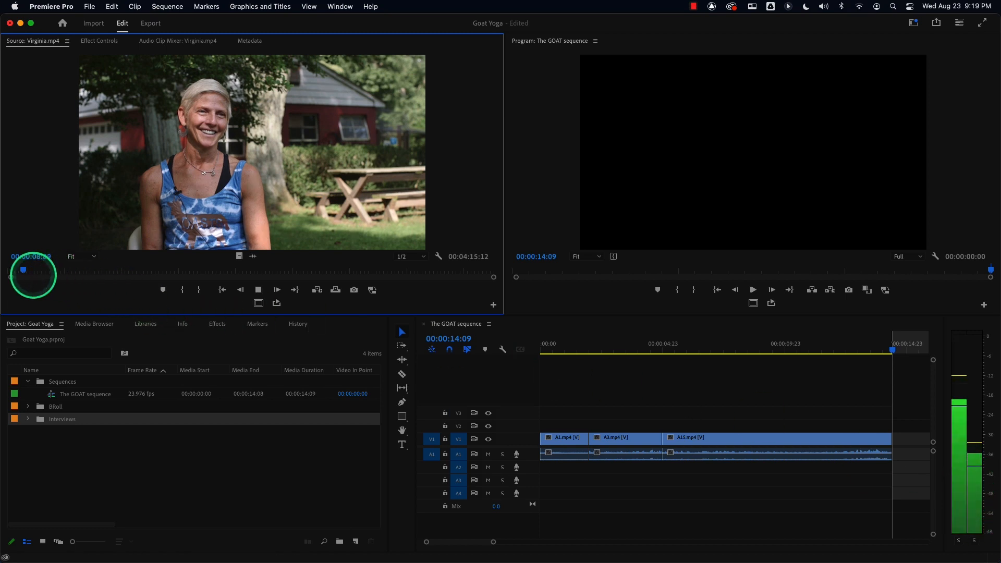
key("space")
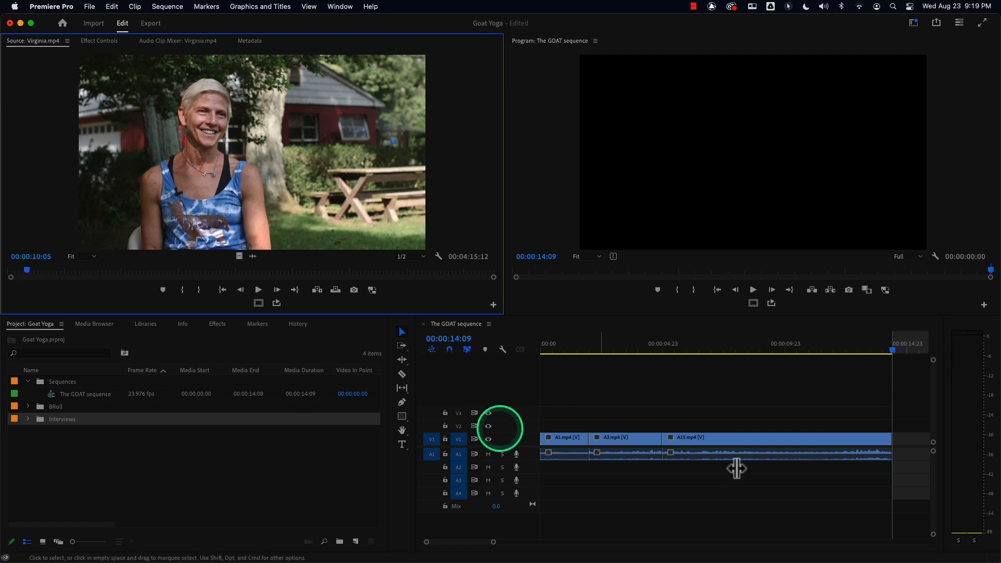
Solo the right audio channel and play the interview up to 00:00:18:07 to hear only that channel.
left_click(973, 540)
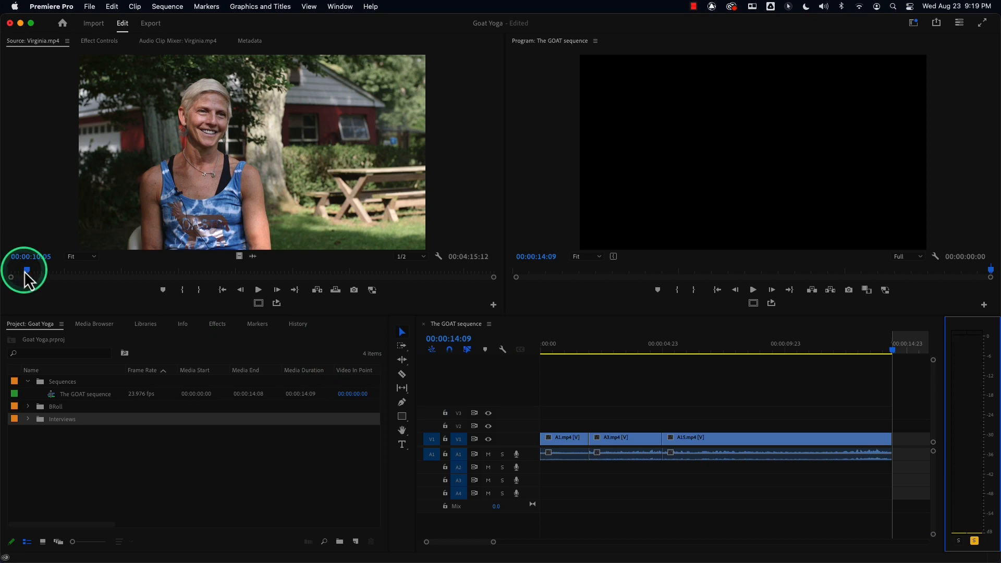
left_click_drag(28, 276, 26, 280)
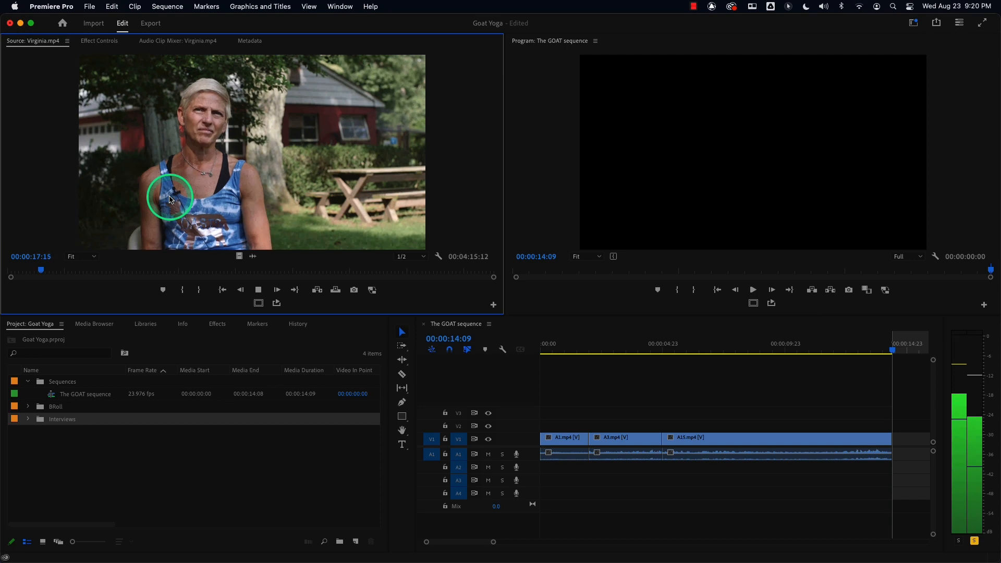
key("space")
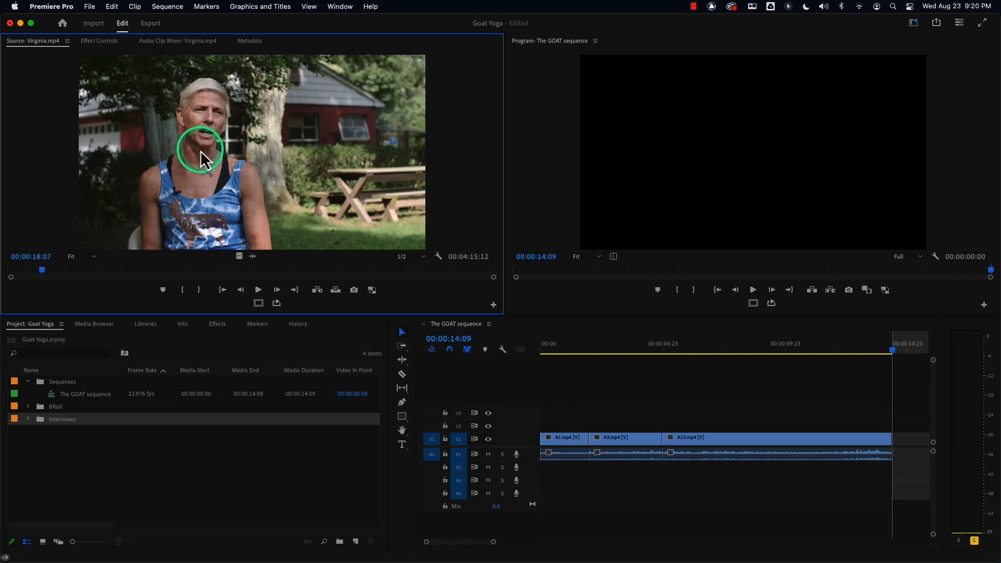
Solo the left audio channel instead and play the interview up to 00:00:24:09.
left_click(958, 541)
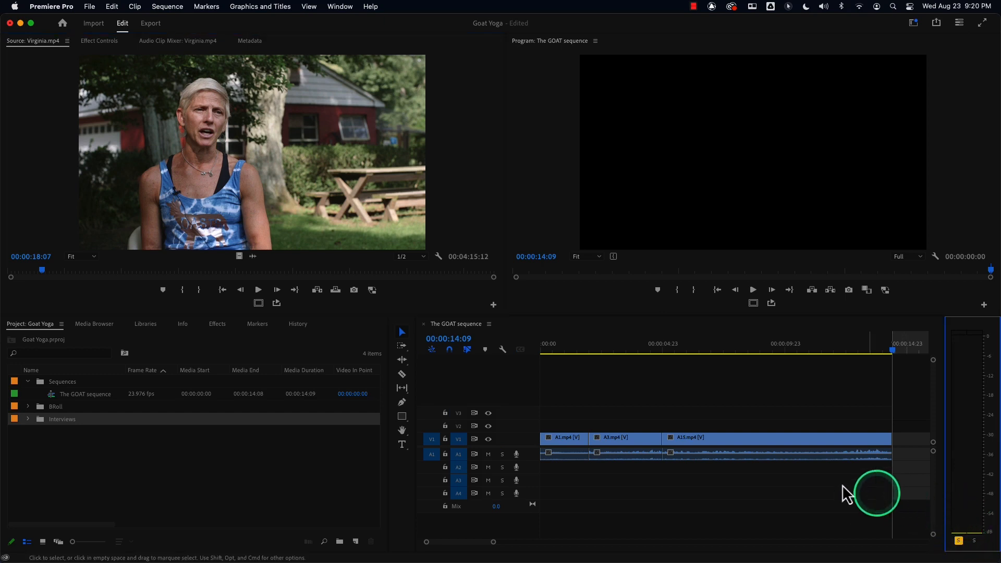
left_click(45, 271)
key("space")
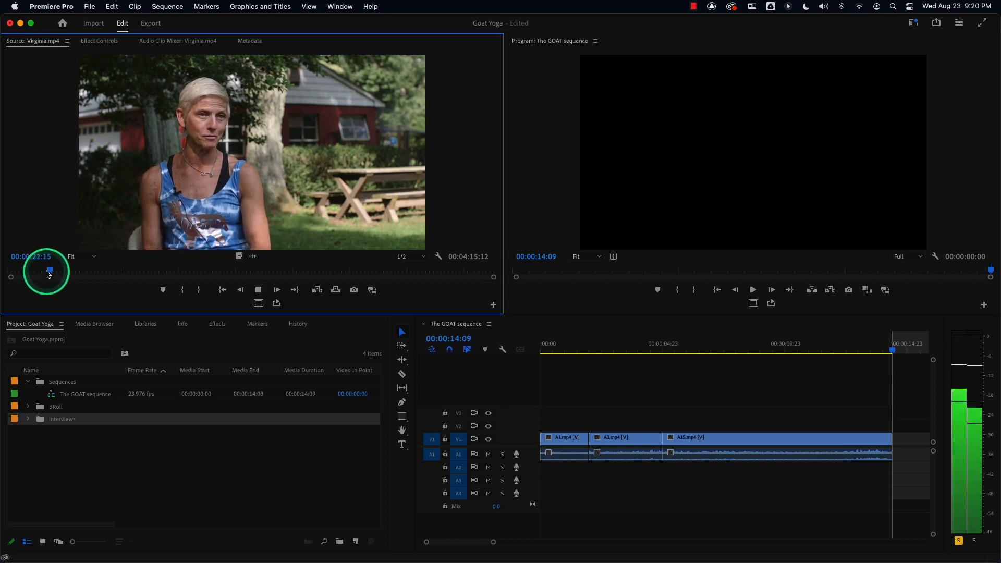
key("space")
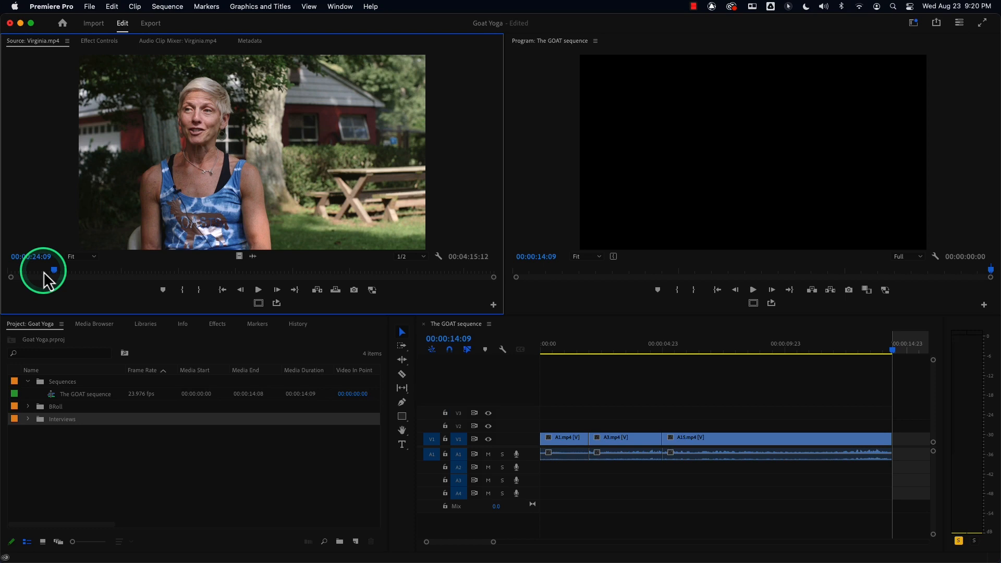
Replay the soloed left channel from 00:00:09:07 and from an earlier point in the interview's opening.
left_click_drag(43, 271, 25, 271)
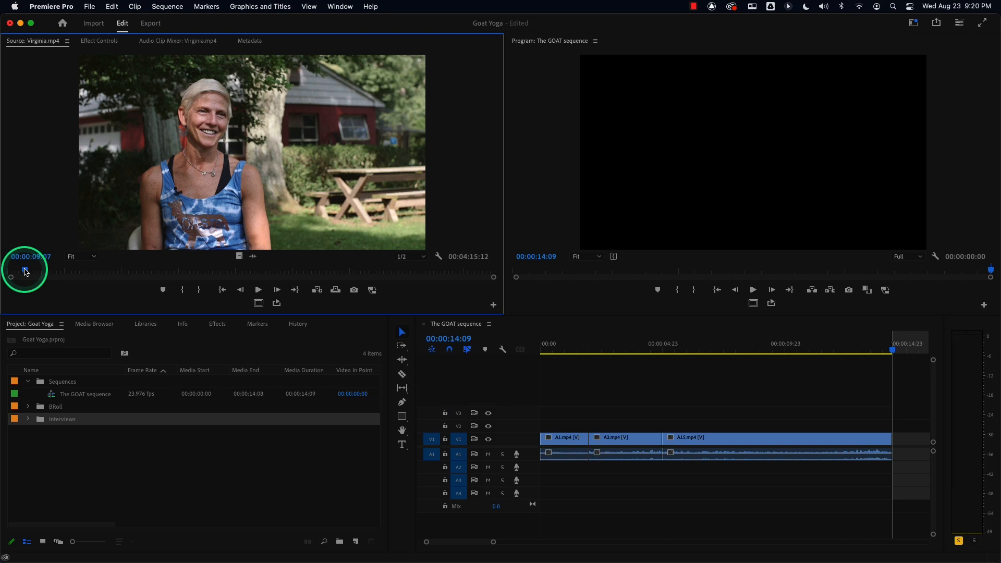
key("space")
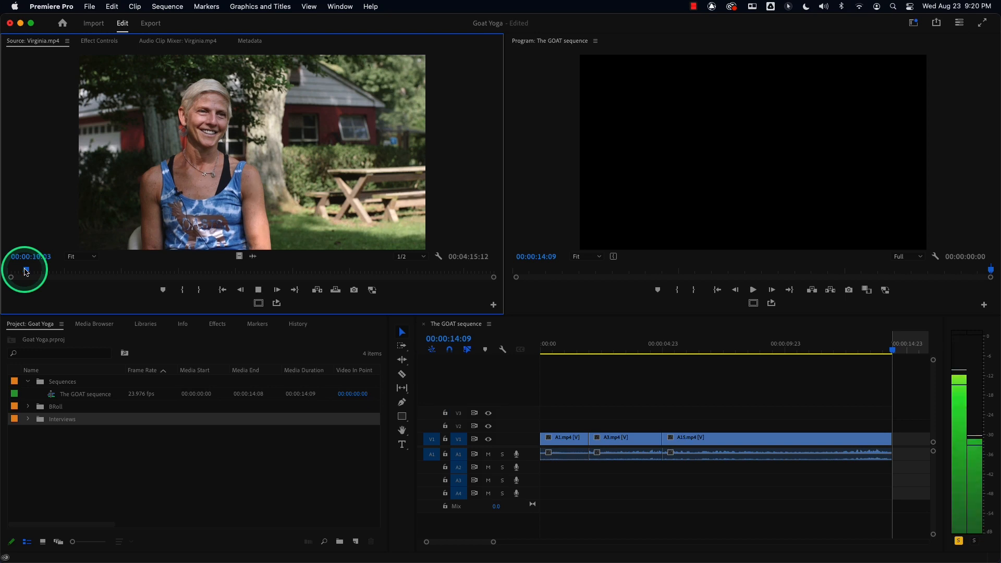
key("space")
left_click_drag(26, 271, 16, 272)
key("space")
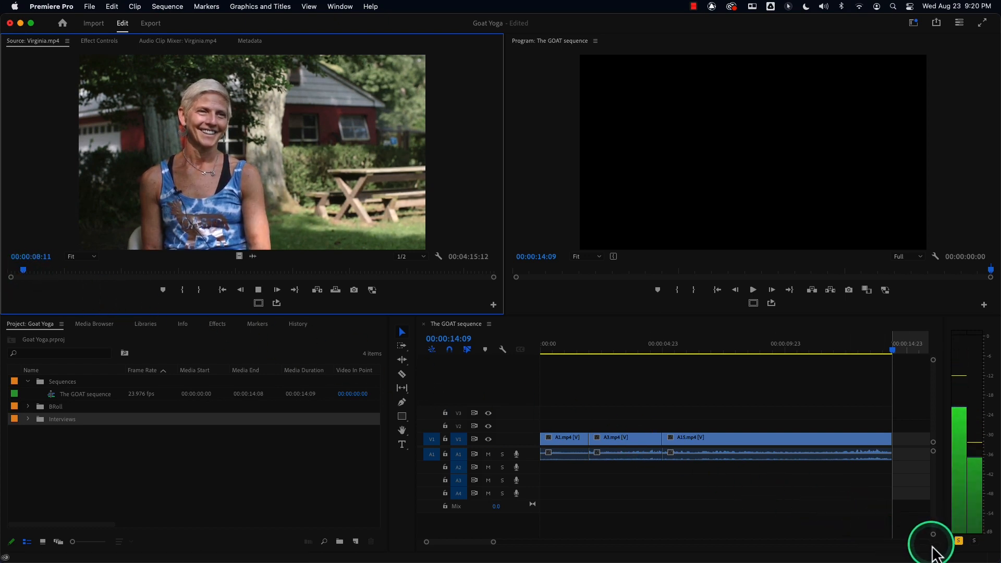
key("space")
Solo the right channel, sample the interview's opening and the passage at 00:00:25:11, and return the playhead to 00:00:17:19.
left_click(958, 541)
left_click(973, 542)
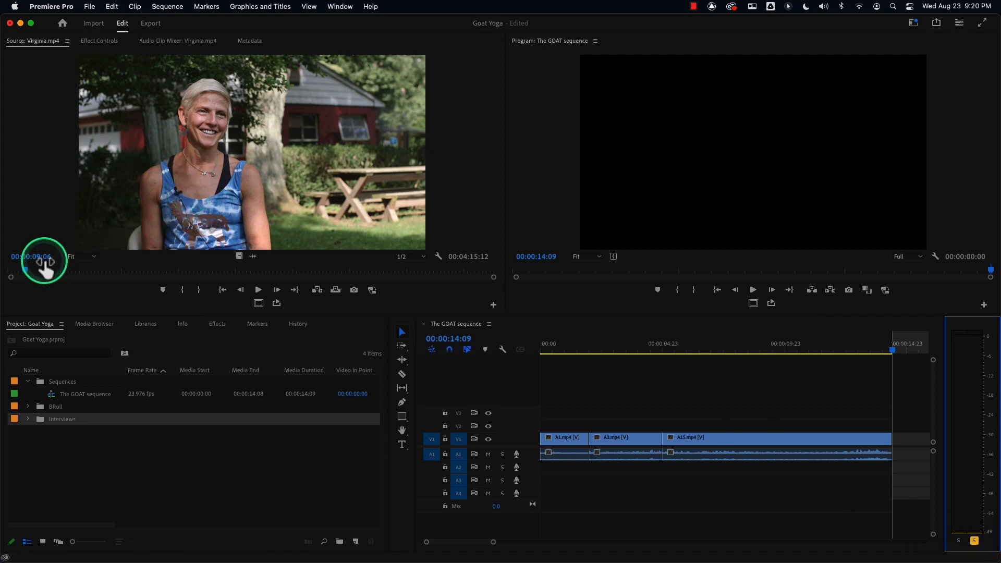
left_click(18, 272)
key("space")
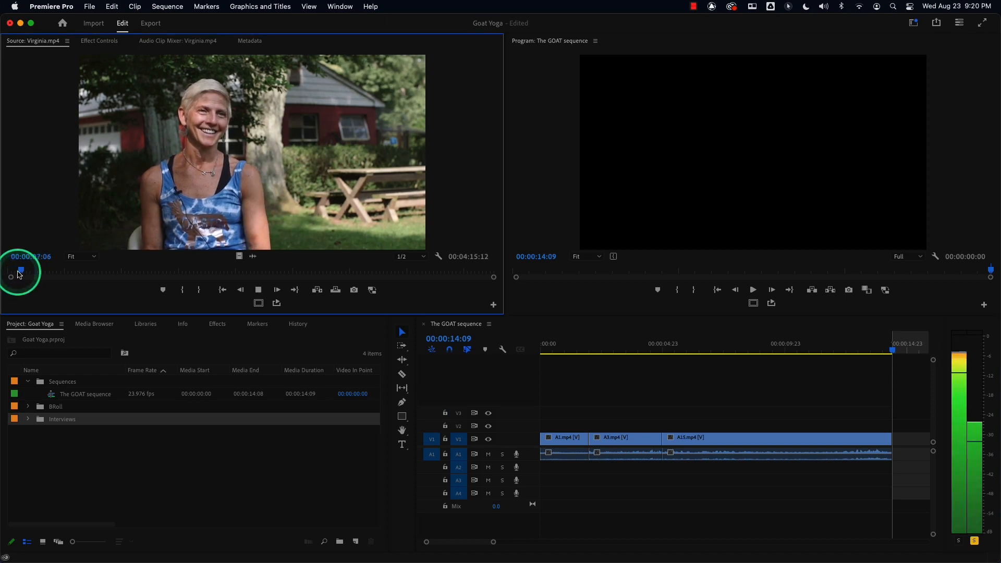
key("space")
left_click_drag(20, 272, 58, 272)
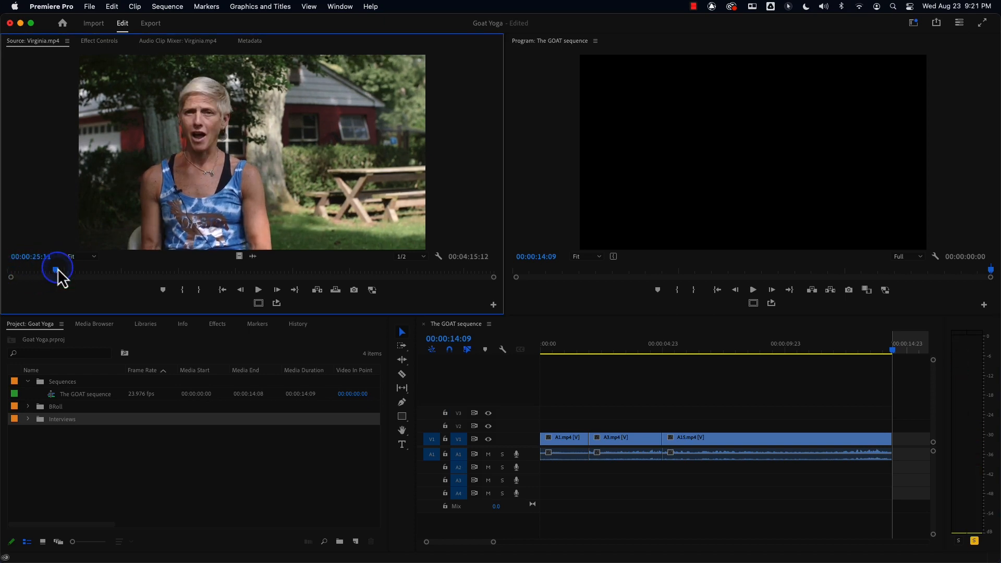
key("space")
key("space")
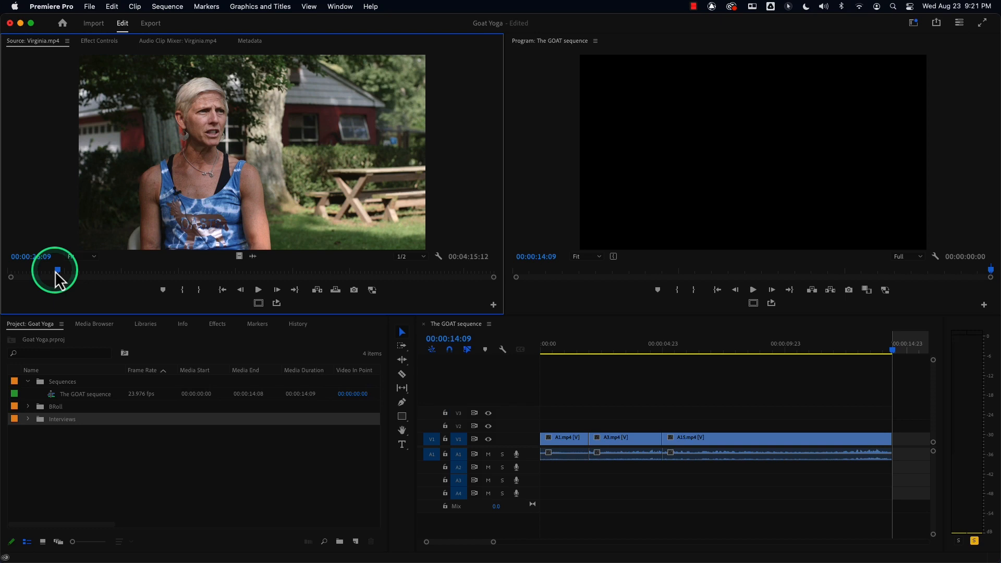
mouse_move(56, 272)
left_mouse_down()
mouse_move(17, 272)
mouse_move(47, 275)
mouse_move(18, 271)
mouse_move(39, 272)
left_mouse_up()
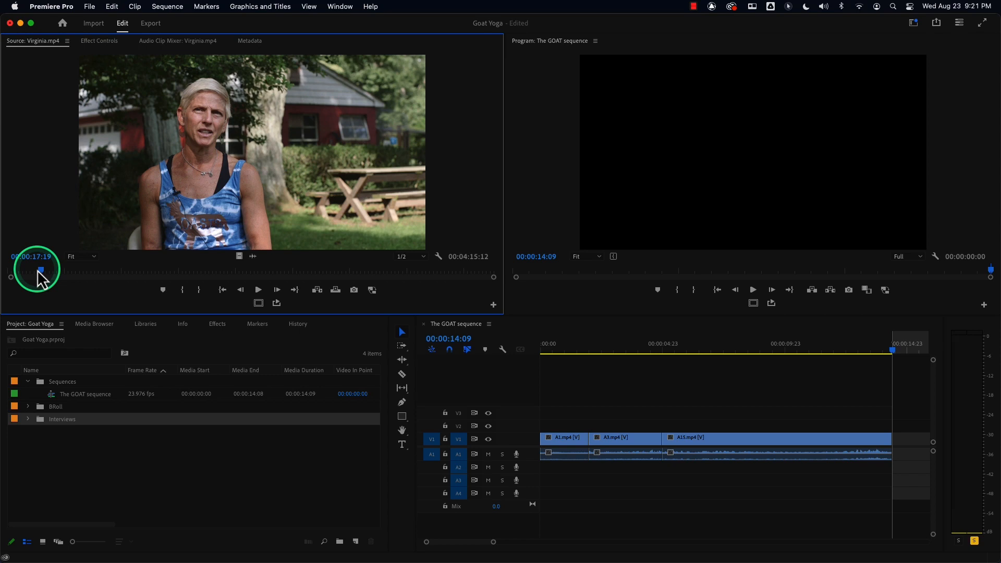
Inspect the Audio Channels settings of the blue-tank-top interview clip in the Interviews bin, and cancel the dialog.
double_click(42, 418)
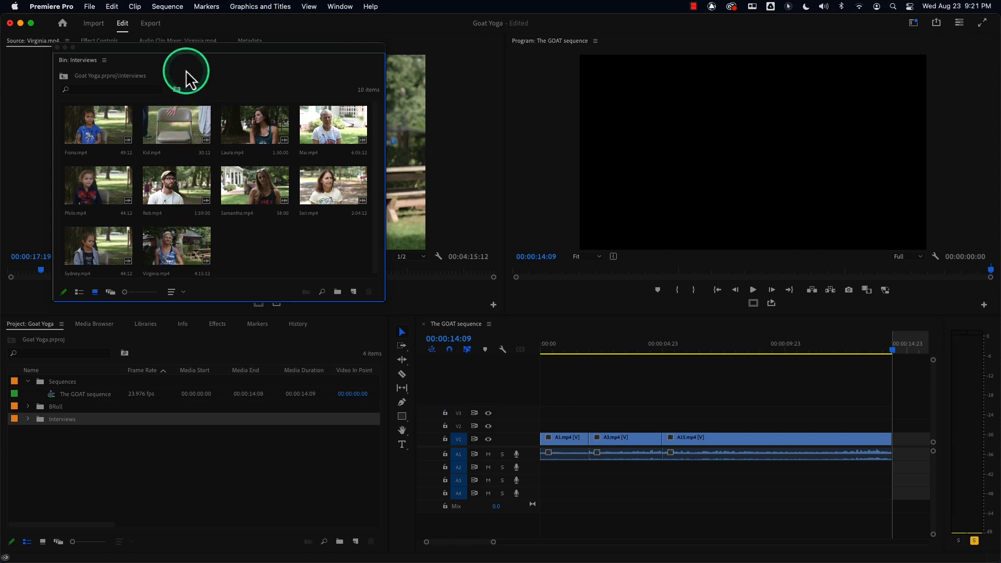
left_click_drag(182, 49, 409, 230)
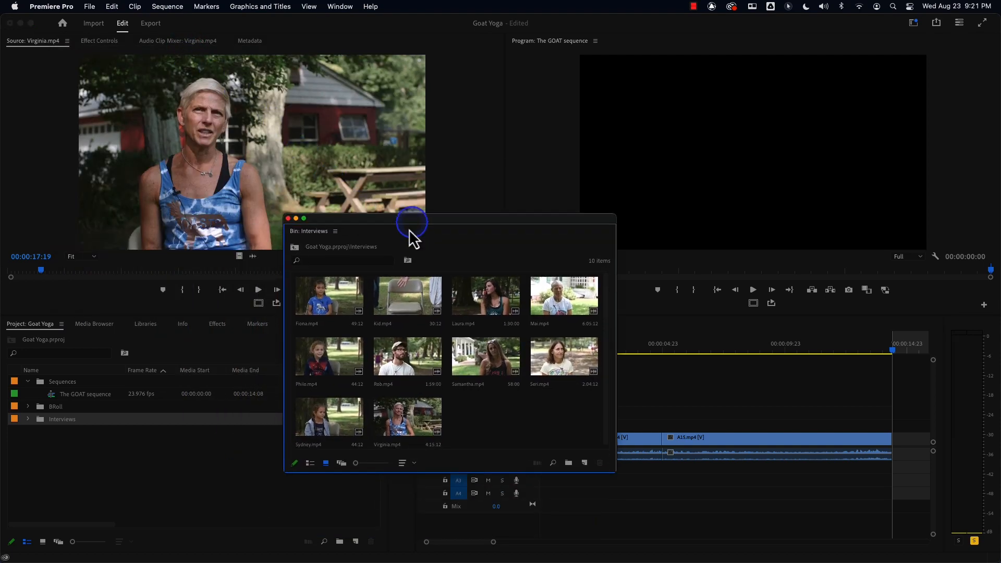
right_click(405, 417)
mouse_move(451, 532)
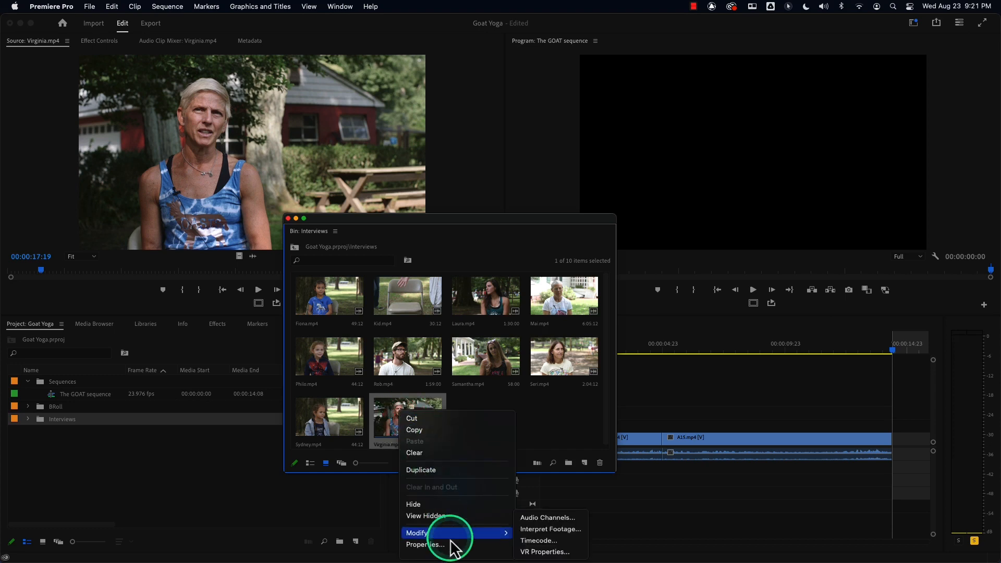
left_click(563, 519)
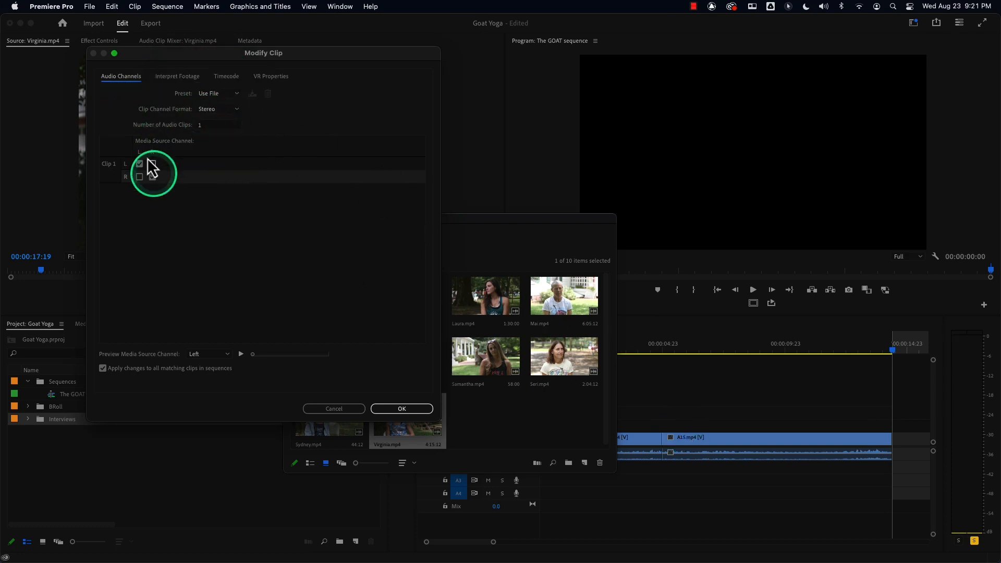
left_click(334, 408)
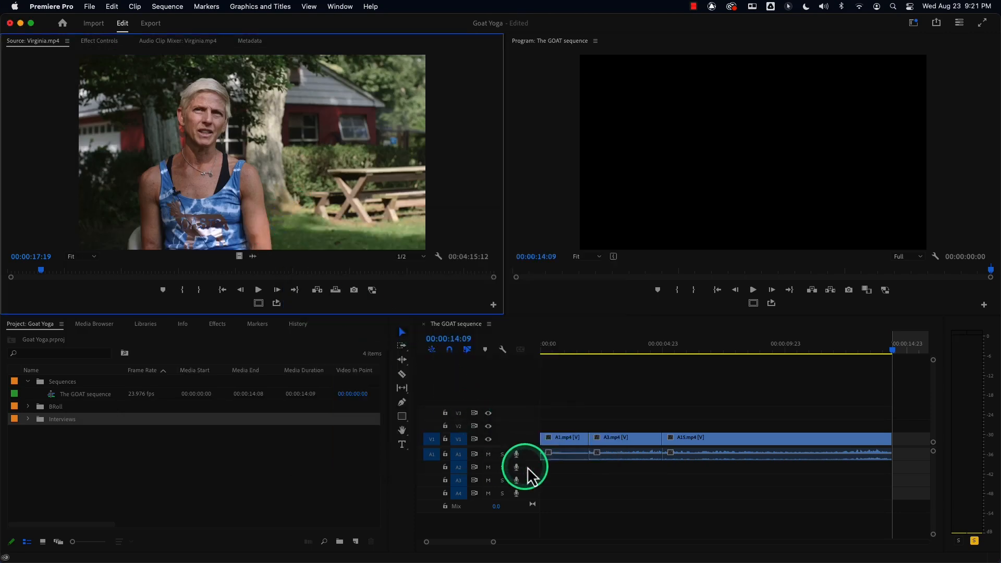
Expand the Audio 1 track to show its waveforms and play the sequence from 00:00:05:18, comparing the left and right levels.
left_click_drag(531, 459, 537, 485)
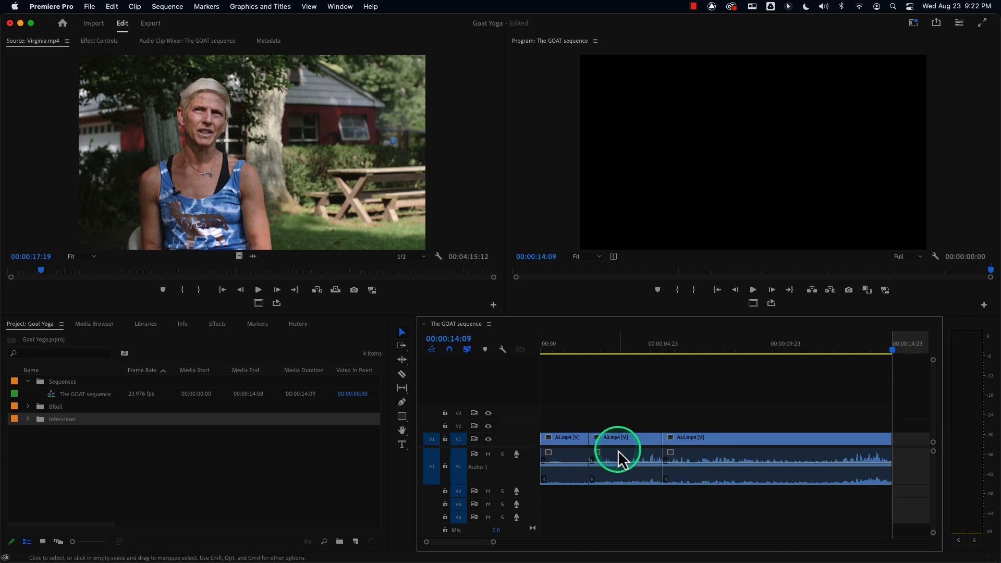
left_click(681, 348)
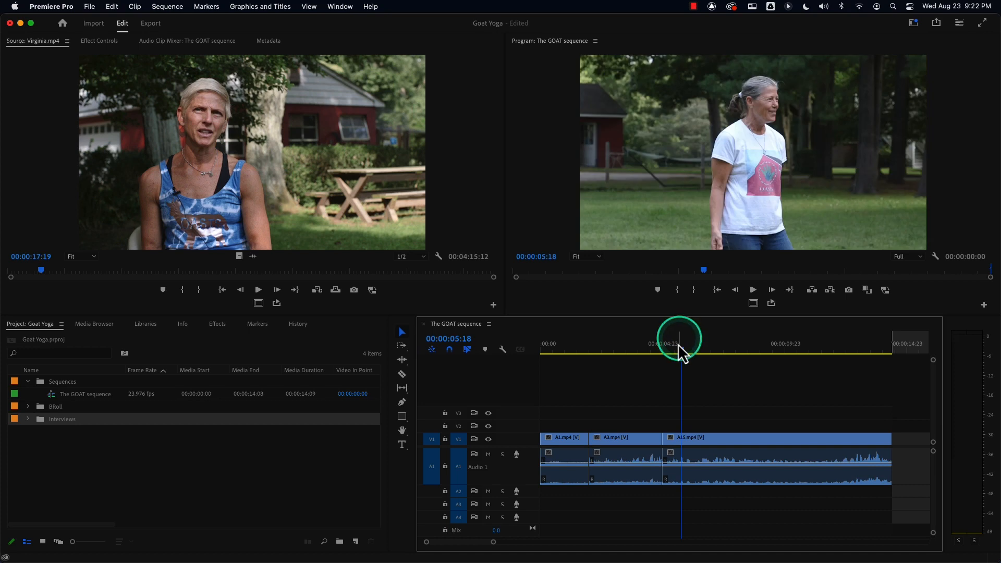
key("space")
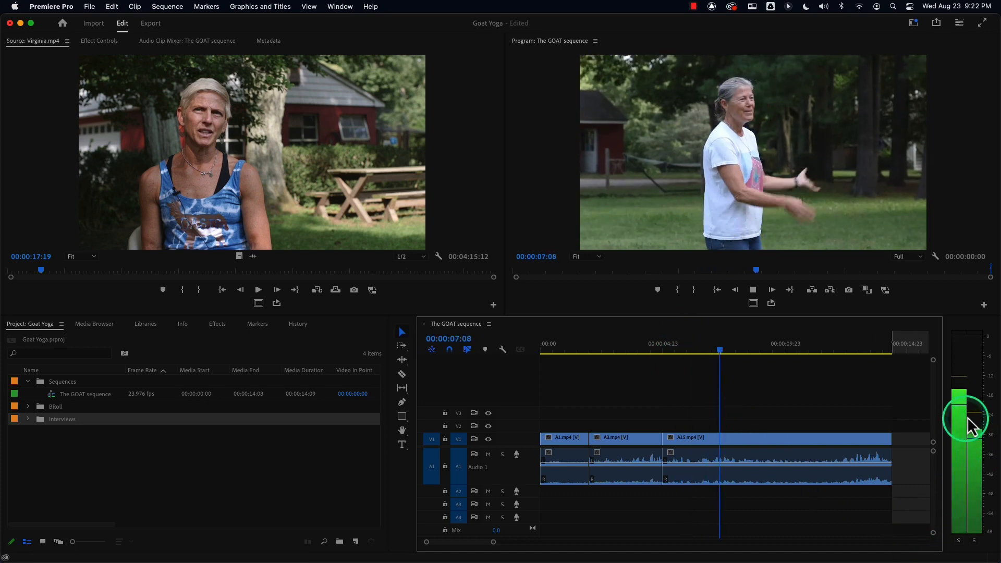
key("space")
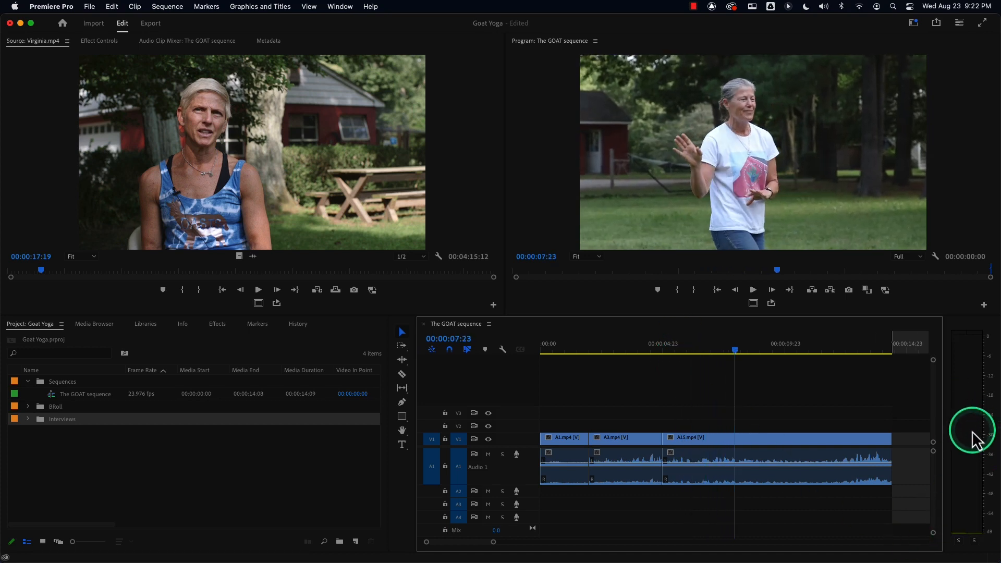
key("space")
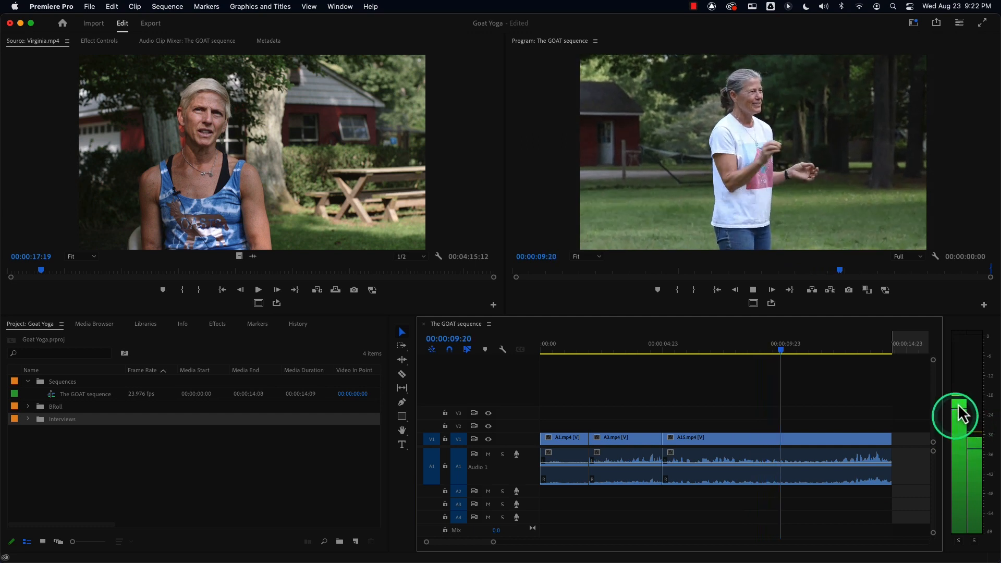
key("space")
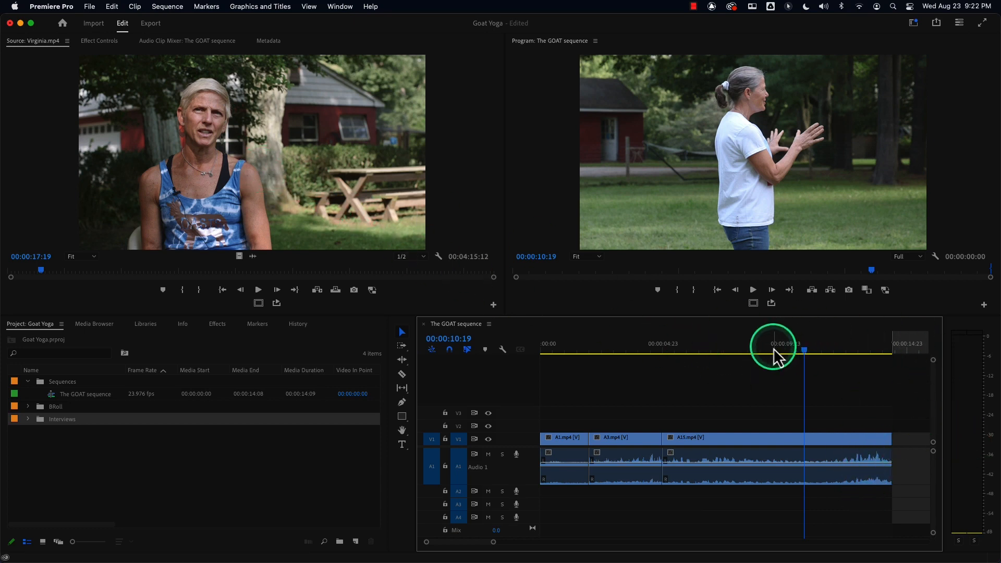
left_click(715, 351)
key("space")
key("space")
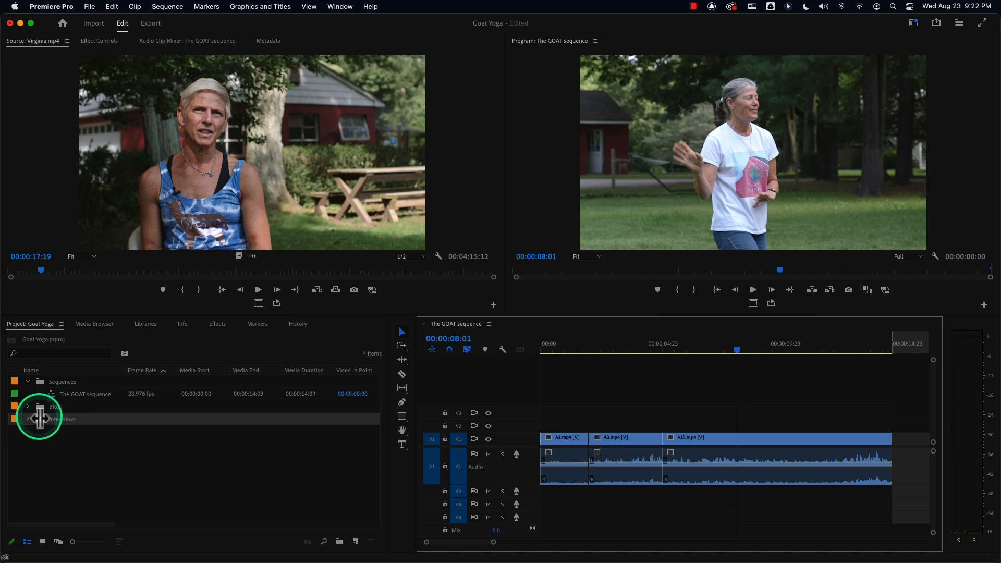
Open the Audio Channels settings of the blue-tank-top interview clip in the Interviews bin.
left_click(40, 420)
double_click(40, 420)
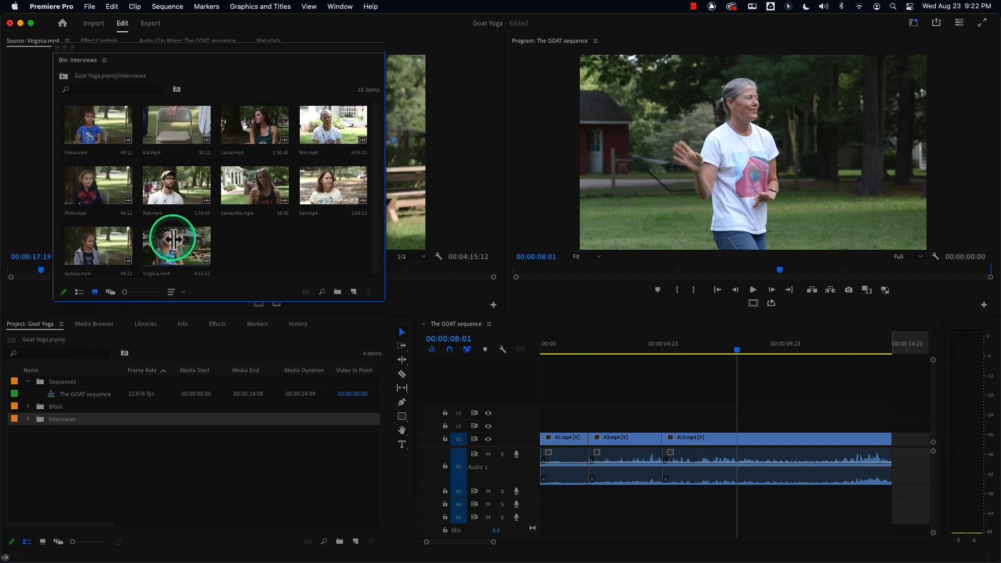
right_click(175, 250)
mouse_move(245, 369)
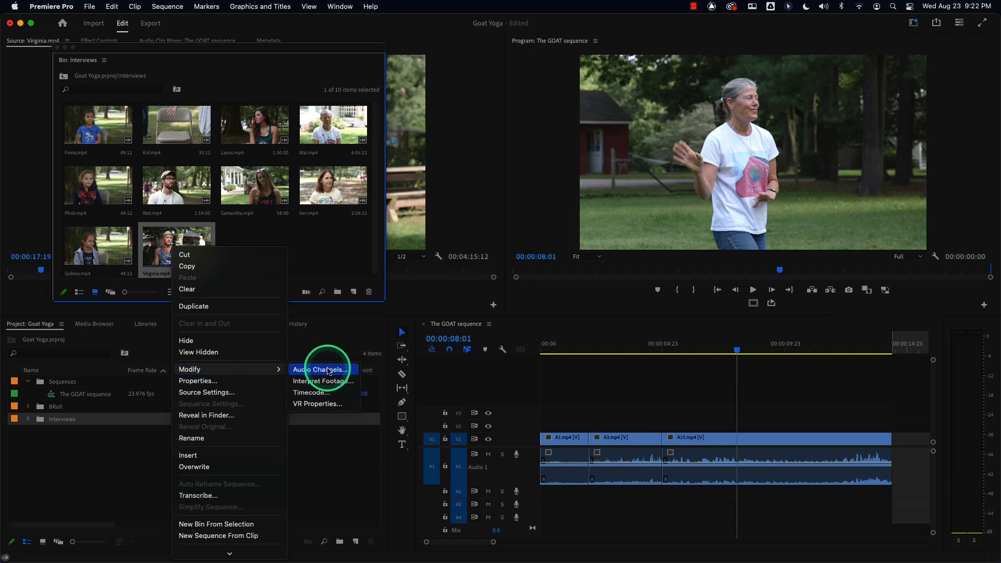
left_click(328, 370)
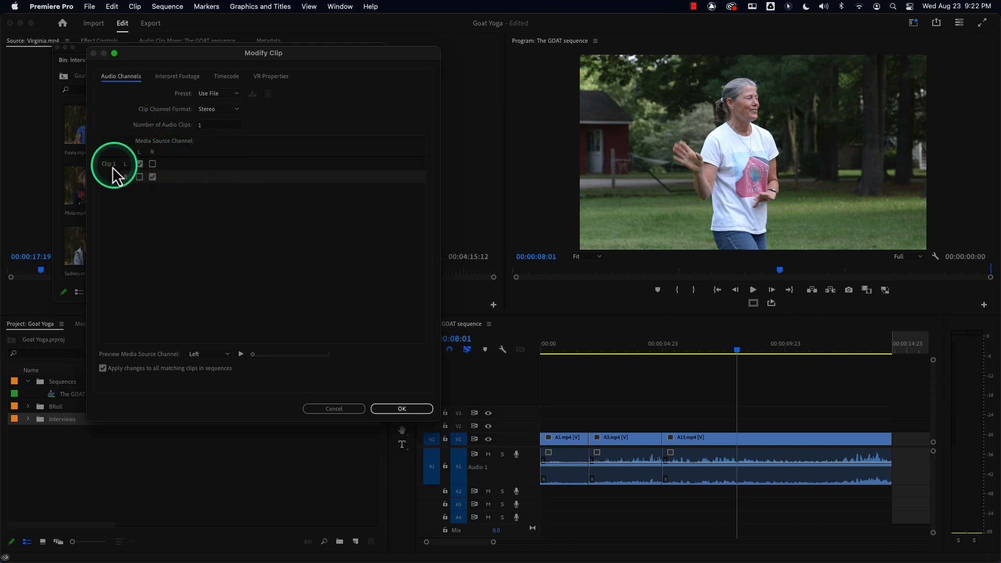
Swap the clip's left and right media source channels, and restore the original mapping.
left_click(152, 164)
left_click(139, 177)
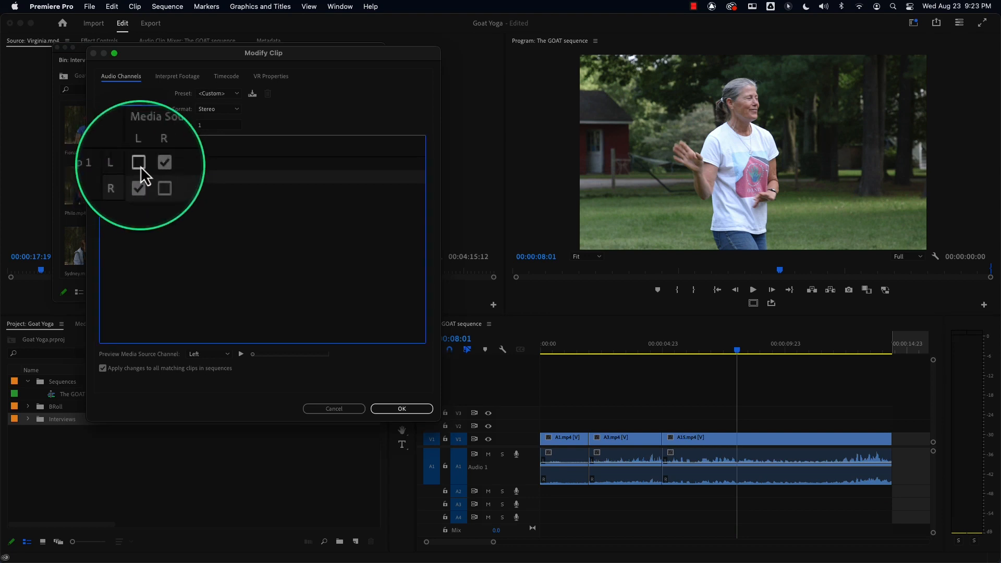
left_click(139, 163)
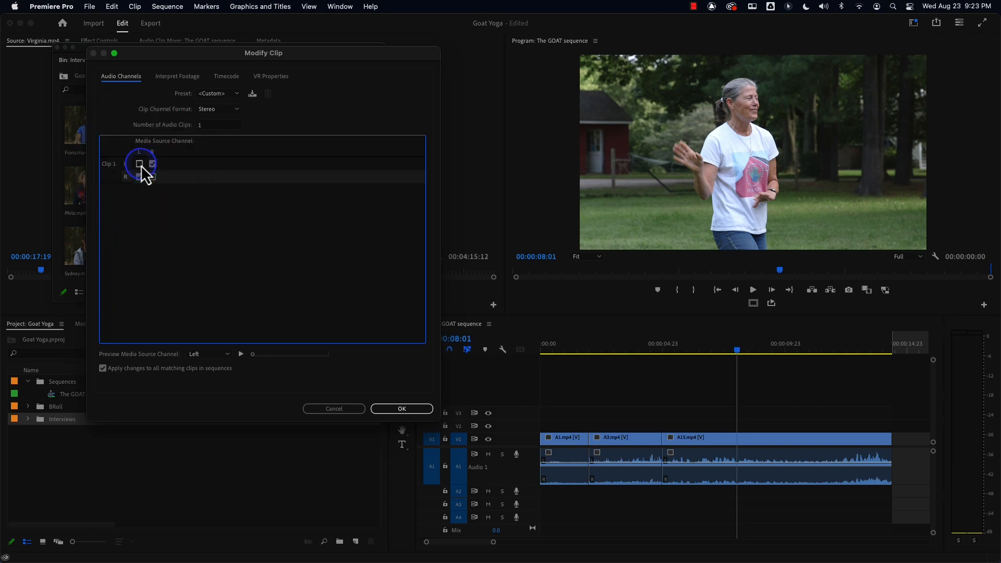
left_click(152, 177)
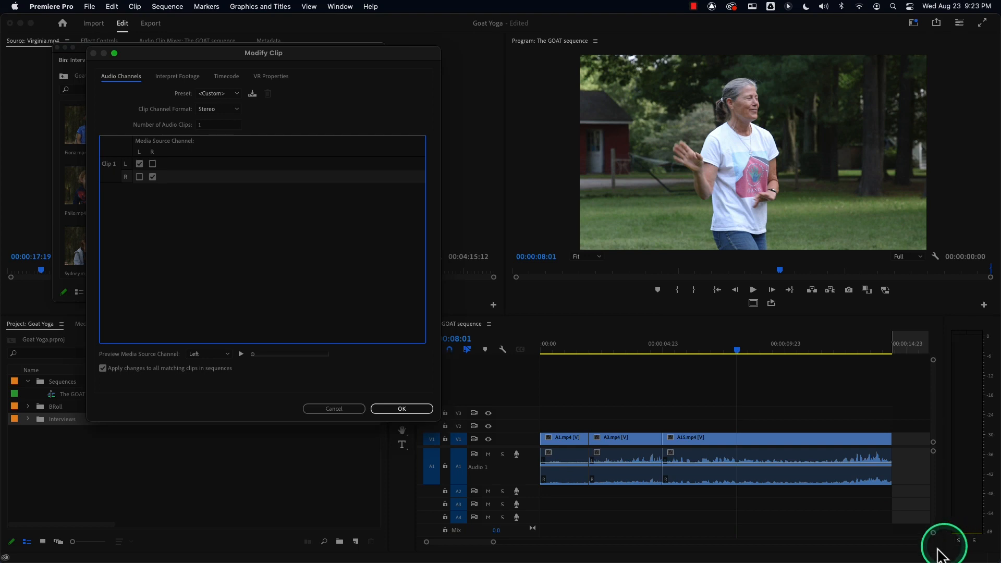
Map the right source channel to both the left and right channels of the interview clip, and apply the change.
left_click(153, 164)
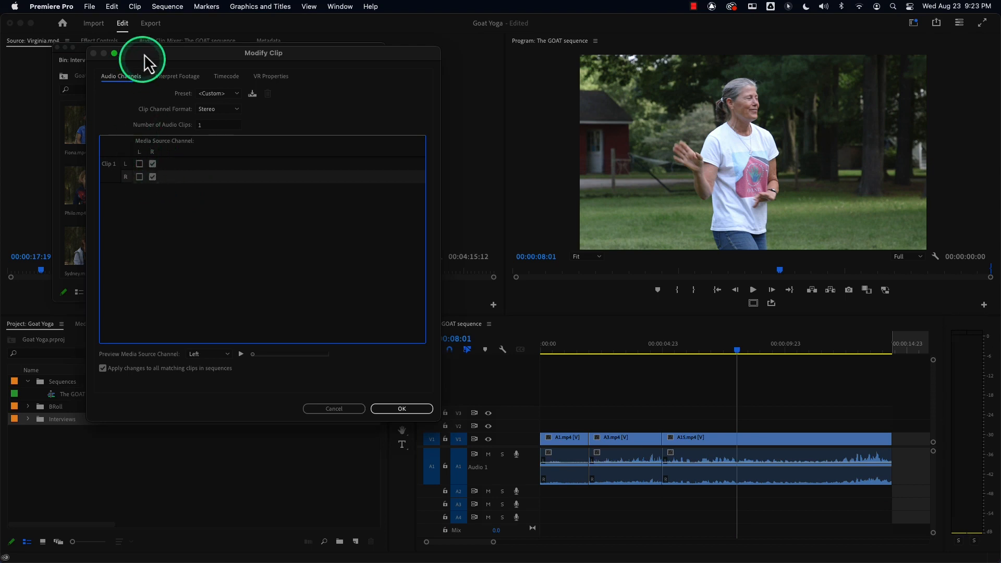
left_click_drag(147, 53, 387, 104)
left_click_drag(81, 67, 83, 348)
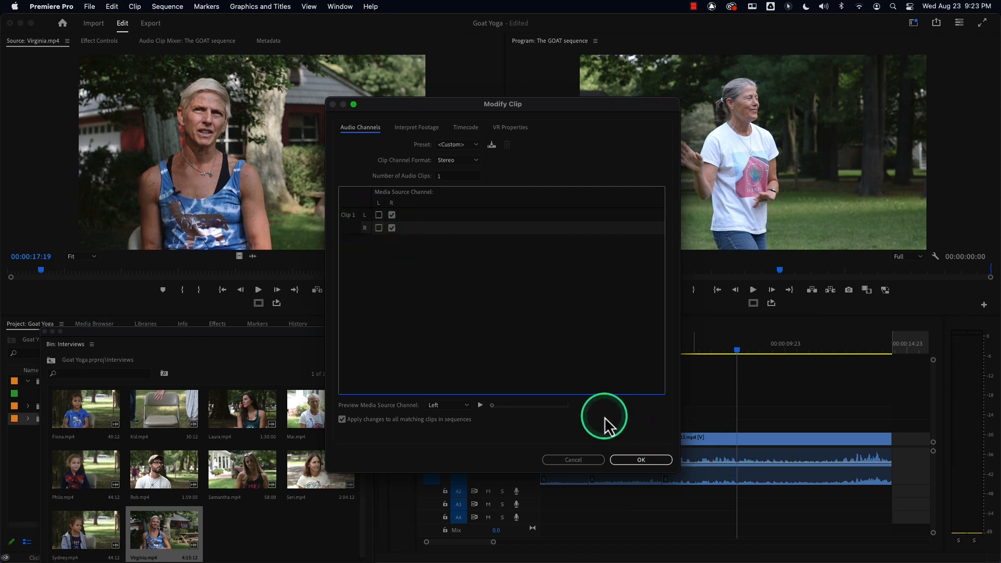
left_click(641, 460)
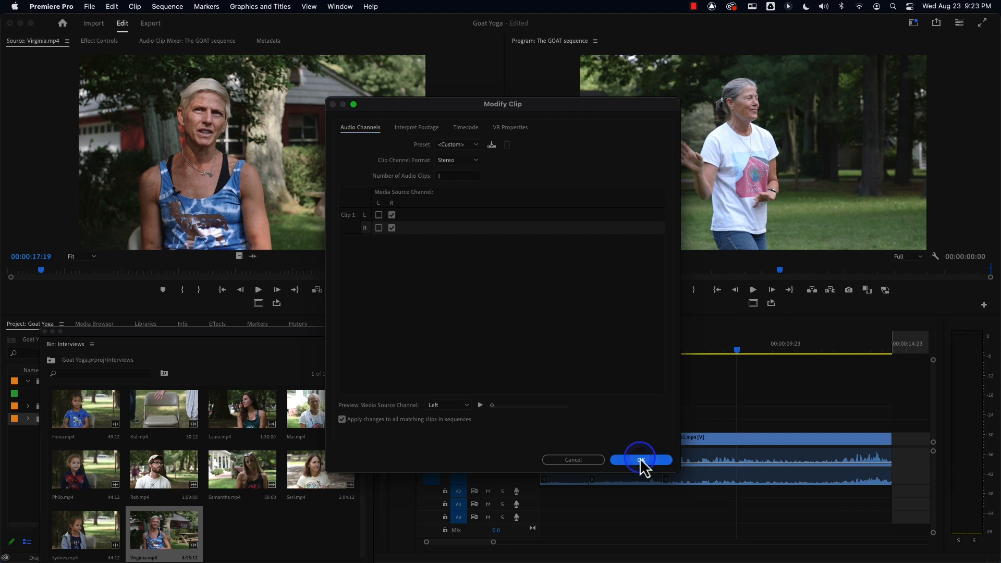
left_click(189, 335)
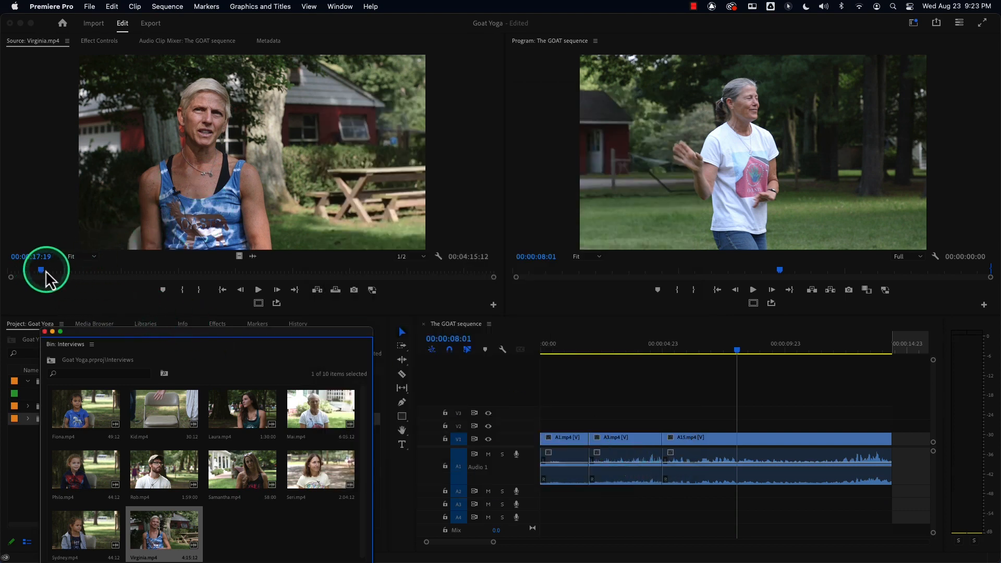
Turn off the right-channel solo and play the interview clip from 00:00:12:08, checking both channels' levels.
left_click_drag(46, 271, 31, 271)
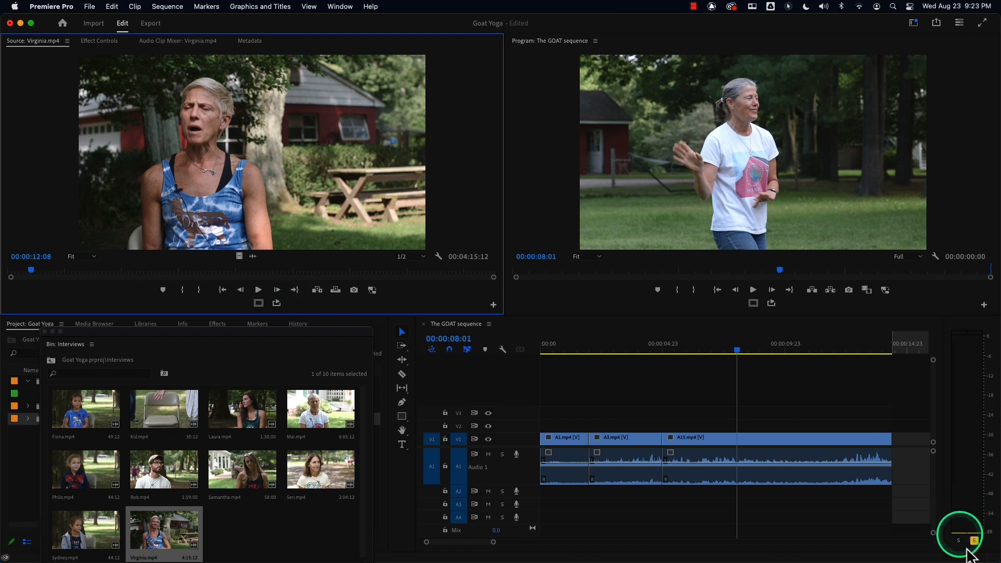
left_click(970, 536)
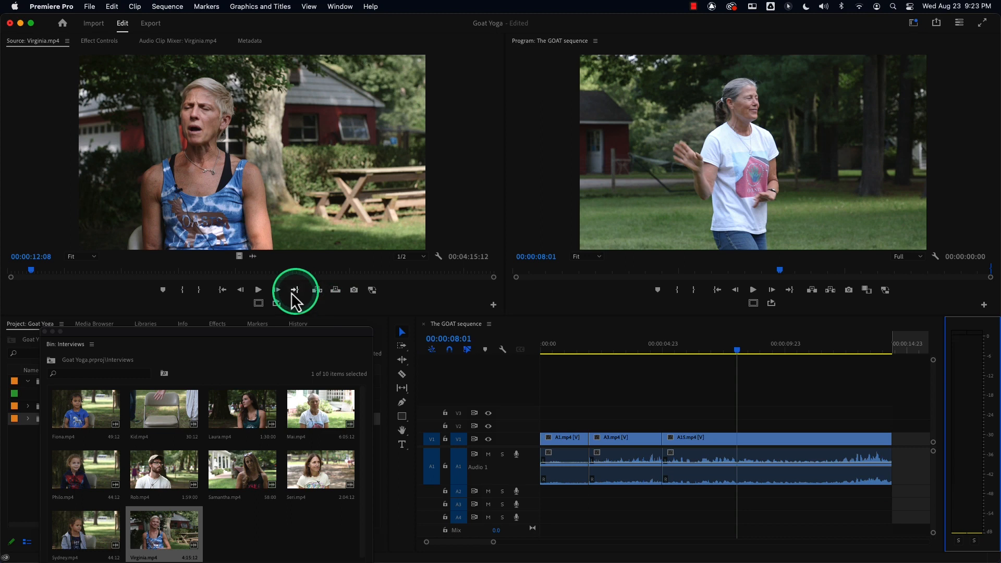
left_click(260, 292)
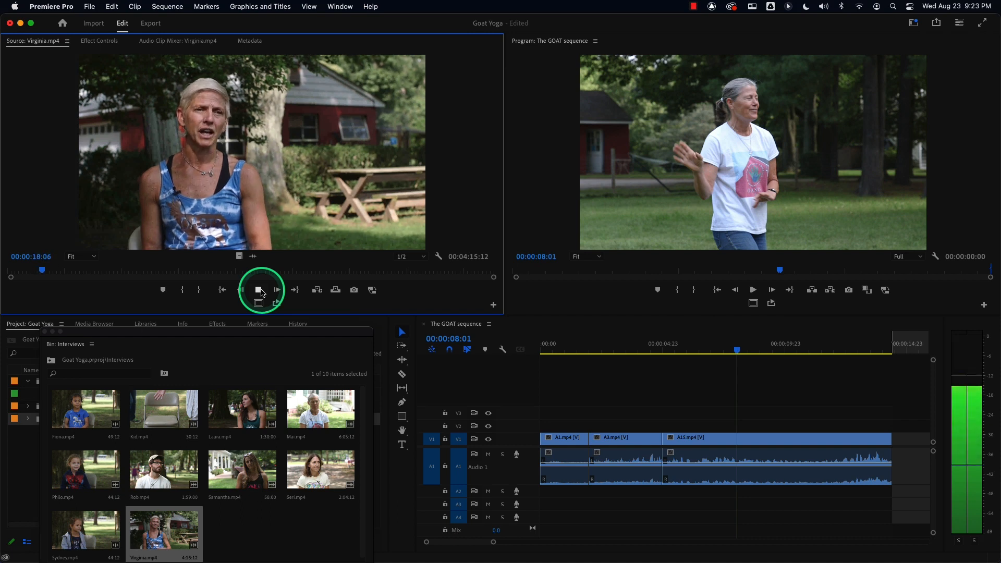
left_click(260, 292)
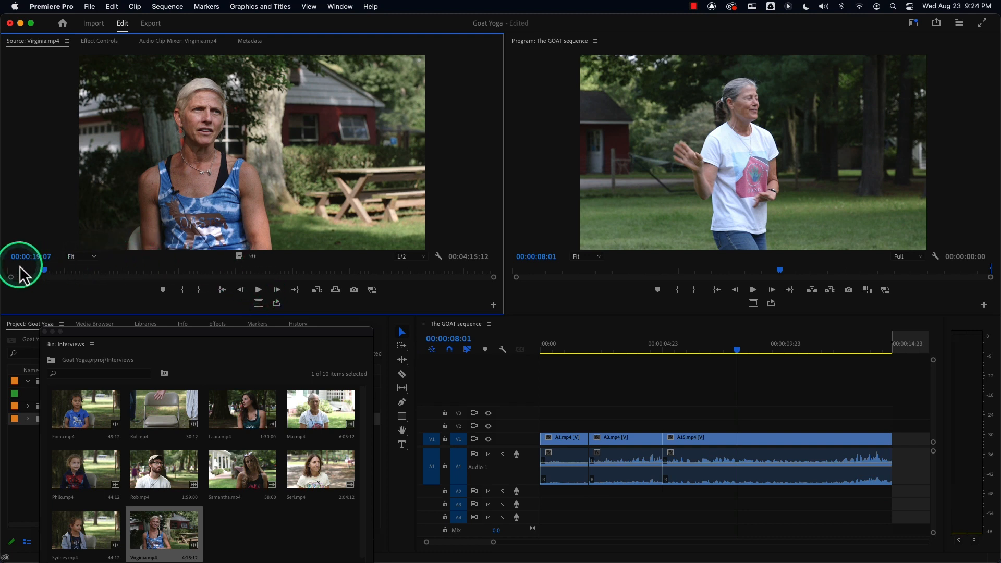
Play the interview clip's opening from 00:00:05:11 and check that both channels carry sound.
left_click_drag(23, 270, 17, 270)
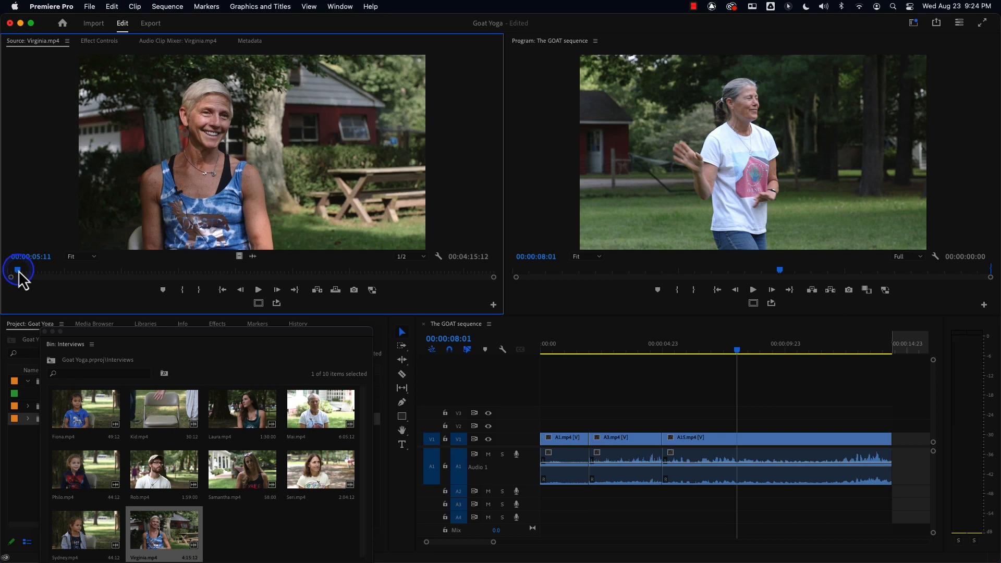
left_click(258, 290)
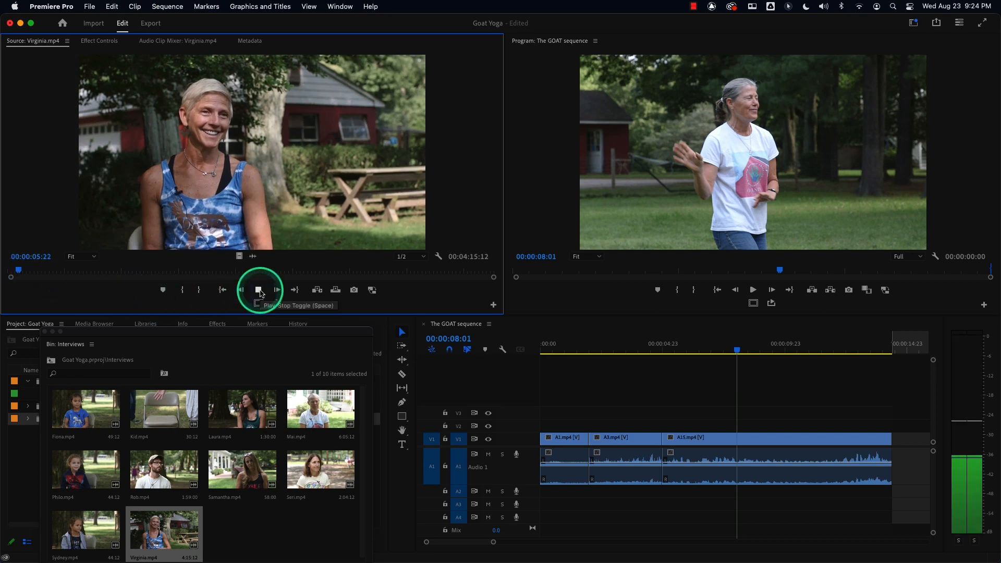
left_click(259, 292)
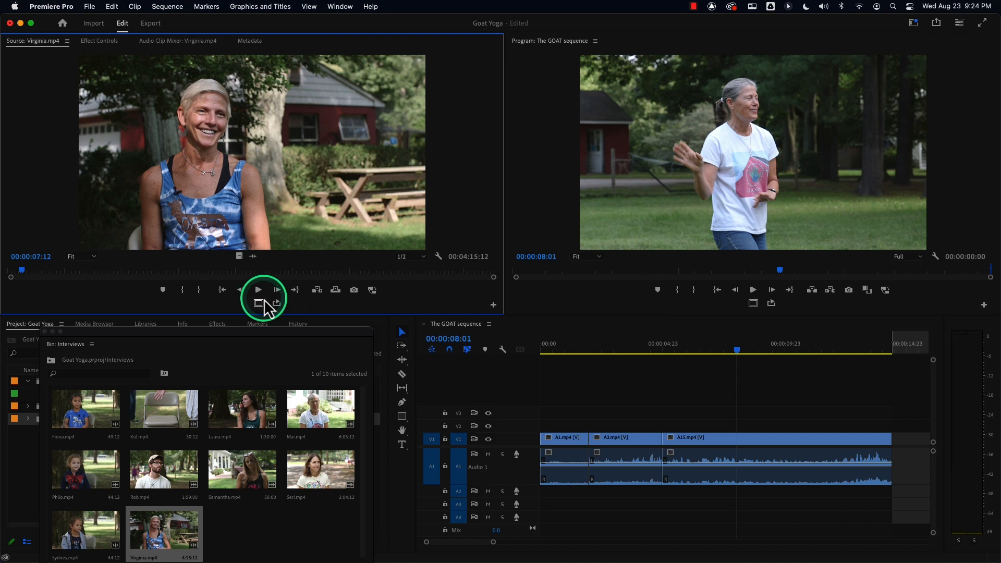
Play on to find the start of the spoken passage, and set the interview clip's In point at 00:00:12:09.
left_click(259, 290)
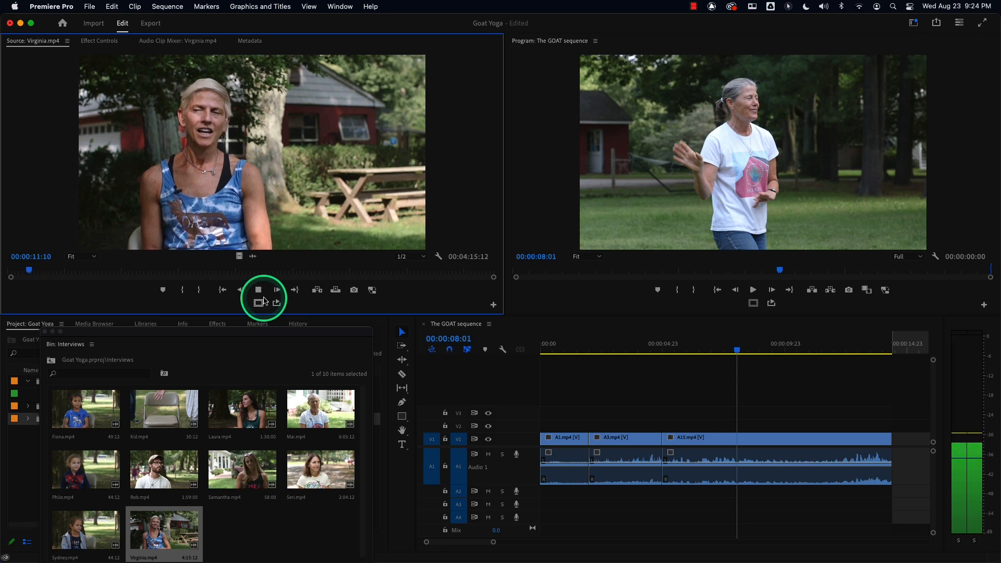
key("space")
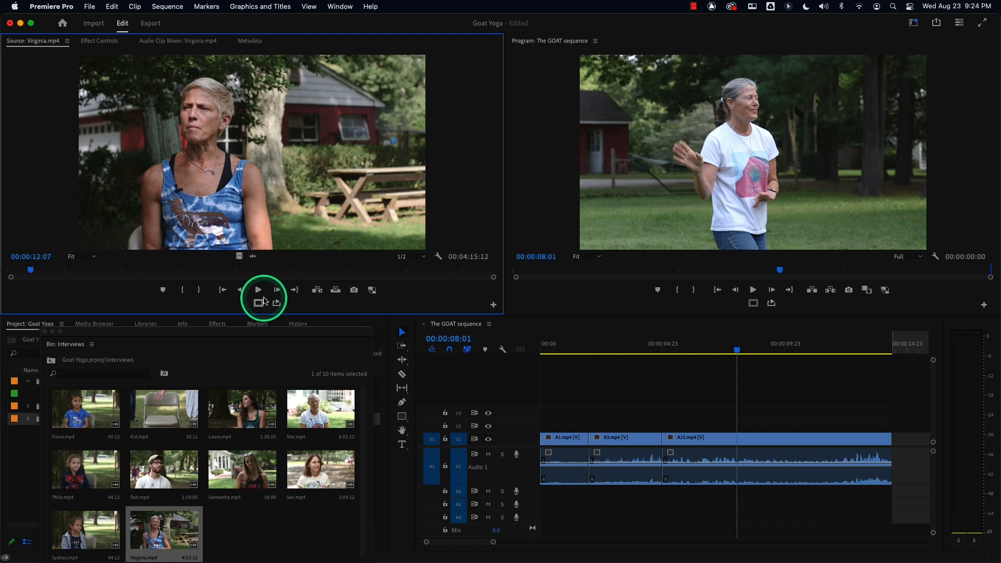
key("space")
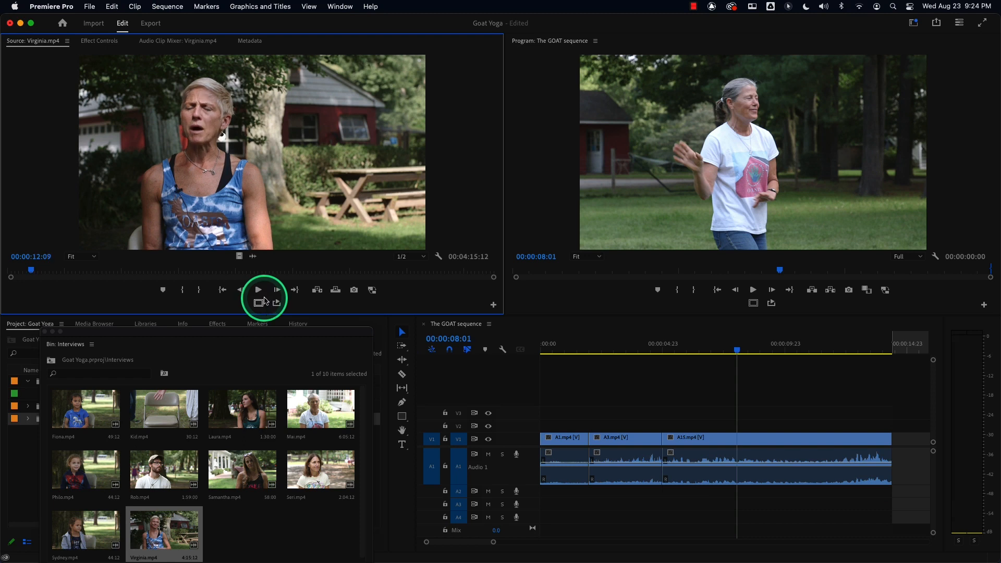
key("i")
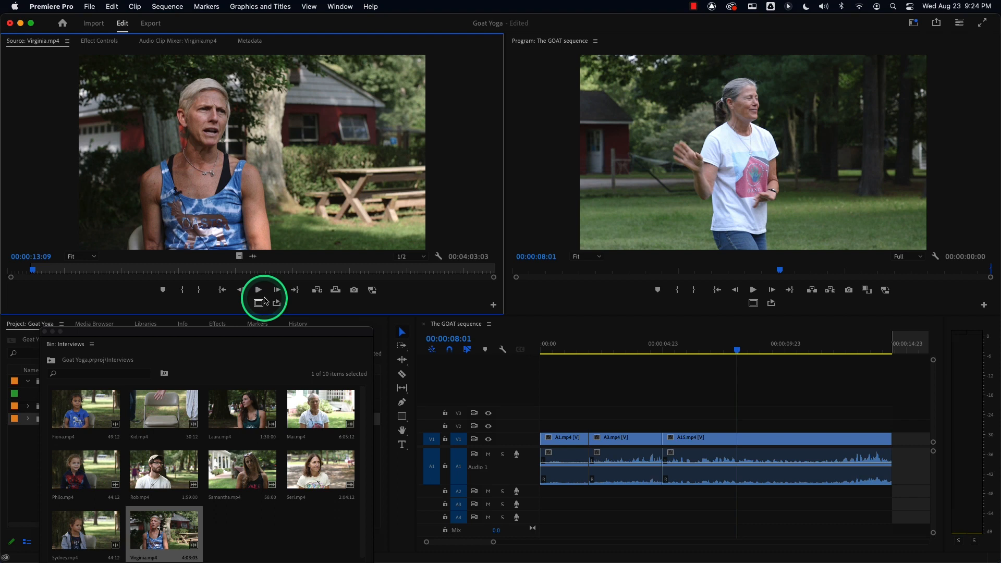
key("space")
key("i")
key("space")
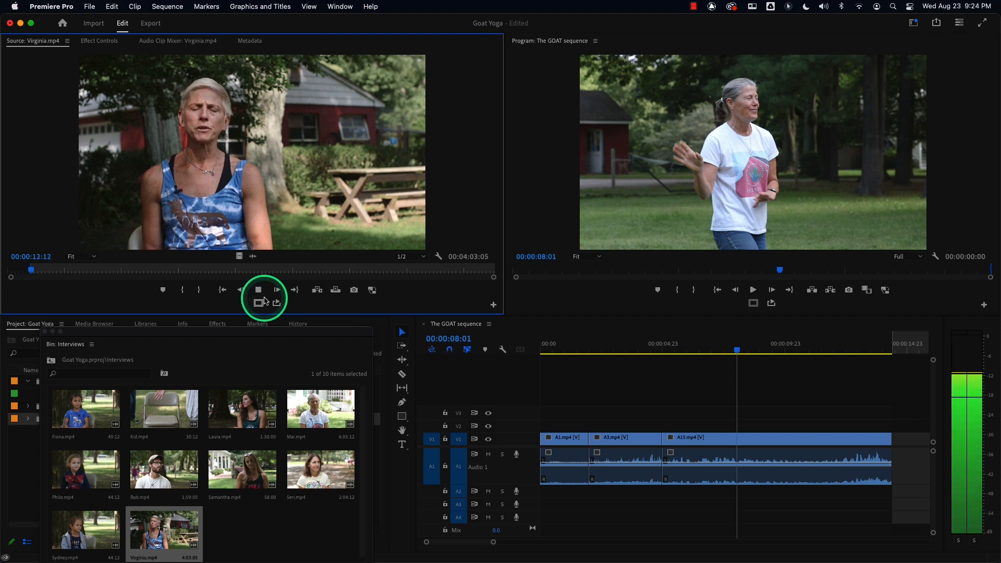
key("space")
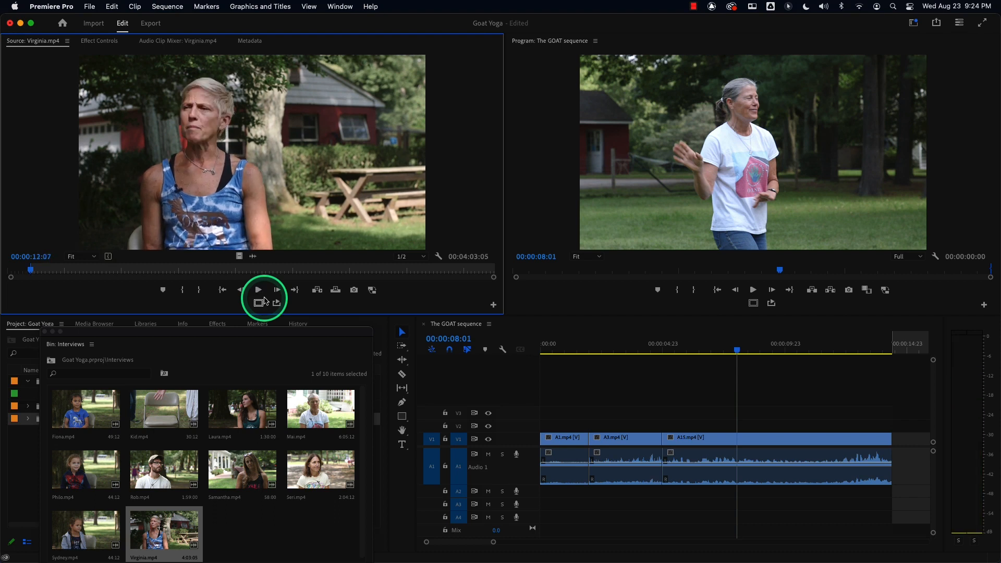
key("Right")
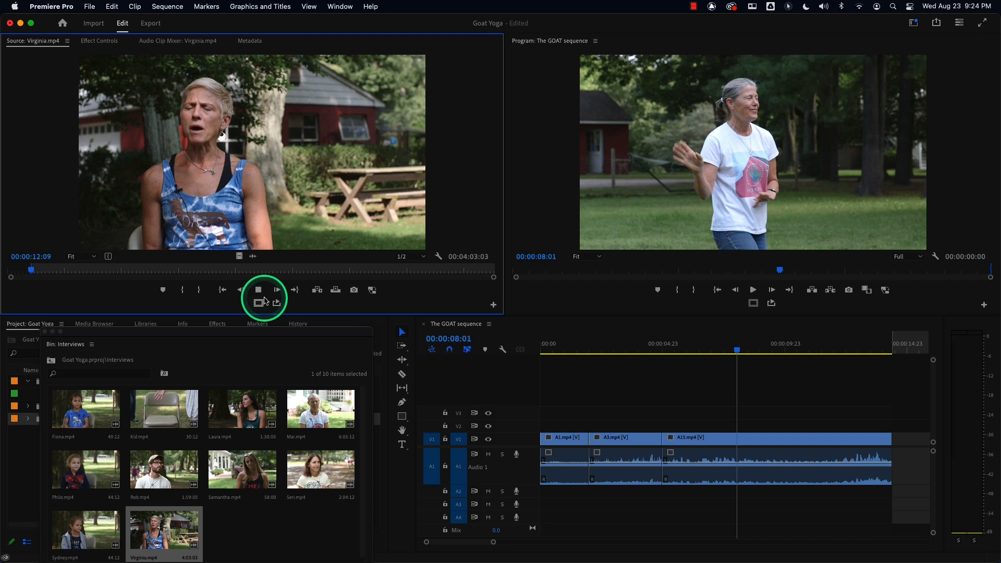
Play the passage and set the interview clip's Out point at 00:00:18:23.
key("space")
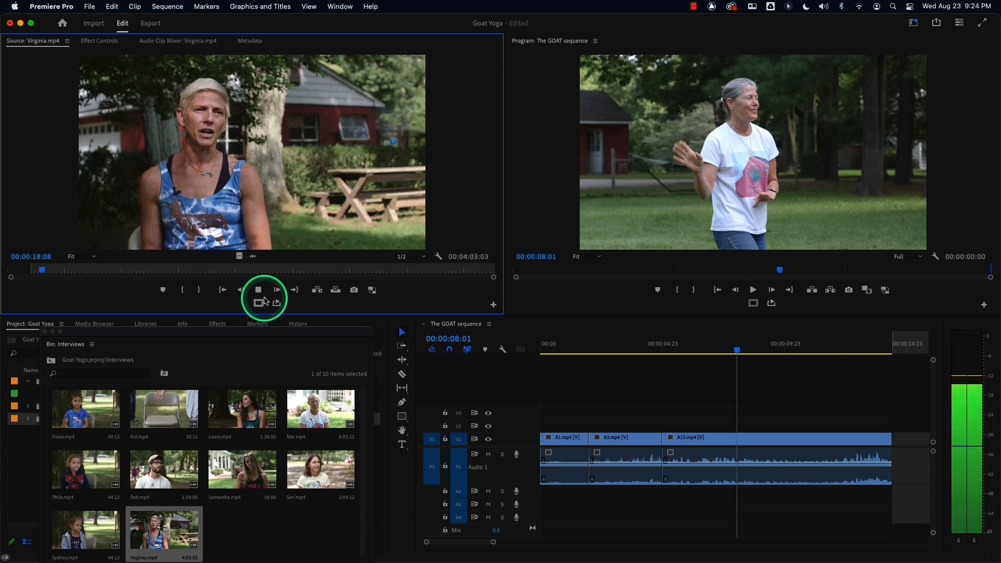
key("space")
key("o")
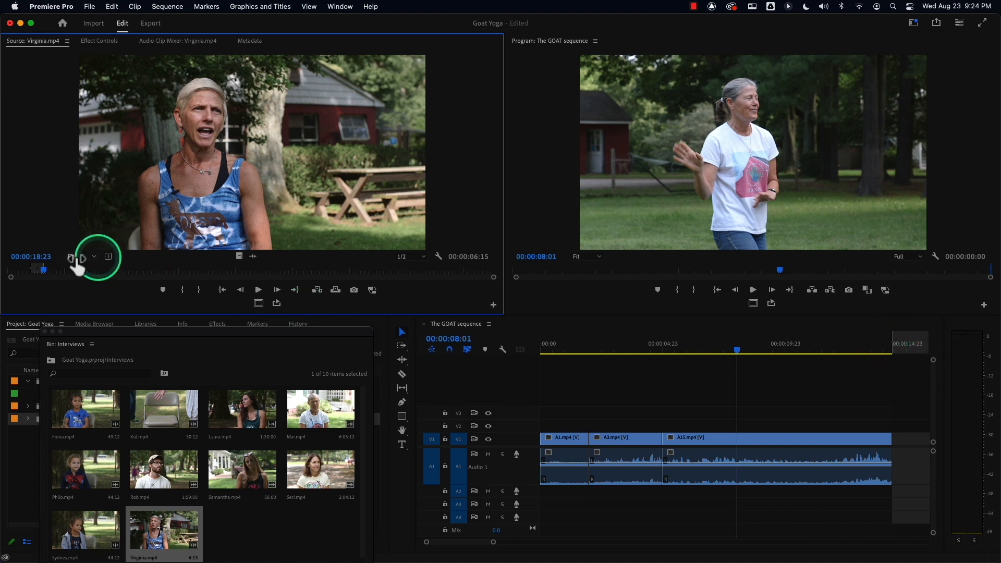
Insert the marked interview section at the end of The GOAT sequence on V1 and A1, and play the sequence from 00:00:08:17.
left_click(432, 440)
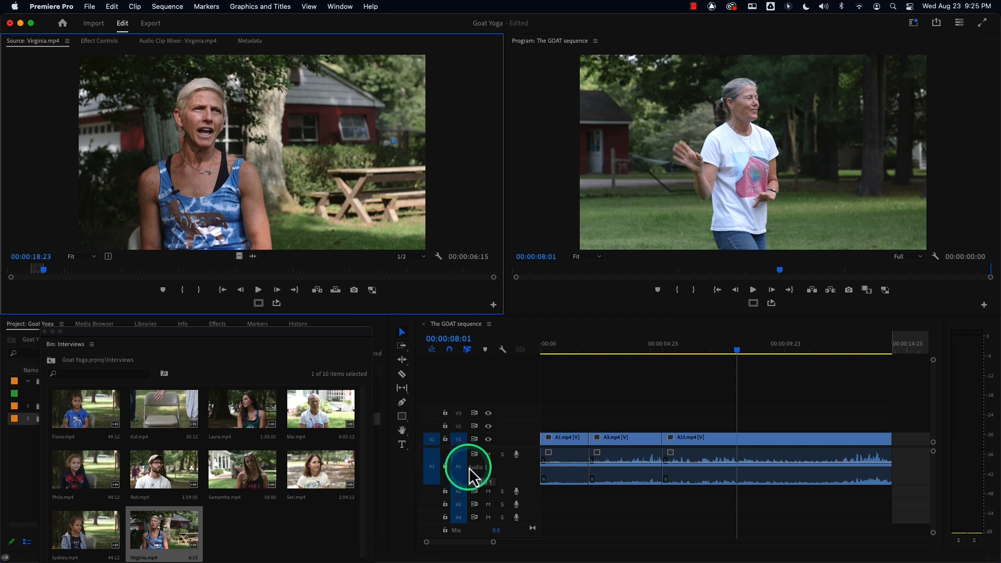
left_click(318, 291)
key("backslash")
left_click(696, 354)
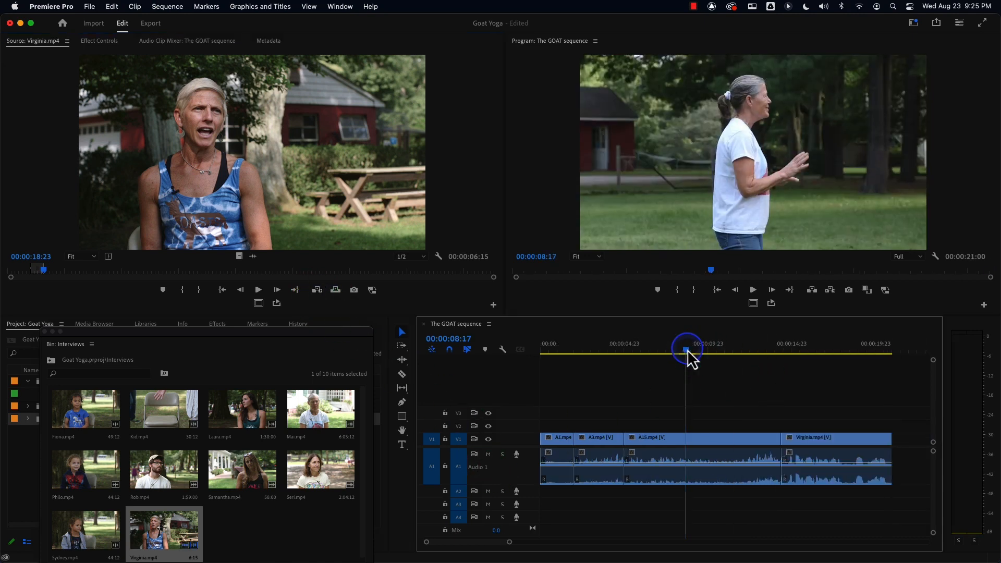
key("space")
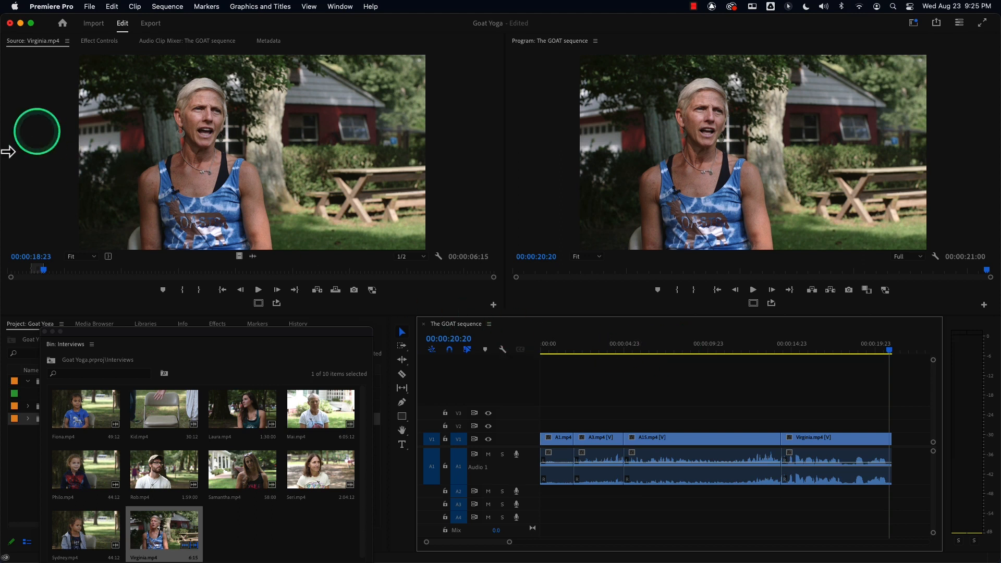
Change the interview clip's audio channel format to Mono and accept the change for future edits into sequences.
left_click(18, 271)
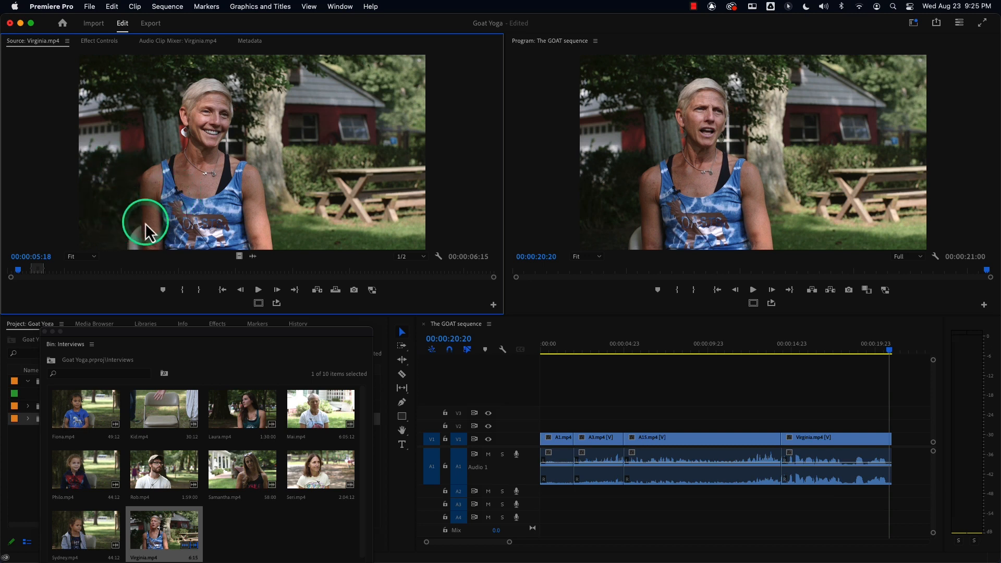
left_click_drag(174, 335, 182, 169)
right_click(171, 364)
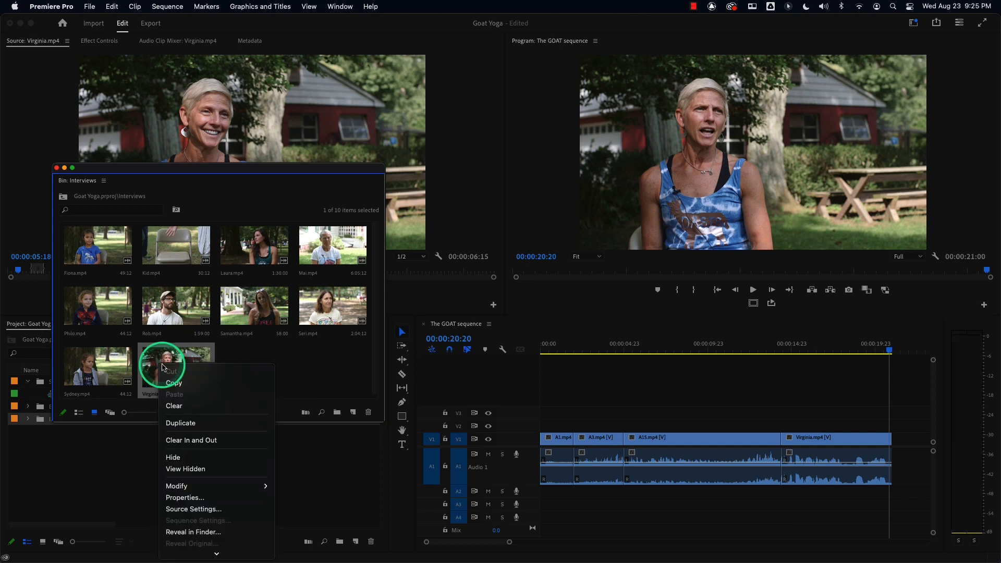
mouse_move(214, 486)
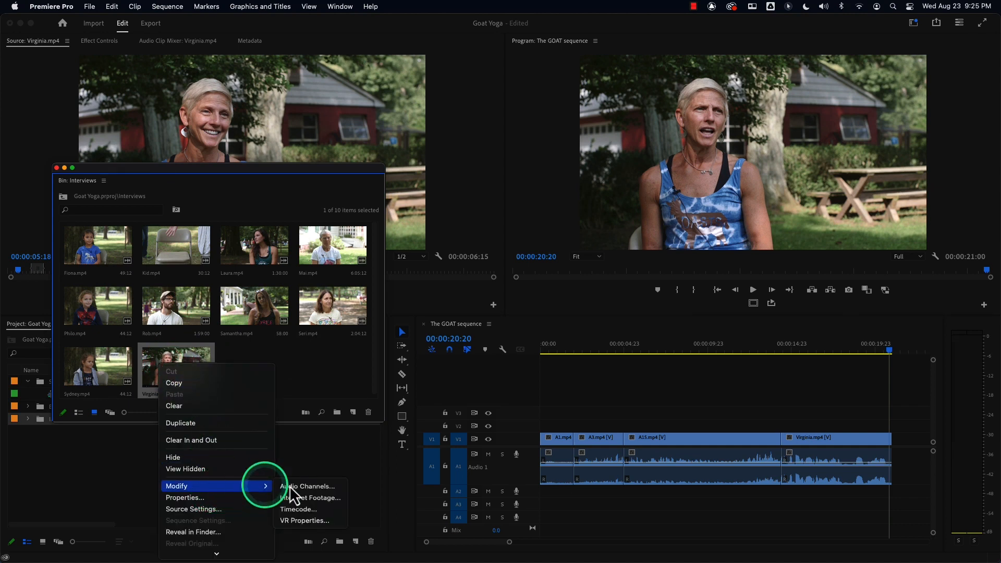
left_click(306, 486)
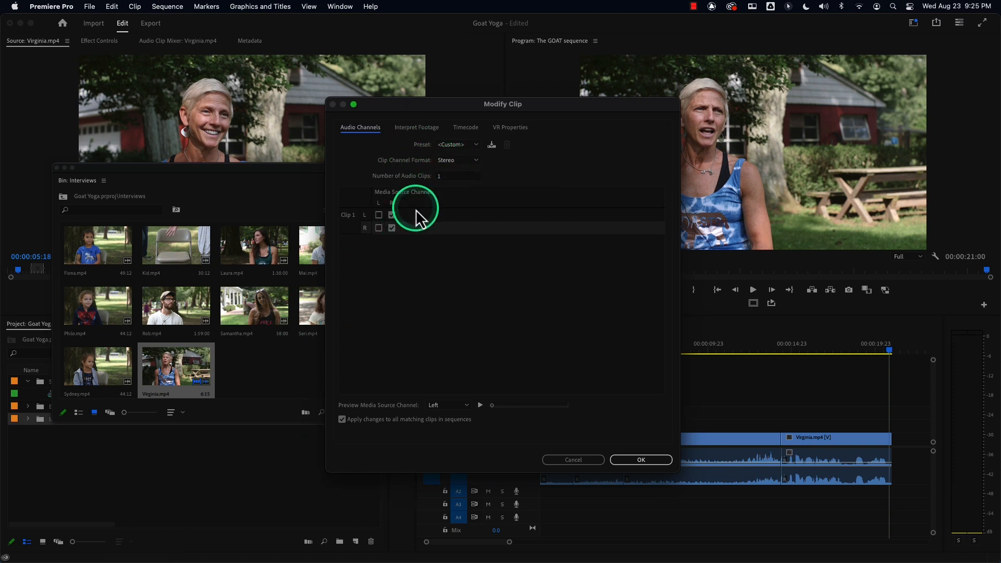
left_click(457, 161)
left_click(453, 171)
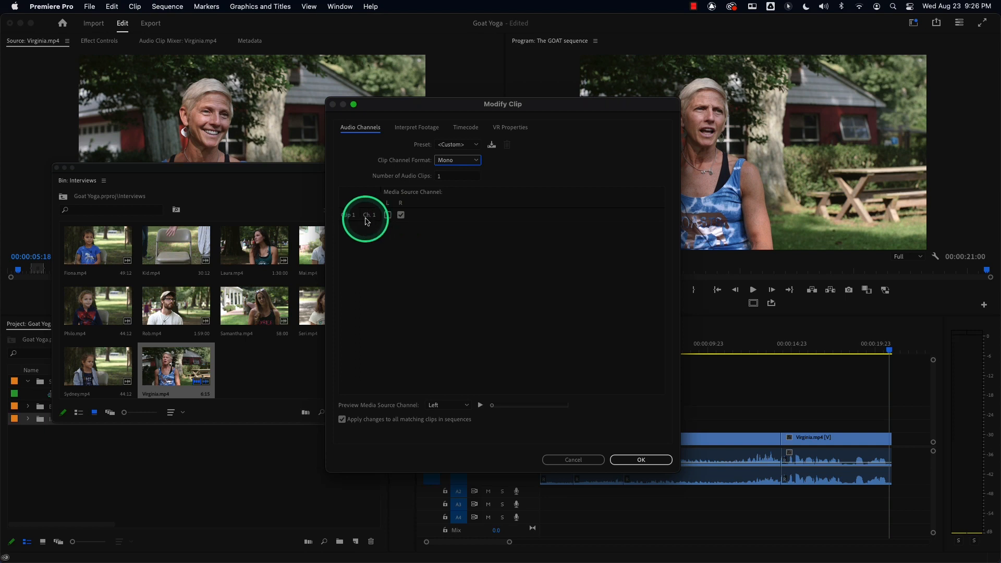
left_click(646, 461)
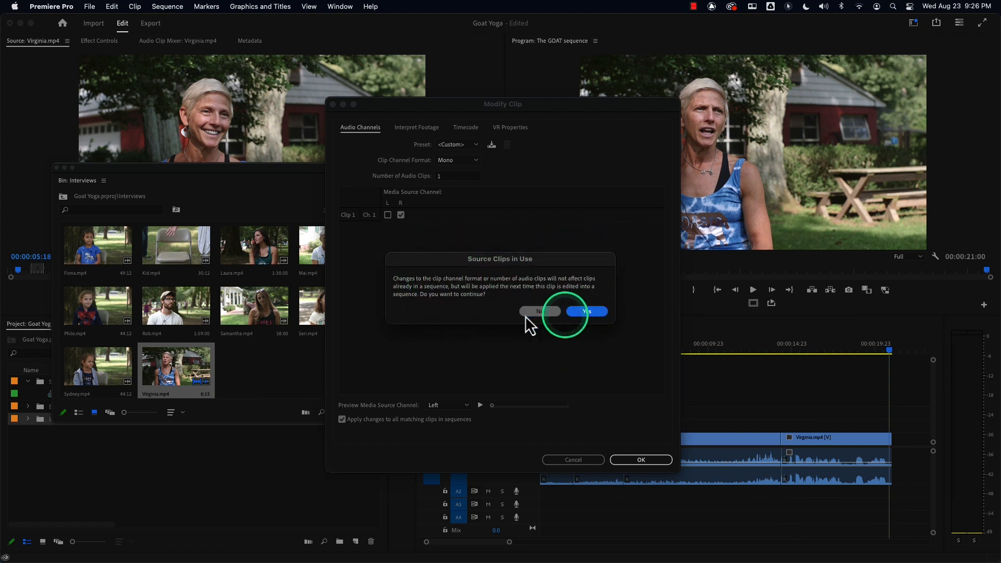
left_click(586, 312)
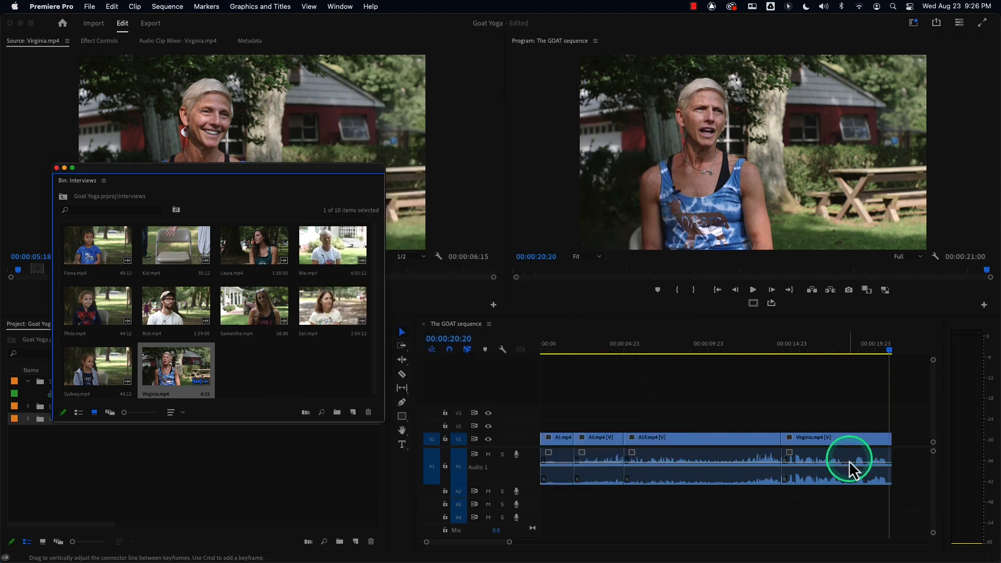
Try deleting the interview clip from the end of The GOAT sequence, and undo the deletion.
left_click_drag(88, 169, 77, 256)
left_click(823, 437)
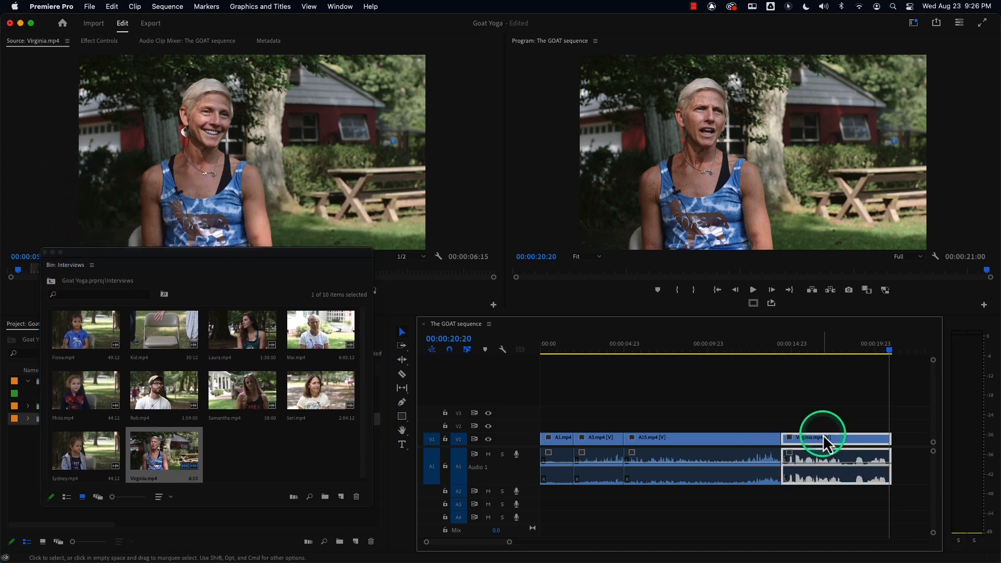
key("Delete")
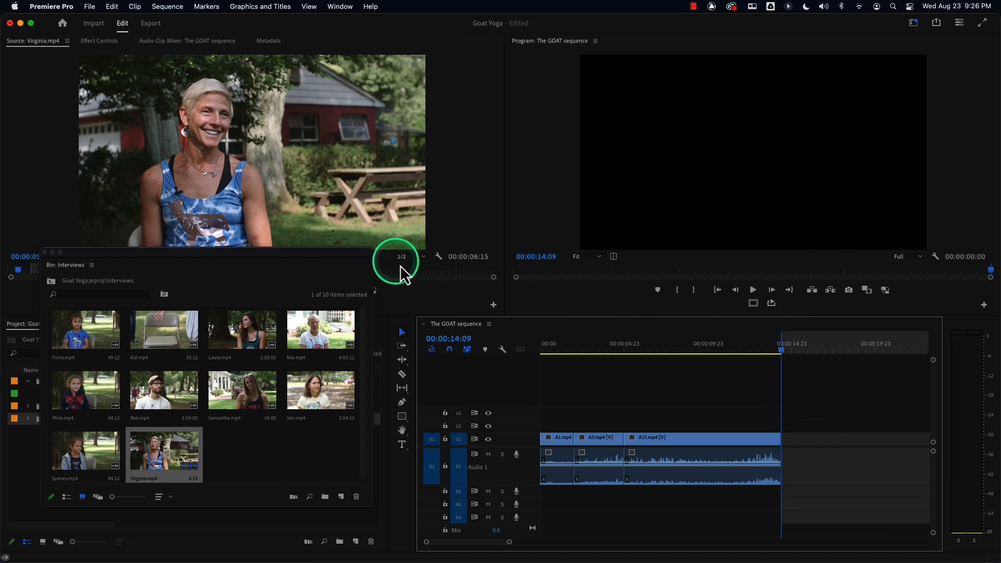
key("super+z")
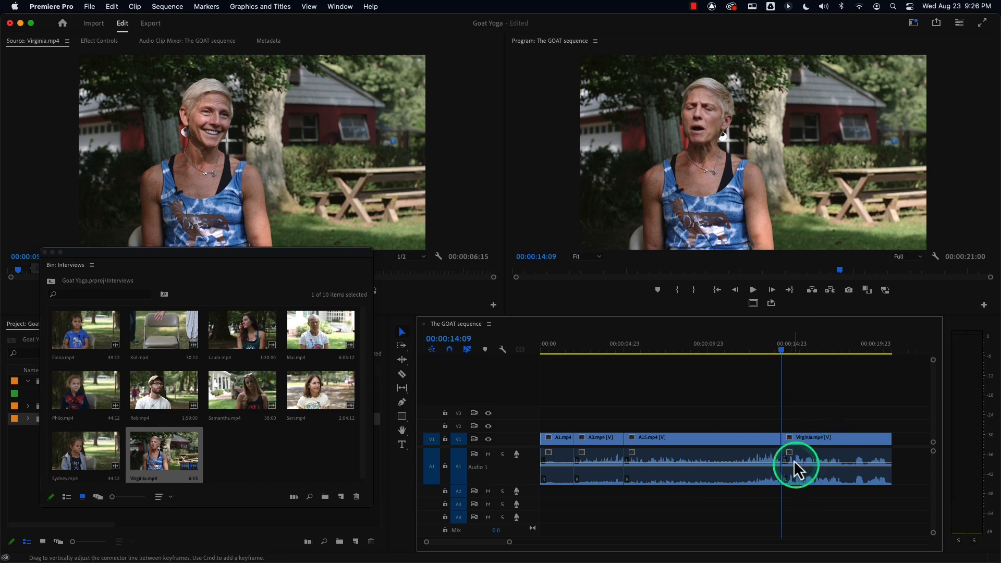
left_click(818, 461)
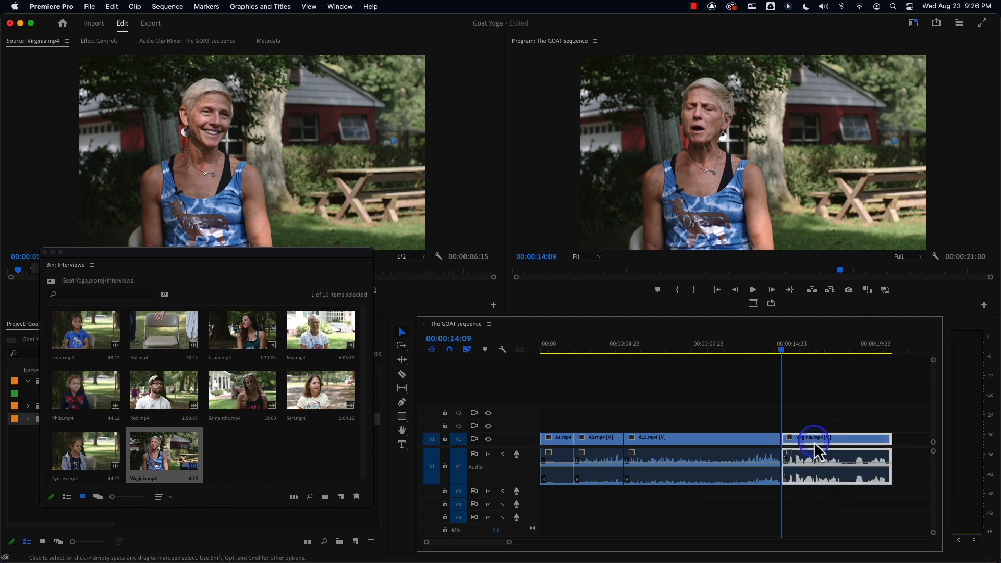
key("Delete")
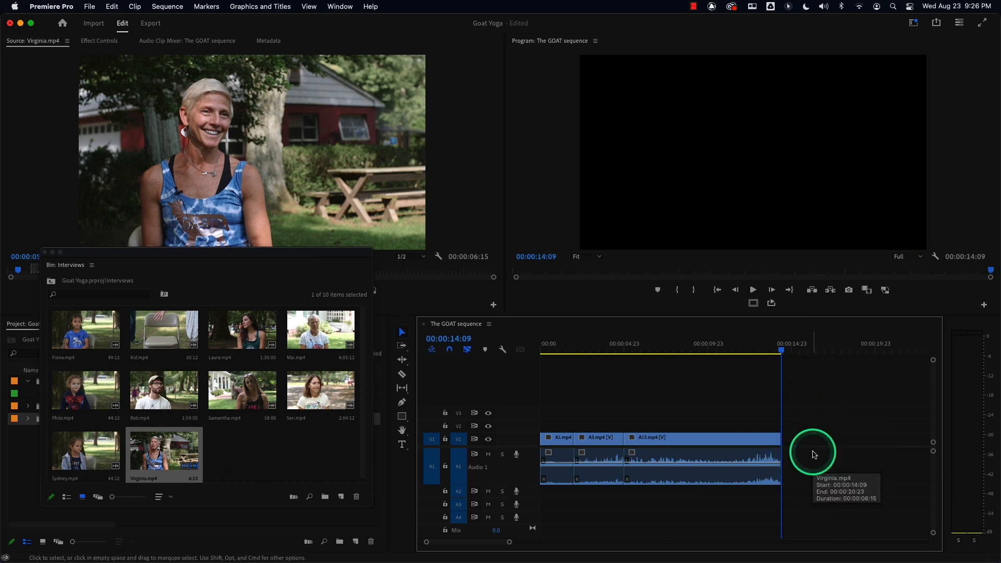
key("super+z")
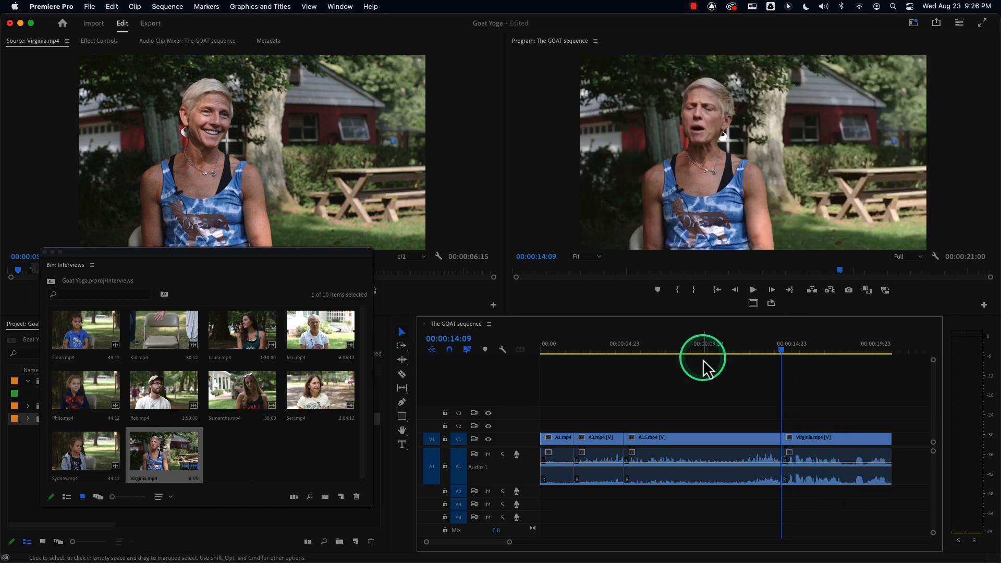
Mark the interview clip's span at the end of The GOAT sequence and overwrite it with the mono version on V1 and A1.
key("x")
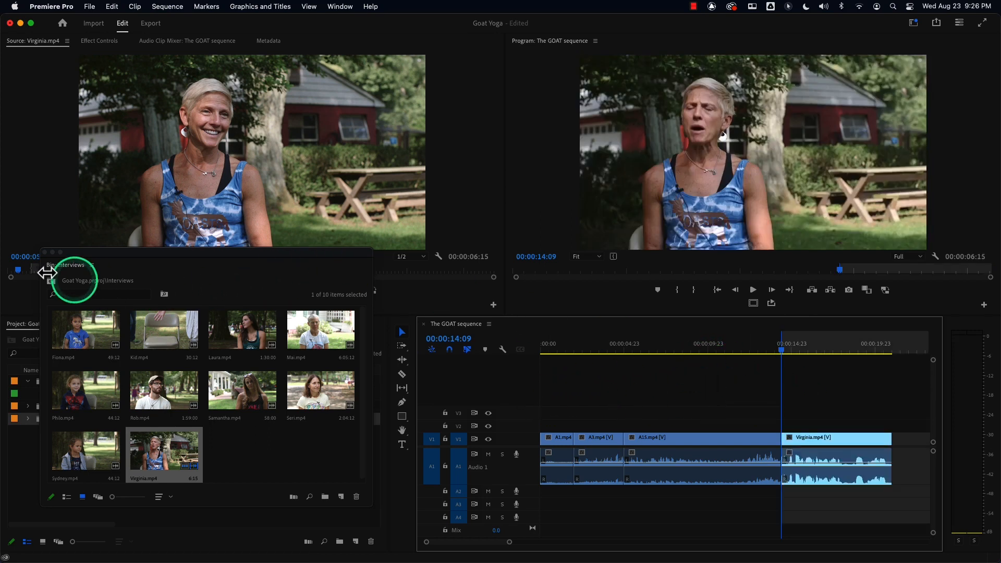
left_click_drag(77, 265, 66, 386)
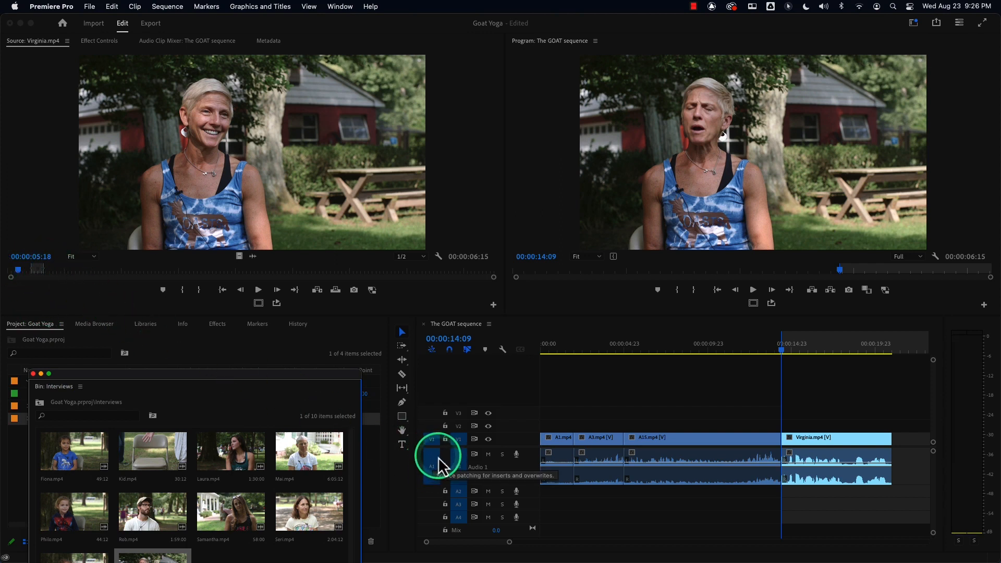
left_click(335, 290)
left_click(755, 398)
Play The GOAT sequence from 00:00:13:05, replay the interview section from 00:00:14:06 and 00:00:15:16, and check the sound on both output channels.
left_click(761, 350)
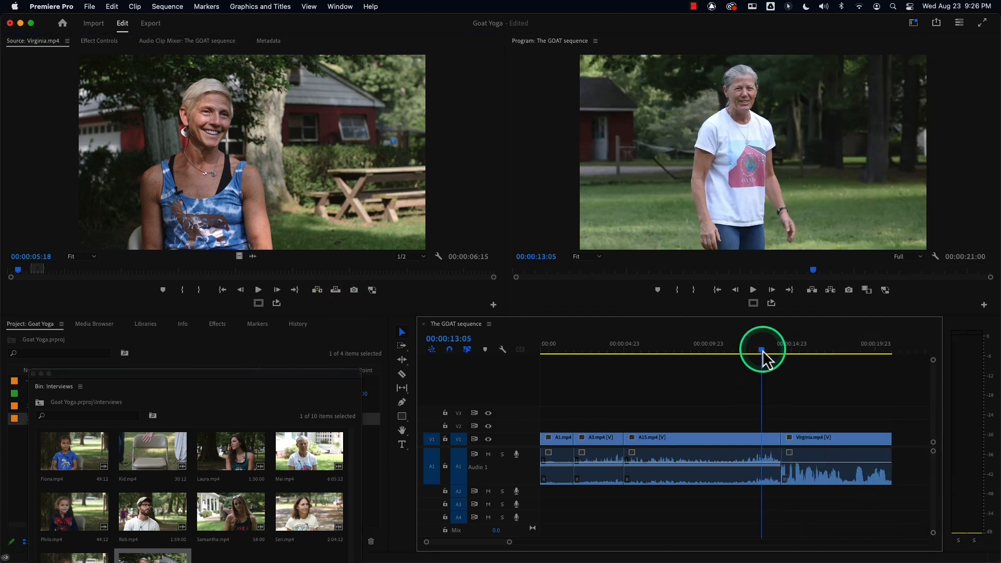
key("space")
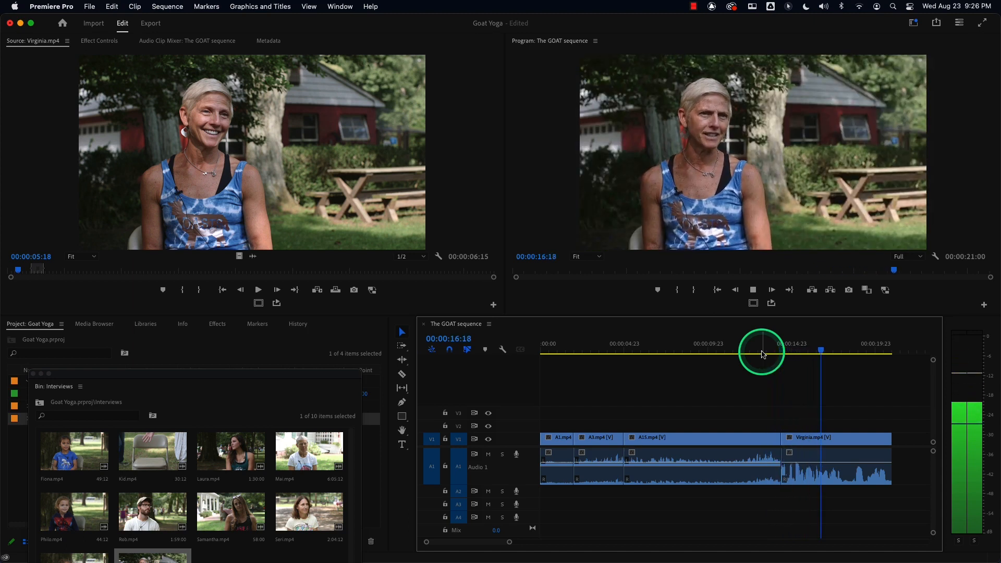
key("space")
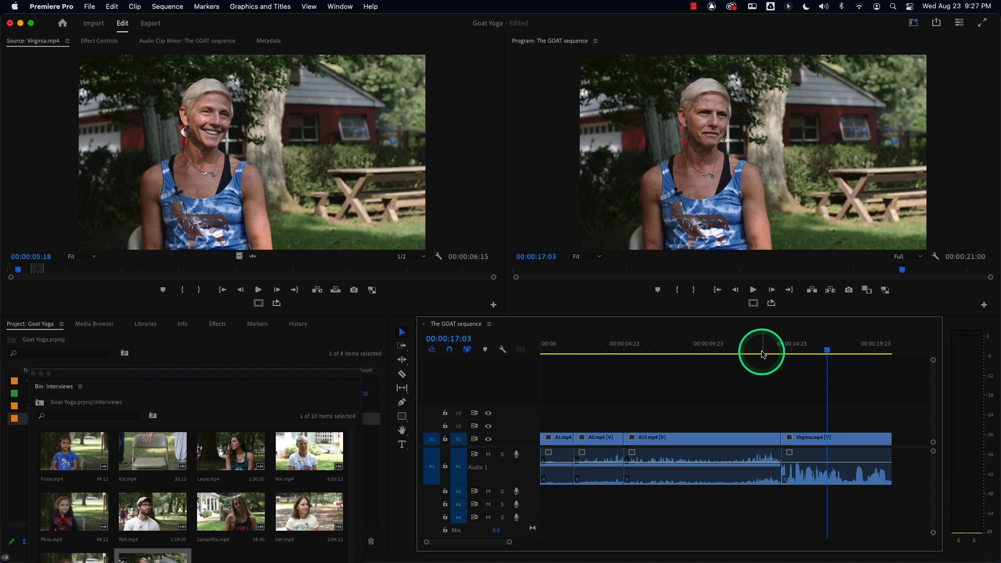
left_click(768, 349)
key("space")
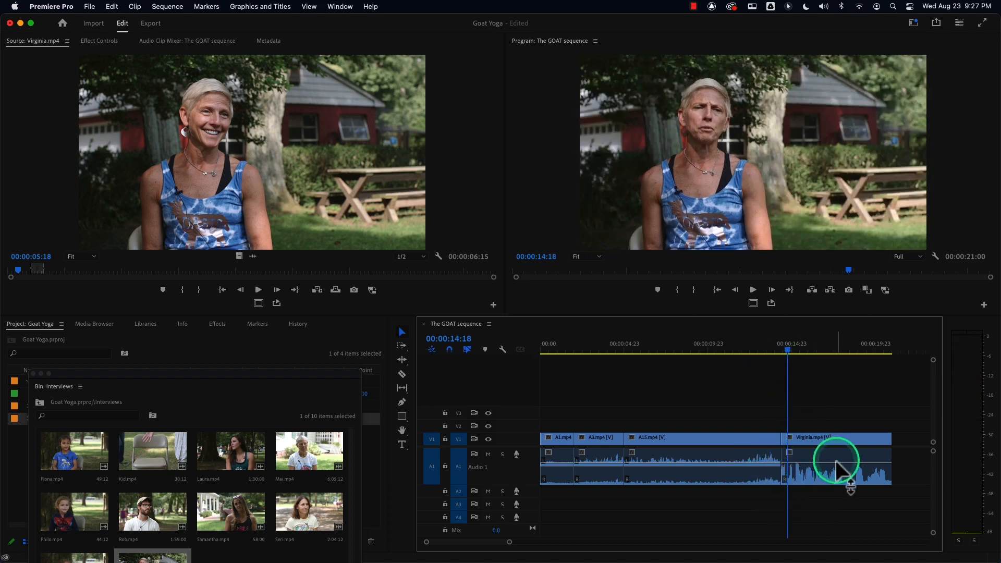
left_click(781, 357)
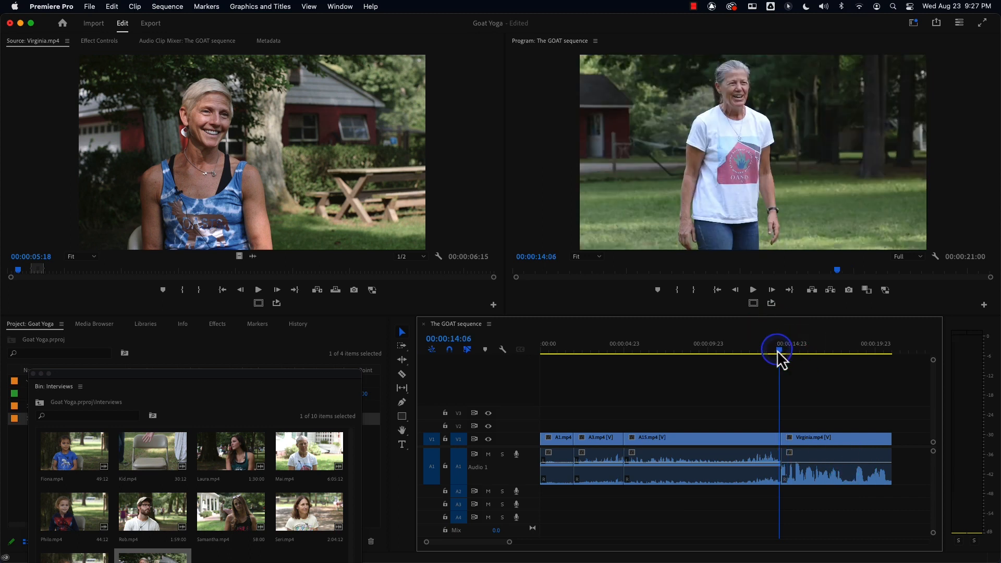
key("space")
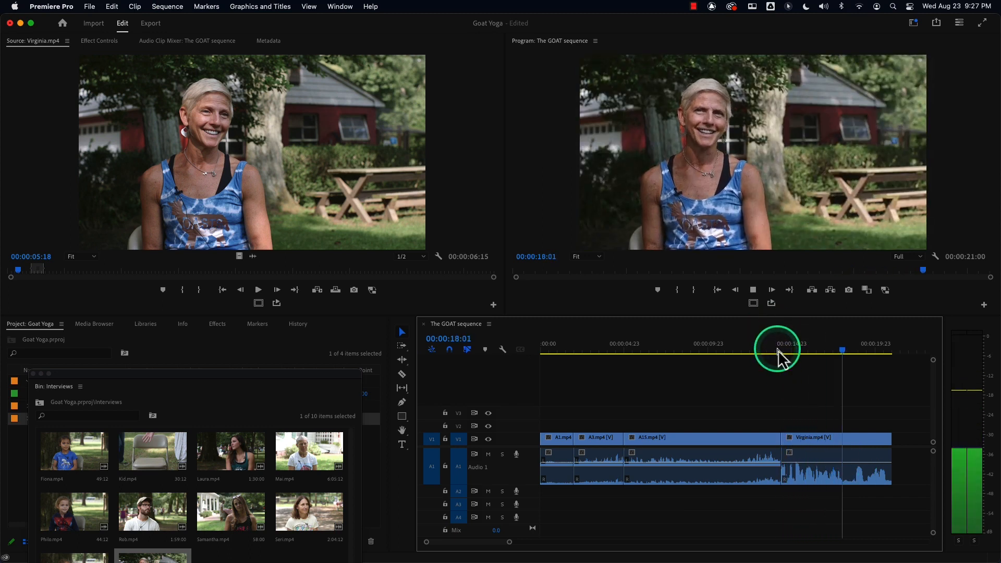
key("space")
left_click(813, 352)
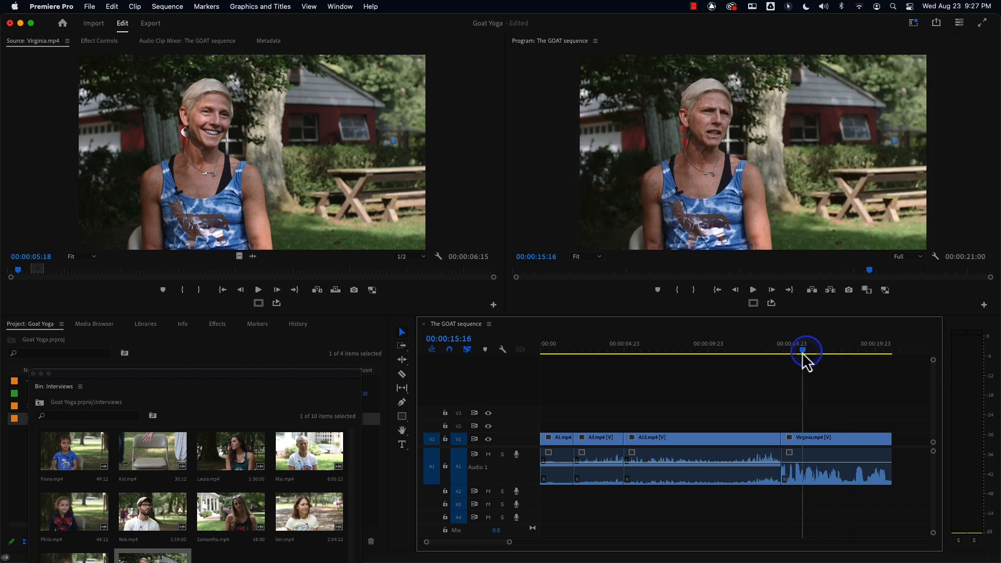
key("space")
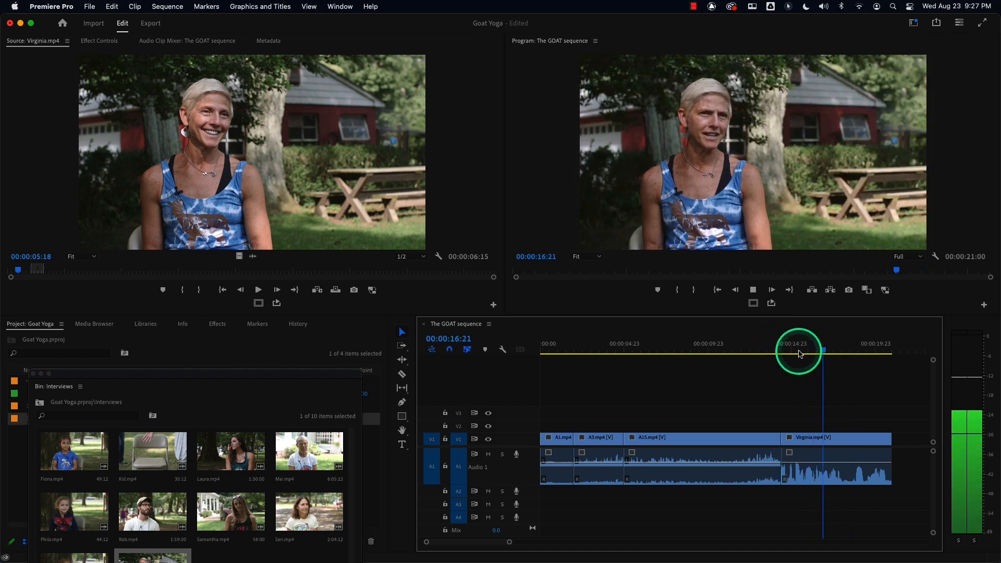
key("space")
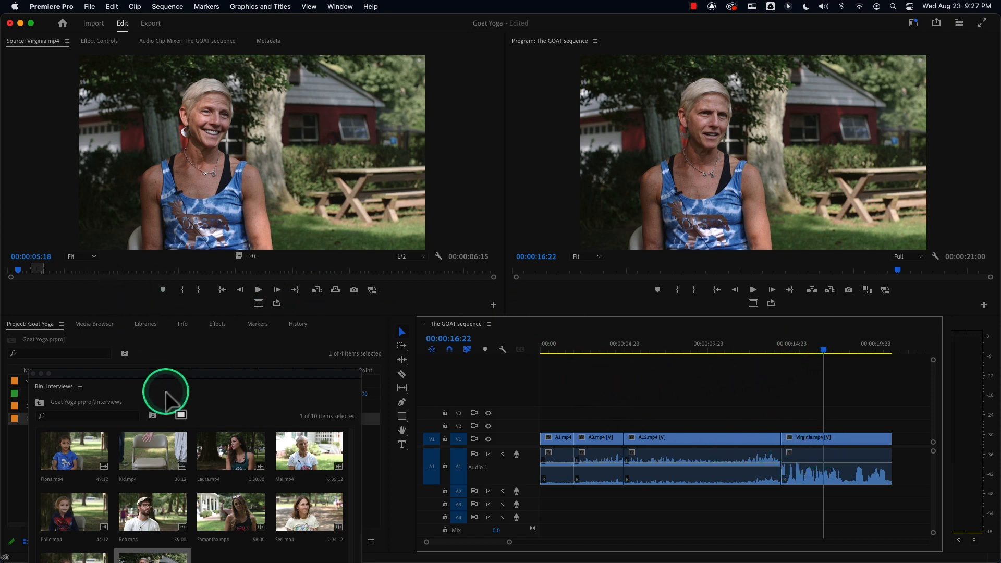
Set the interview clip's number of audio clips to 2 in its audio channel settings and accept the change.
left_click_drag(172, 386, 234, 245)
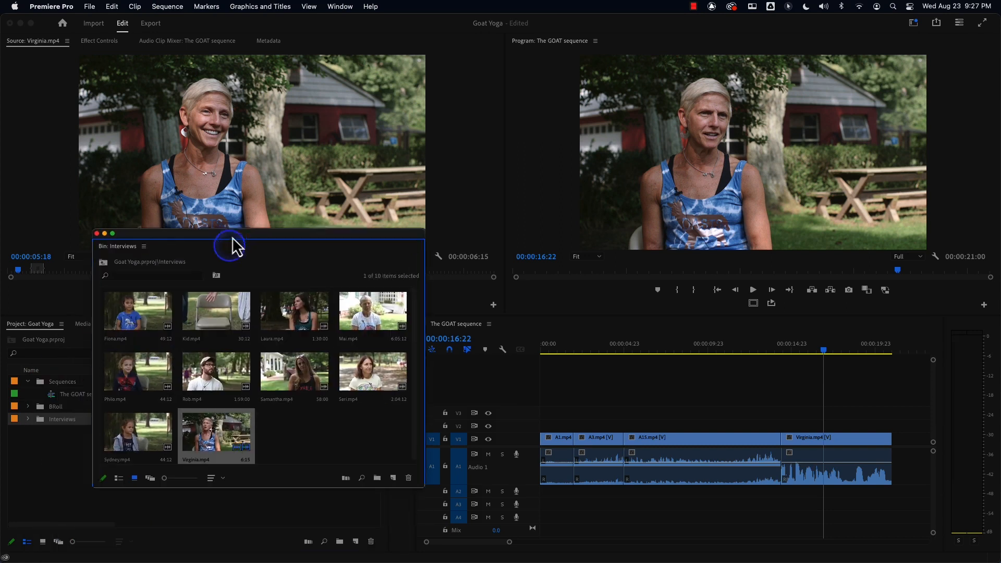
right_click(223, 445)
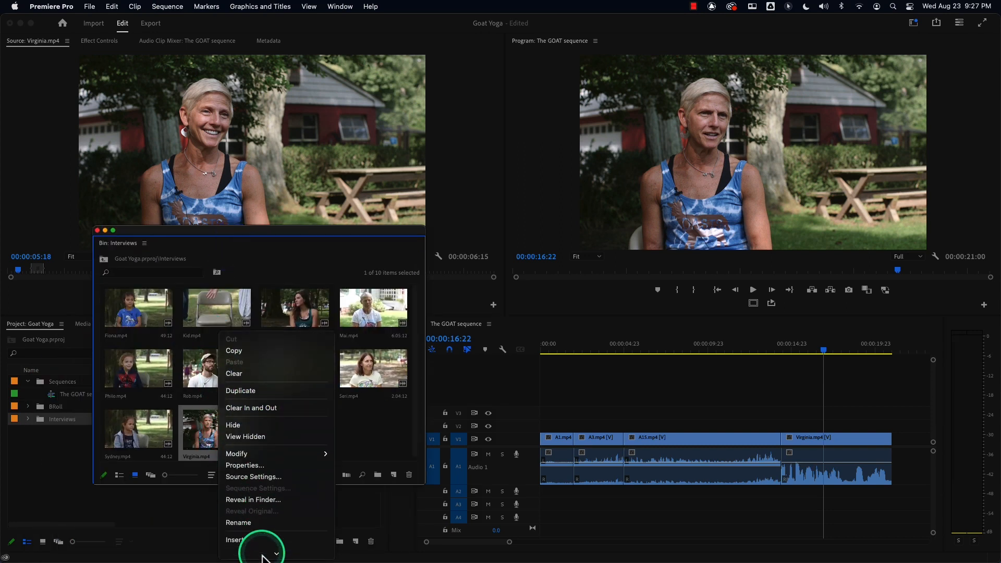
mouse_move(297, 432)
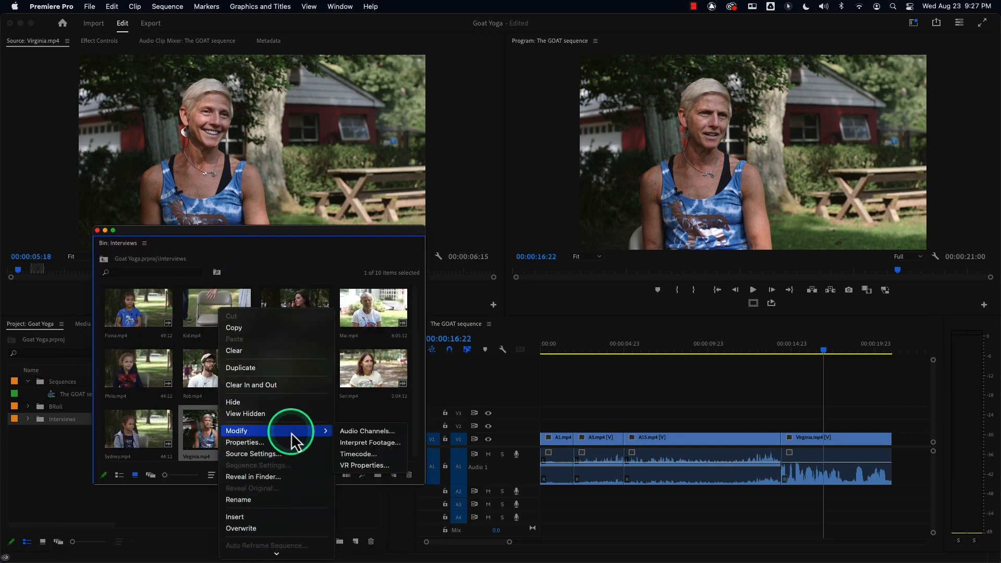
left_click(362, 432)
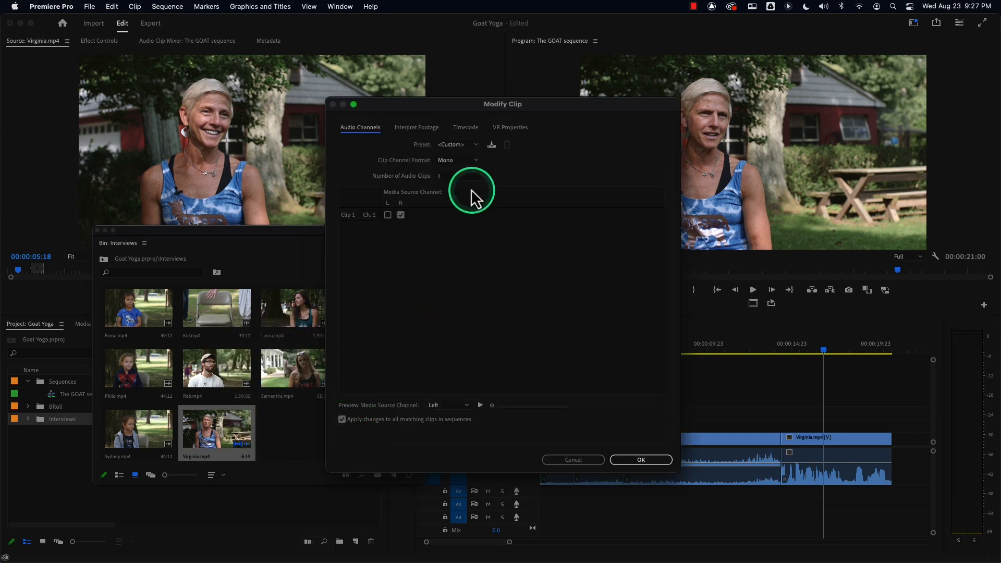
left_click(459, 177)
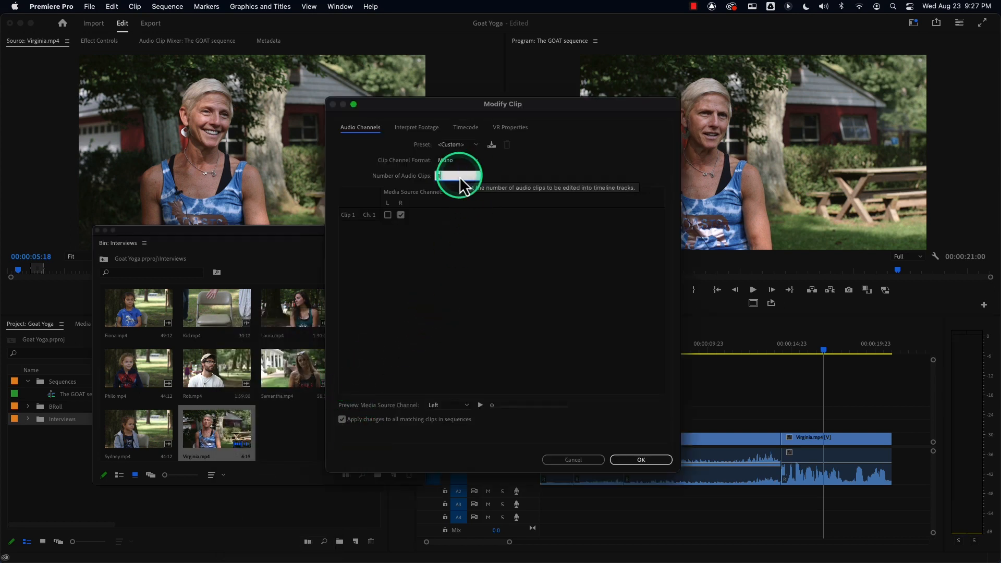
type("2")
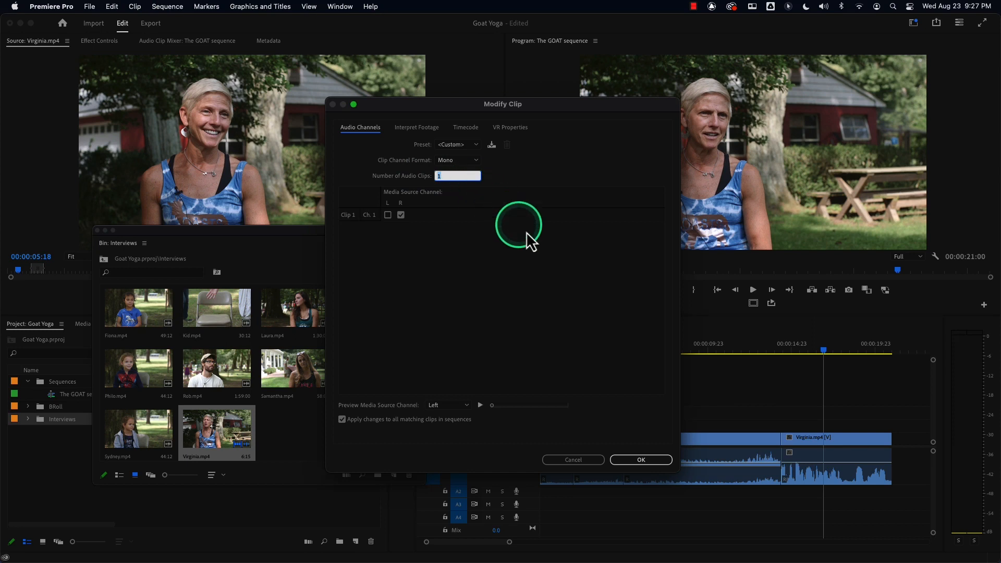
left_click(642, 459)
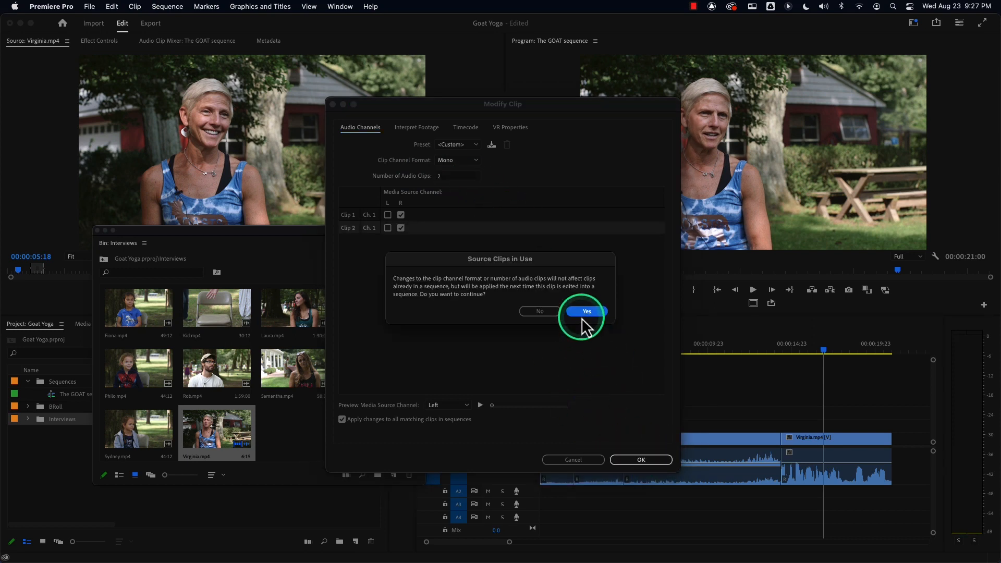
left_click(586, 311)
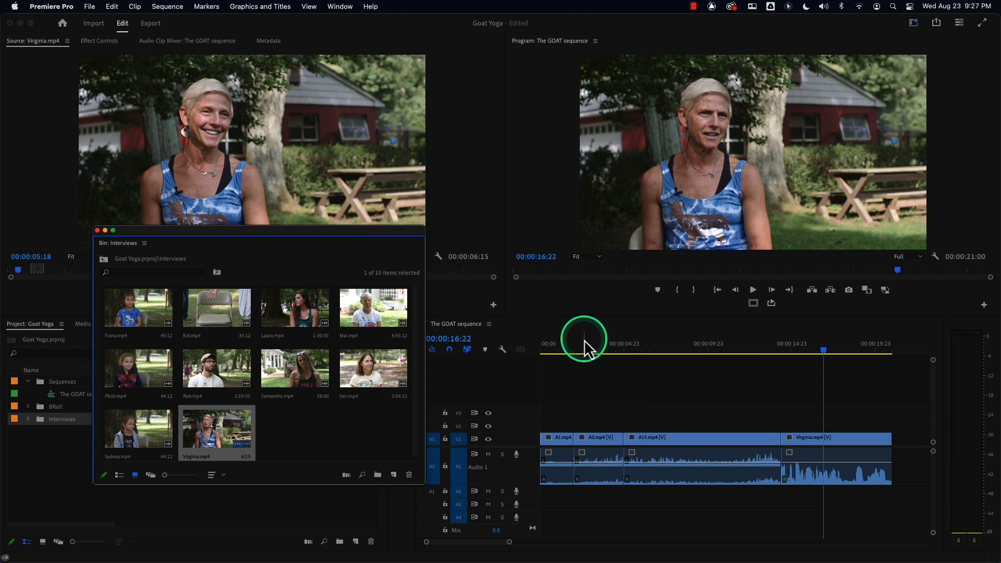
Assign the left media source channel to Clip 1 in the interview clip's audio channel settings, keeping the right channel on Clip 2.
right_click(239, 431)
mouse_move(269, 556)
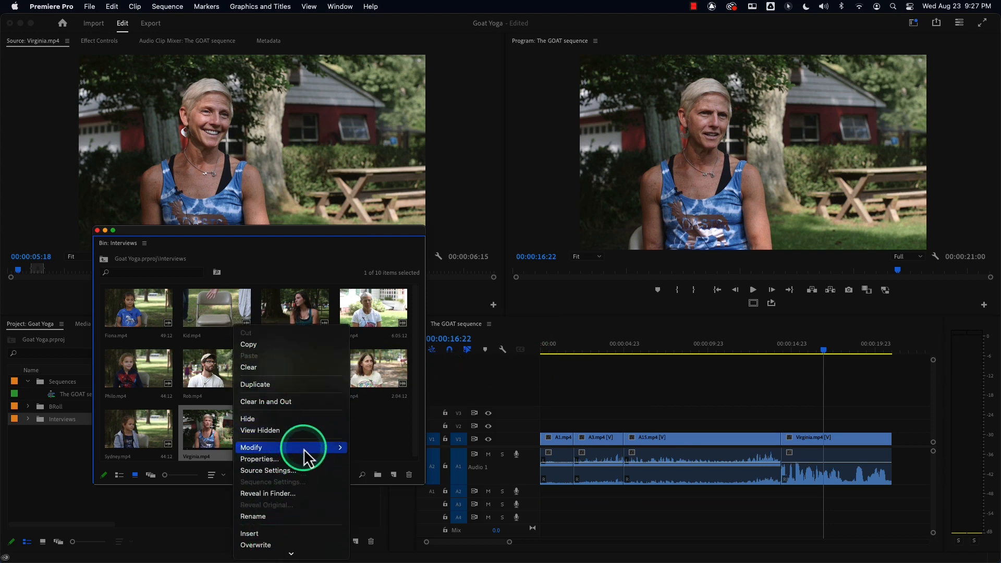
mouse_move(313, 447)
left_click(387, 447)
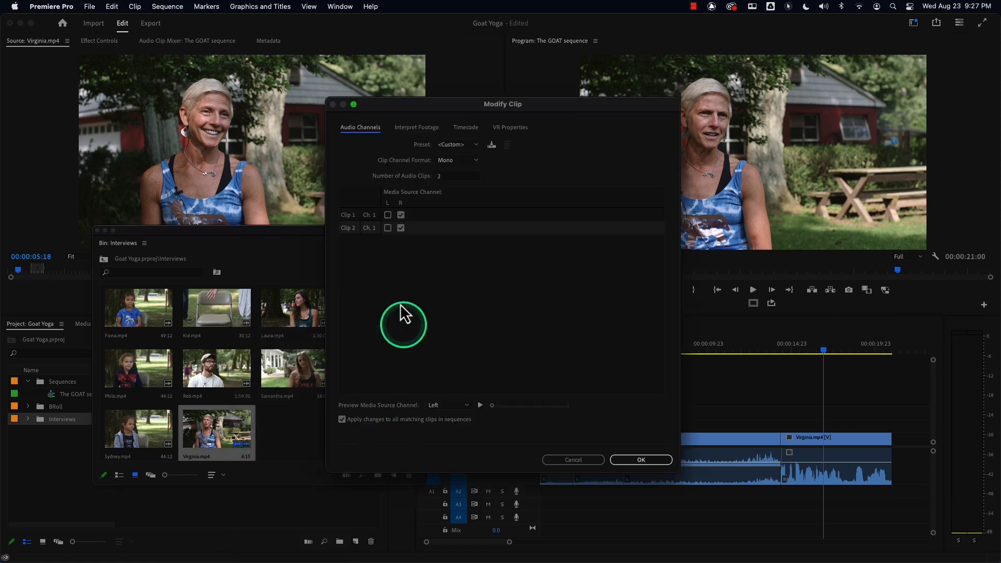
left_click(388, 215)
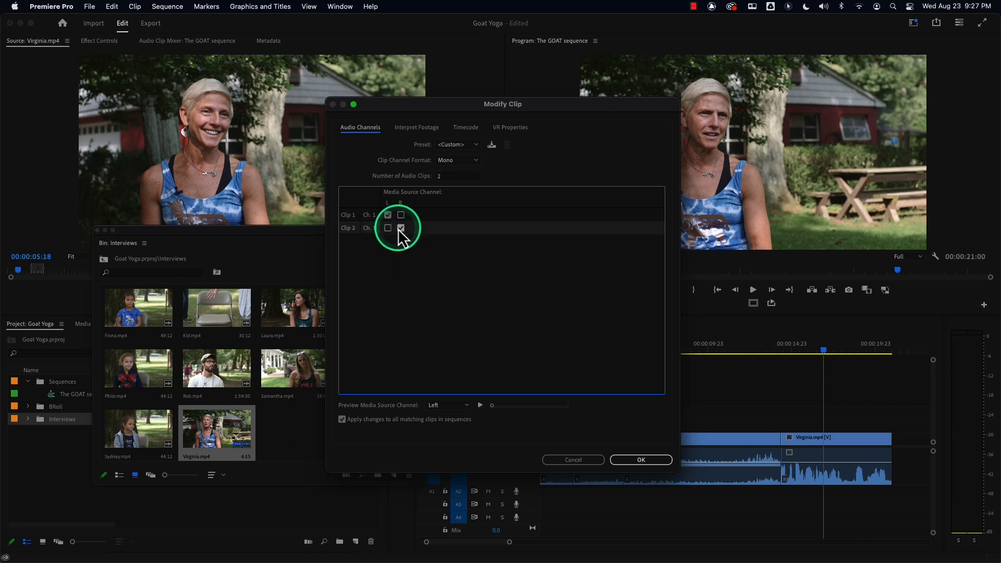
left_click(647, 460)
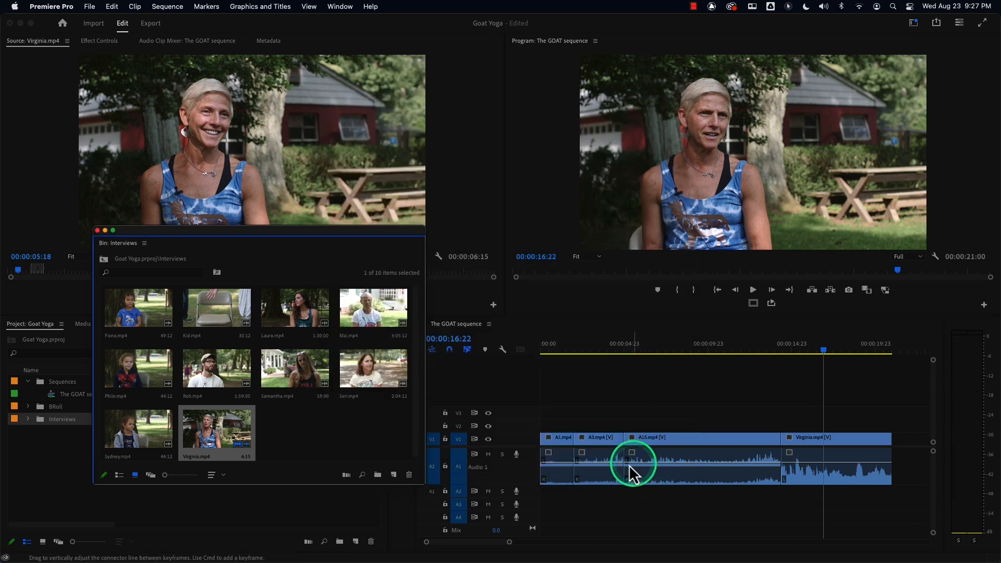
Patch source audio A1 and A2 to sequence tracks A1 and A2, and increase the height of track A2.
left_click_drag(133, 237, 74, 90)
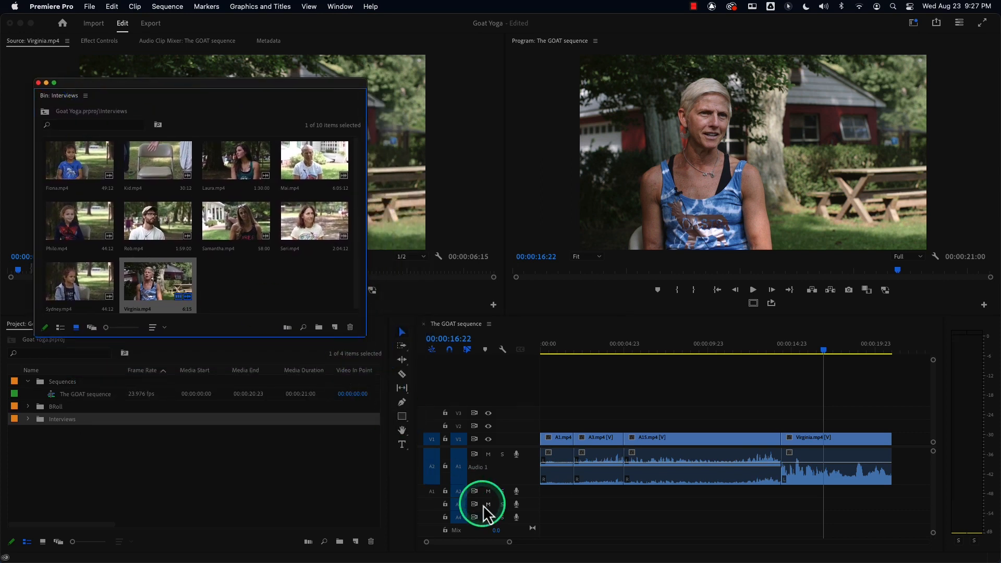
left_click(434, 491)
mouse_move(431, 480)
left_mouse_down()
mouse_move(426, 467)
mouse_move(445, 488)
mouse_move(449, 471)
mouse_move(444, 503)
mouse_move(429, 475)
left_mouse_up()
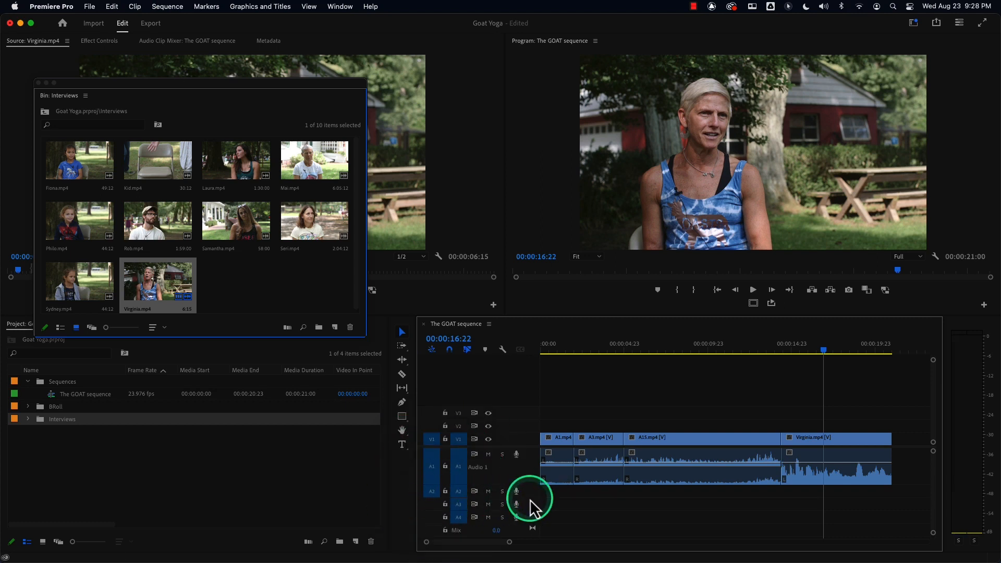
left_click_drag(531, 497, 529, 509)
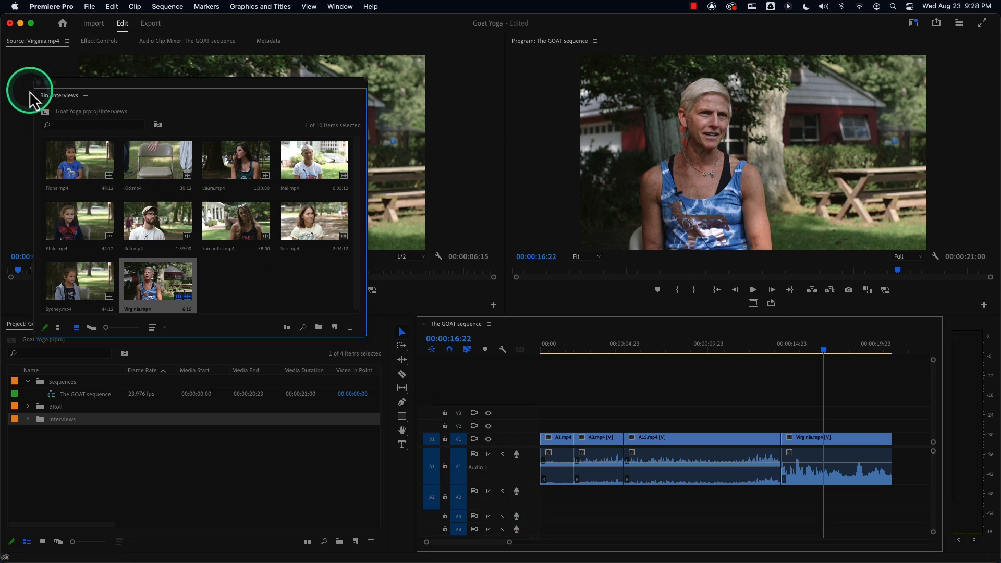
left_click(39, 83)
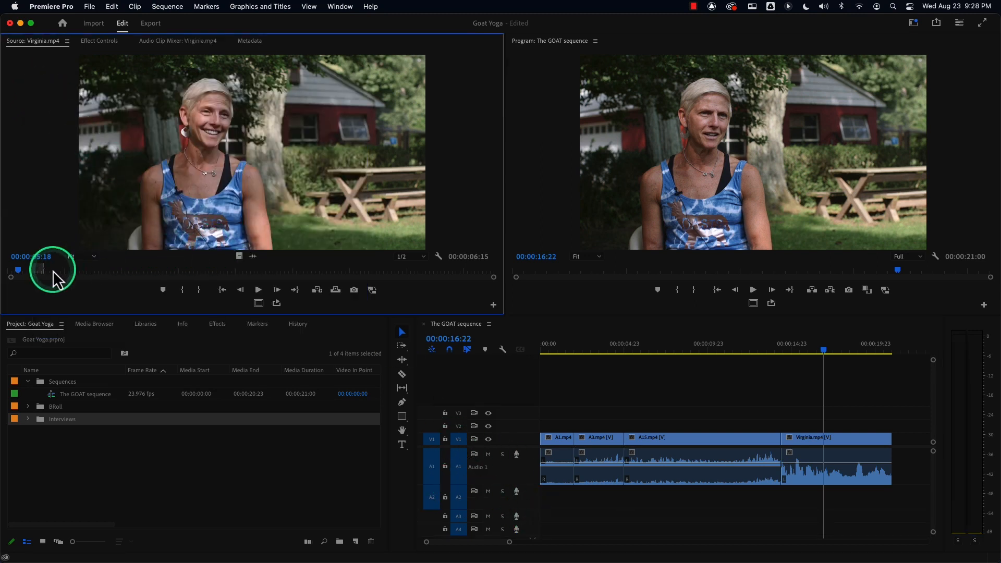
Solo the left output channel and play the interview source clip from 00:00:06:20 to check its sound.
mouse_move(36, 270)
left_mouse_down()
mouse_move(61, 271)
mouse_move(20, 270)
left_mouse_up()
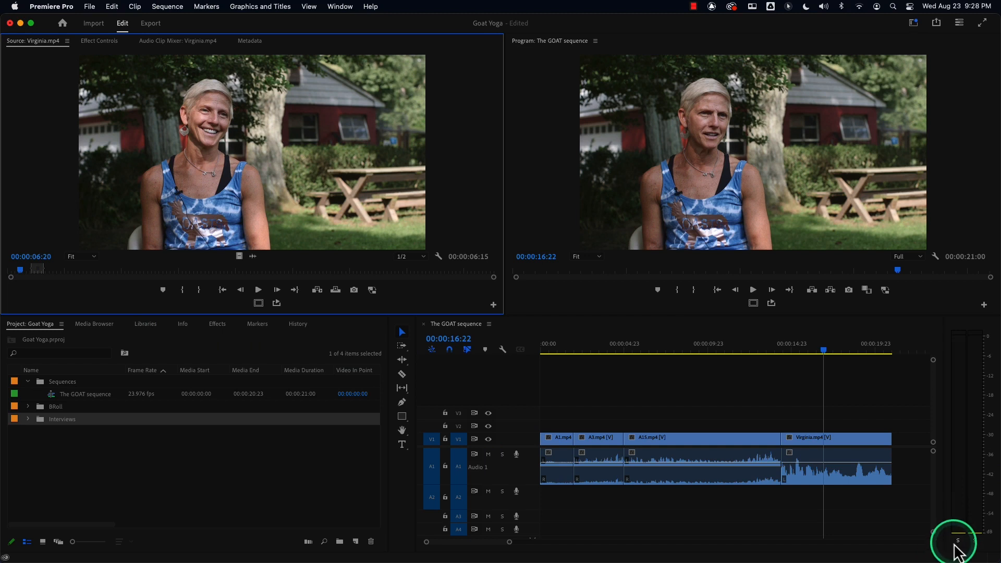
left_click(958, 541)
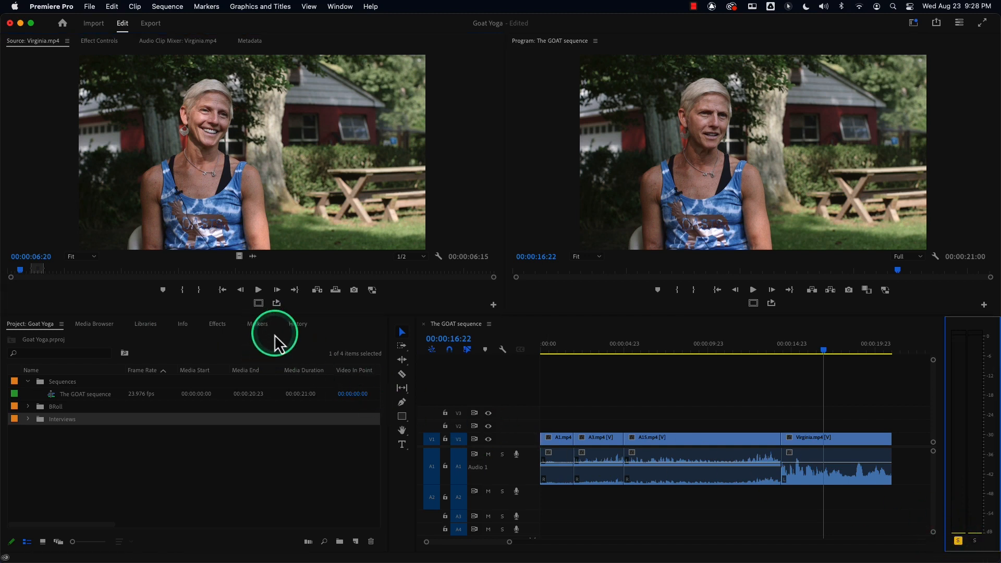
key("space")
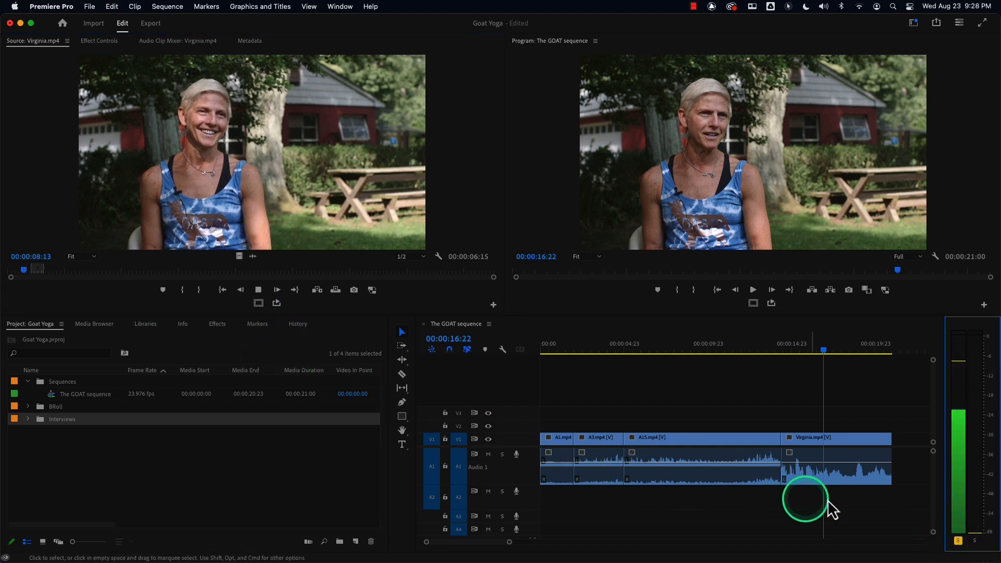
key("space")
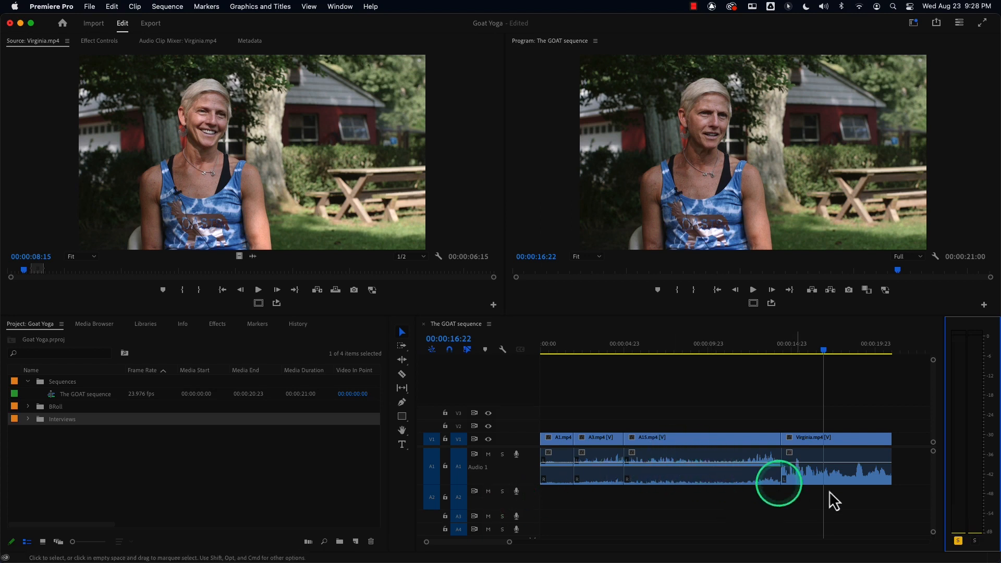
left_click(957, 542)
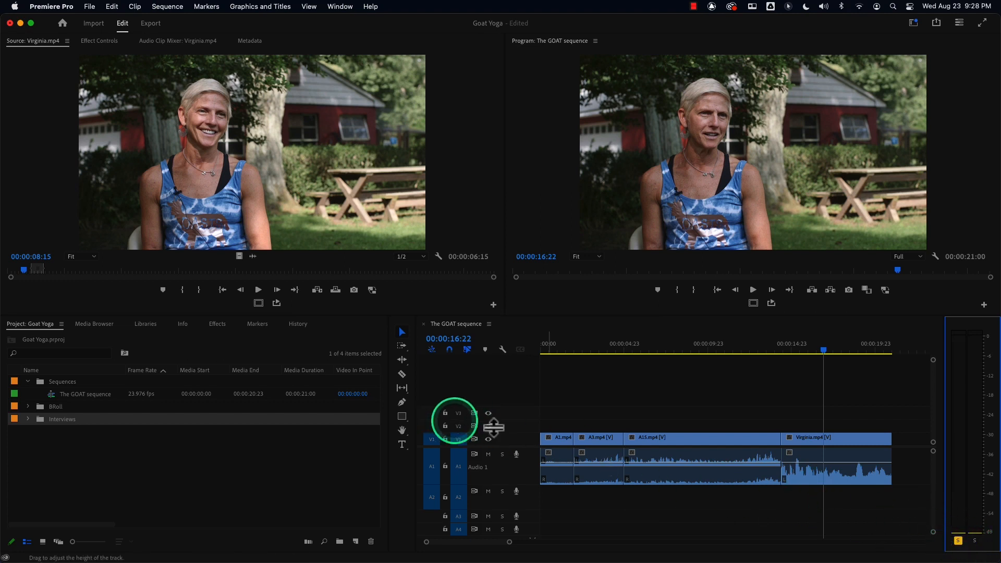
key("space")
key("space")
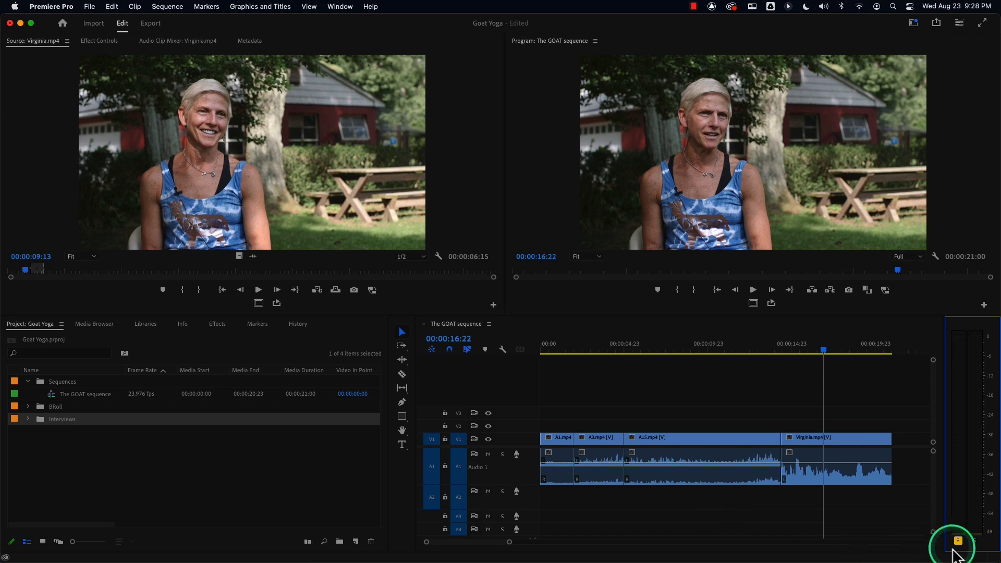
Solo the right output channel, play the interview source clip from about 00:00:16:04, and turn the solo off.
left_click(958, 542)
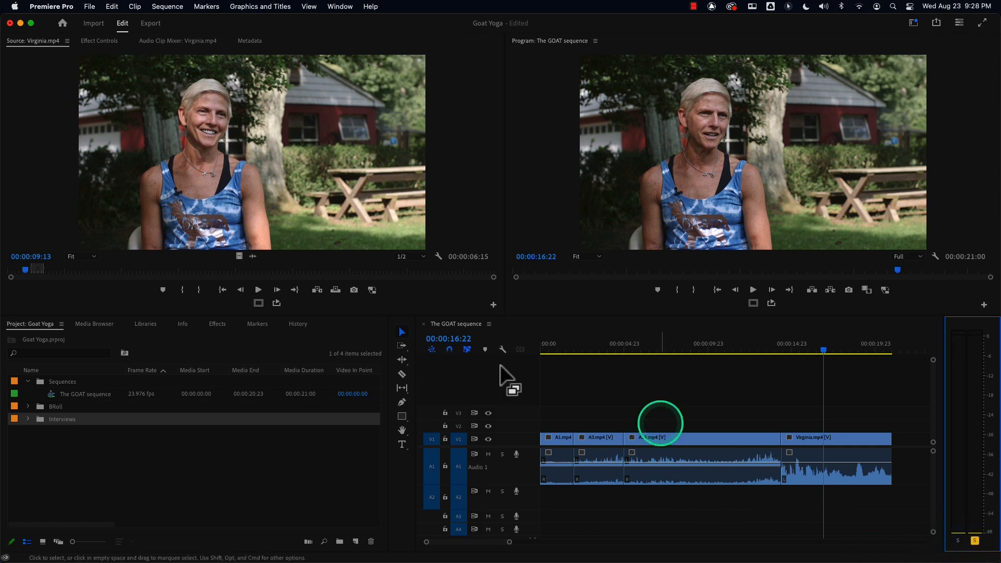
left_click(40, 270)
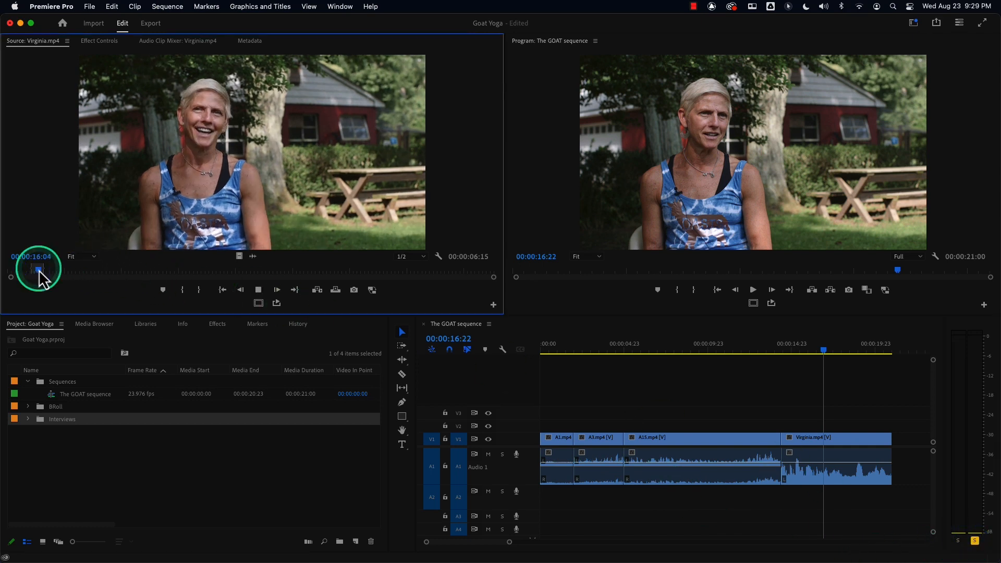
key("space")
key("space")
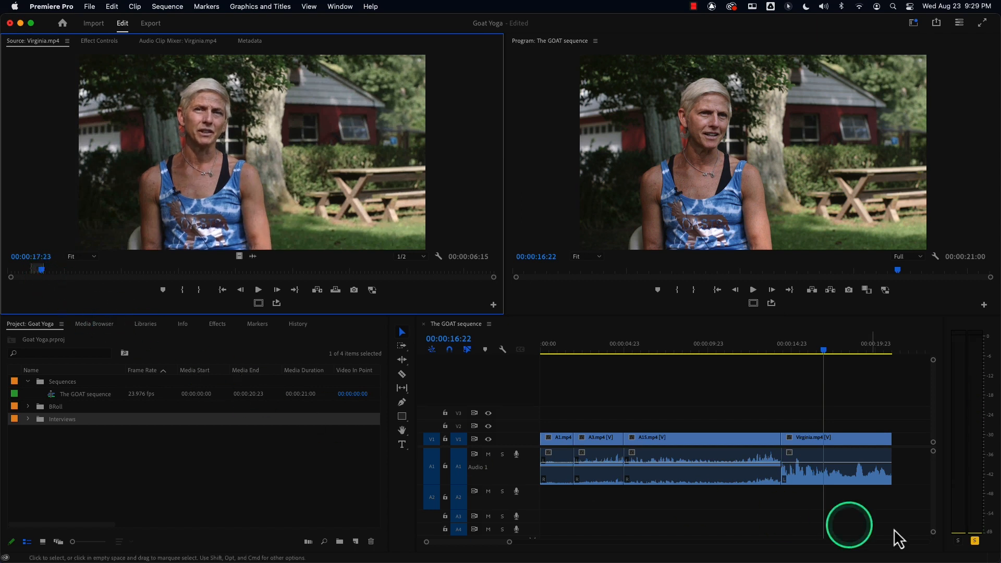
left_click(975, 542)
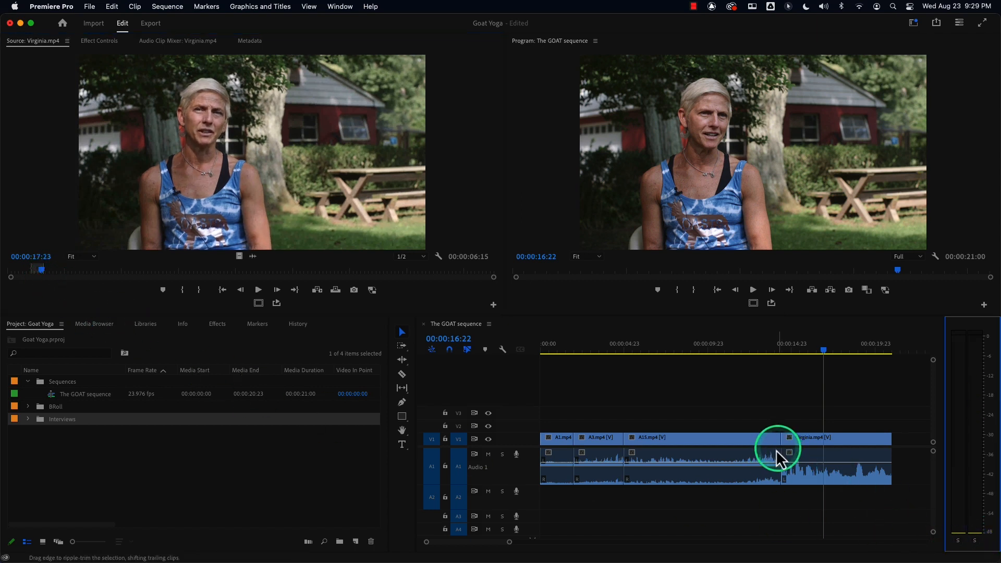
Mark the interview clip's span from 00:00:14:09 in The GOAT sequence and overwrite it with the source video and only source channel A2 on track A1.
left_click_drag(800, 353, 787, 346)
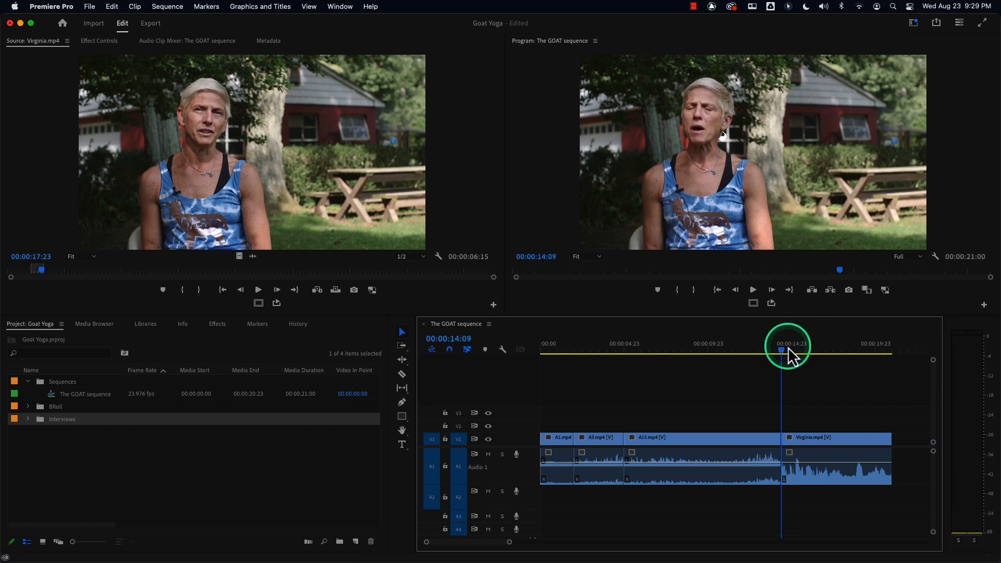
key("i")
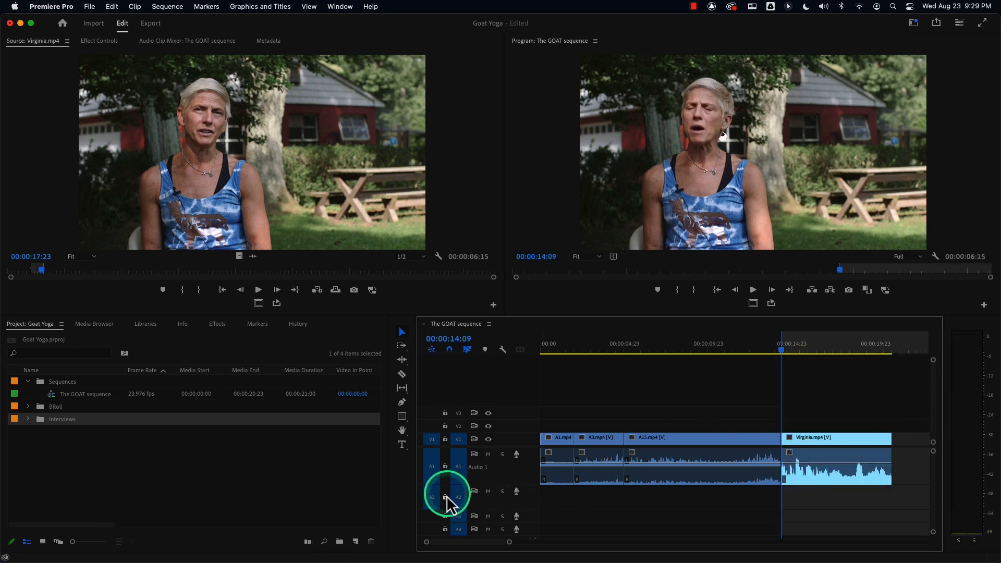
left_click_drag(435, 487, 436, 505)
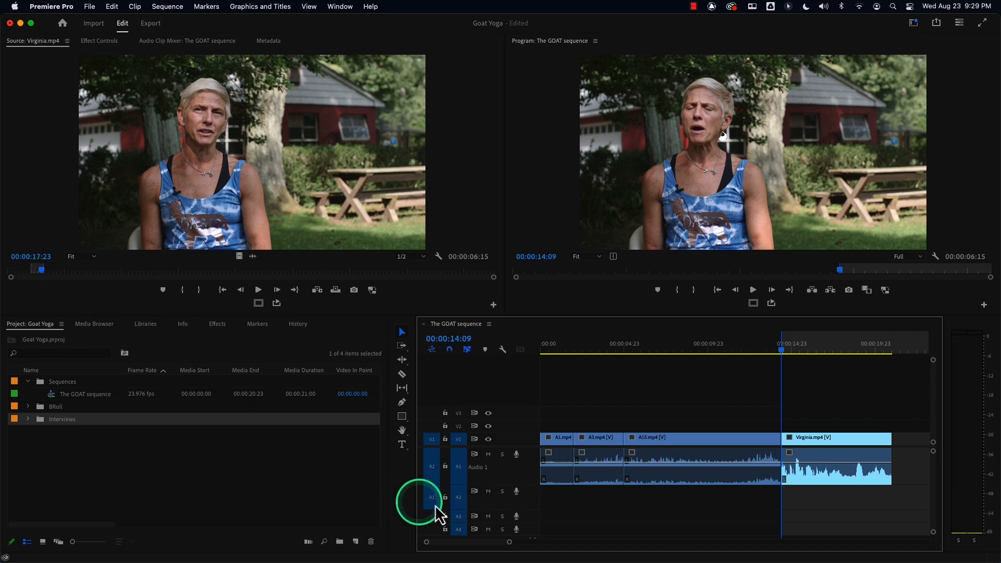
left_click(436, 499)
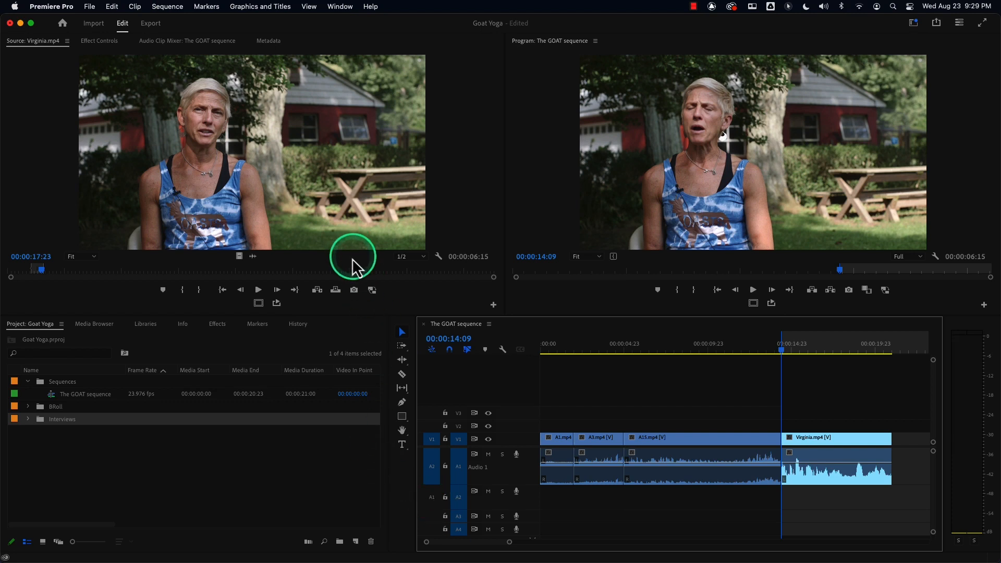
left_click(336, 299)
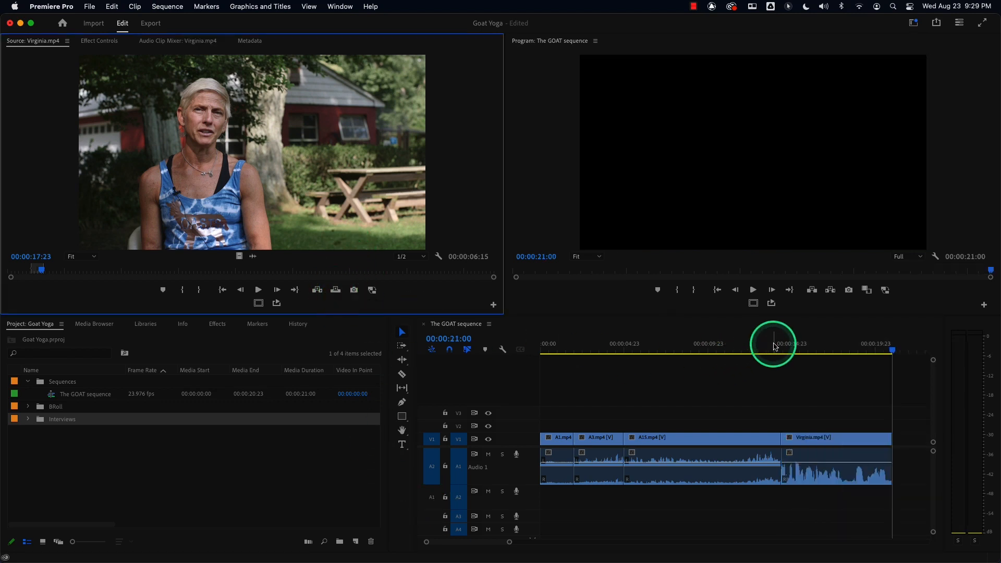
Play The GOAT sequence from 00:00:14:00 to check the replaced interview's sound, and select the interview clip in the timeline.
left_click(775, 348)
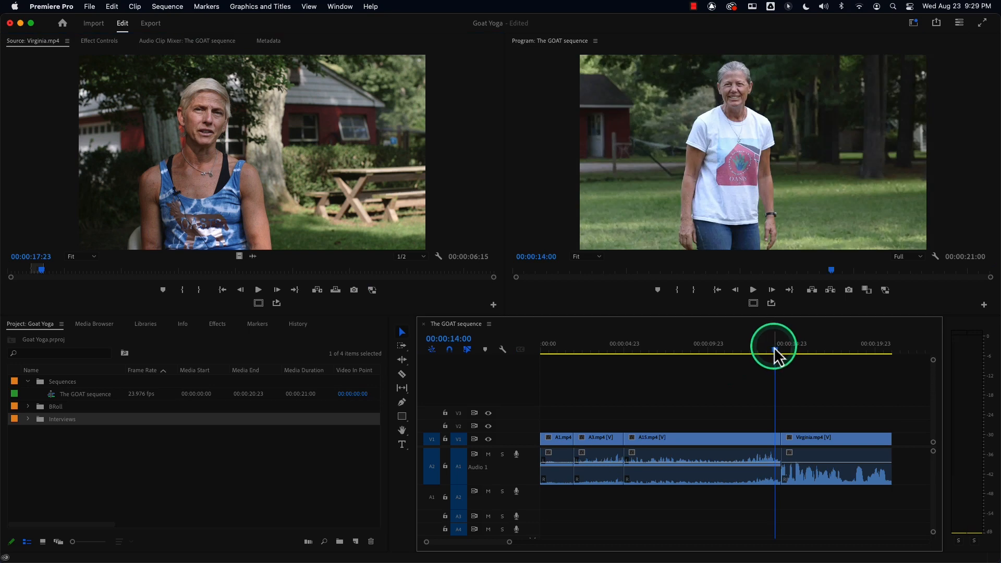
key("space")
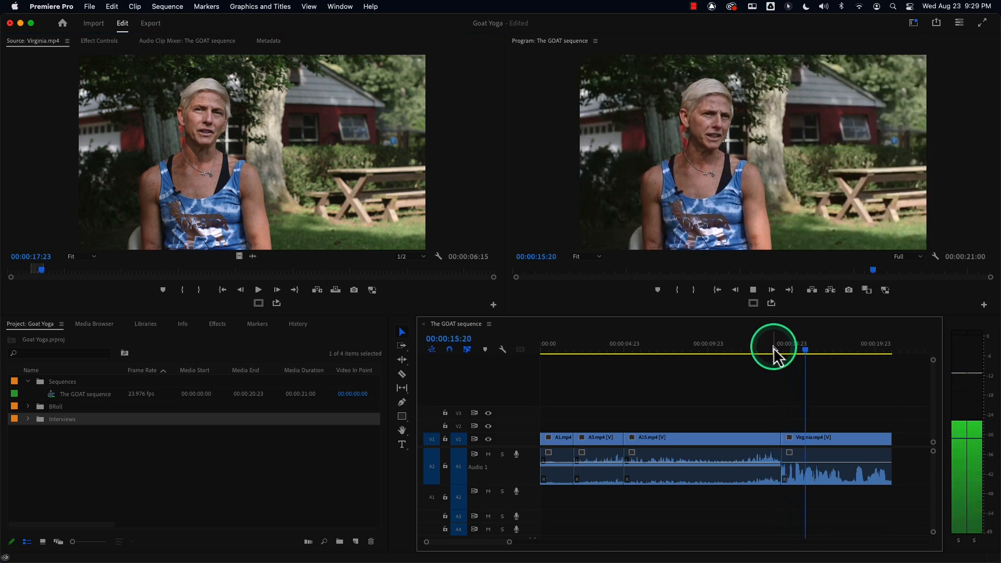
key("space")
left_click(845, 438)
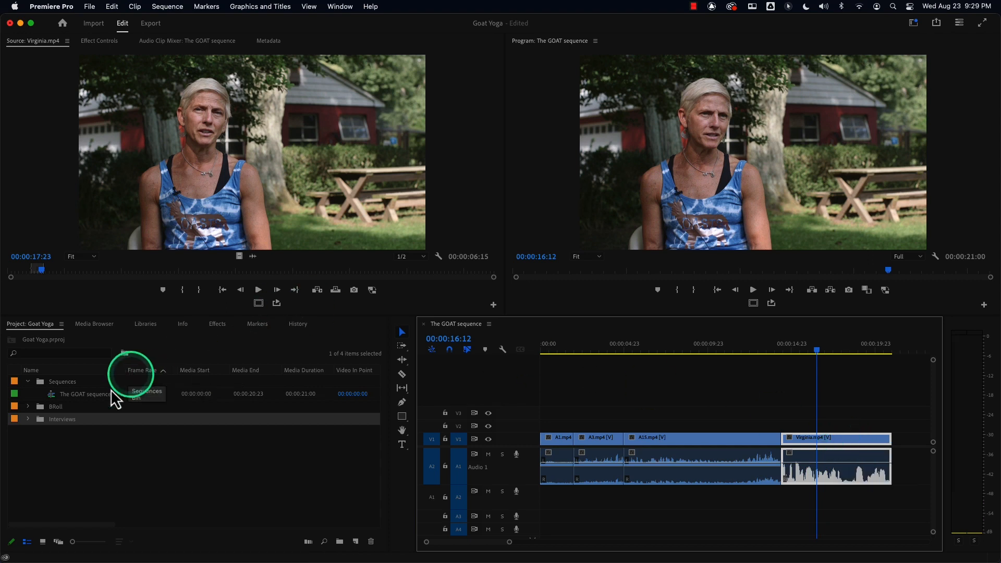
Set the interview clip's number of audio clips to 1, using the right media source channel, and accept the change.
double_click(39, 423)
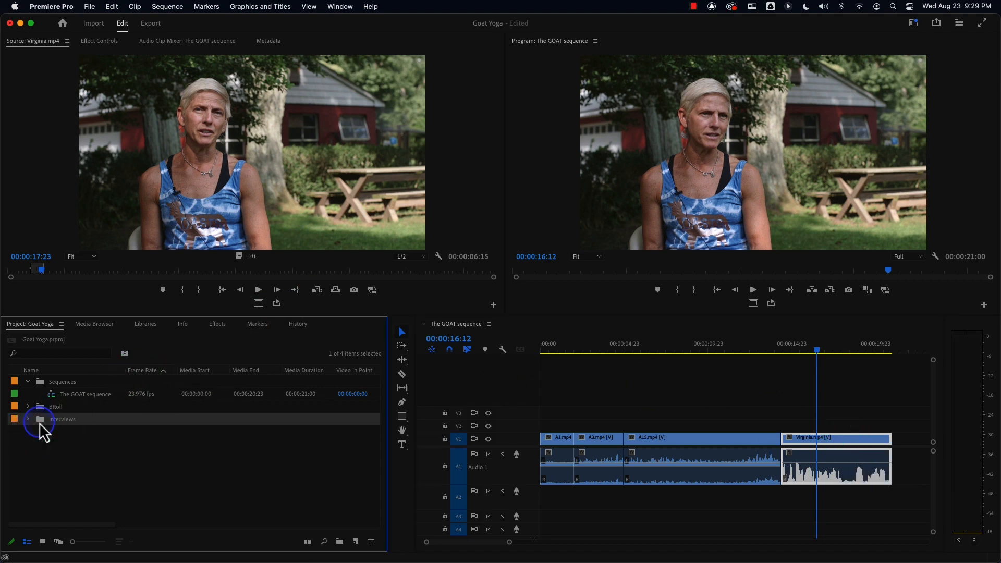
right_click(173, 246)
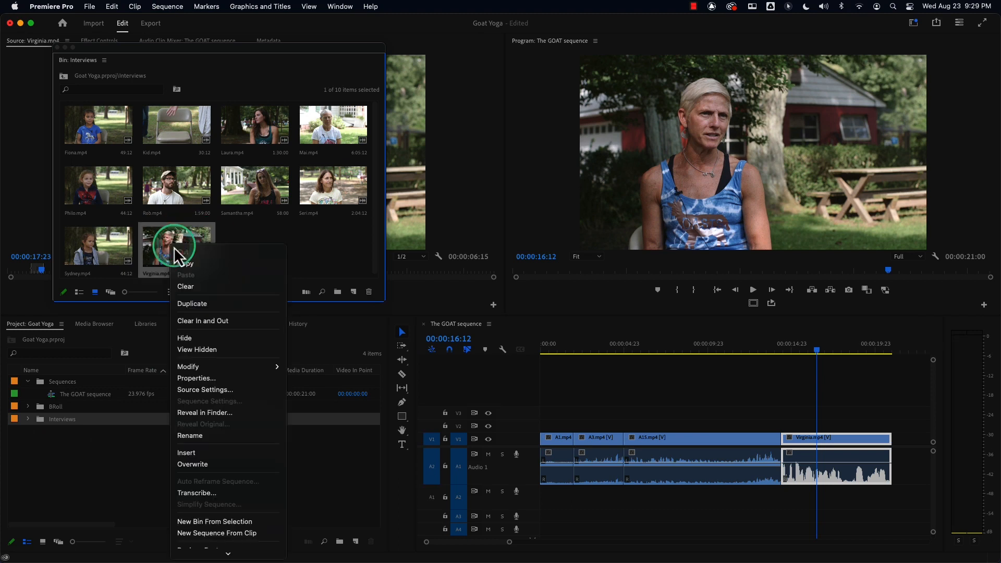
mouse_move(230, 367)
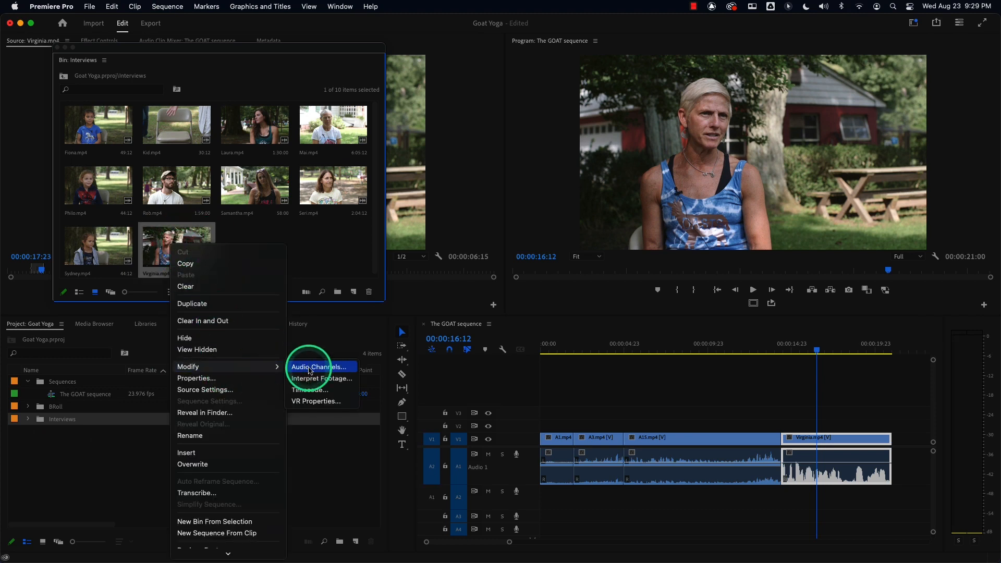
left_click(310, 370)
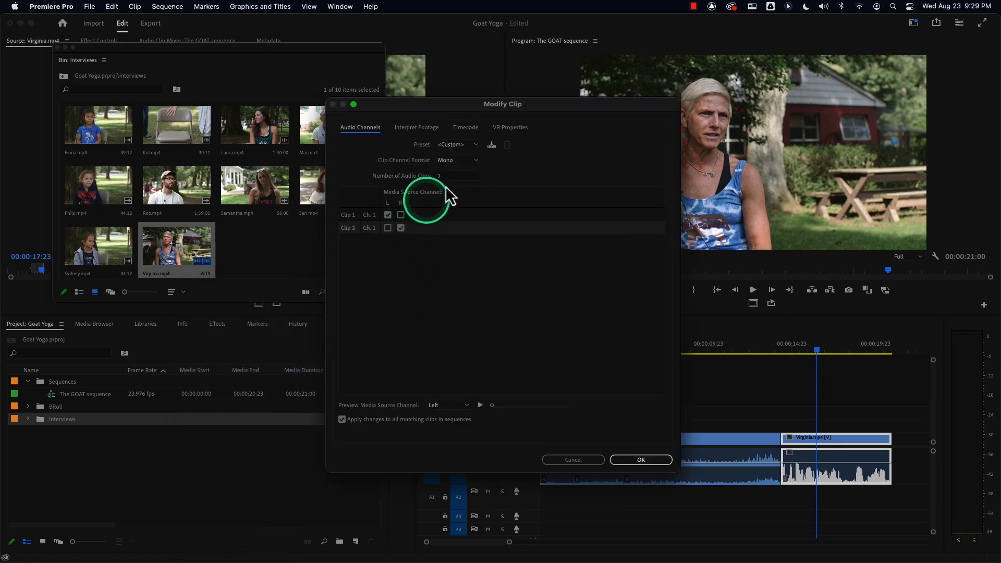
left_click_drag(455, 177, 423, 179)
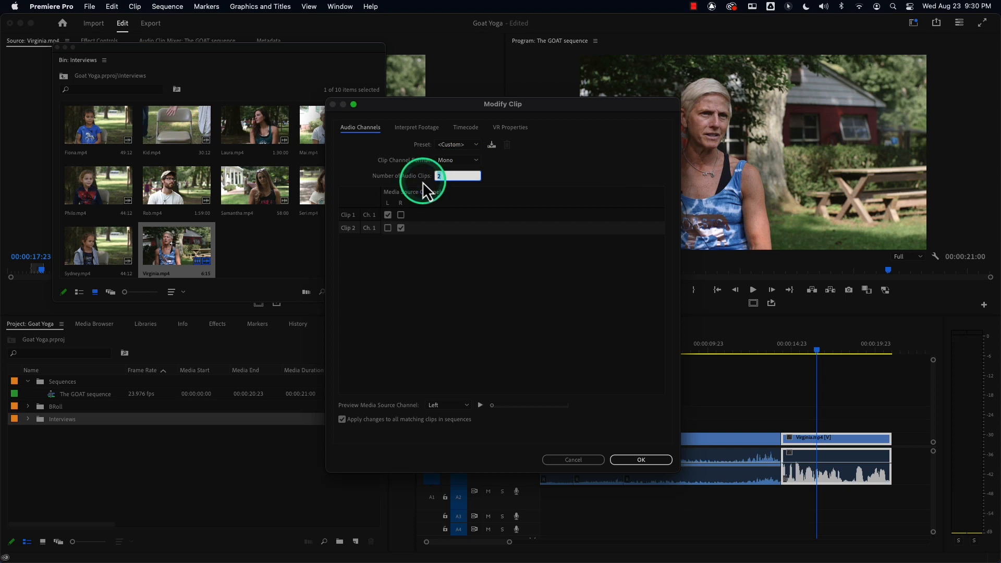
type("1")
left_click(504, 302)
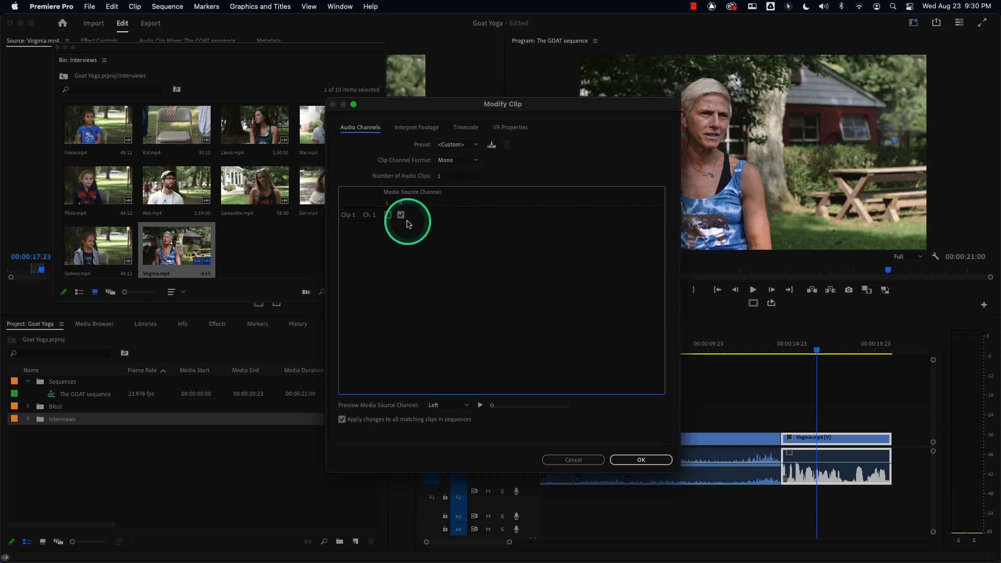
left_click(634, 461)
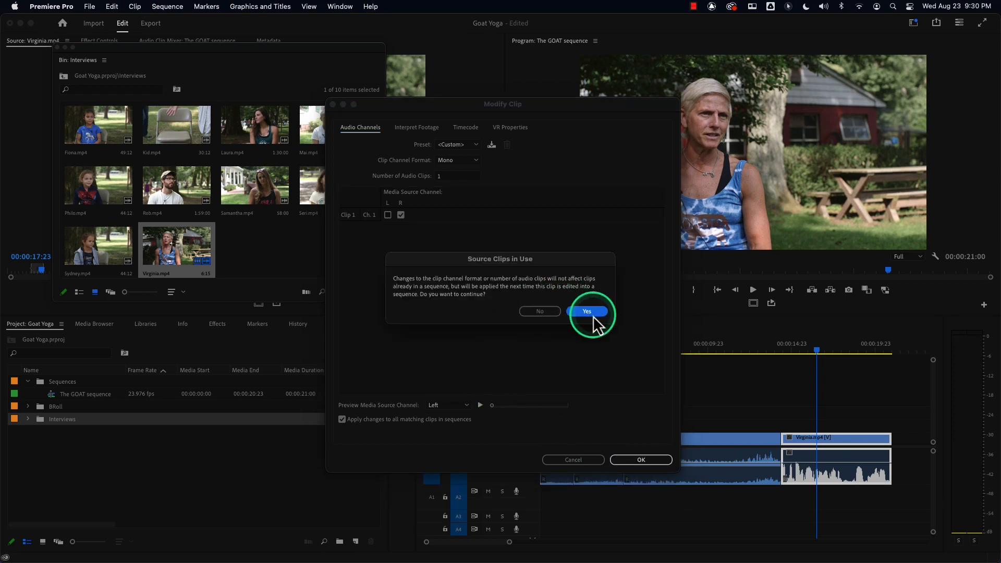
left_click(595, 312)
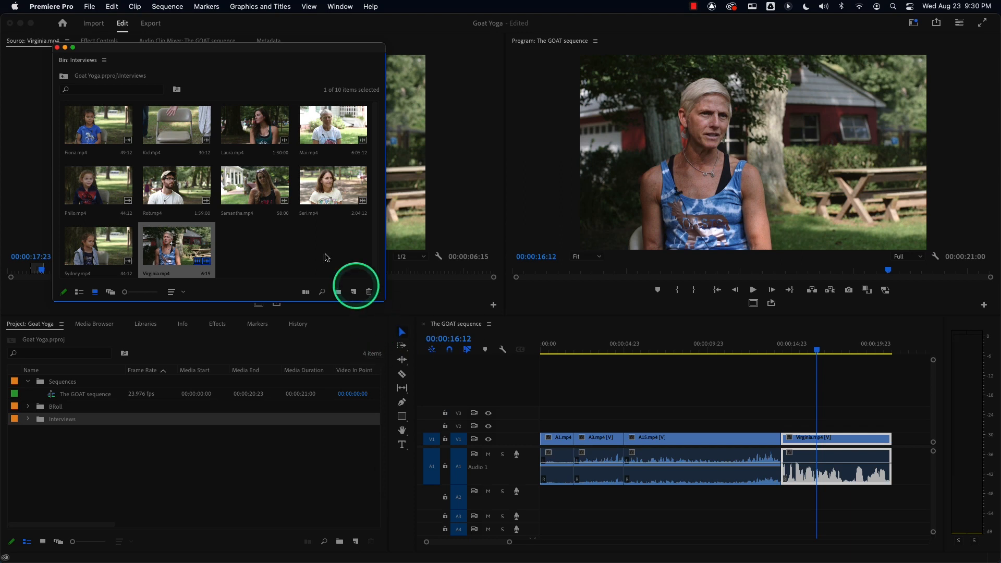
left_click(252, 251)
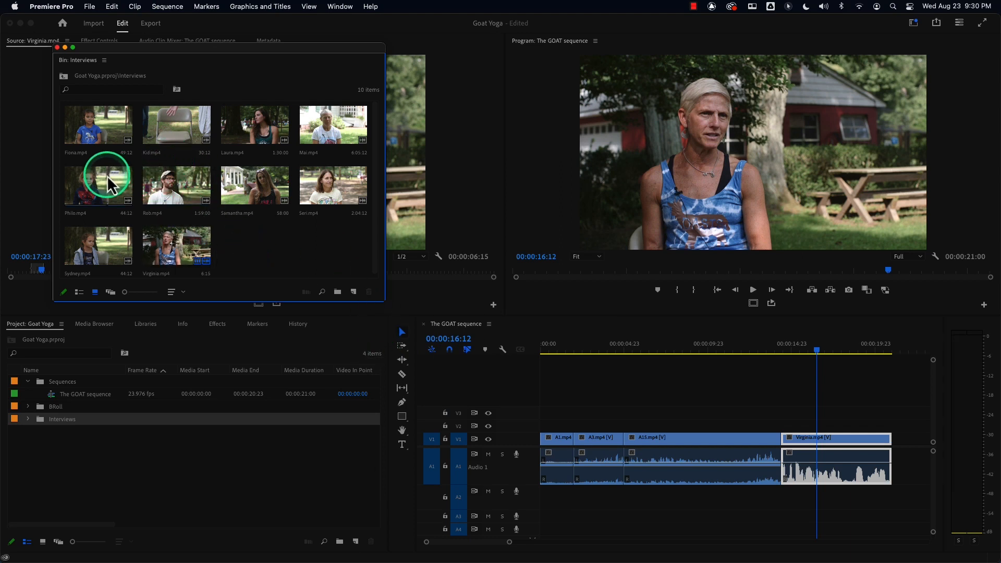
Set the audio channels of all clips in the Interviews bin to Mono using only the right media source channel, and accept the change.
key("super+a")
right_click(186, 195)
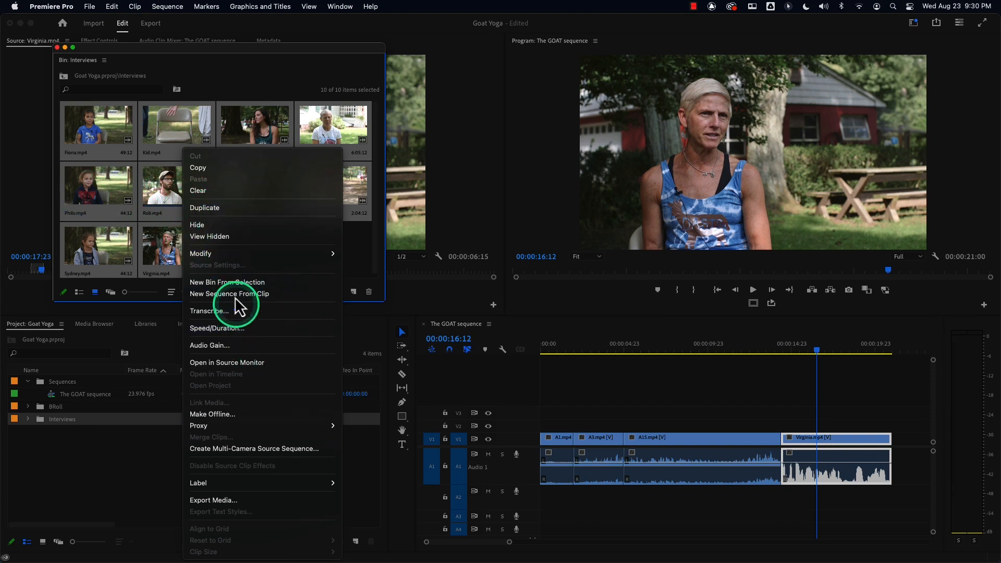
mouse_move(234, 255)
left_click(357, 256)
left_click(472, 161)
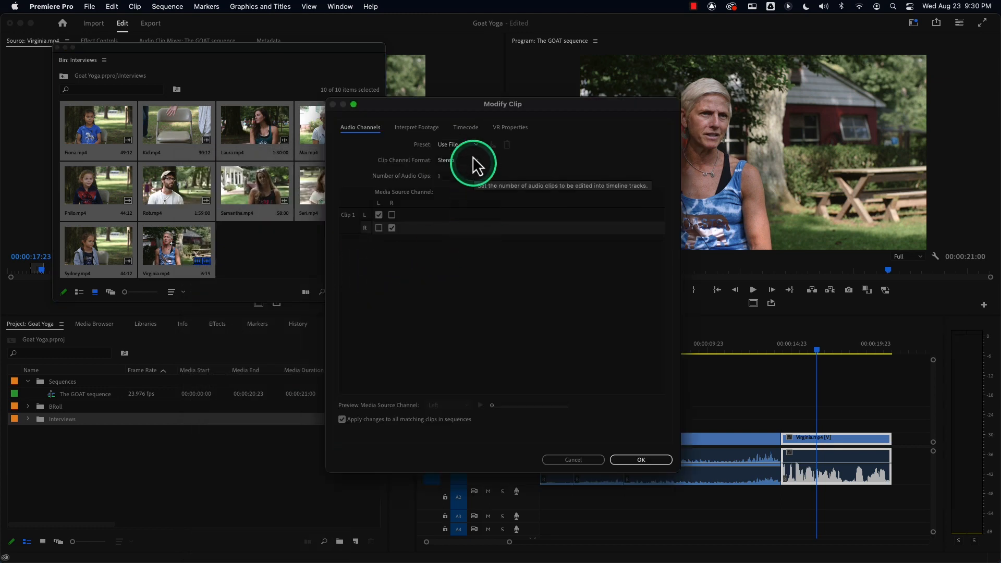
left_click(467, 167)
left_click(400, 215)
left_click(667, 475)
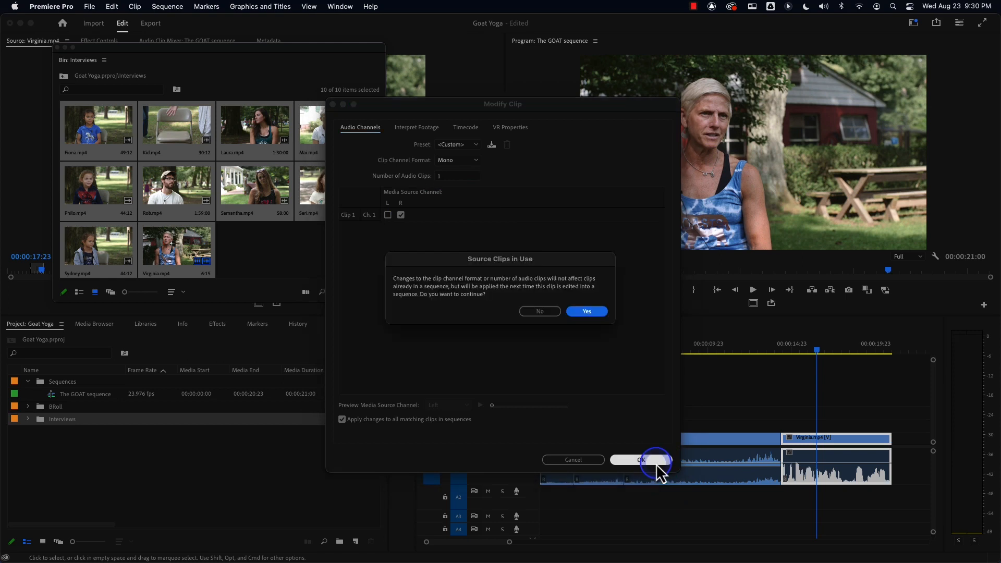
left_click(586, 313)
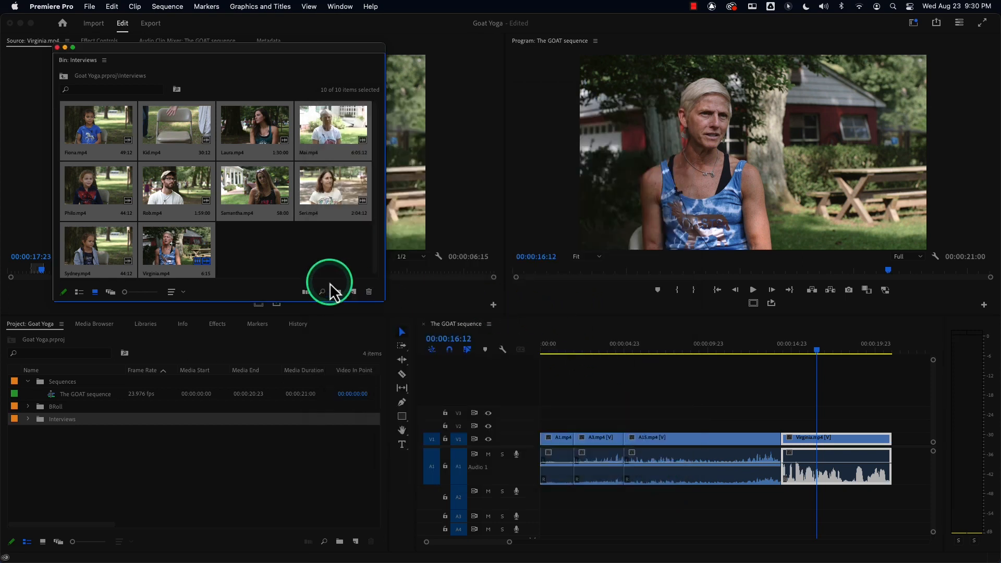
Mark an In point at the interview clip's start, 00:00:14:09, and overwrite the clip with the marked source section.
left_click(756, 350)
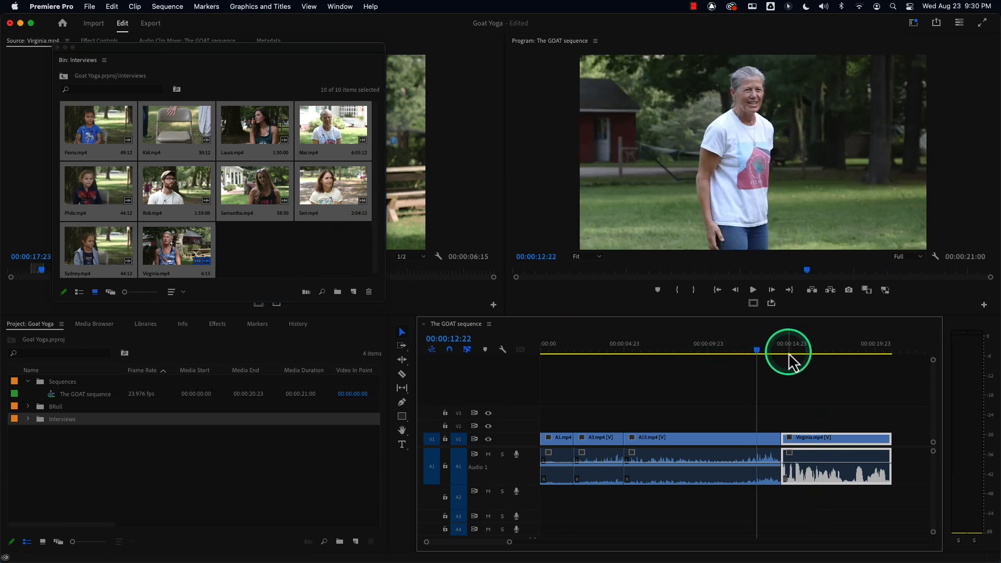
key("Down")
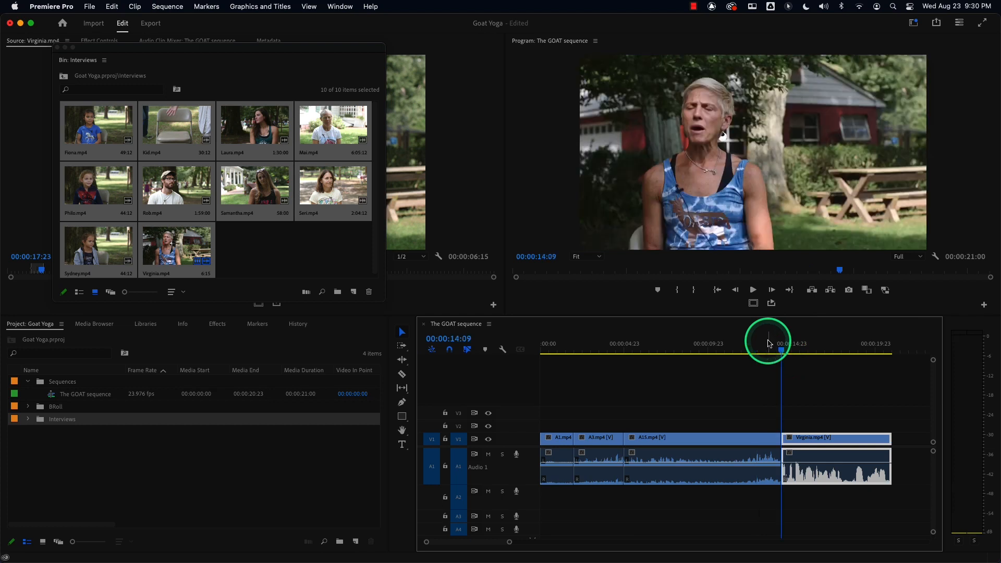
key("d")
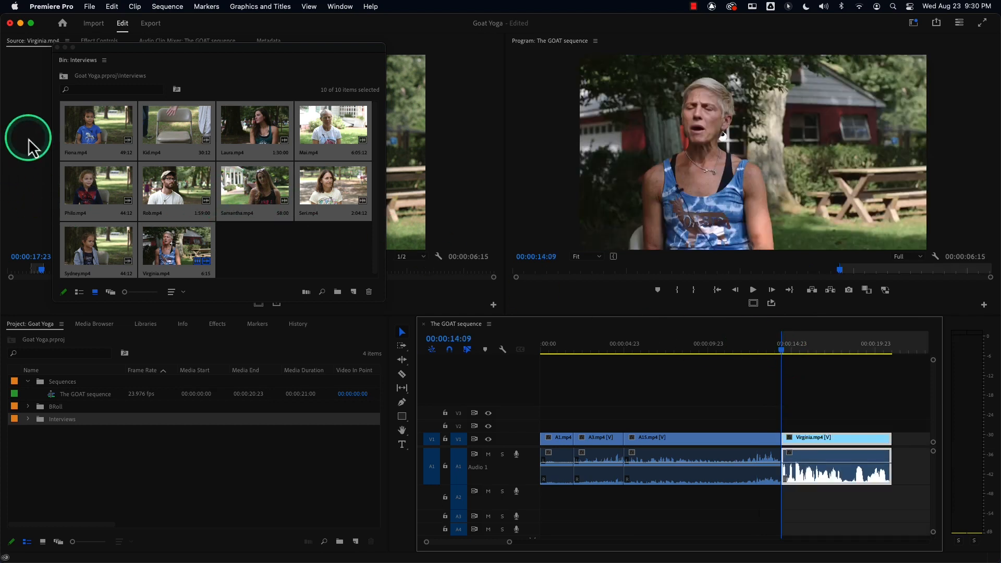
left_click(57, 48)
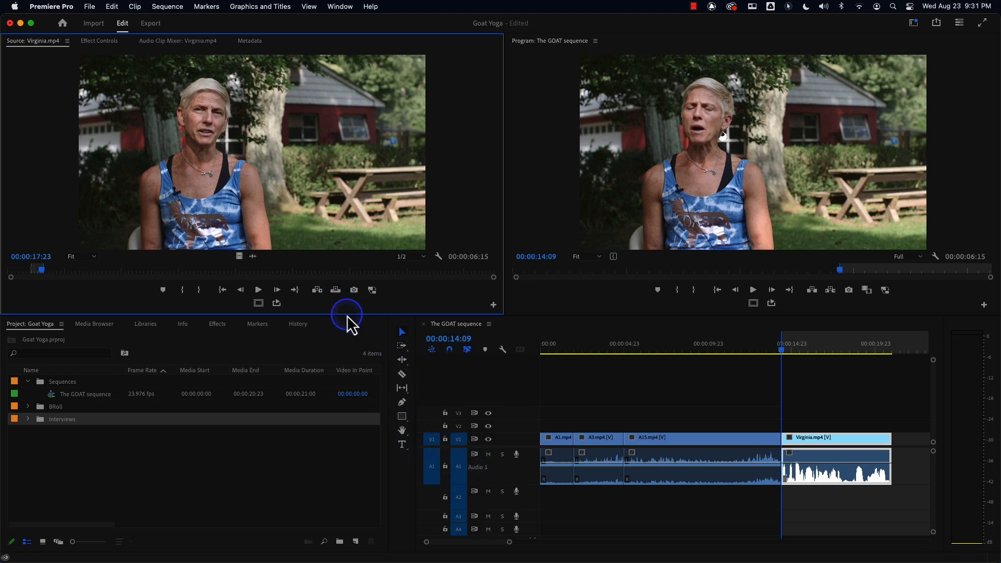
key("period")
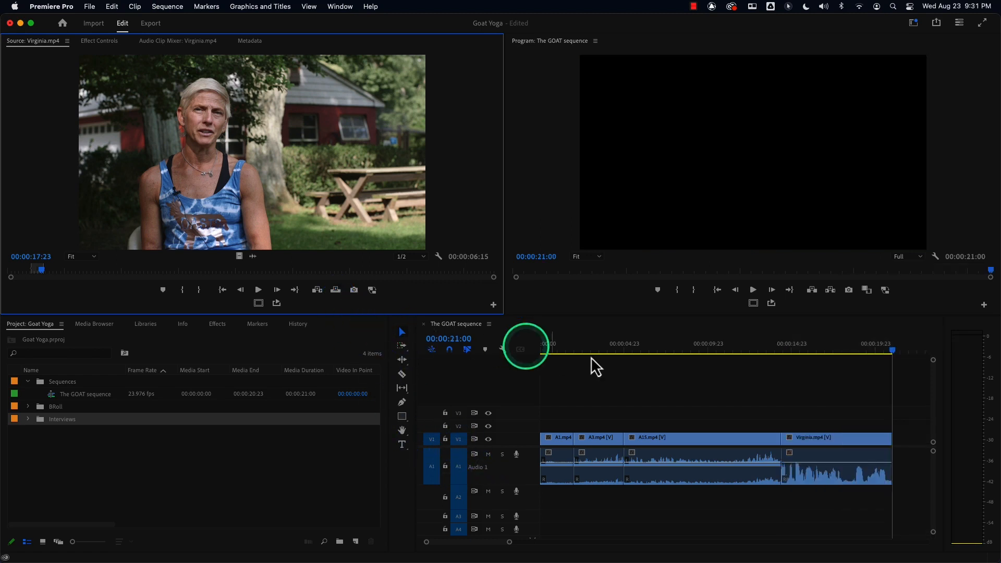
Play The GOAT sequence twice from shortly before the interview clip to check its replaced sound through to the end.
left_click(744, 351)
key("space")
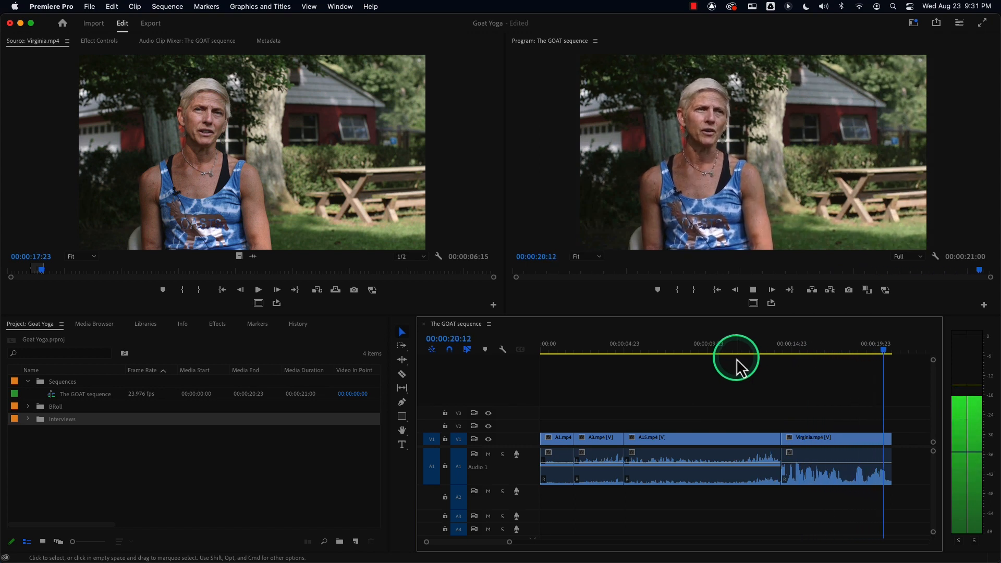
key("space")
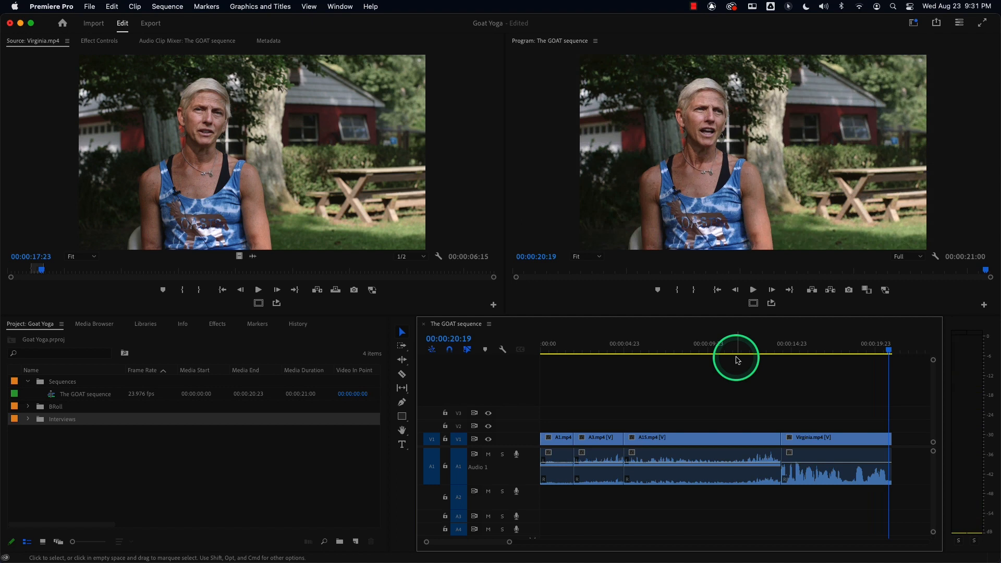
left_click(768, 349)
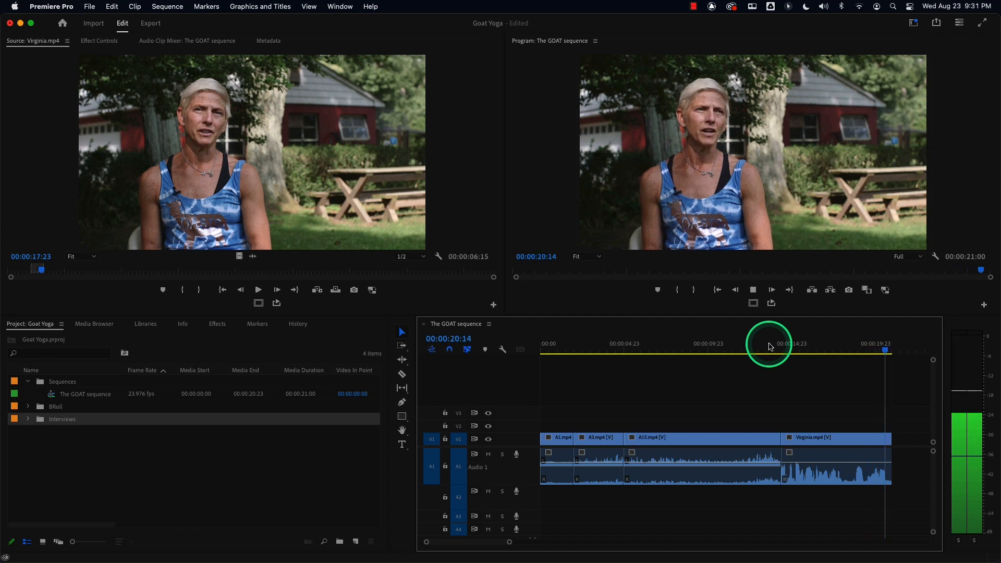
key("space")
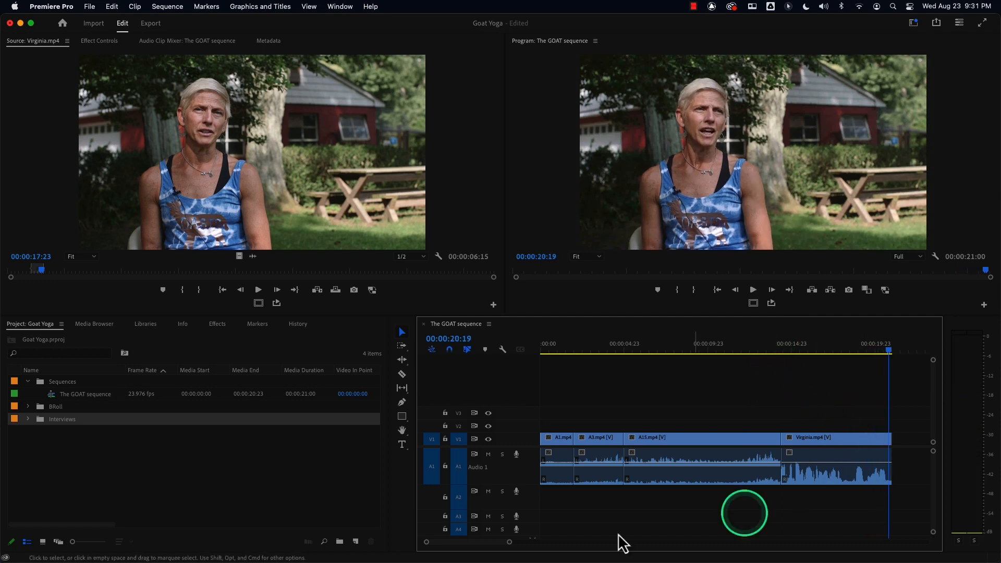
Play the last second of the interview clip to locate where the speech ends, and mark an In point at 00:00:20:18.
left_click_drag(510, 544, 539, 541)
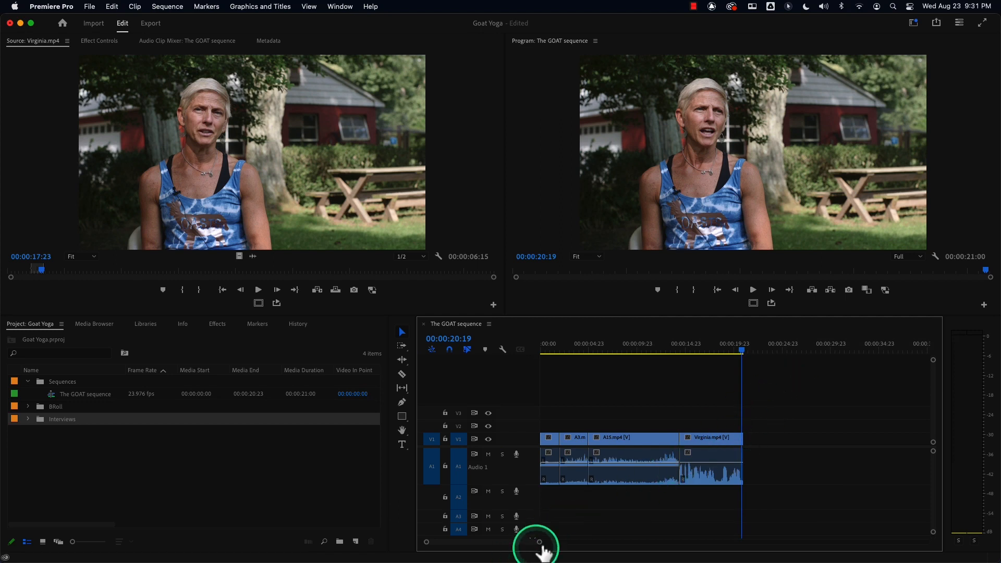
left_click_drag(540, 545, 462, 541)
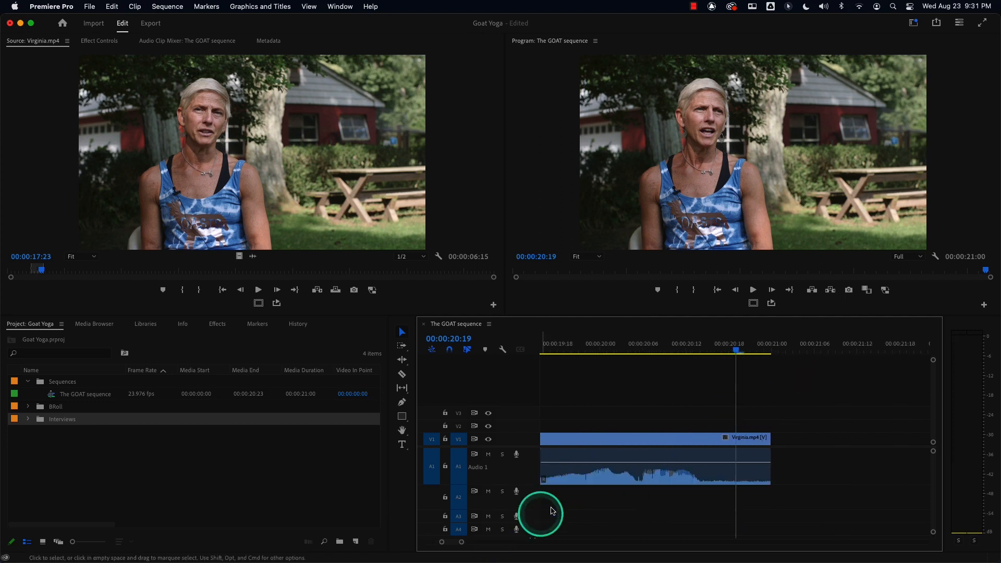
left_click_drag(710, 353, 564, 355)
key("space")
key("space")
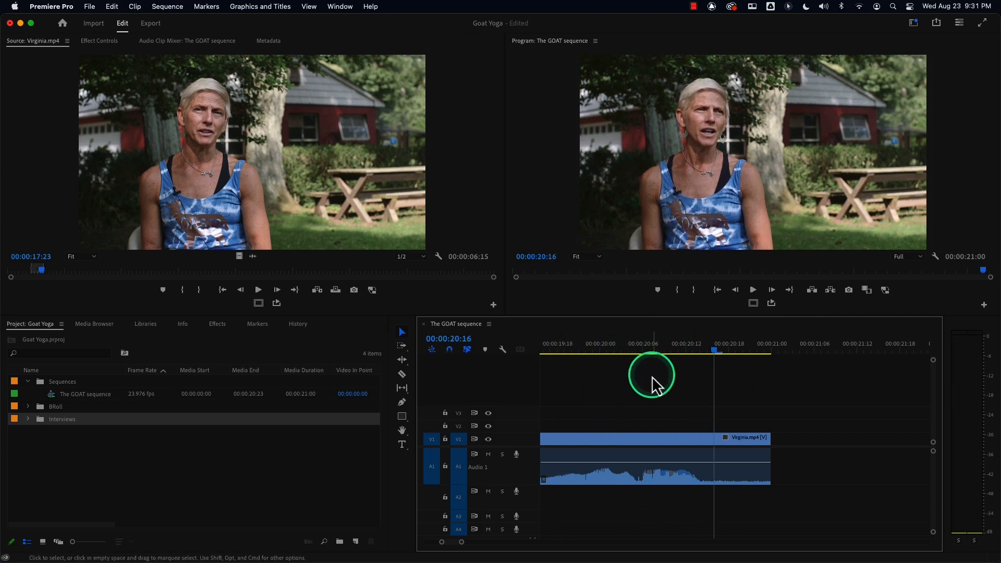
left_click_drag(690, 351, 592, 369)
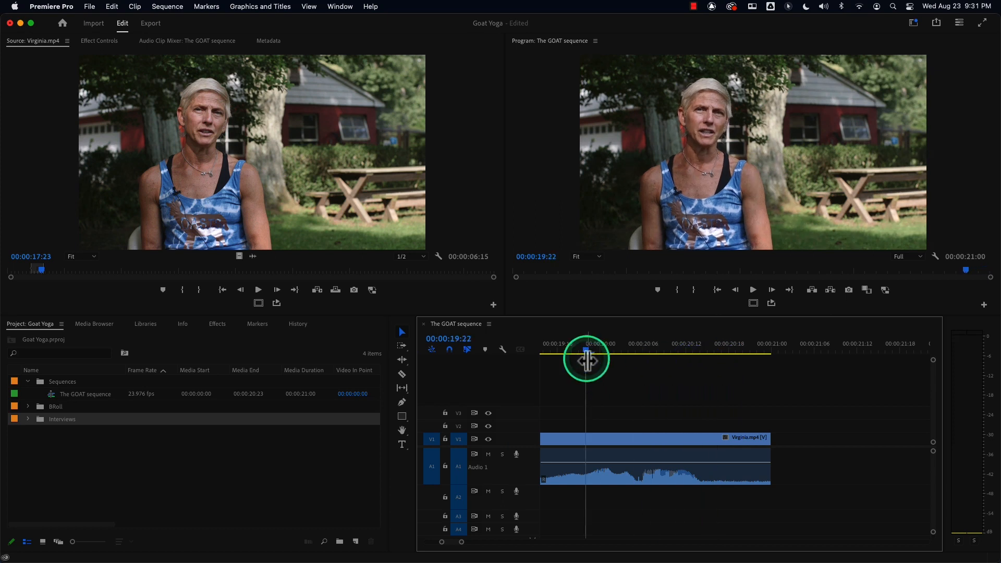
key("space")
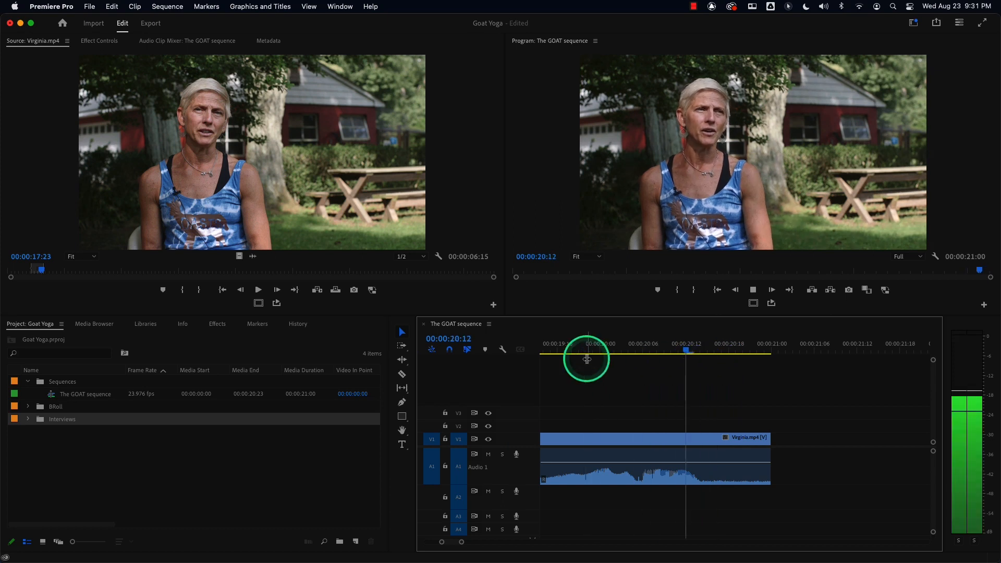
key("space")
key("i")
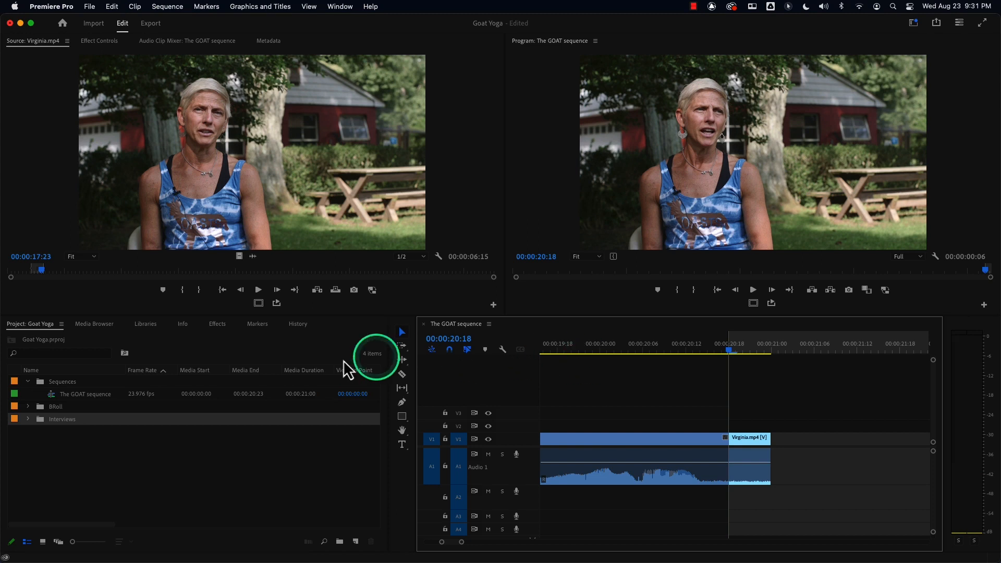
Open the 6:05:12 clip from the Interviews bin as the source and mark its section from 00:02:49:17 to 00:02:57:09.
double_click(52, 419)
double_click(324, 157)
left_click_drag(123, 57, 138, 329)
mouse_move(241, 268)
left_mouse_down()
mouse_move(261, 267)
mouse_move(202, 265)
mouse_move(230, 265)
left_mouse_up()
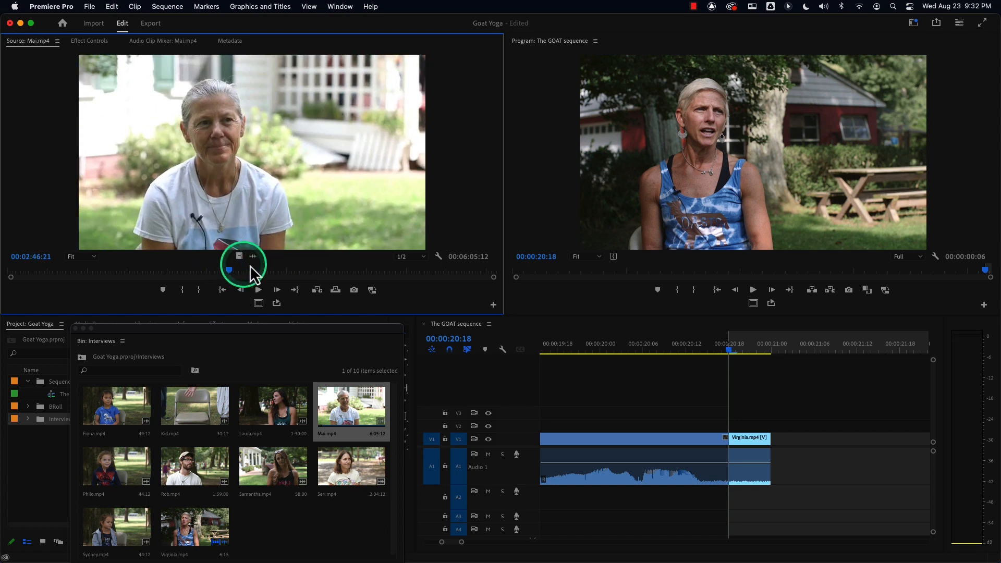
key("space")
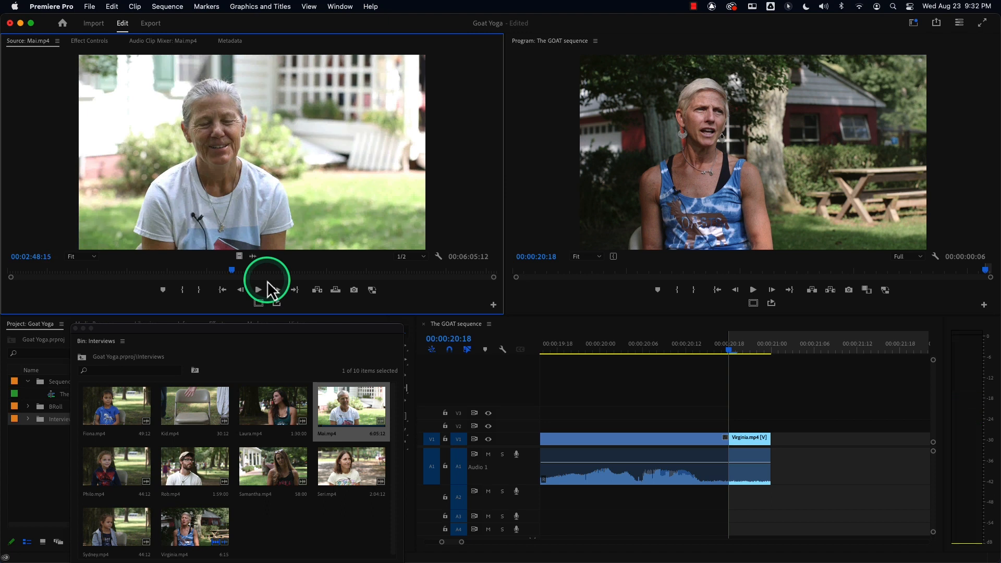
key("space")
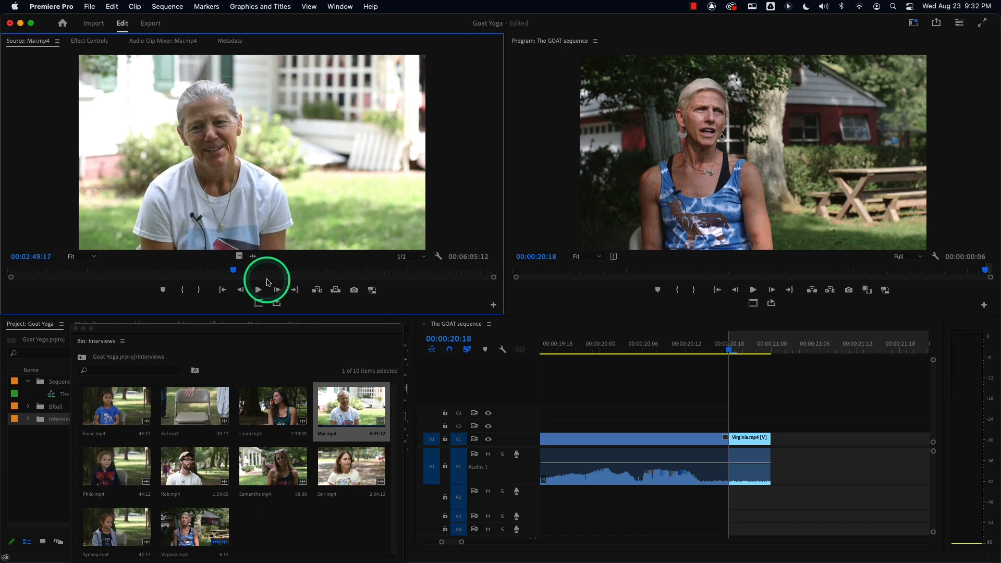
key("space")
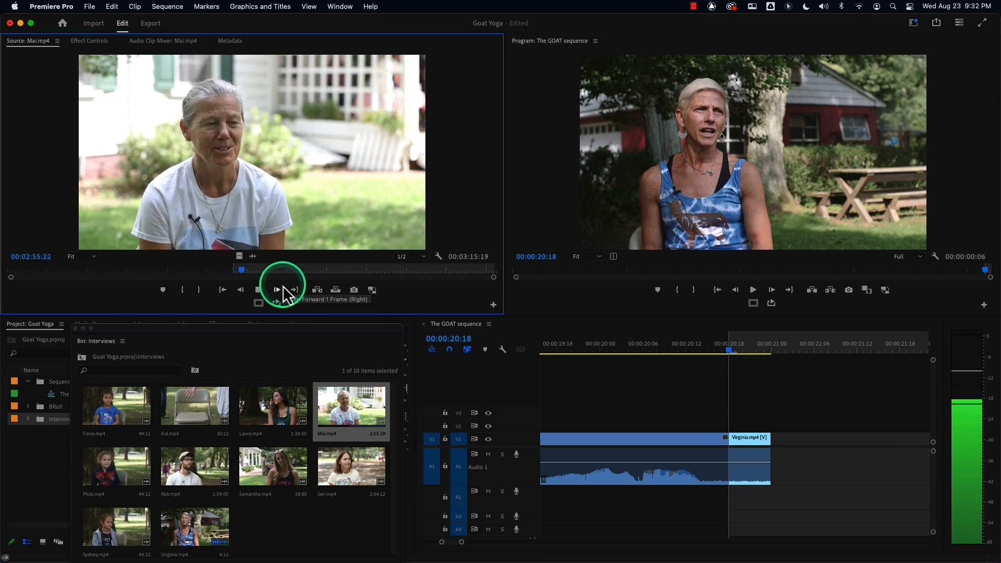
key("o")
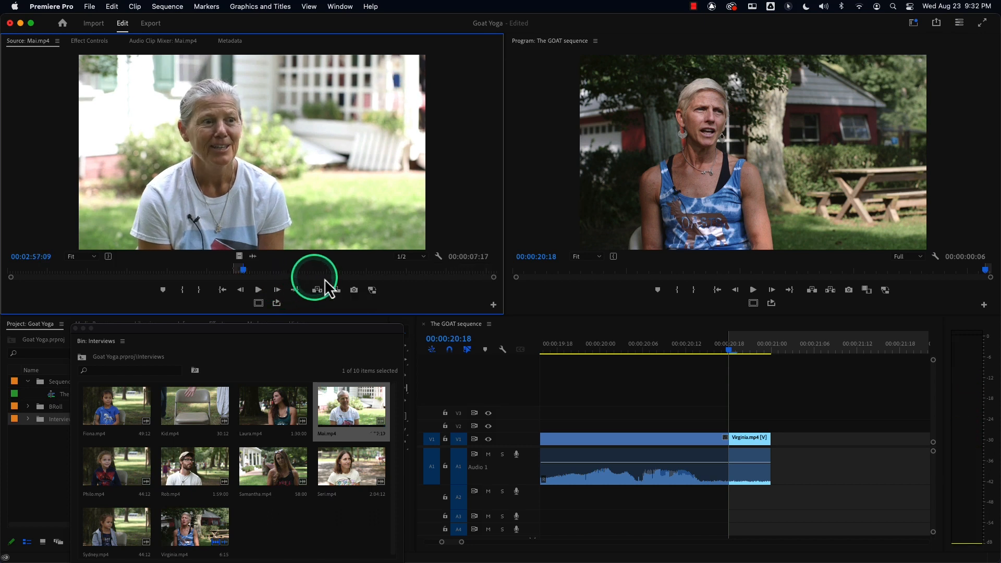
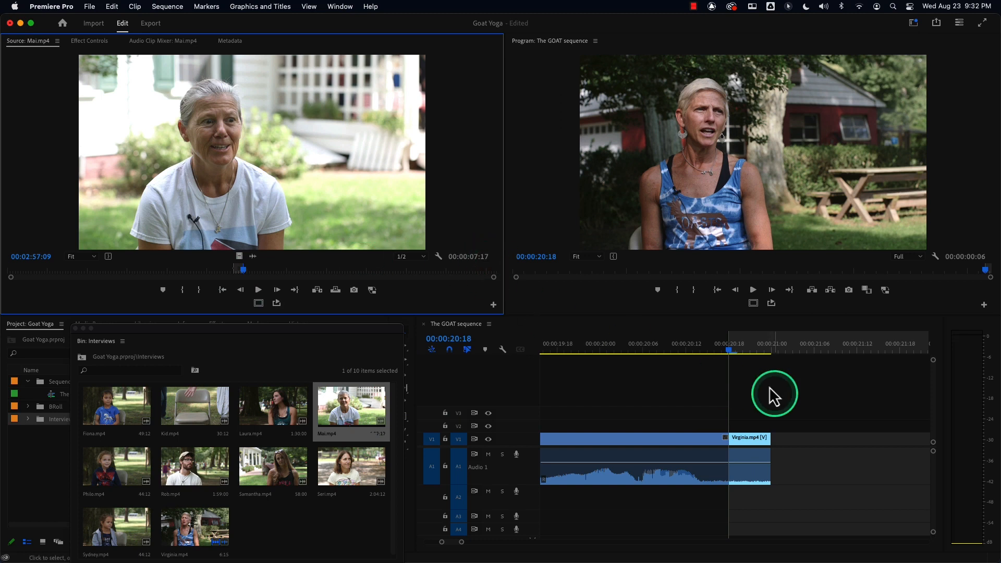
Try overwriting the marked source section into the sequence at 00:00:20:18, play across the join from 00:00:18:04, and undo the overwrite.
mouse_move(729, 349)
left_mouse_down()
mouse_move(762, 349)
mouse_move(733, 361)
left_mouse_up()
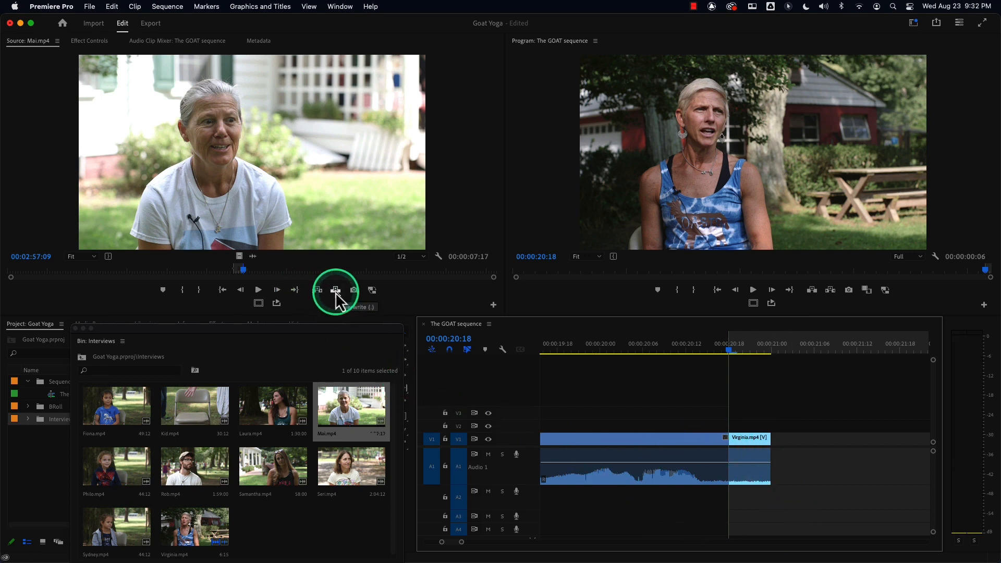
left_click_drag(461, 542, 493, 544)
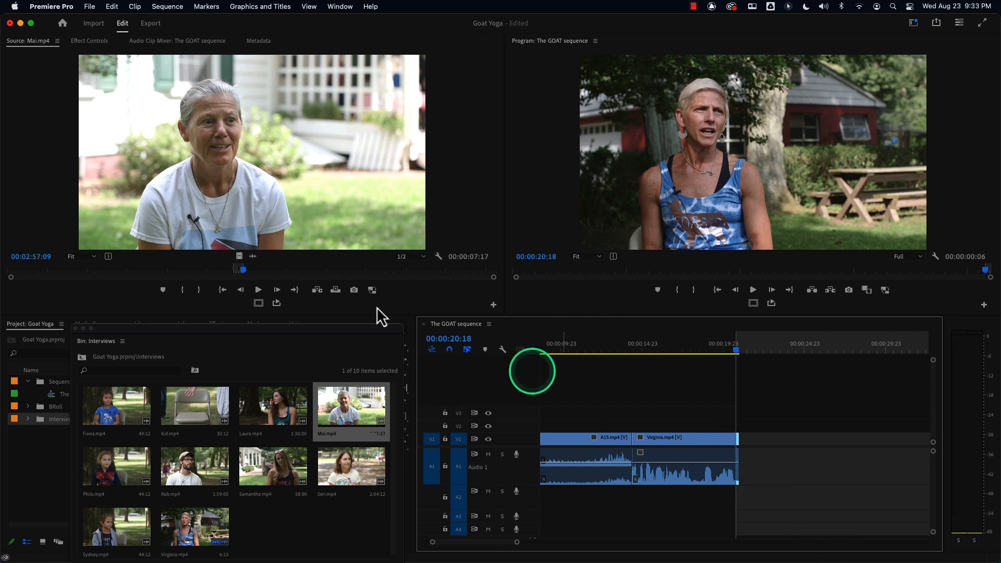
left_click(338, 292)
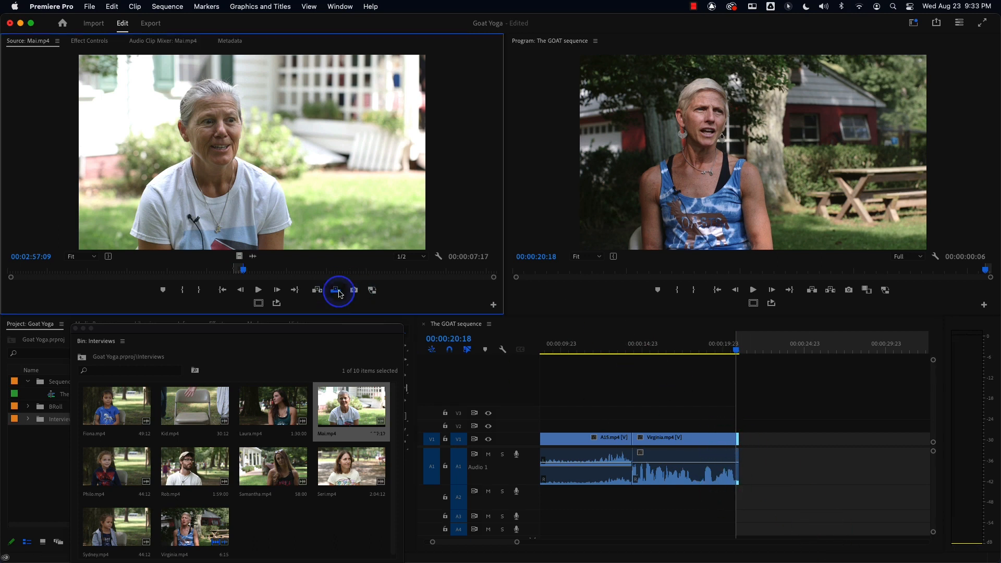
left_click(694, 351)
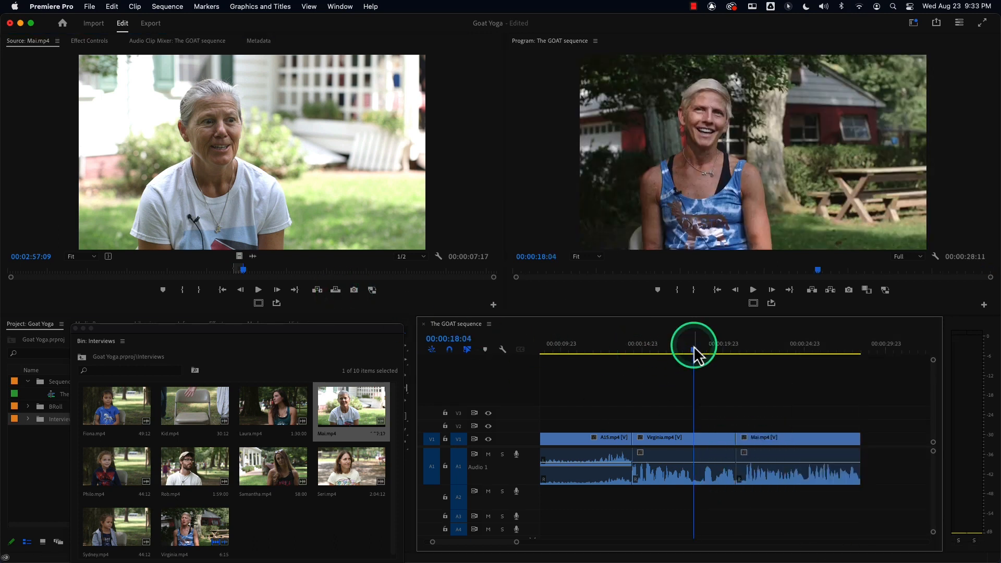
key("space")
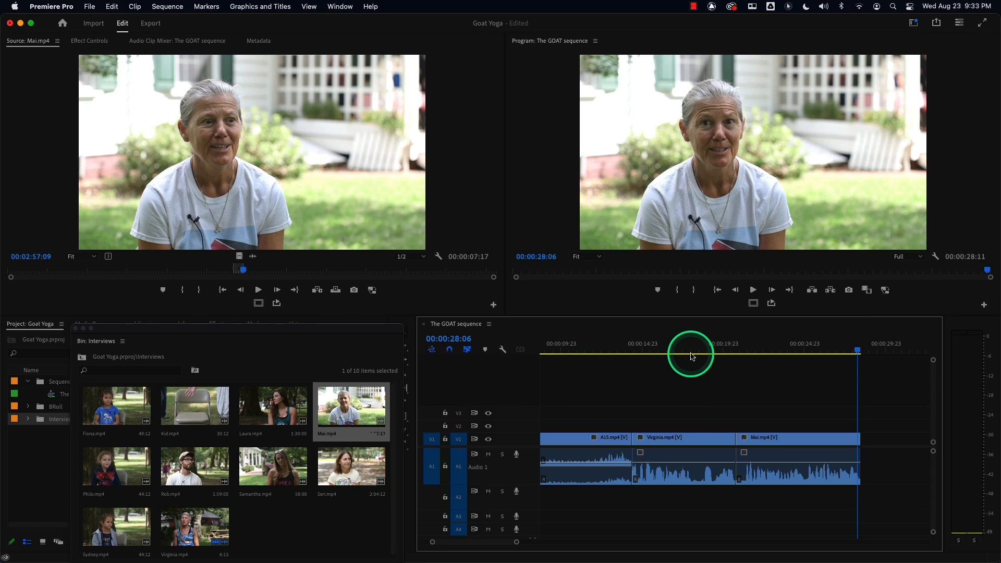
key("super+z")
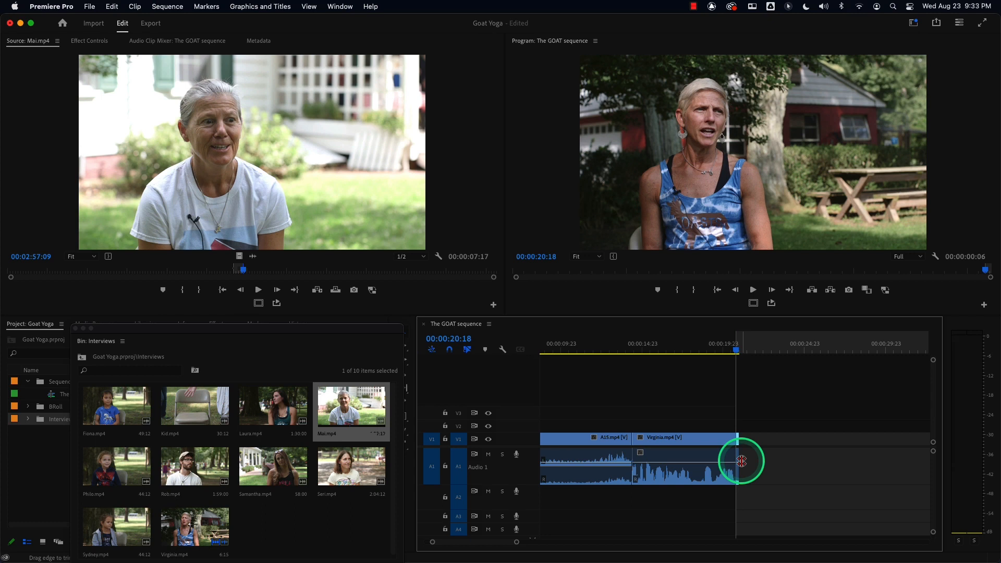
Overwrite the marked source section into The GOAT sequence at 00:00:20:18 and play across the join between the two interviews.
left_click(336, 291)
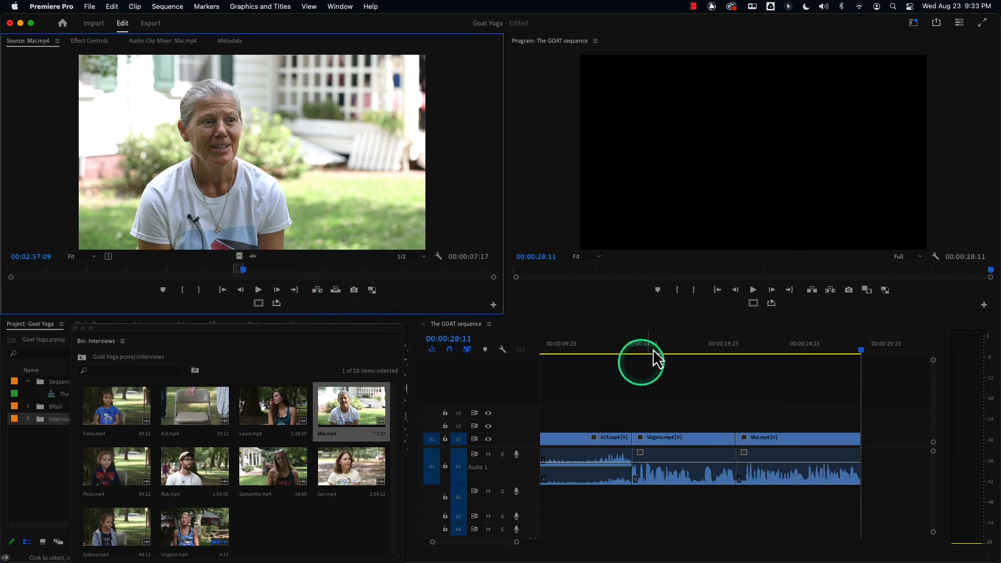
left_click(710, 351)
key("space")
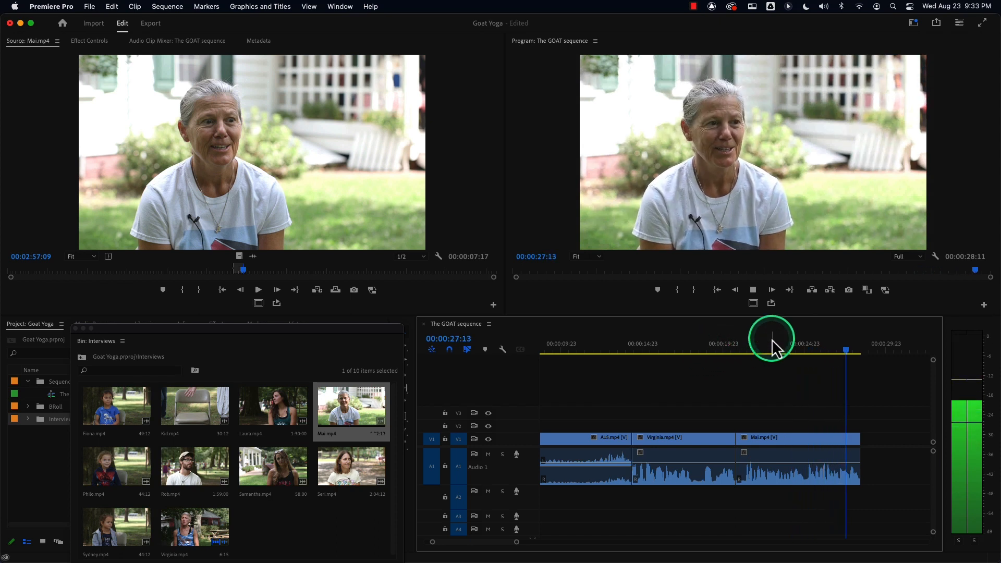
End the sequence playback, mark an In point at 00:00:28:11, and reopen the previously used tank-top interview as the source.
key("space")
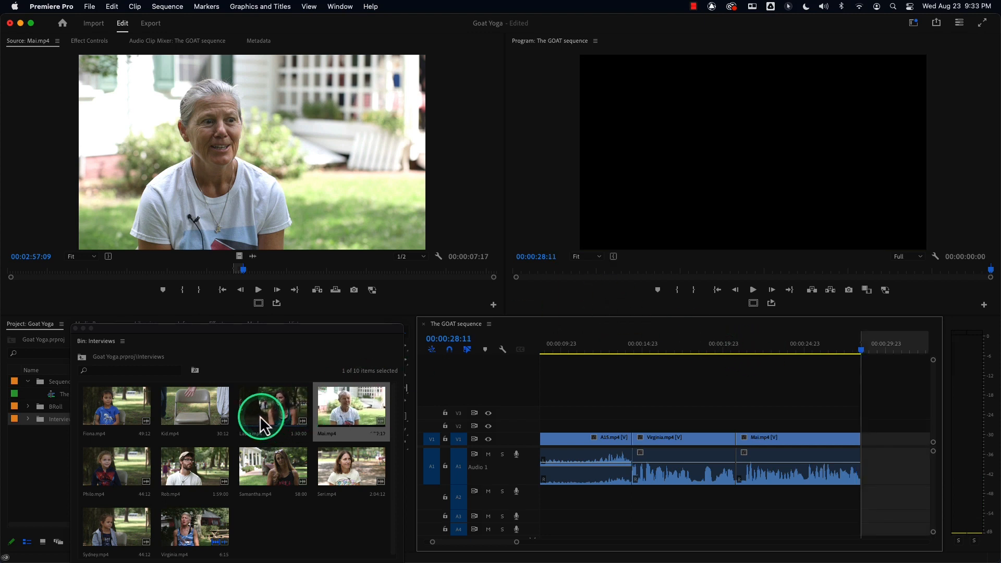
left_click(57, 40)
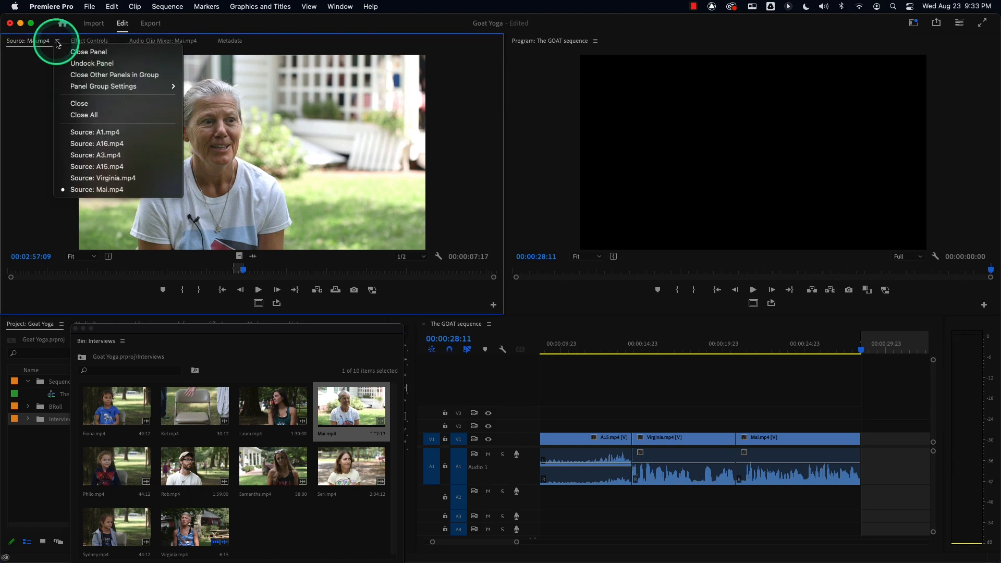
left_click(112, 178)
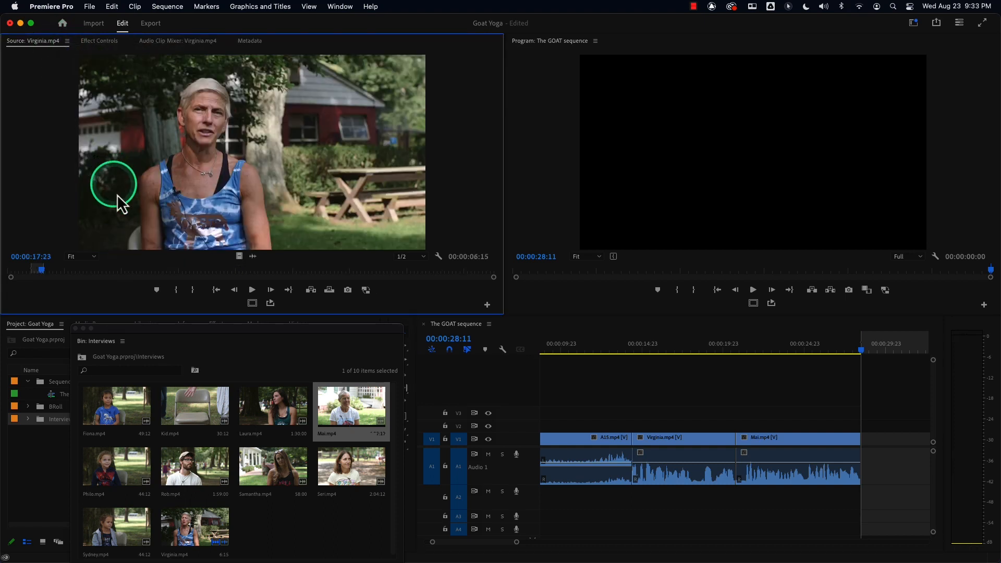
Play the source interview from 00:00:17:19 and mark a section of 00:00:05:05 ending at 00:00:23:23.
left_click(42, 270)
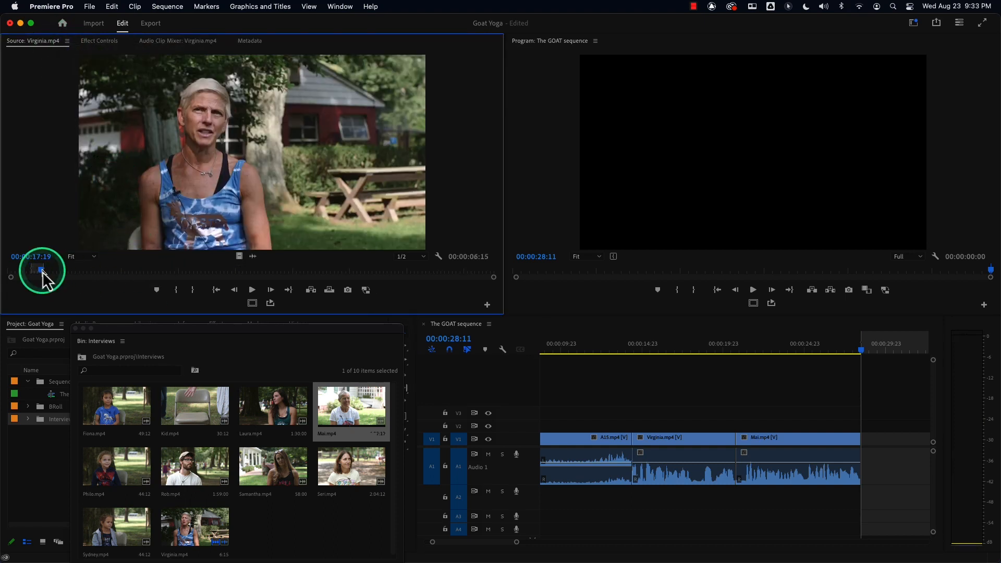
key("space")
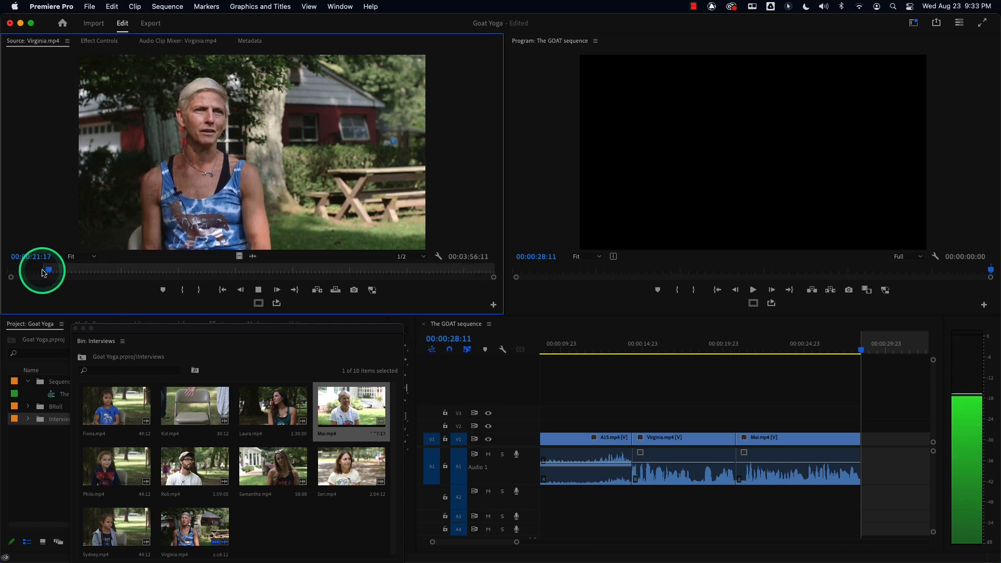
key("space")
left_click_drag(51, 271, 42, 270)
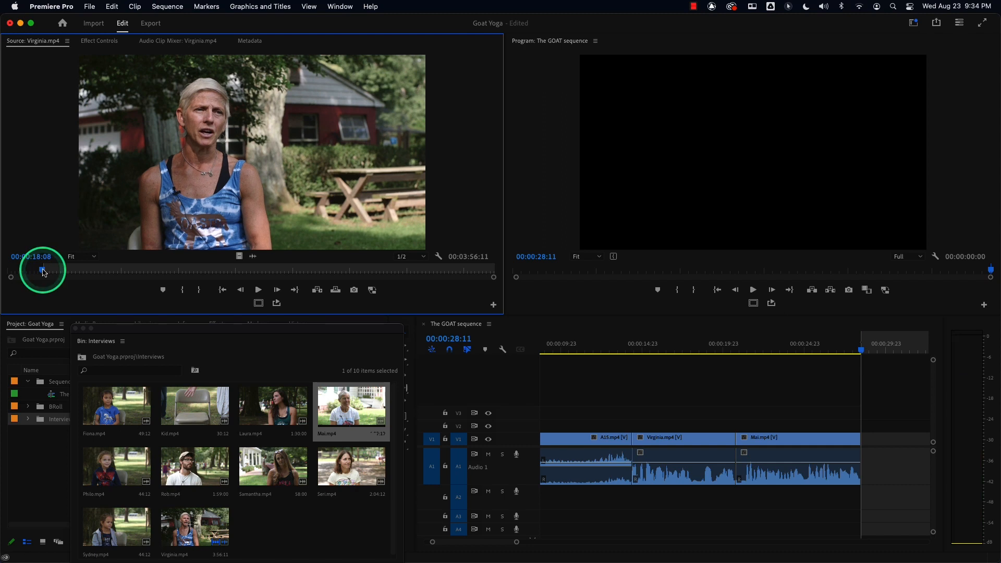
key("space")
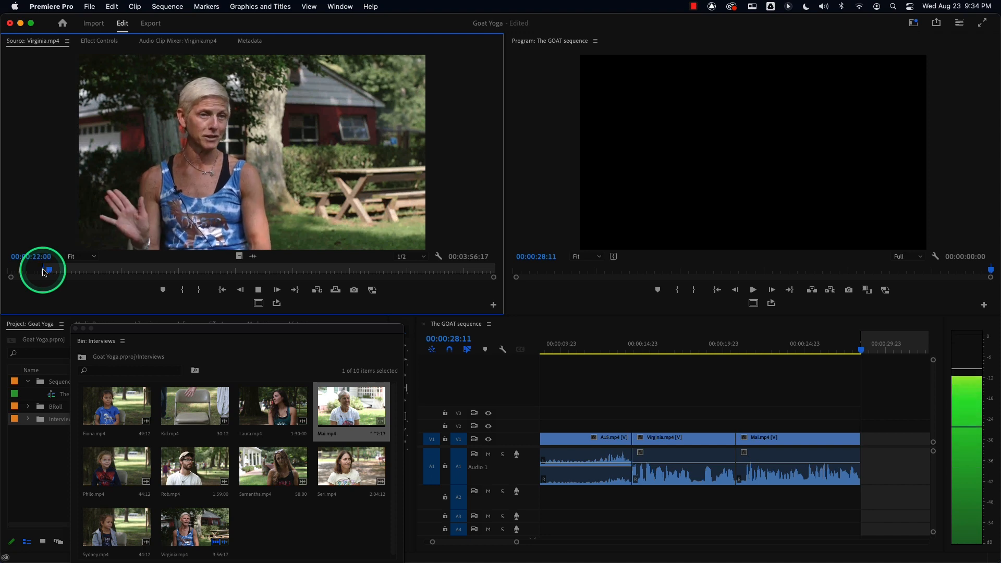
key("space")
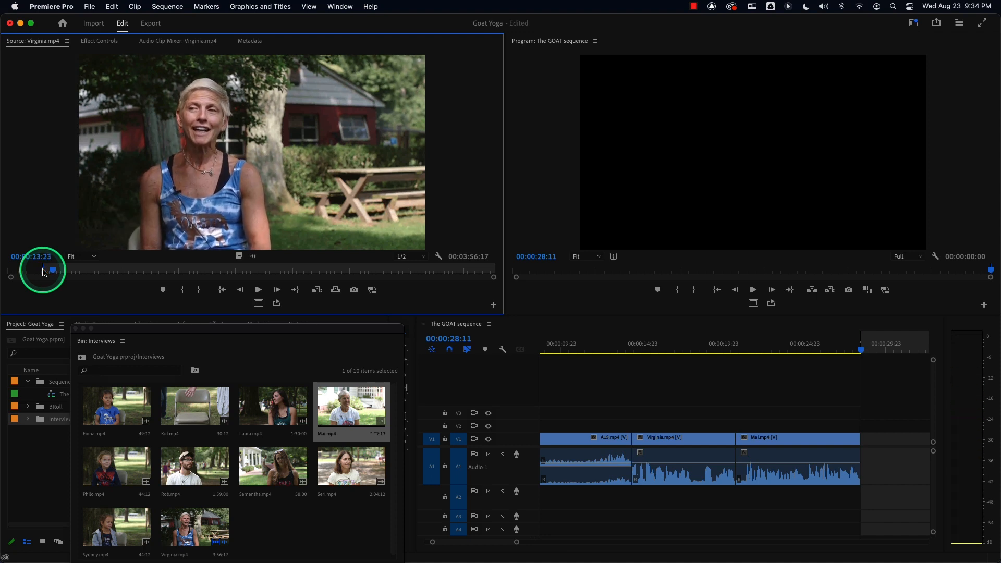
key("o")
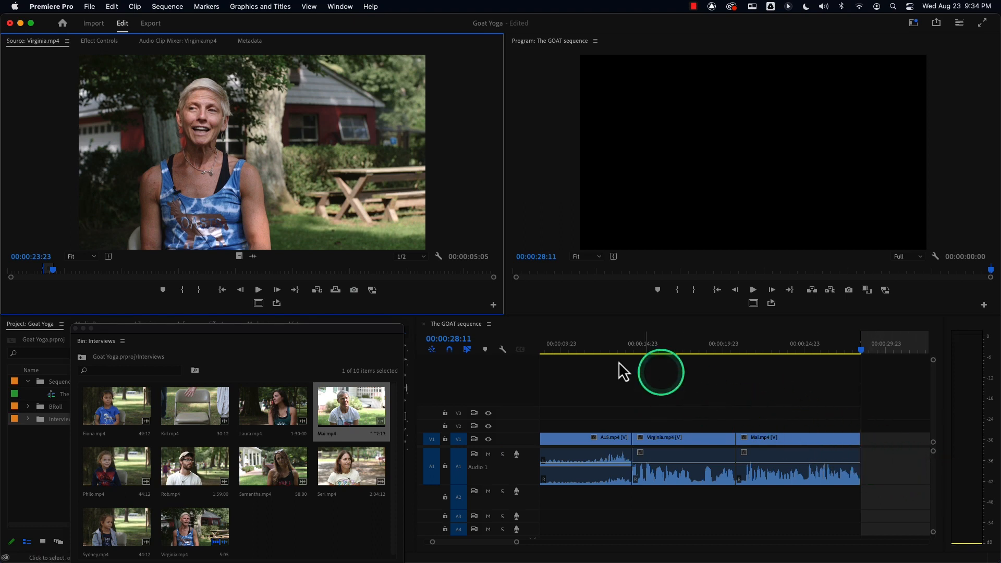
Insert the marked source section into The GOAT sequence at 00:00:28:11 and play the sequence from 00:00:10:02 to near its end.
key("comma")
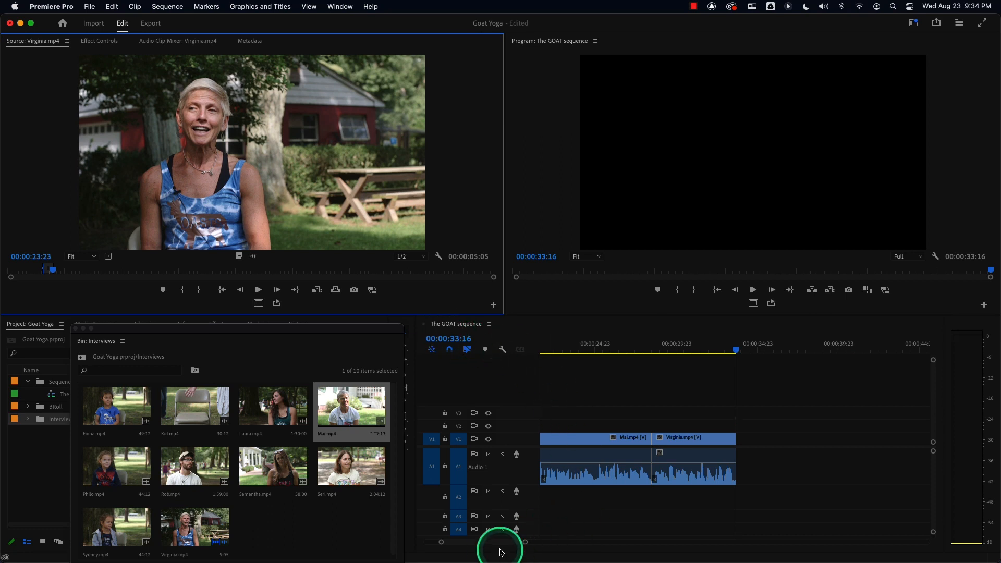
left_click(582, 349)
key("backslash")
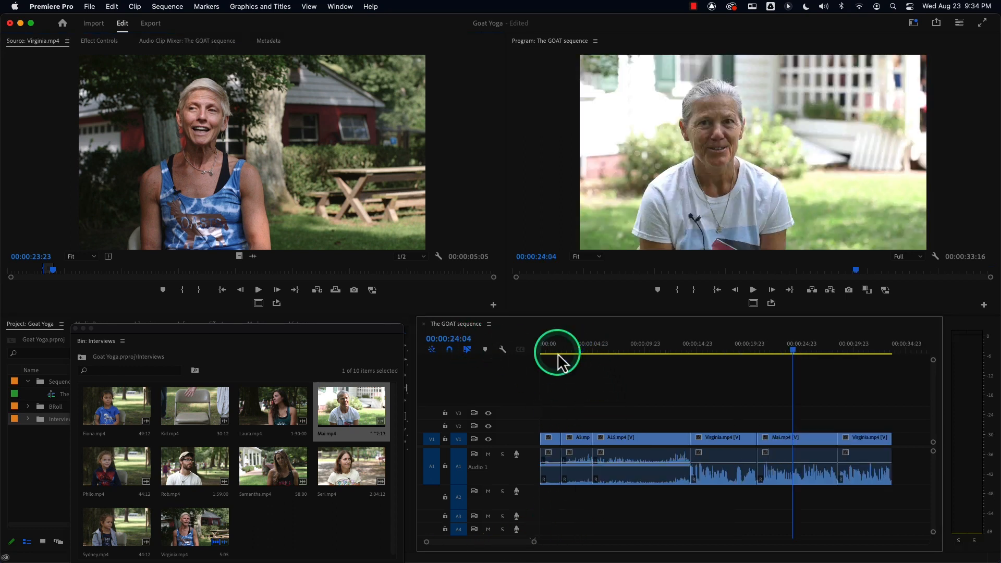
left_click(648, 350)
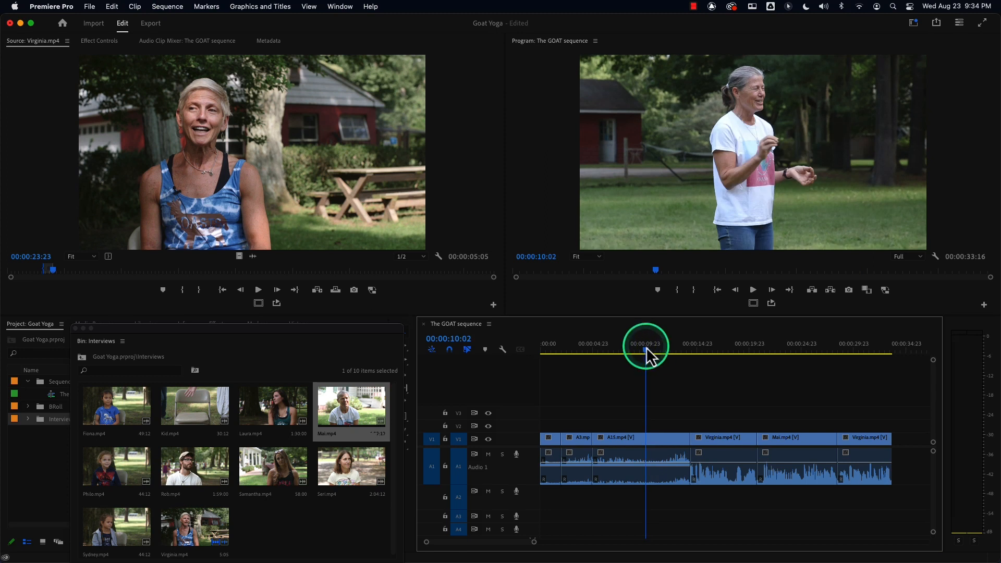
key("space")
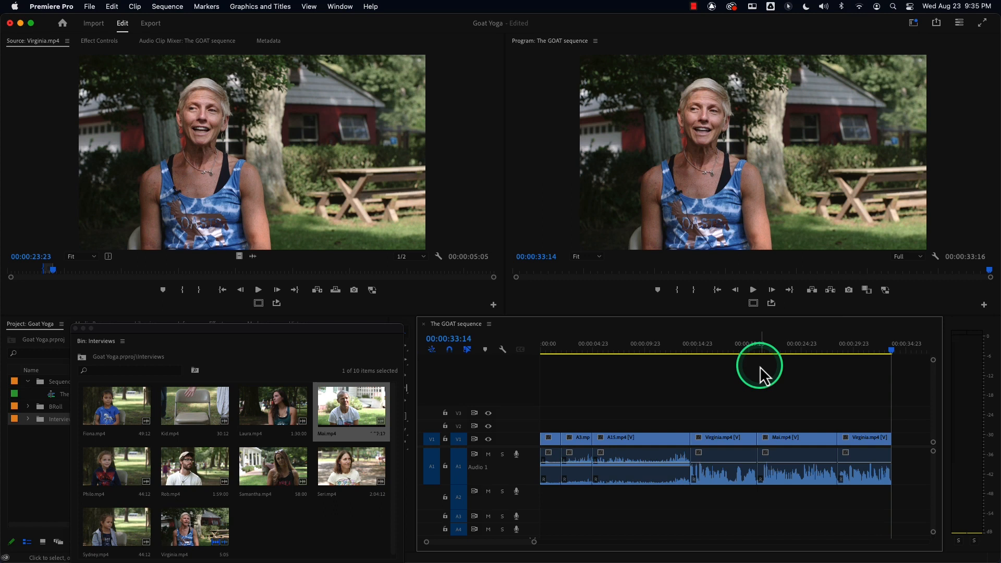
Mark an In point in The GOAT sequence at 00:00:33:14, where the last interview section's speech ends.
key("i")
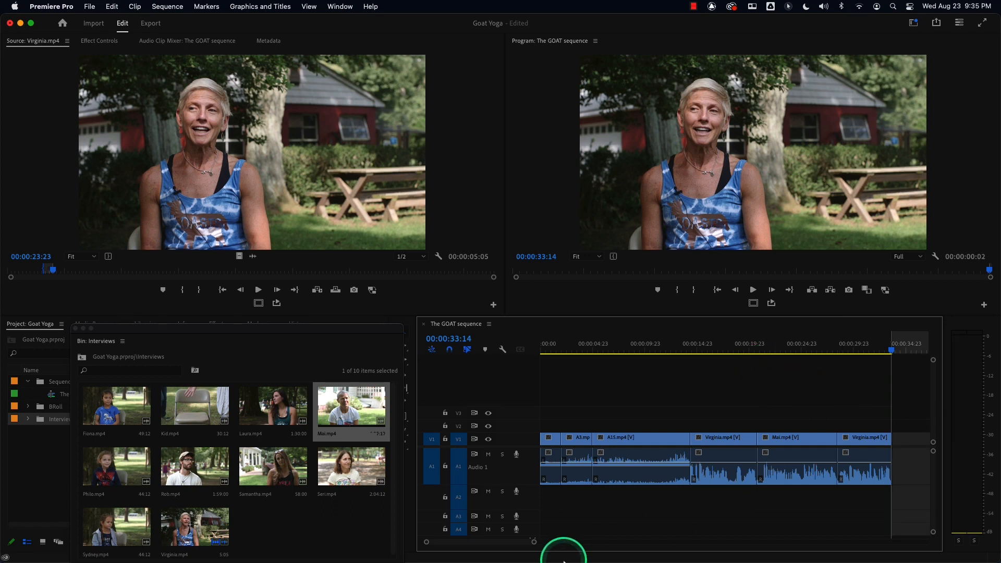
key("=")
key("=")
key("=")
key("=")
key("=")
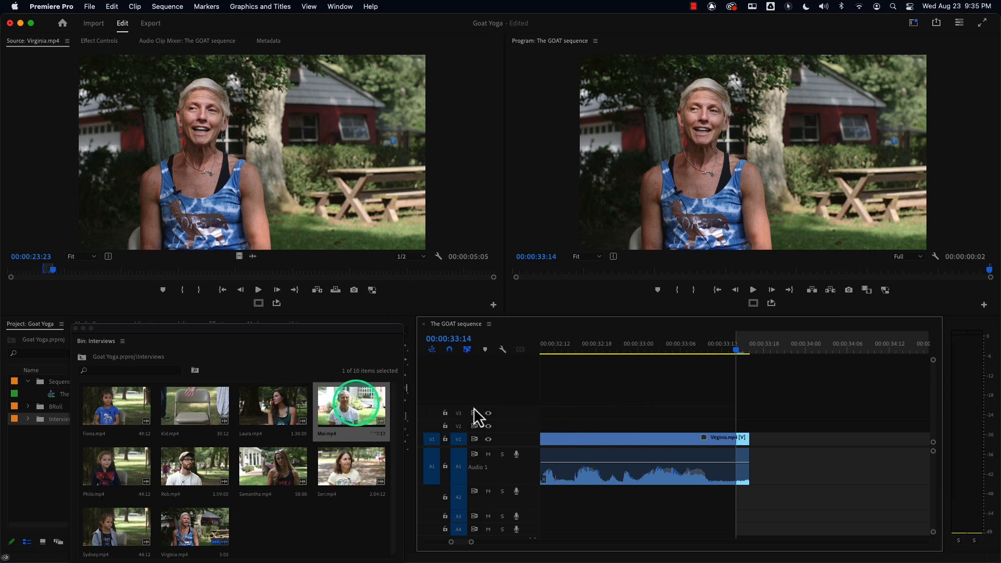
Open the white T-shirt interview from the Interviews bin, play it from 00:02:55:03, and mark a new In point while listening.
double_click(342, 428)
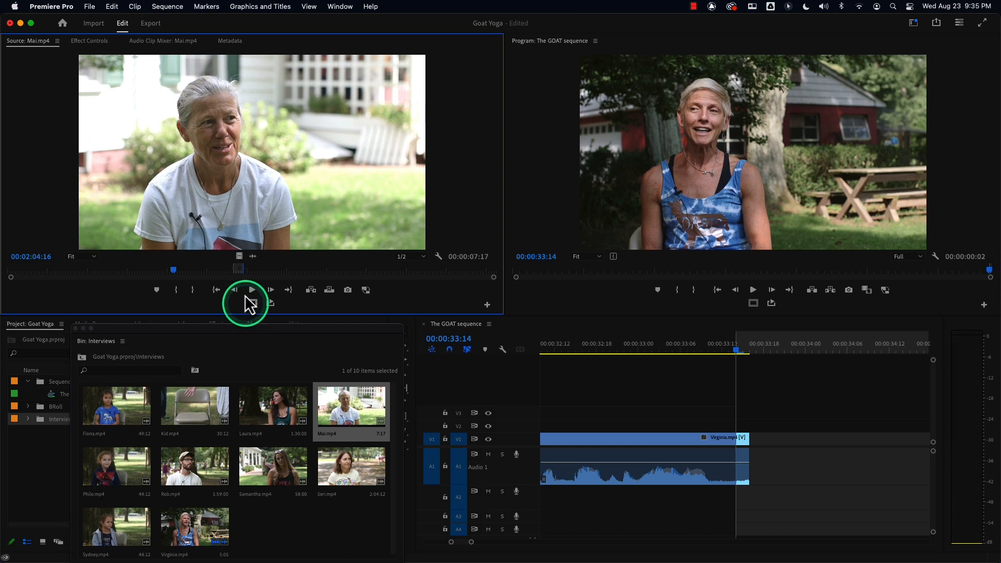
left_click(243, 269)
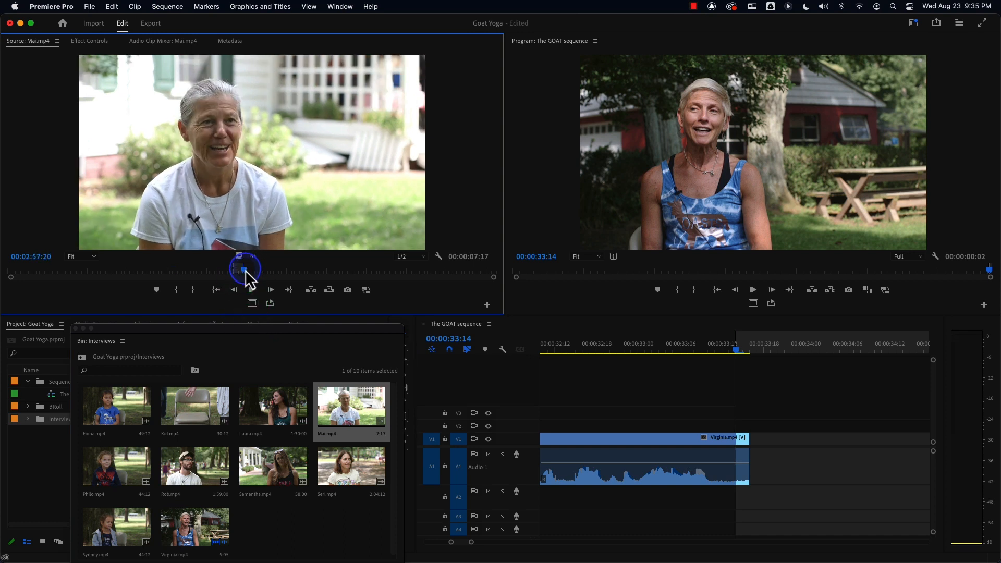
left_click_drag(243, 269, 240, 269)
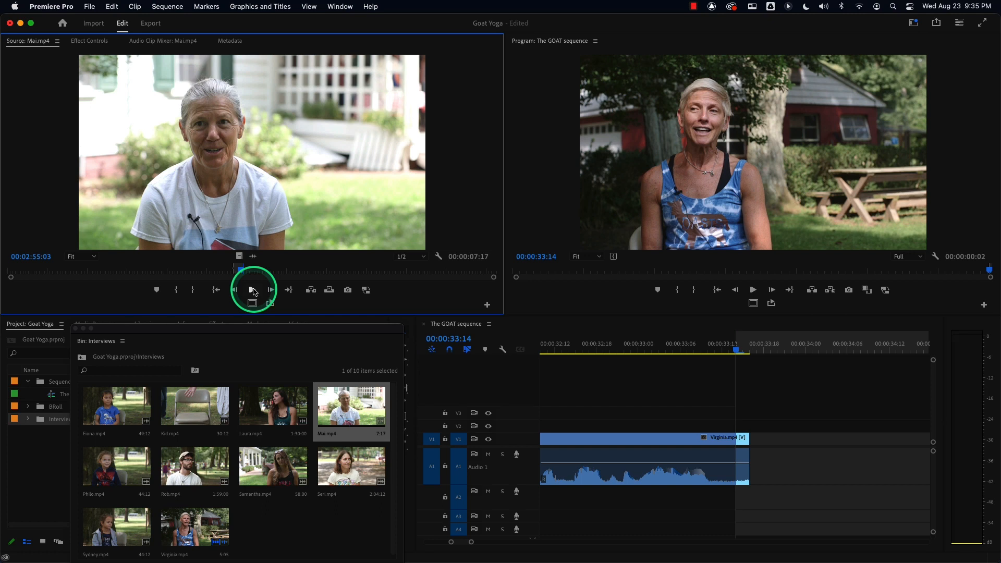
left_click(253, 290)
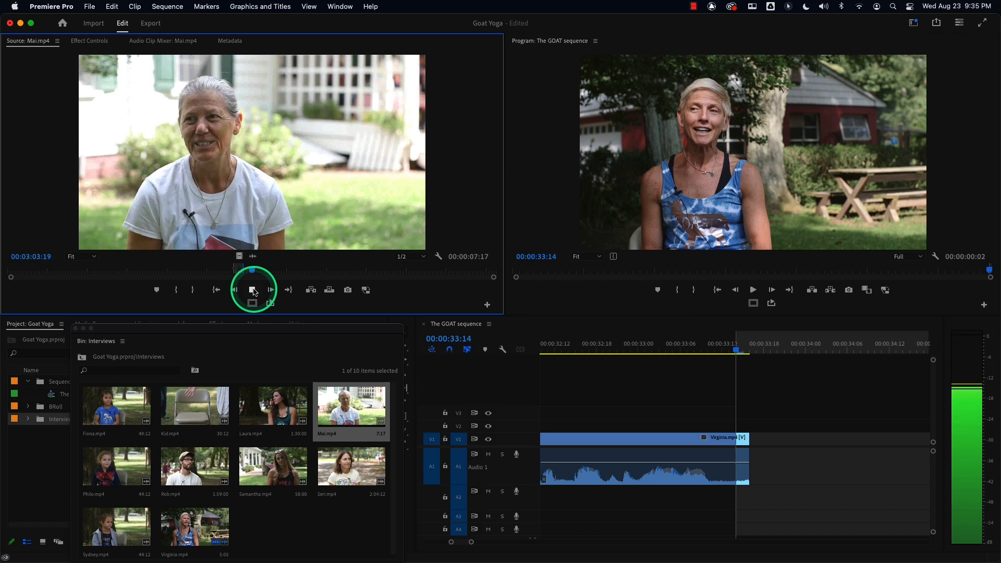
key("i")
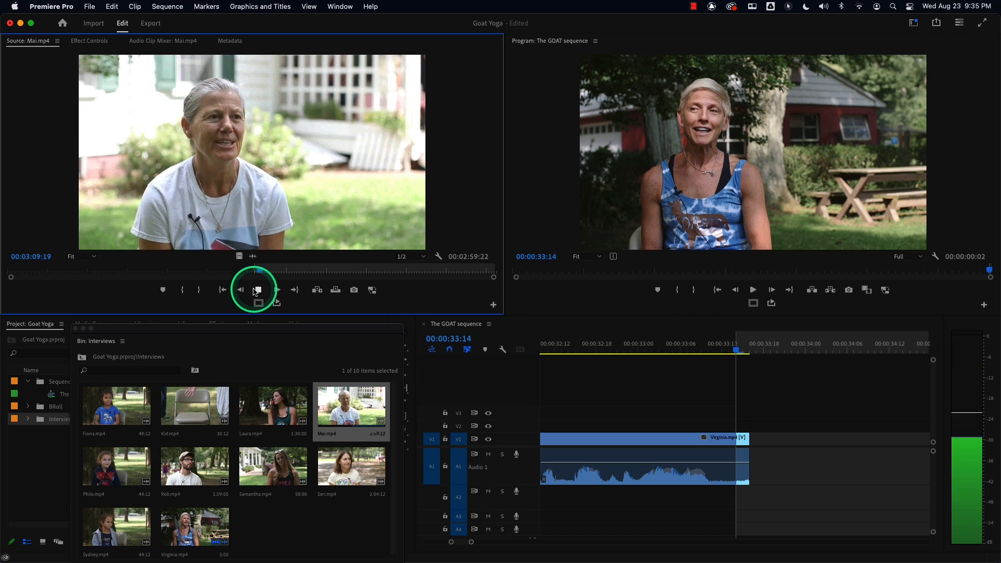
left_click(256, 290)
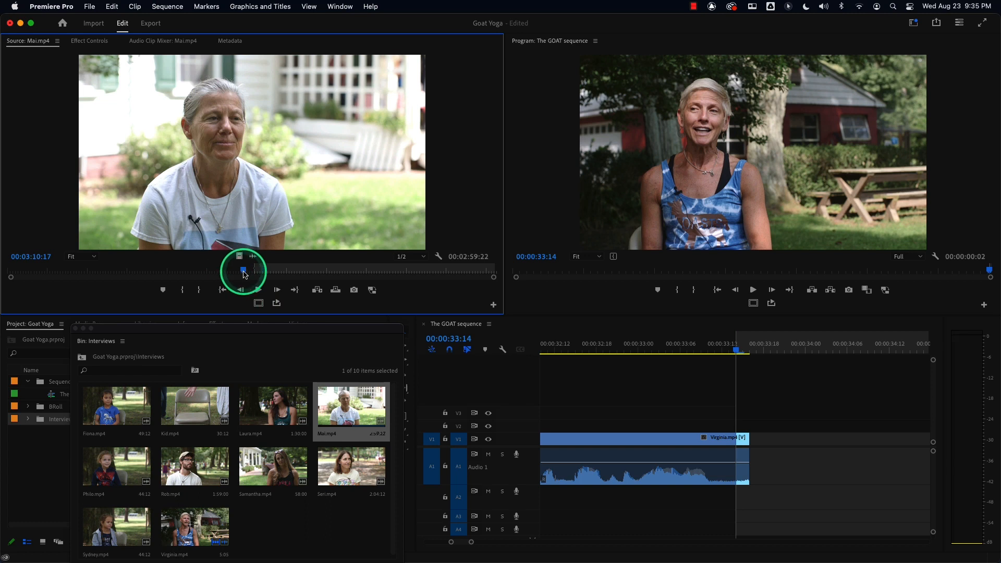
Try marking a section of 00:00:07:03 ending at 00:03:04:10 in the white T-shirt interview.
left_click(223, 271)
left_click_drag(223, 271, 238, 272)
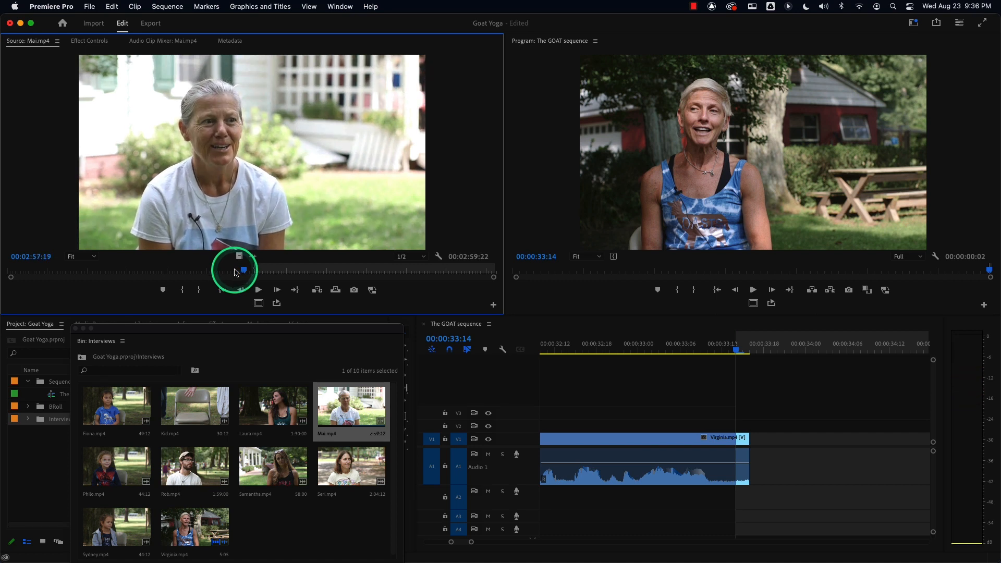
key("space")
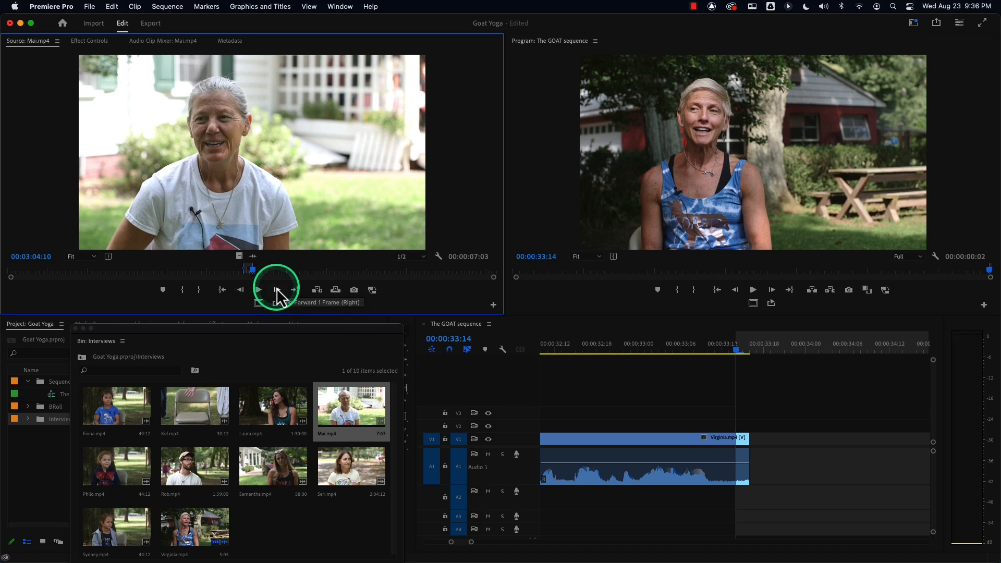
Play further through the white T-shirt interview, return to 00:03:17:20, and mark a new In point during playback.
key("space")
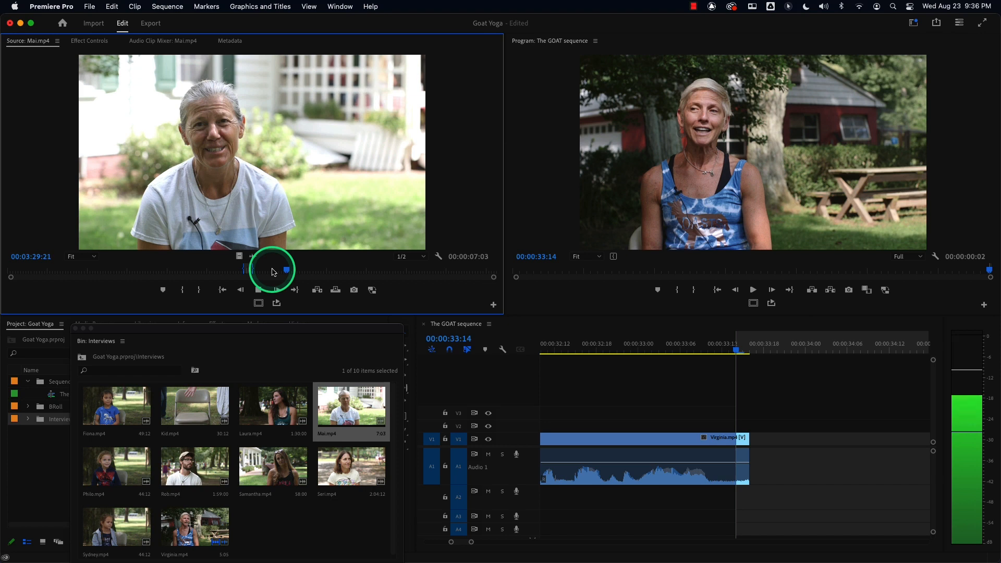
left_click_drag(274, 272, 271, 274)
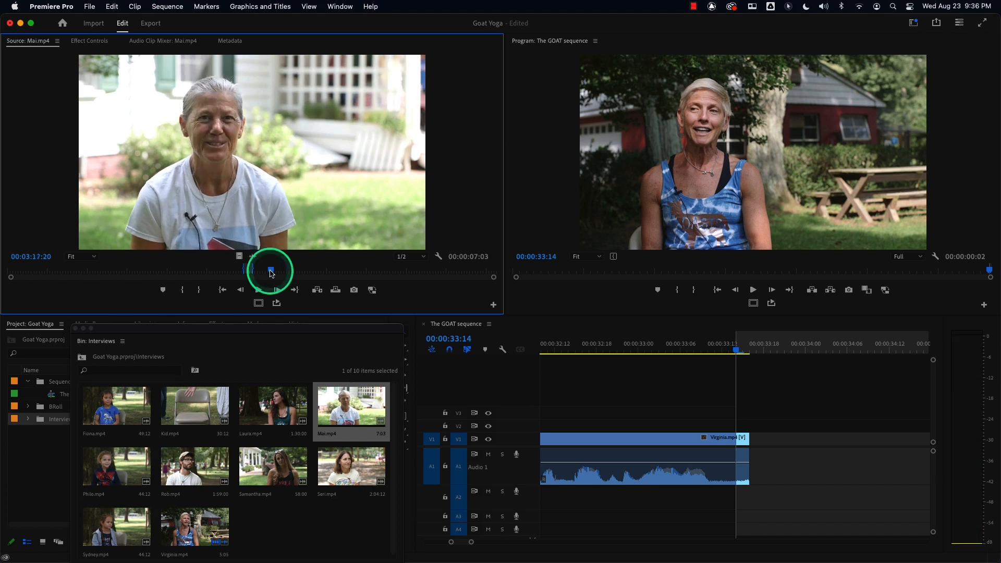
key("space")
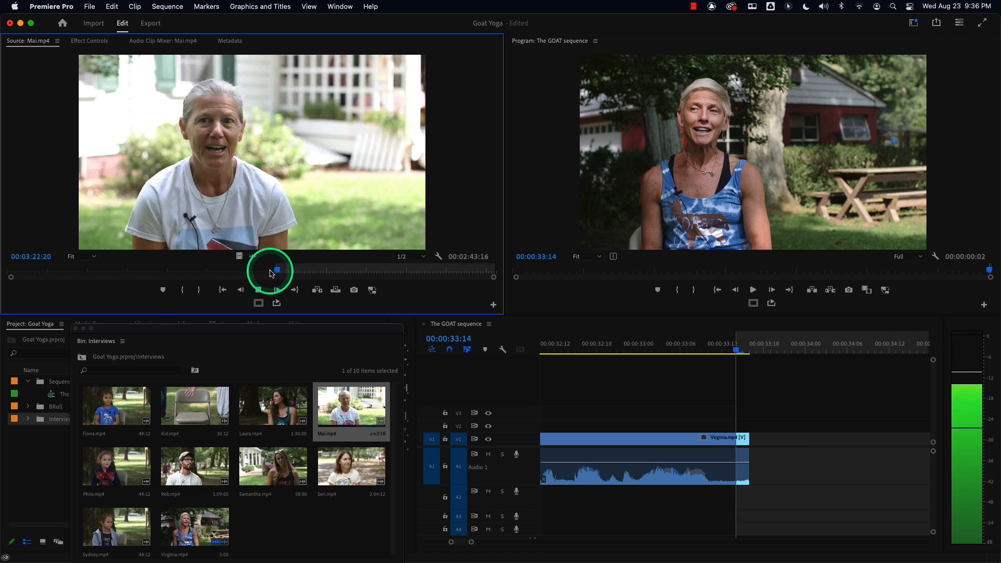
Mark a 00:00:07:03 section of Mai.mp4 ending at about 00:03:04:20 and overwrite it into the sequence at 00:00:33:14.
key("space")
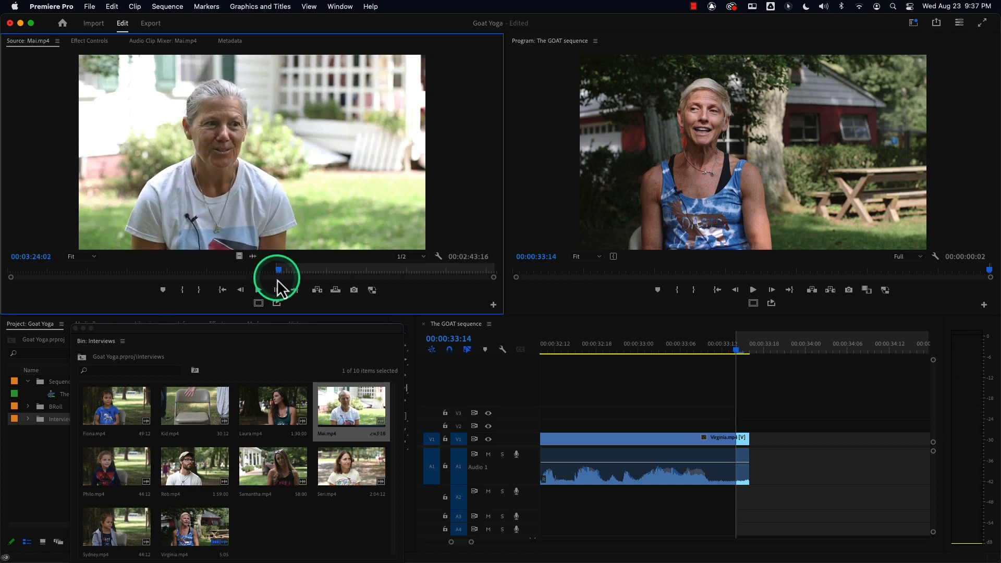
key("space")
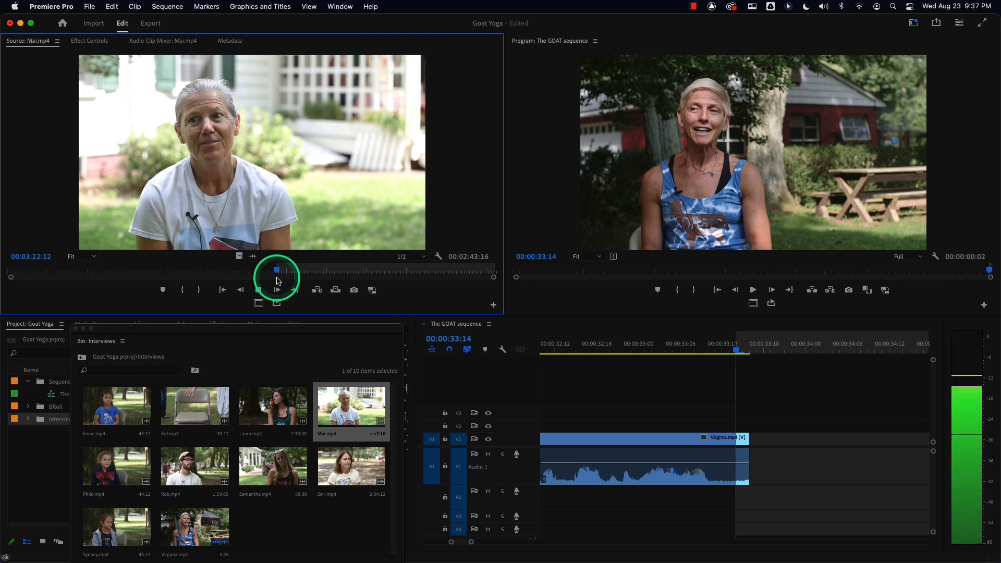
left_click(246, 271)
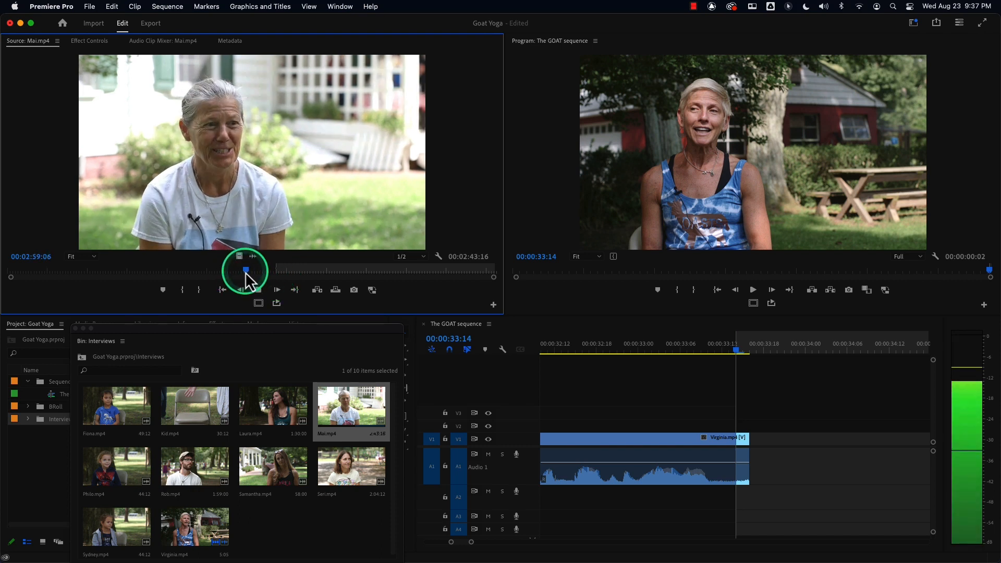
key("space")
key("space")
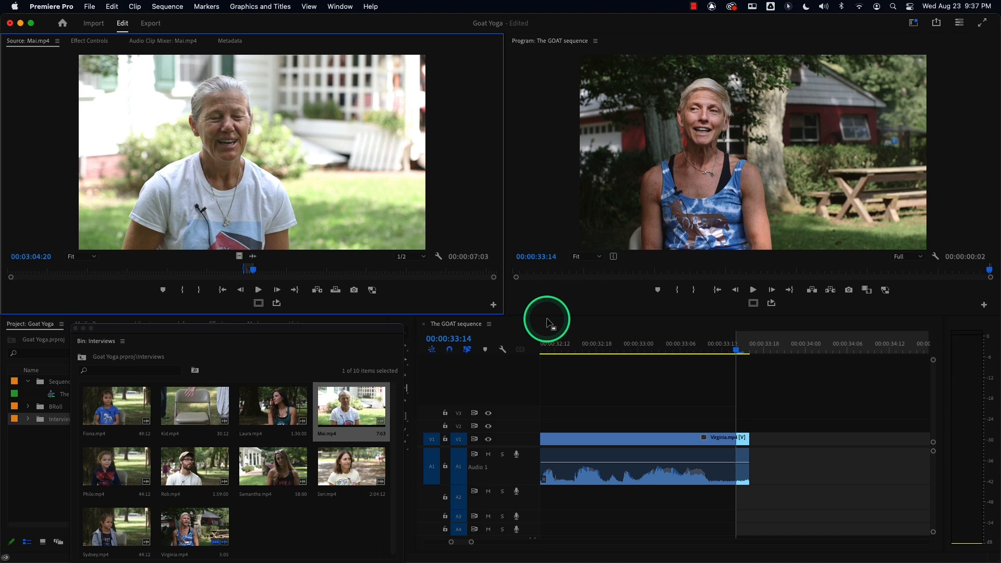
left_click(336, 290)
left_click(573, 409)
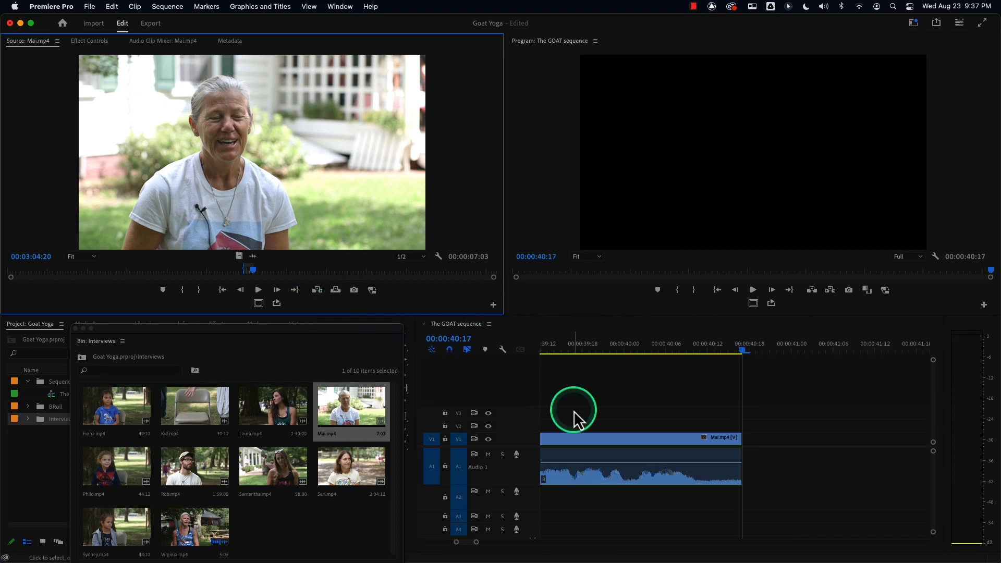
Review the sequence up to its last Mai.mp4 clip and mark an In point there at 00:00:37:14.
key("backslash")
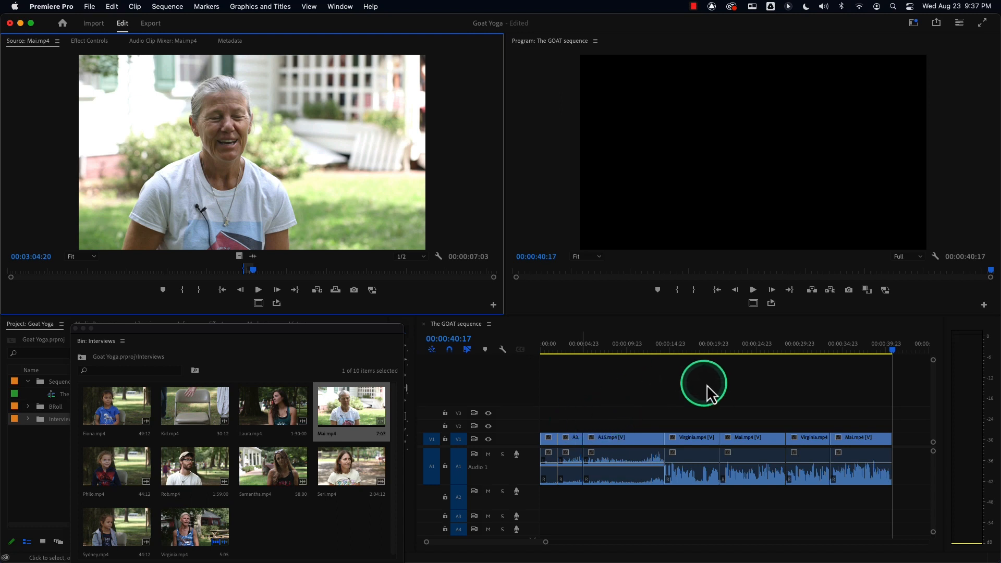
left_click(768, 357)
key("space")
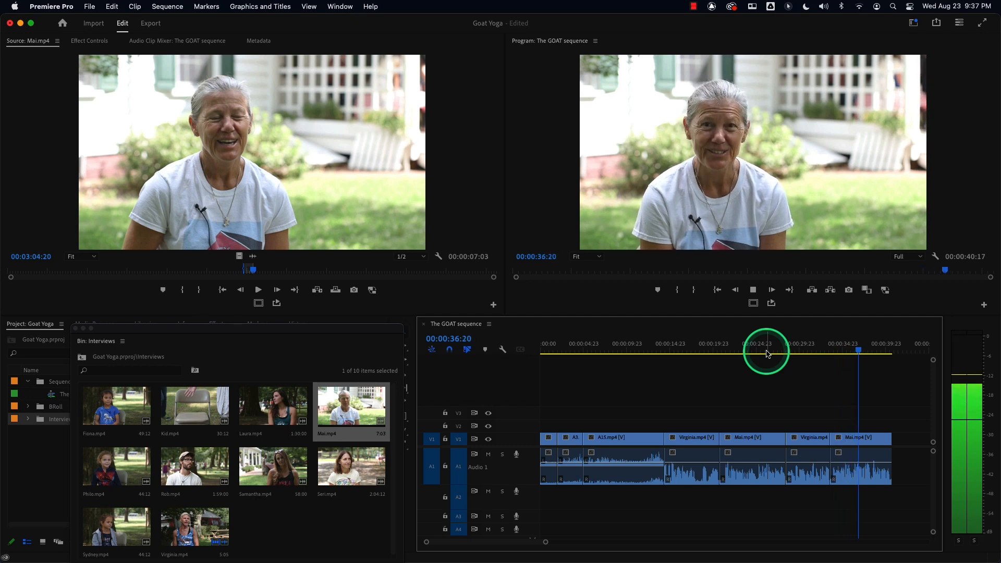
key("space")
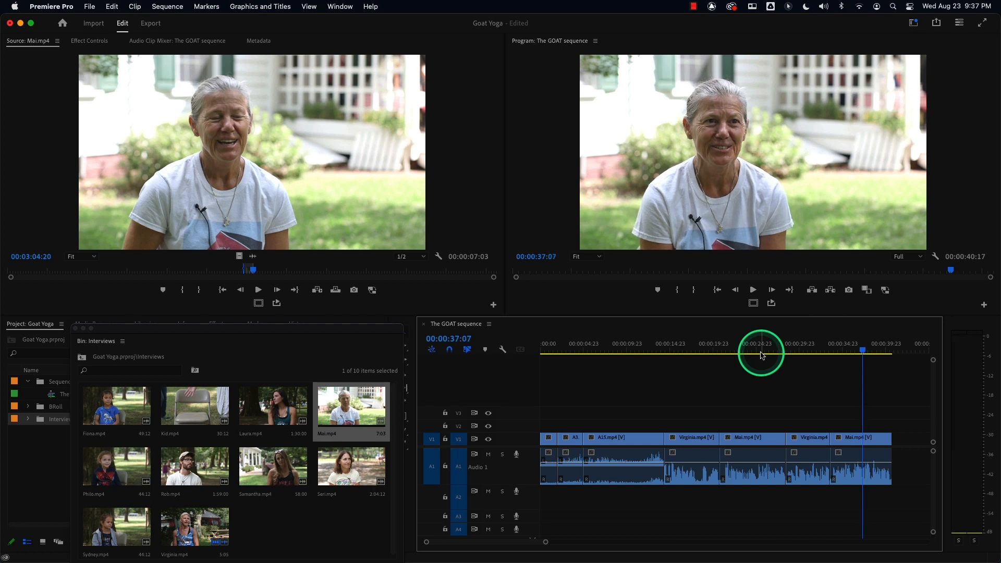
key("Left")
key("Left")
key("Left")
key("Left")
key("Left")
key("Left")
key("Left")
key("Left")
key("Left")
key("Left")
key("Left")
key("Left")
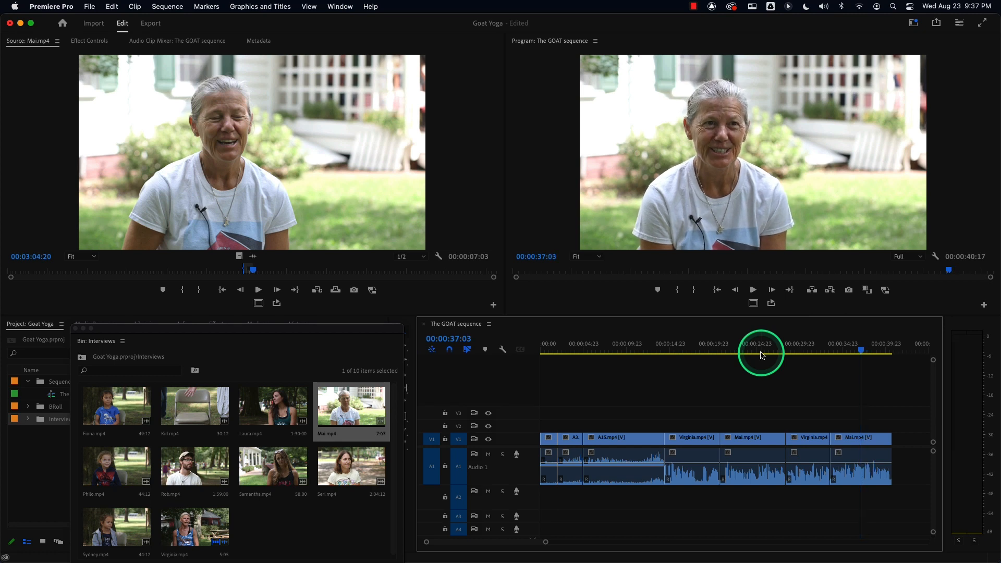
key("space")
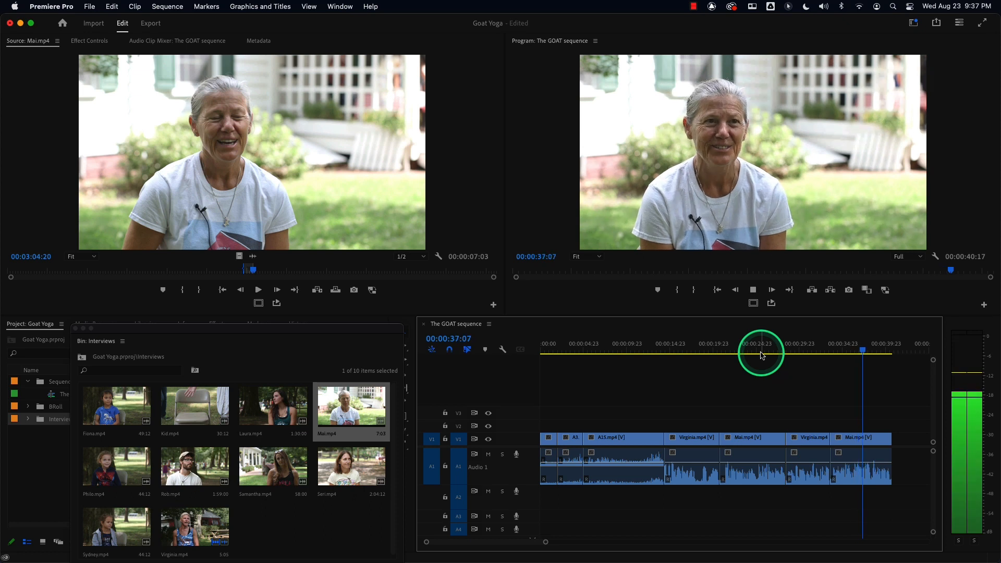
key("space")
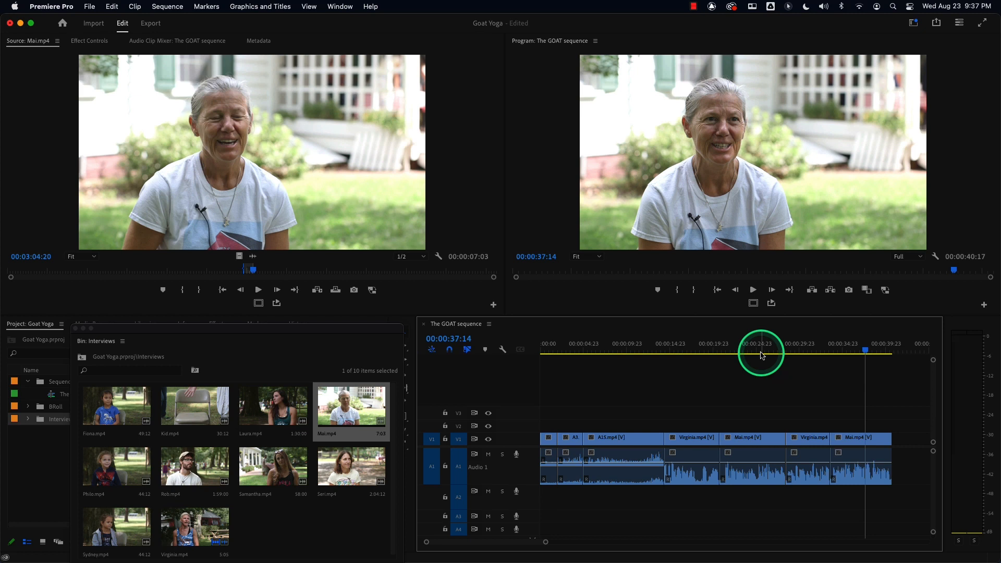
key("i")
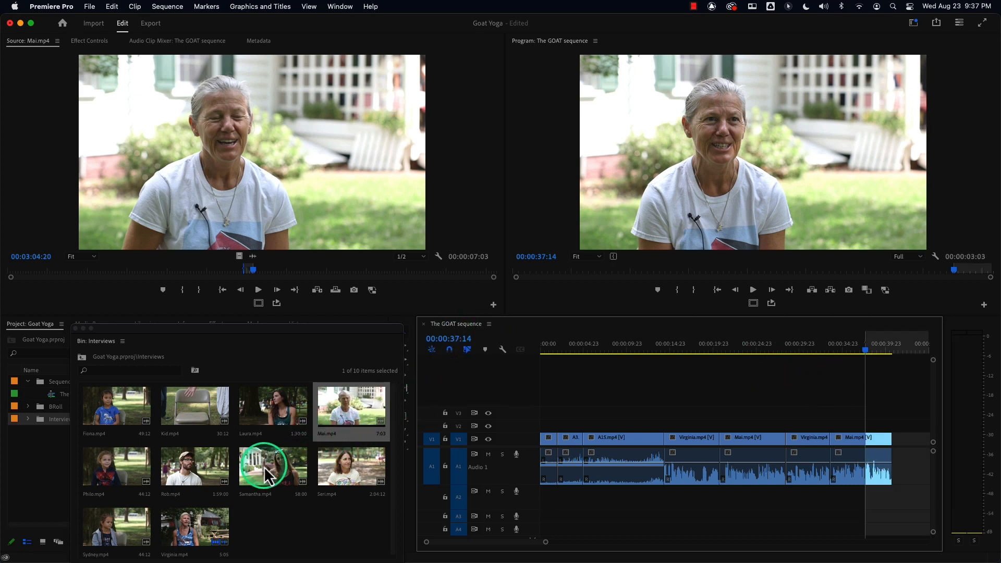
Load Virginia.mp4, mark a new 00:00:06:22 section ending at 00:00:36:09, and overwrite it into the sequence from the In point.
double_click(210, 526)
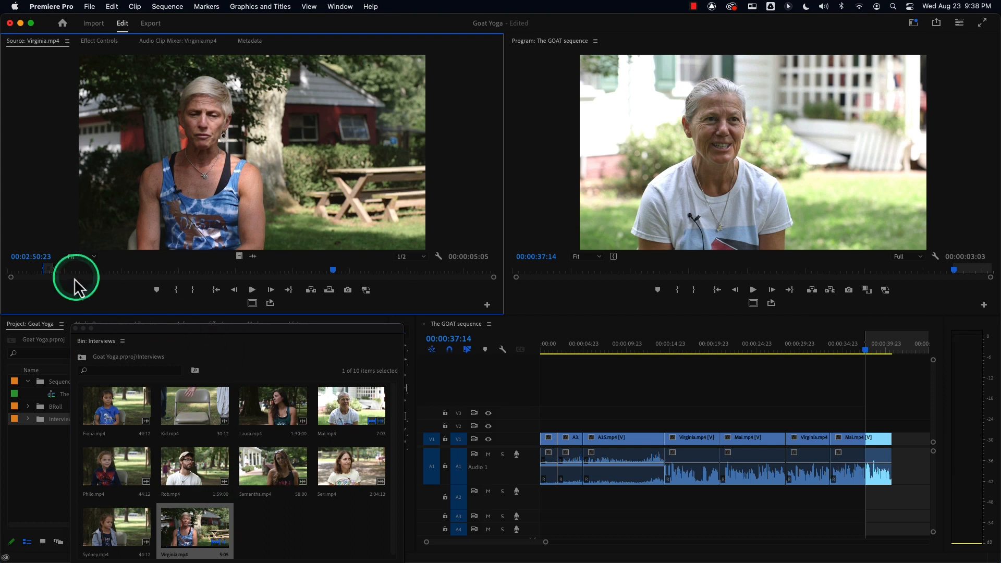
left_click_drag(57, 271, 53, 270)
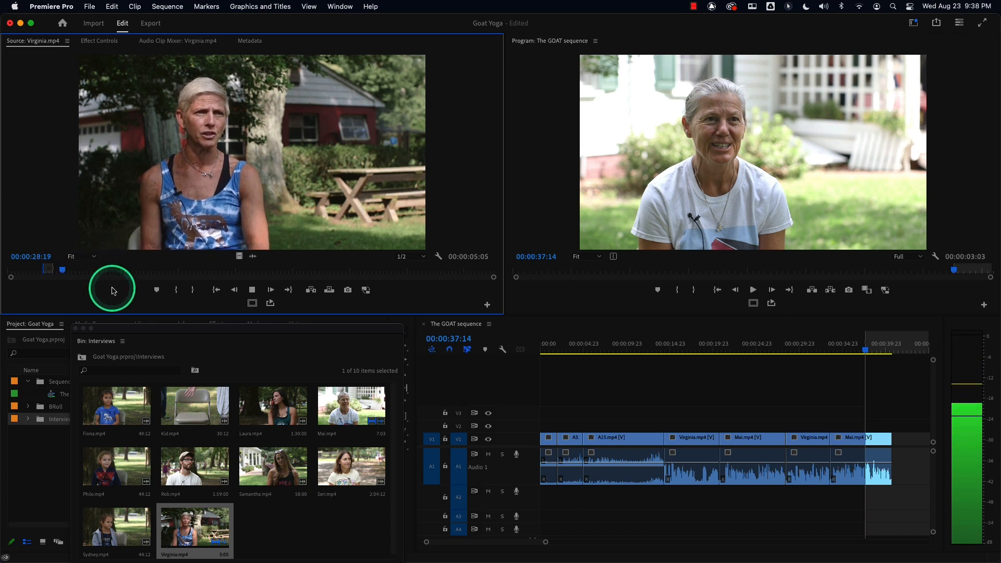
key("space")
key("space")
key("alt+x")
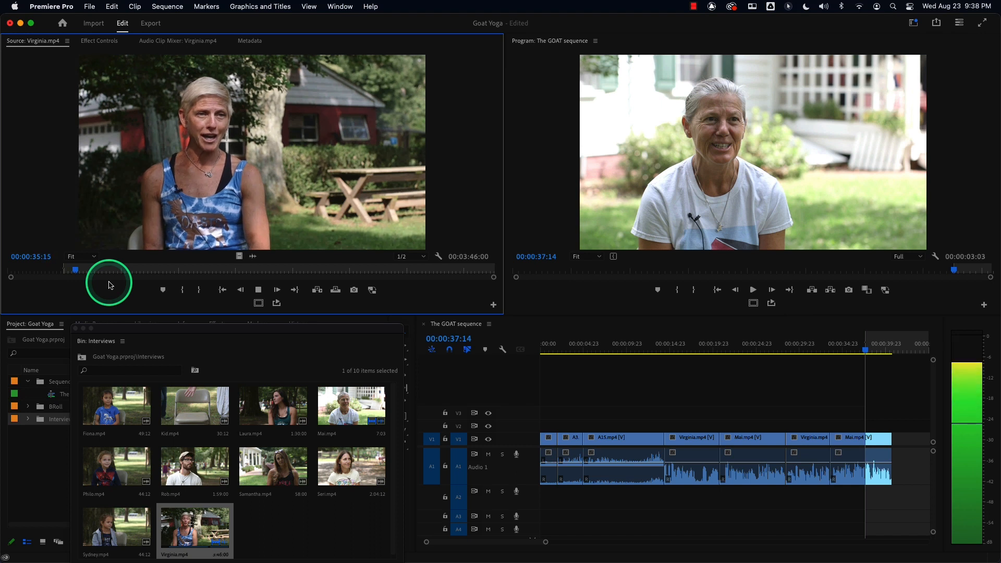
key("space")
key("o")
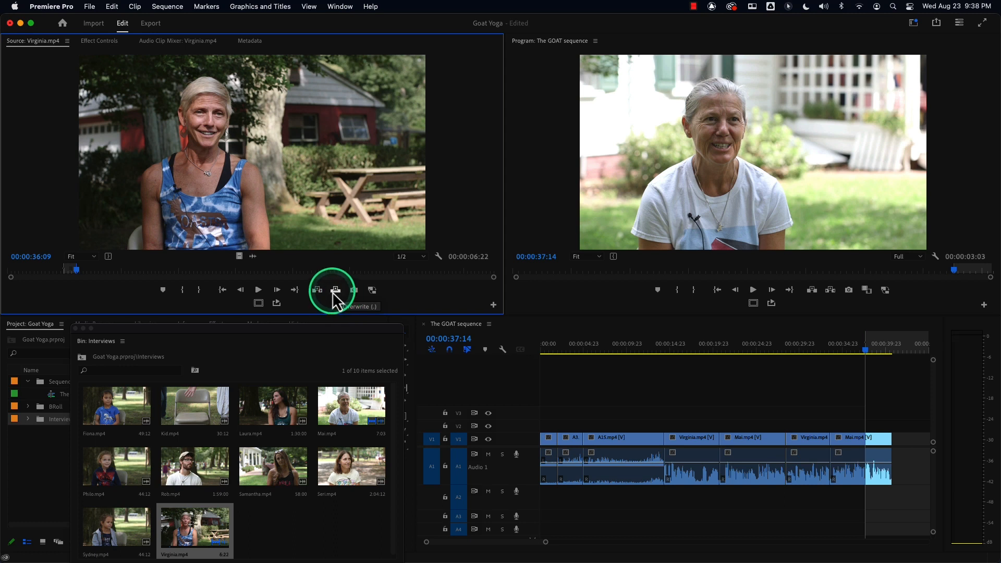
left_click(335, 291)
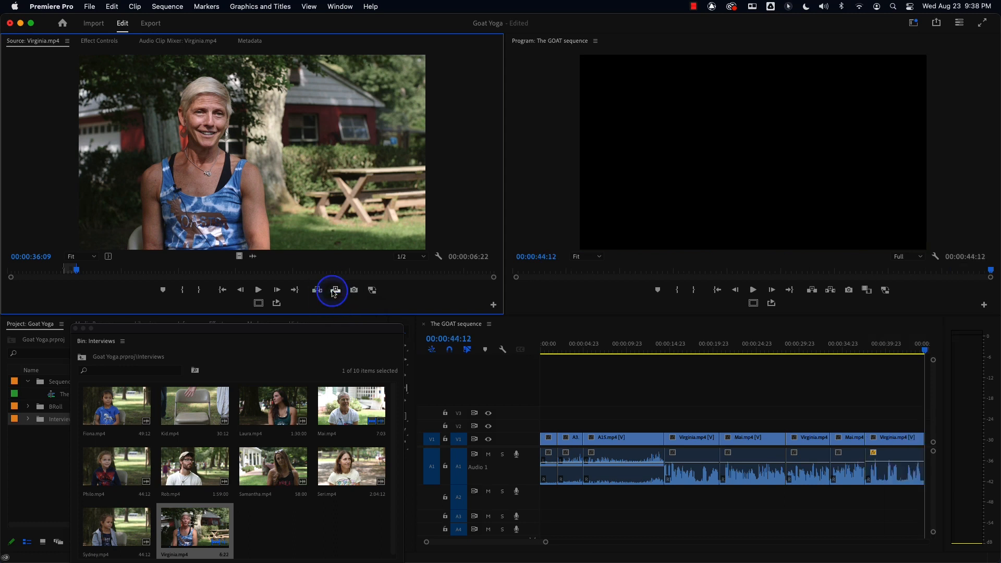
Play back the later interview clips in the sequence, checking the cut from Mai.mp4 to the last Virginia.mp4 clip.
left_click(762, 349)
key("space")
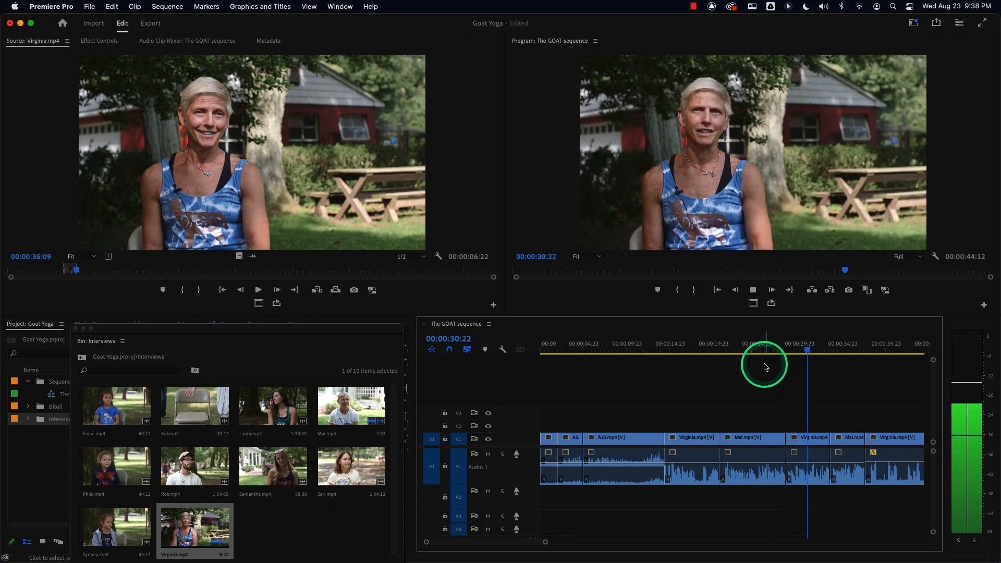
key("space")
left_click(762, 348)
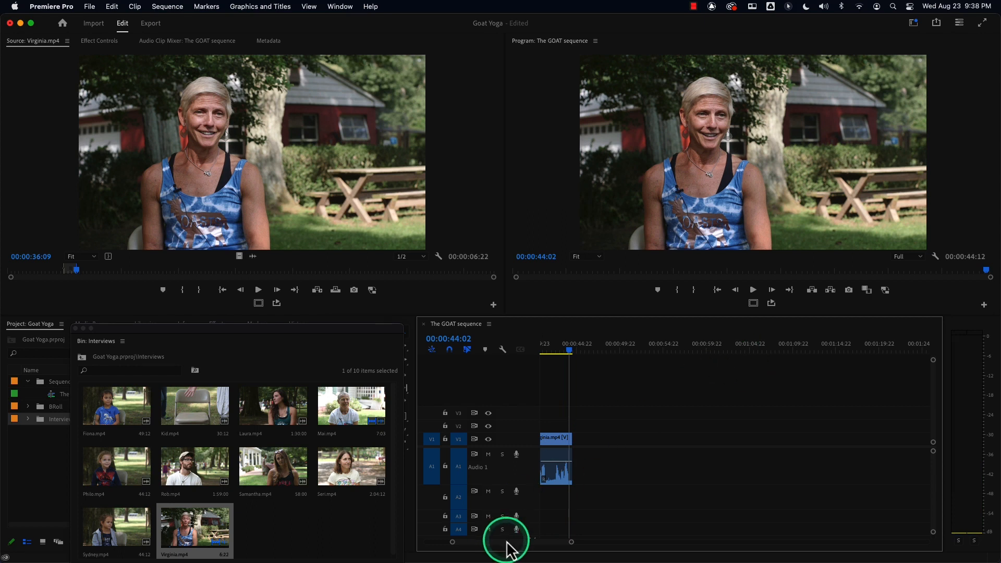
left_click_drag(510, 545, 476, 545)
left_click(714, 474)
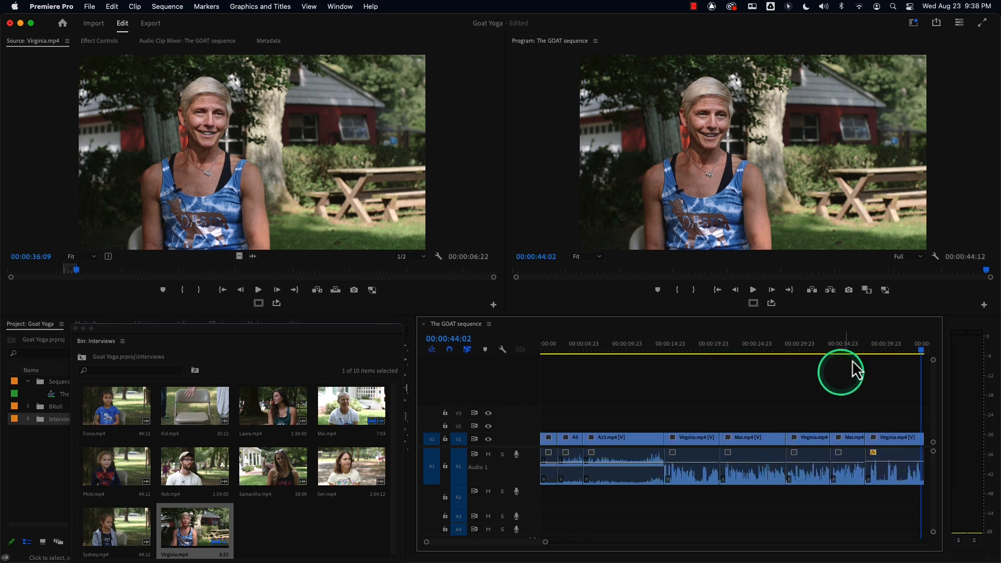
left_click_drag(867, 346, 853, 348)
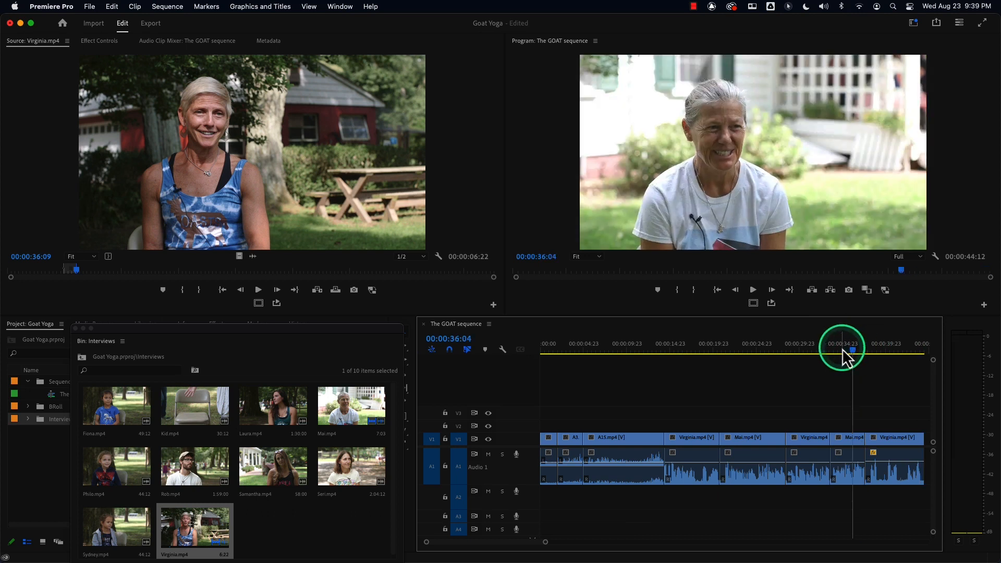
key("space")
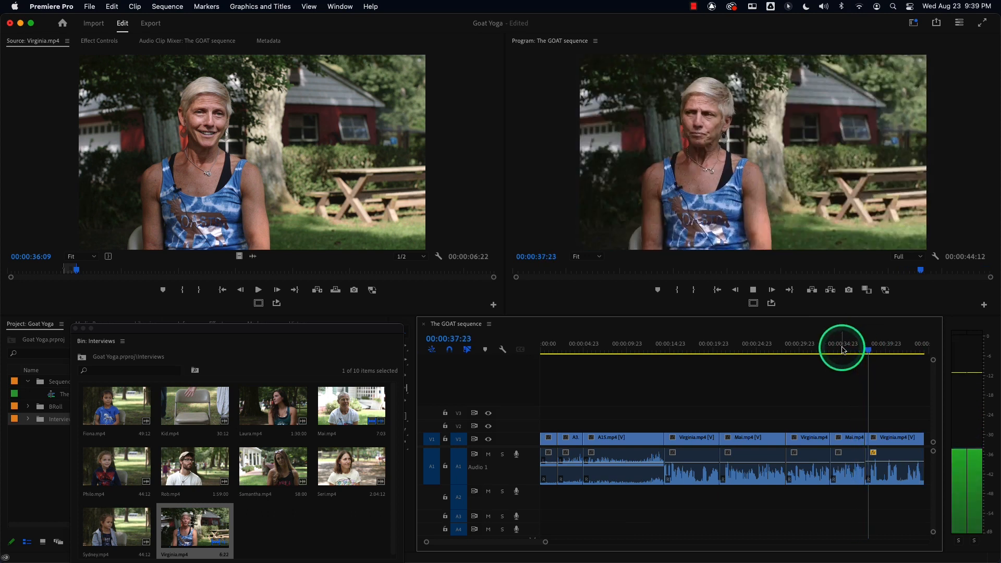
Mark a 00:00:02:15 In-to-Out range within the first Virginia.mp4 clip, just after A15.mp4, and play it back.
left_click_drag(847, 348, 665, 359)
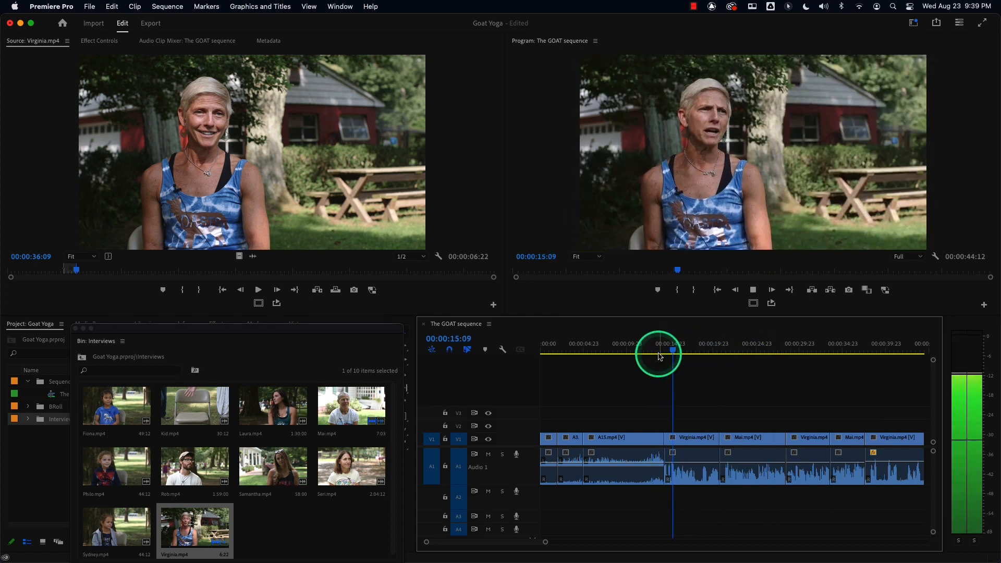
left_click(669, 353)
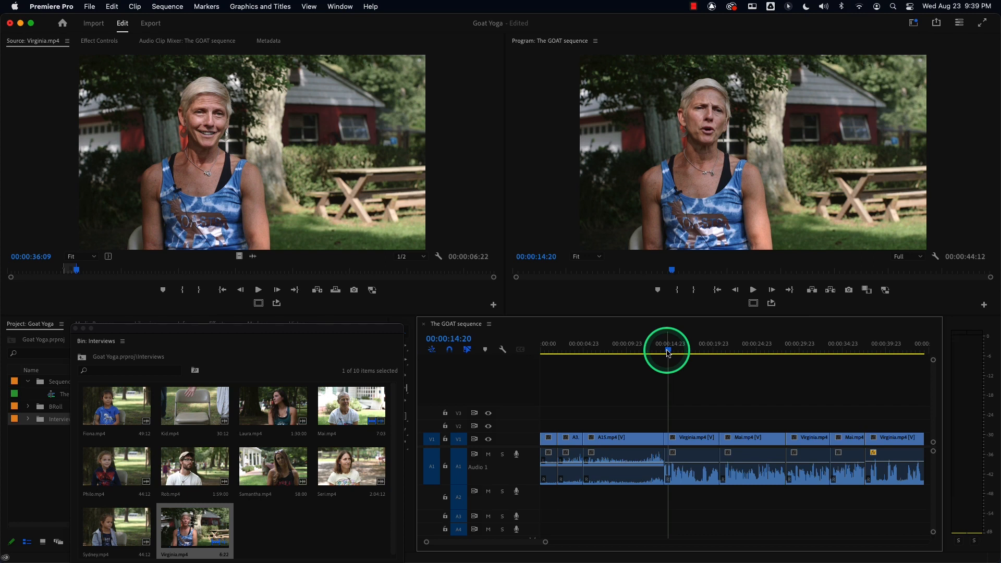
left_click(655, 353)
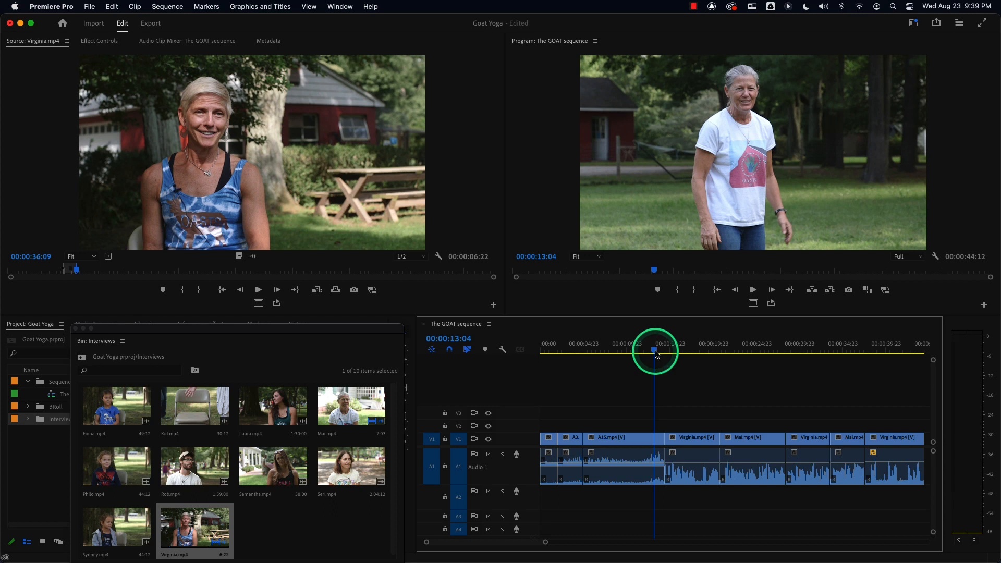
key("space")
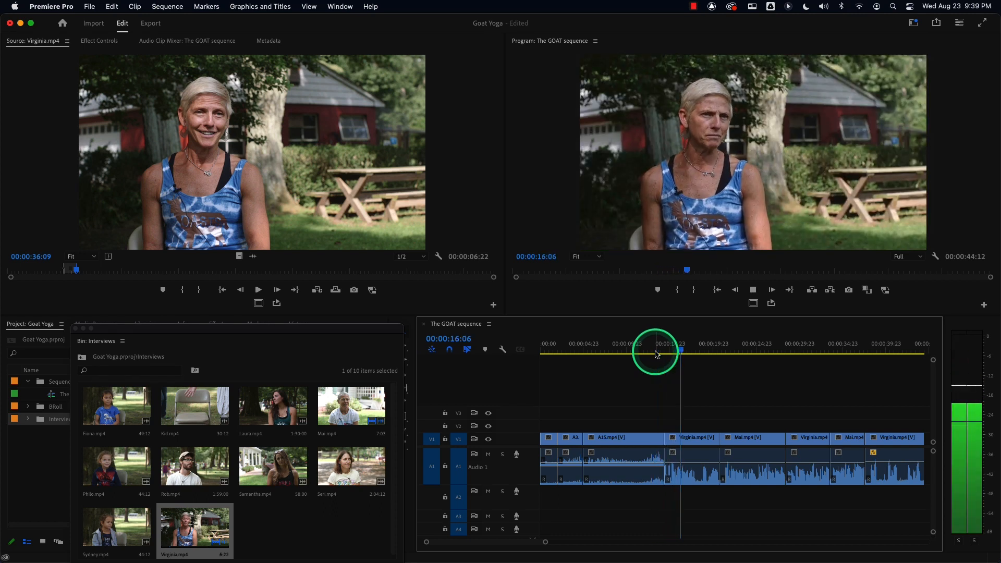
left_click(660, 352)
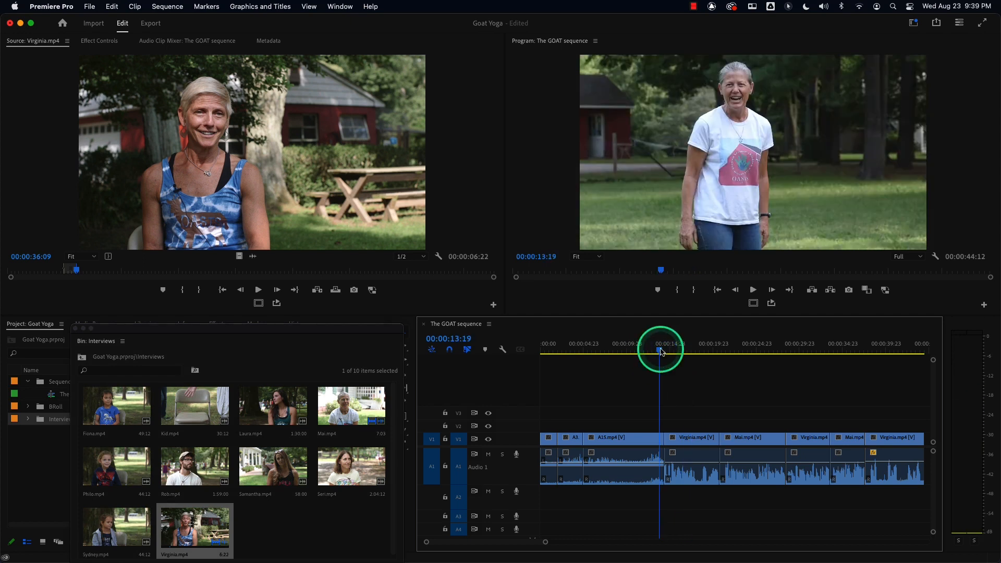
key("space")
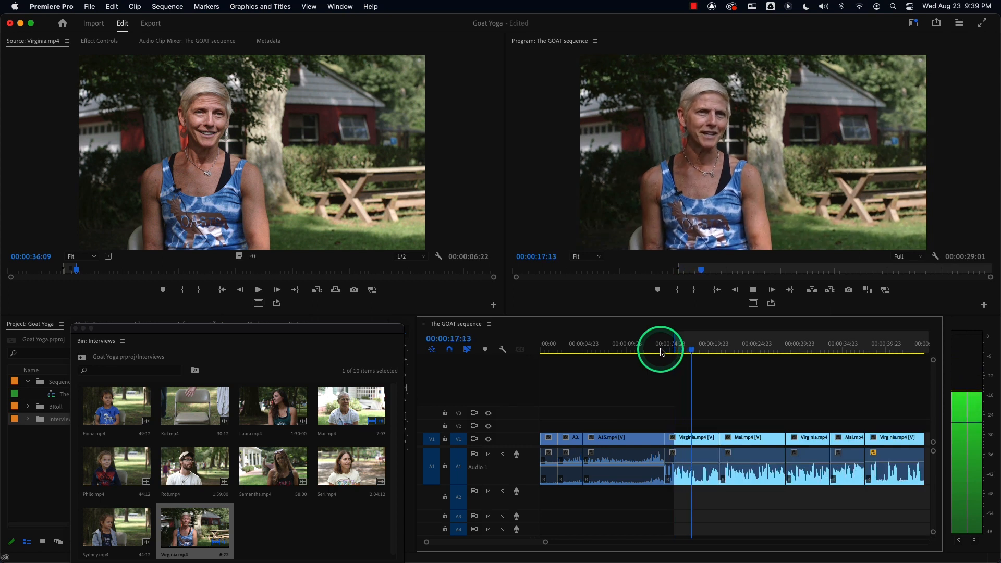
key("space")
key("o")
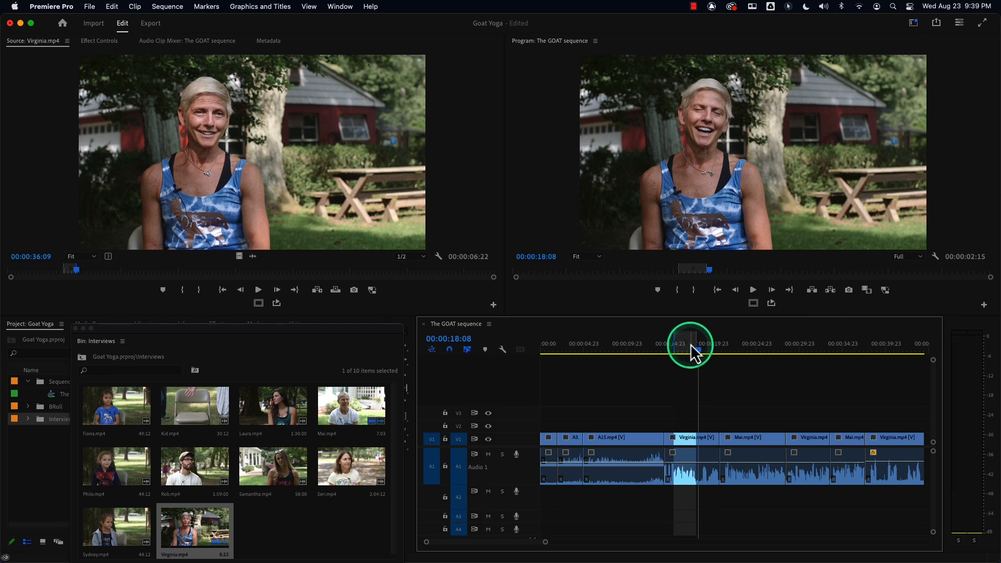
left_click(664, 350)
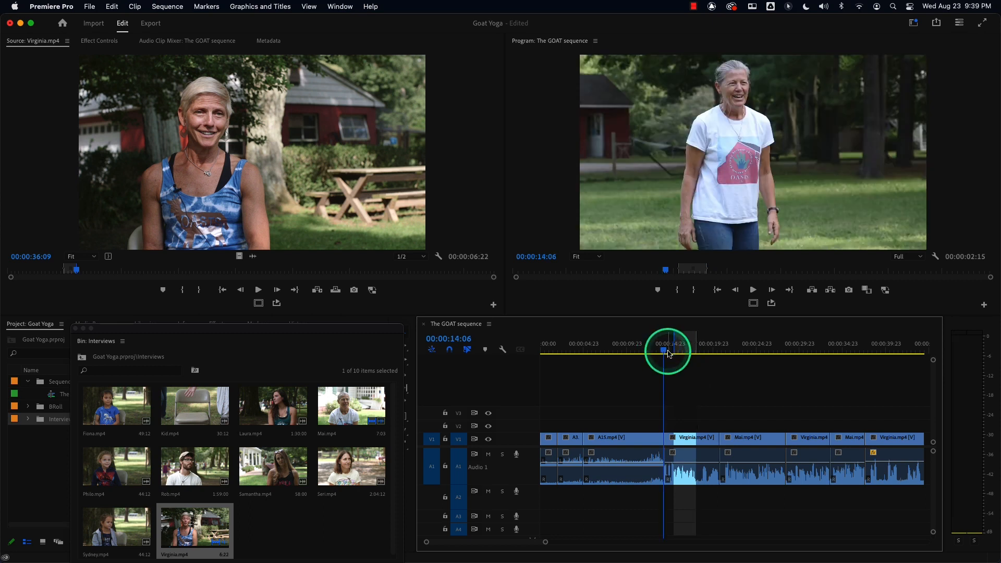
key("space")
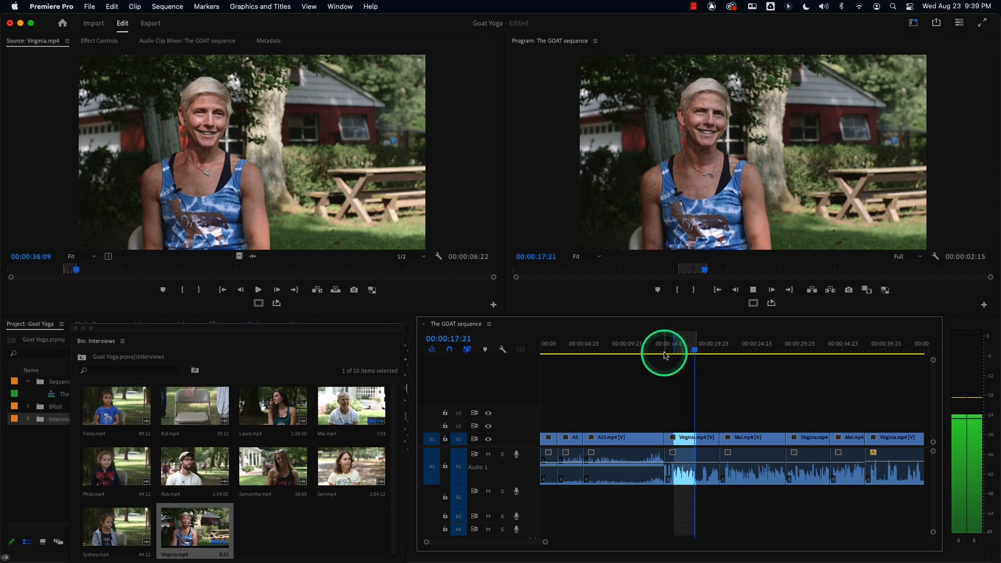
key("space")
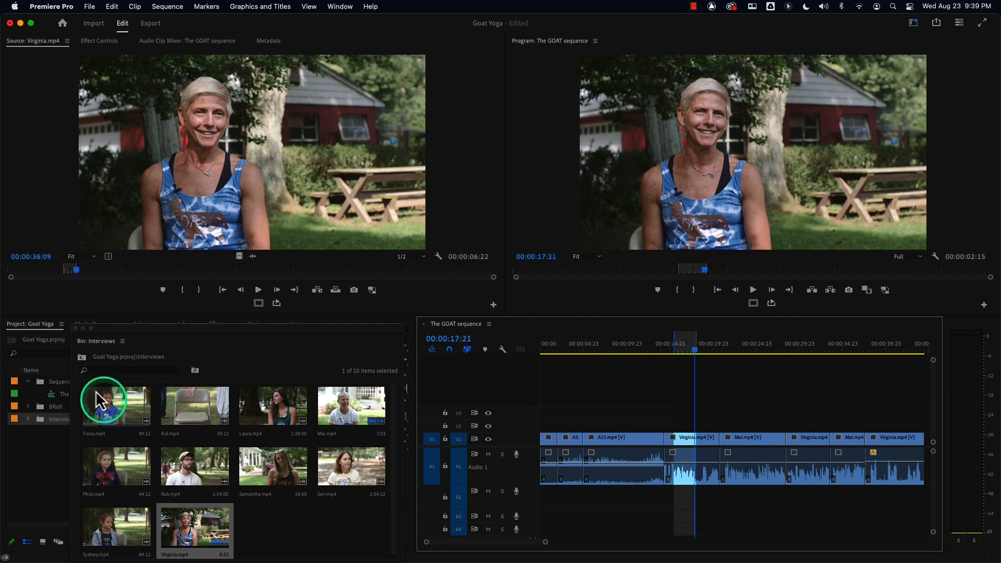
Close the Interviews bin, browse the BRoll bin for suitable cover footage, and load A44.mp4 into the Source Monitor.
left_click(75, 328)
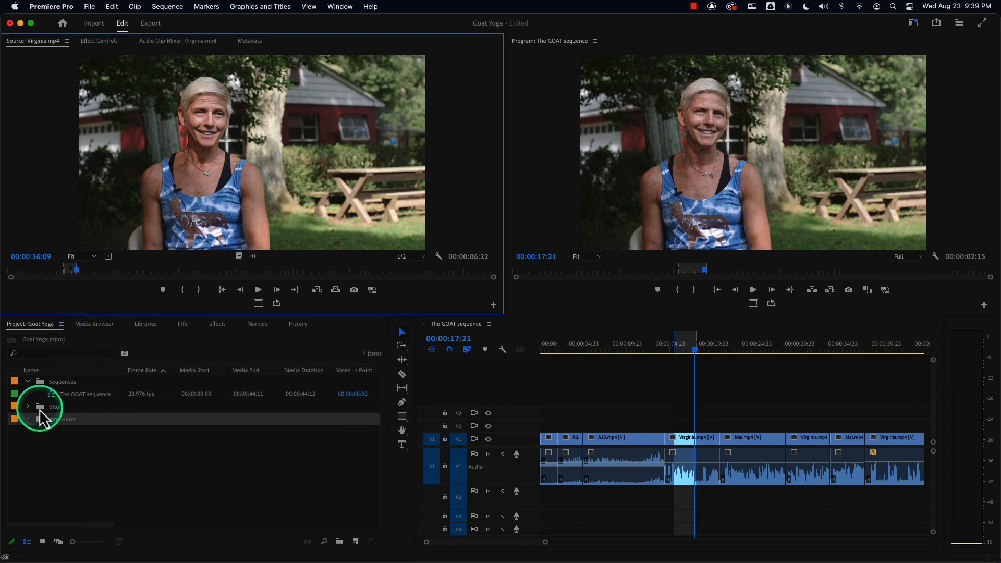
double_click(39, 407)
left_click_drag(385, 301, 428, 418)
scroll(418, 360, "down", 5)
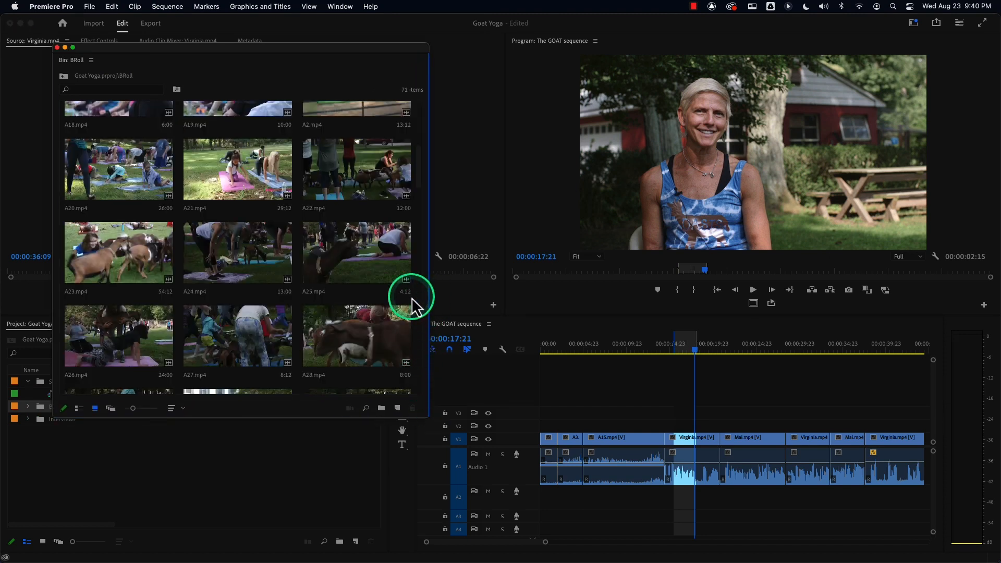
left_click_drag(419, 179, 413, 147)
right_click(413, 147)
left_click(258, 239)
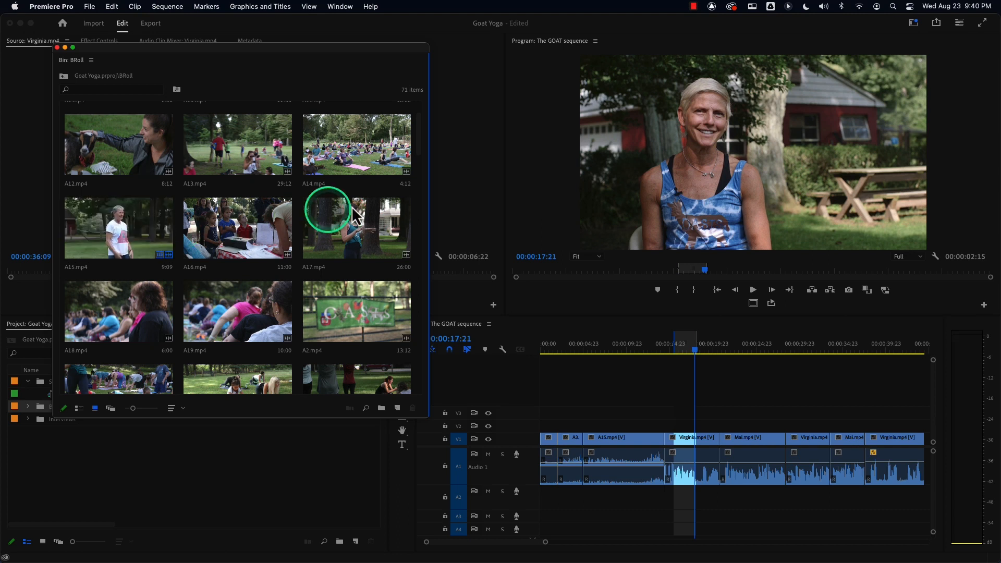
left_click_drag(421, 155, 418, 263)
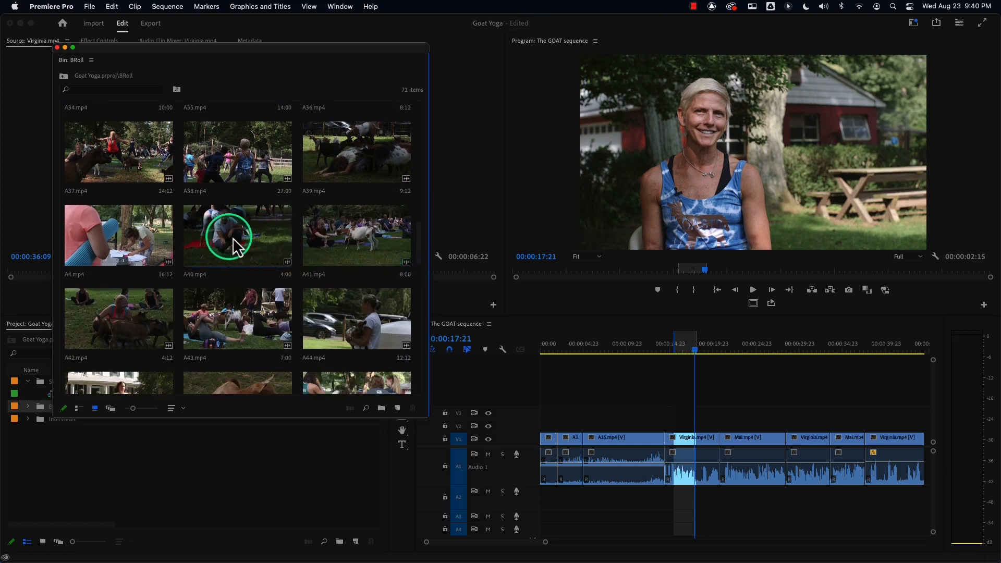
double_click(361, 316)
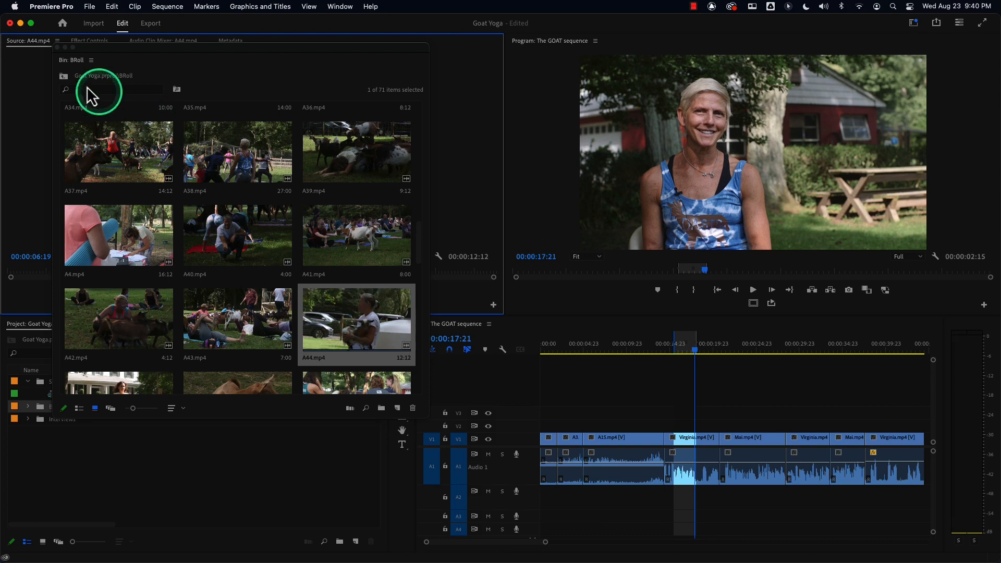
left_click(57, 47)
Mark an In point at 00:00:06:00 in A44.mp4 and scrub through the footage from there to about 00:00:08:15.
left_click_drag(198, 270, 242, 271)
key("i")
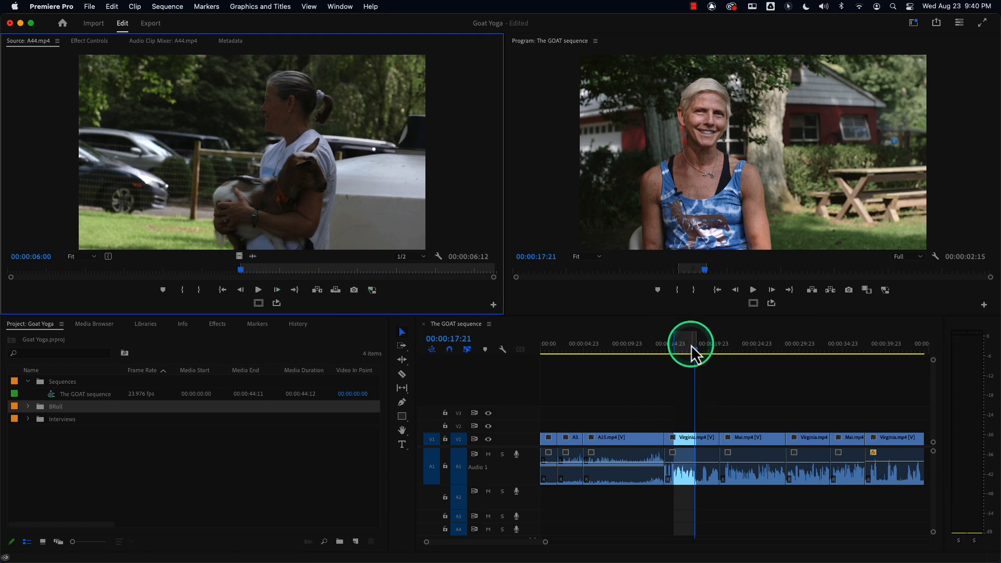
left_click_drag(241, 271, 284, 272)
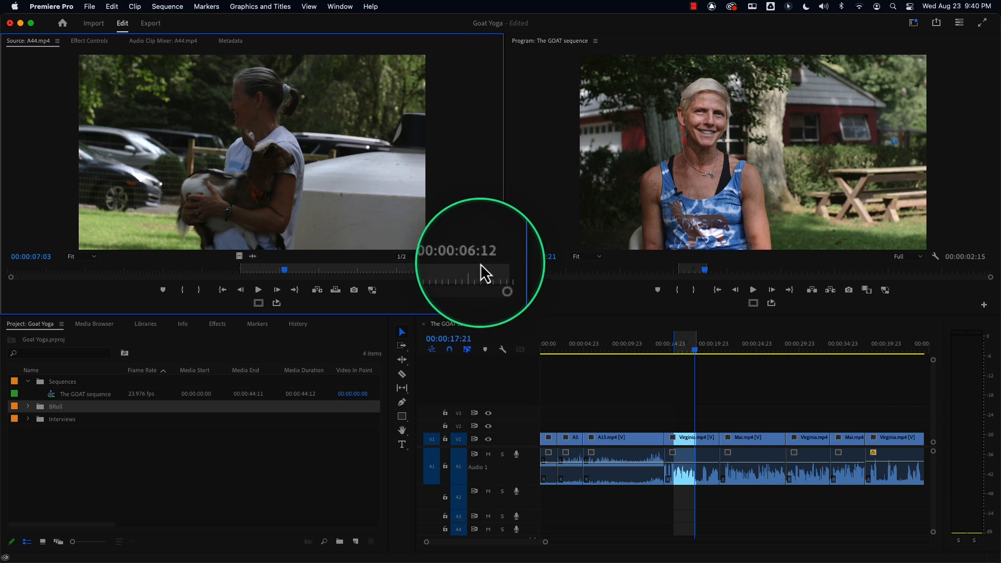
left_click_drag(281, 269, 246, 263)
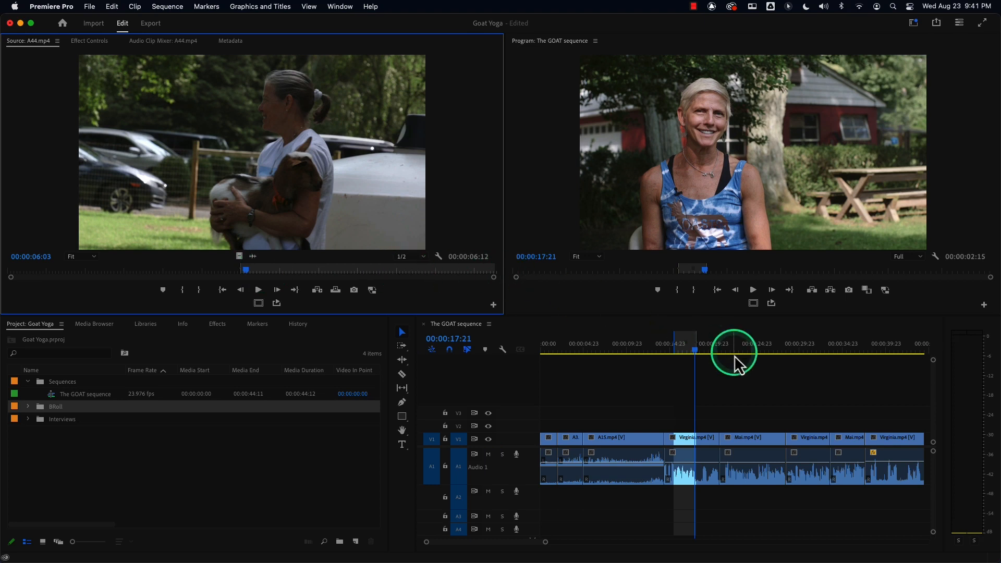
left_click_drag(251, 275, 275, 268)
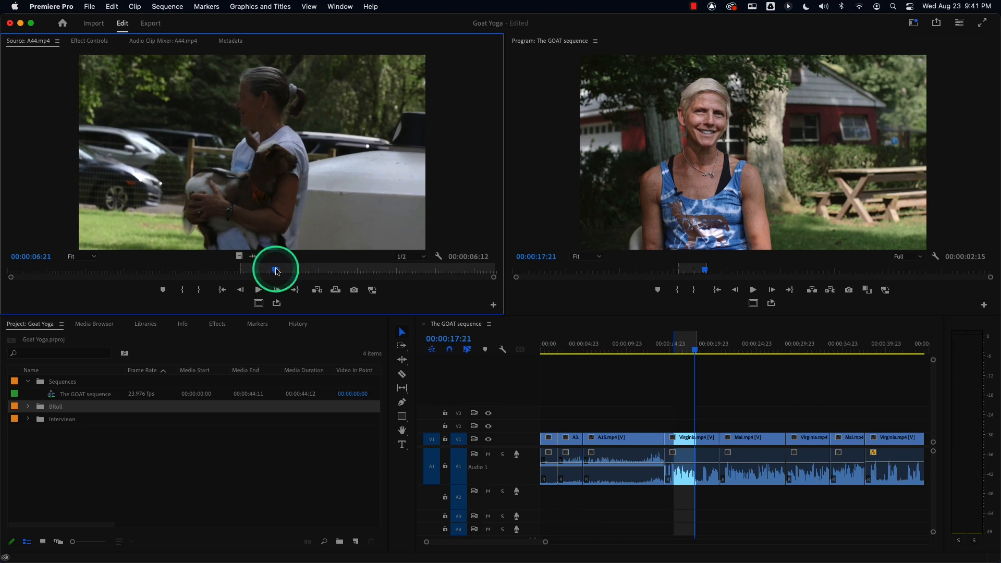
key("shift+i")
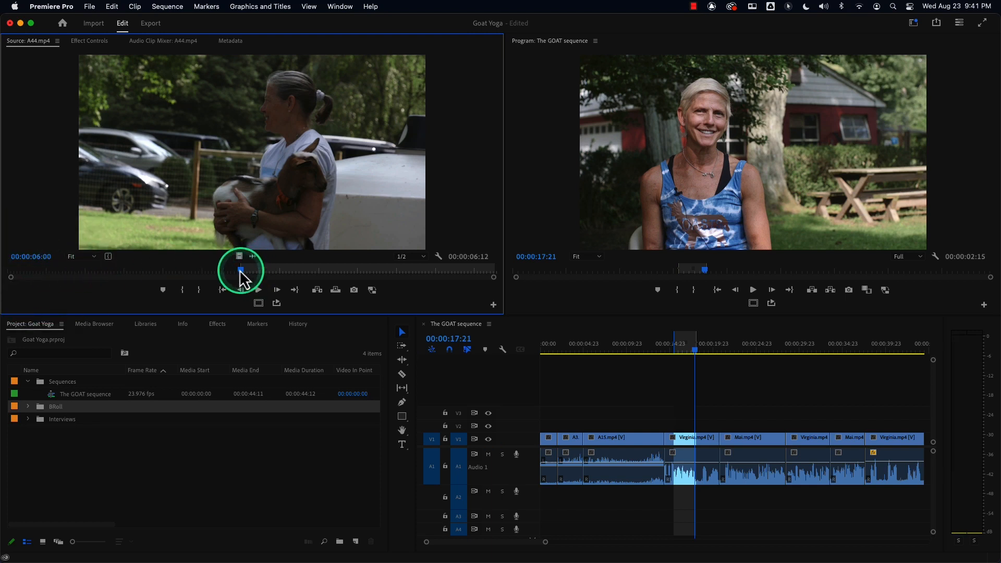
left_click_drag(241, 269, 345, 271)
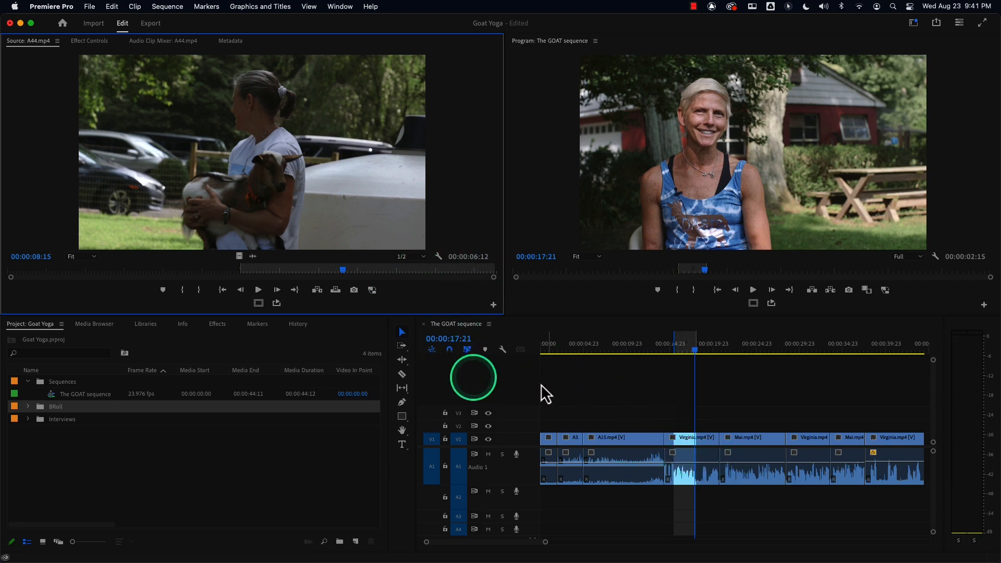
Overwrite the marked Virginia.mp4 section with A44.mp4's video and audio on V1 and A1, play it back, and undo the edit.
left_click(666, 348)
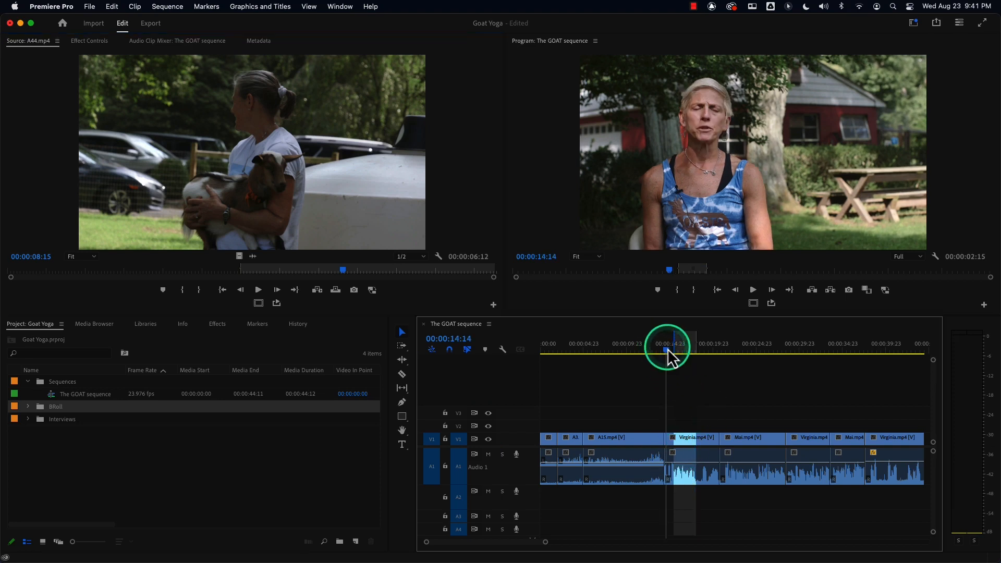
key("space")
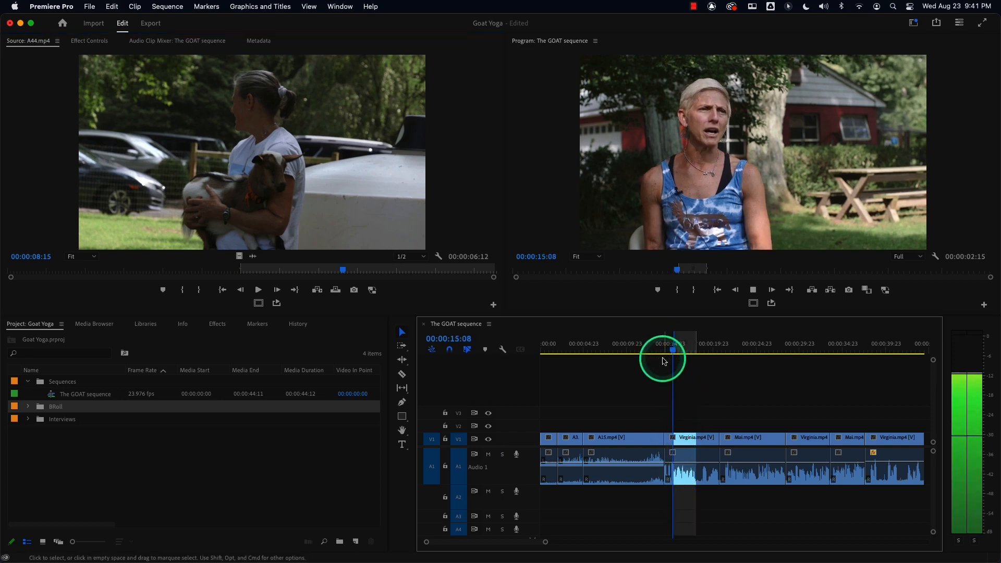
key("space")
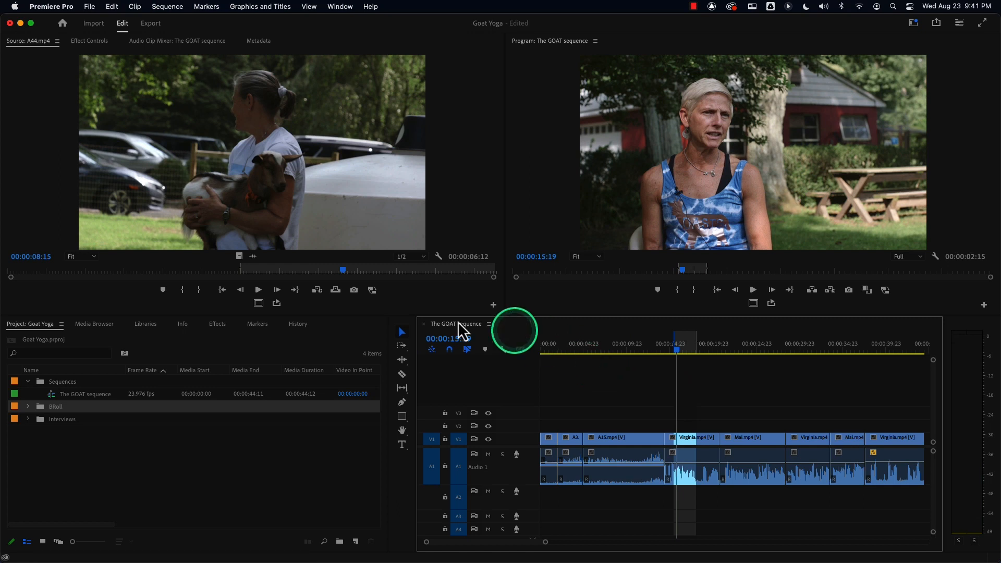
left_click(335, 291)
left_click_drag(696, 346, 655, 348)
key("space")
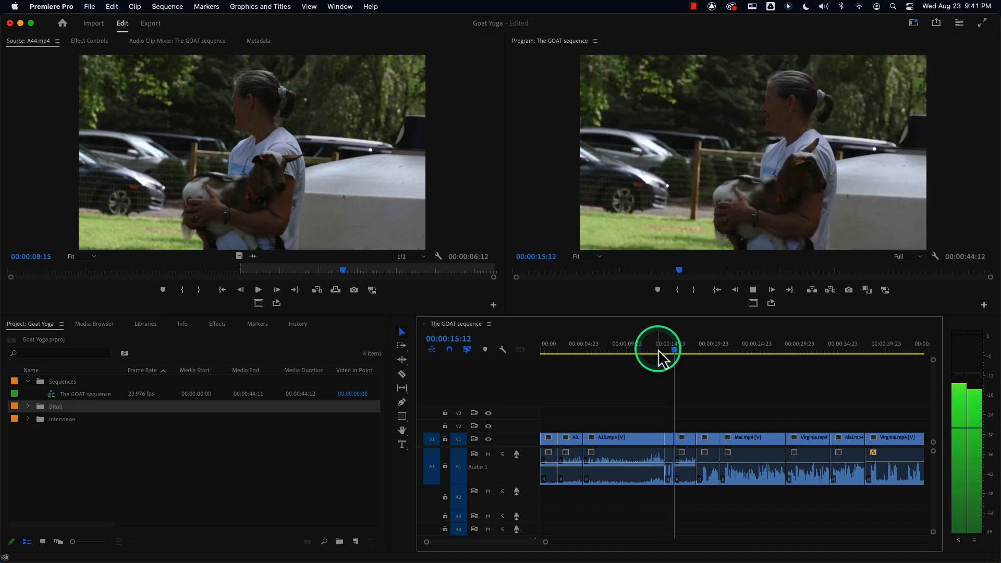
key("space")
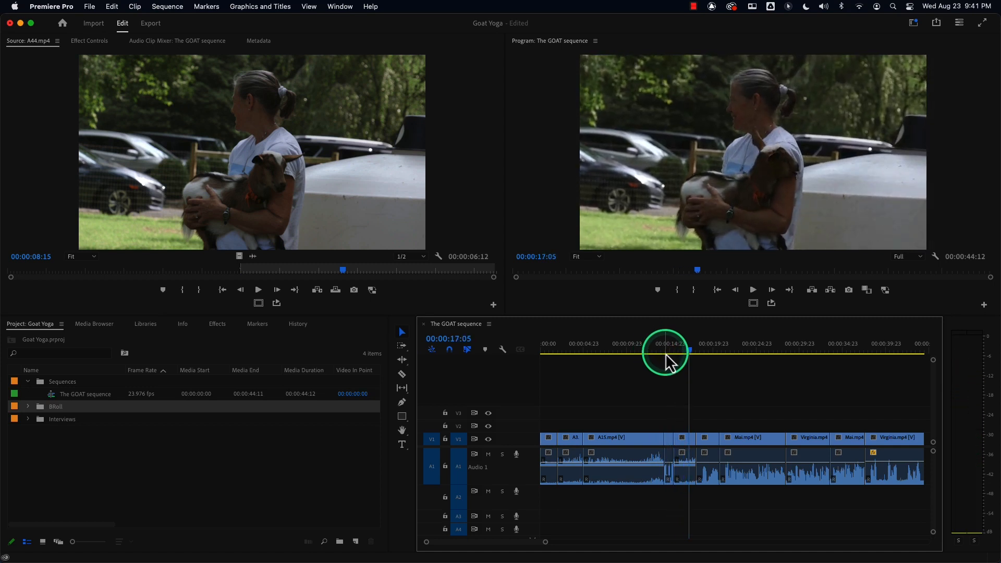
key("super+z")
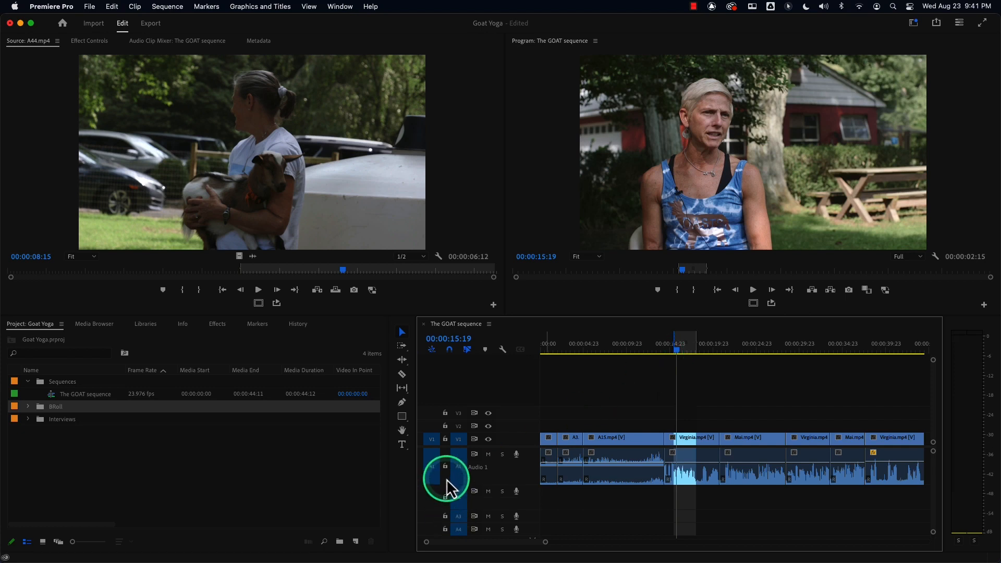
Turn off both source patching and track targeting for A1 so that only A44.mp4's video is edited in.
left_click(434, 470)
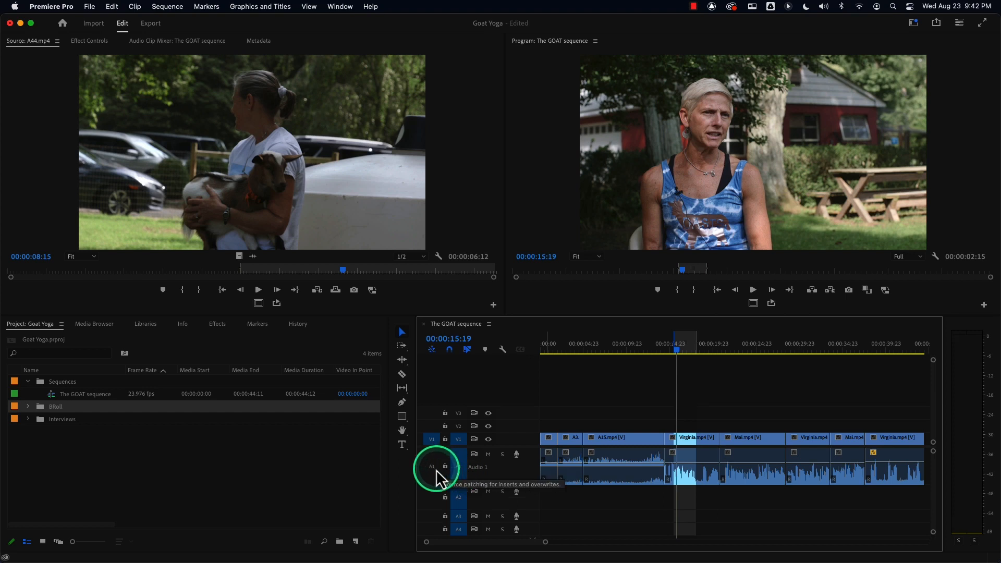
left_click(452, 469)
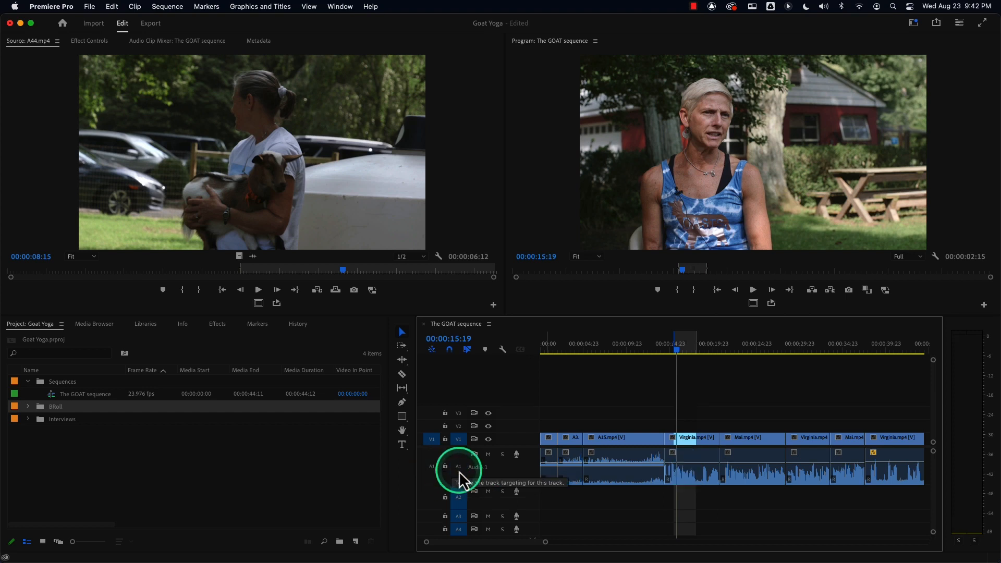
left_click(455, 468)
left_click(455, 468)
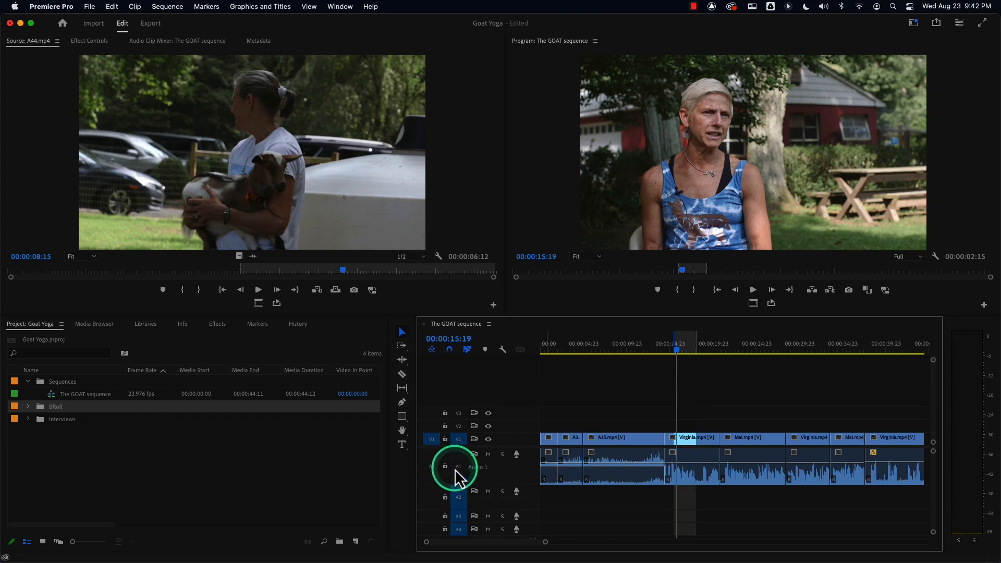
left_click(455, 468)
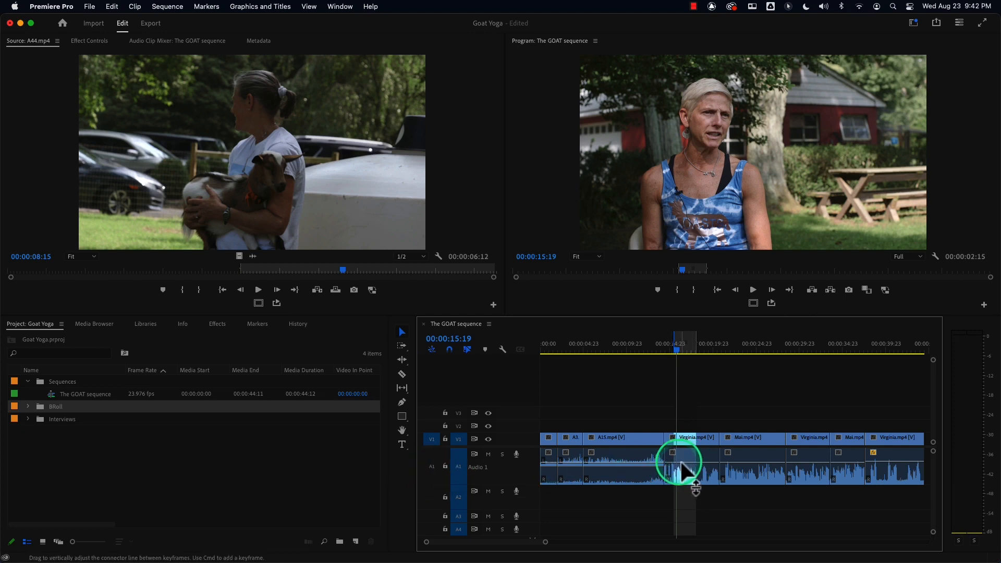
left_click(458, 467)
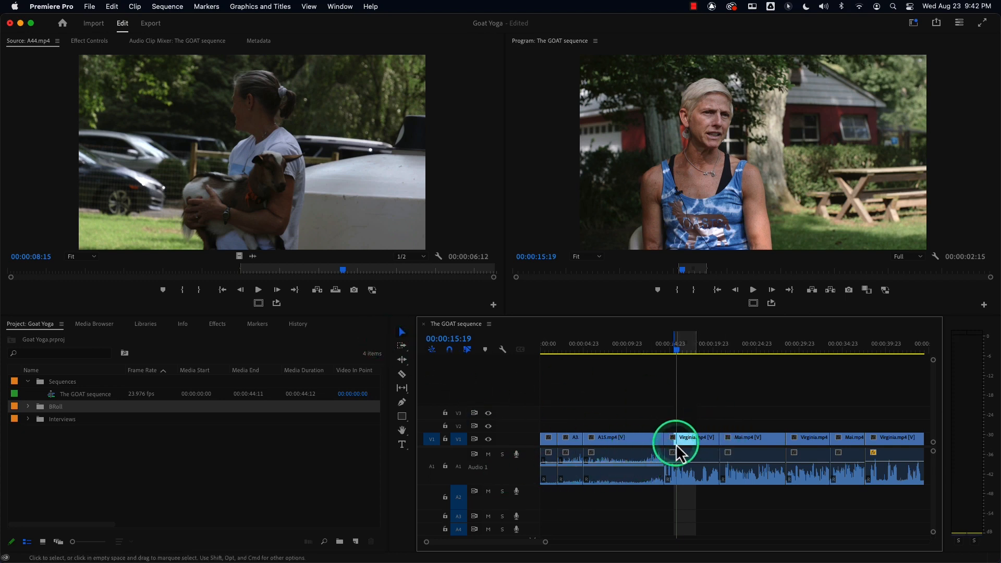
Overwrite only A44.mp4's video onto V1 across the marked Virginia.mp4 section, play it back, and undo the edit.
left_click(336, 290)
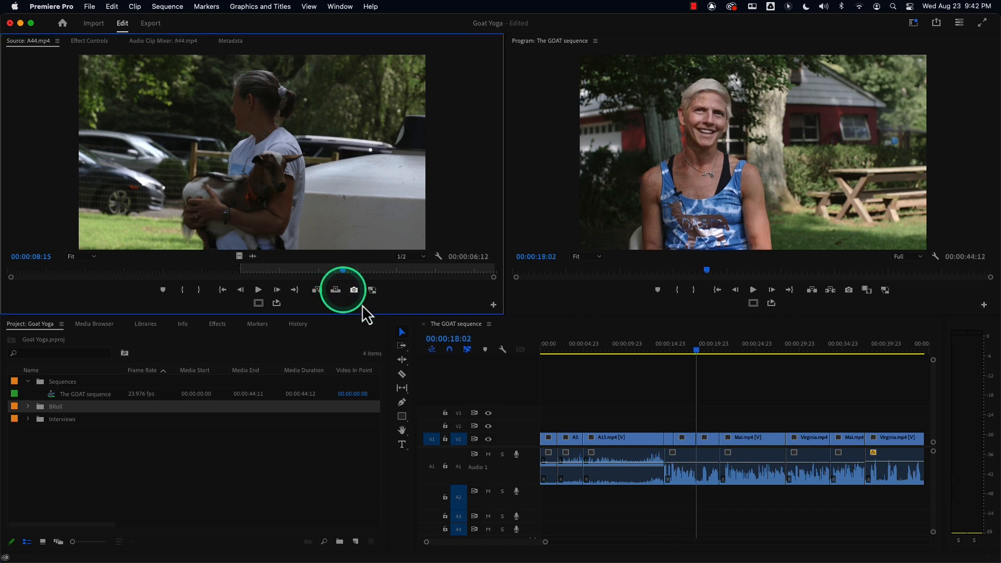
left_click(660, 353)
key("space")
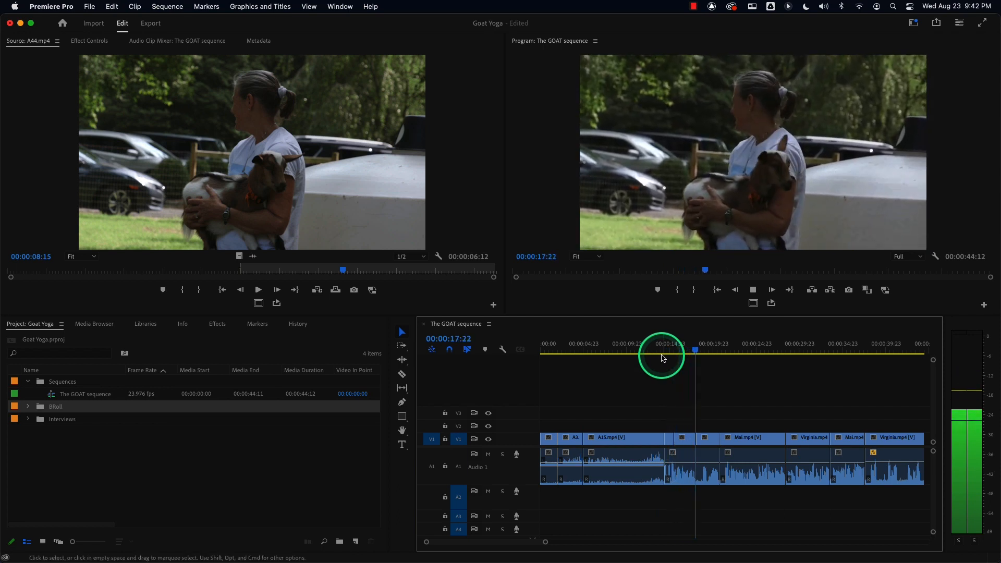
key("space")
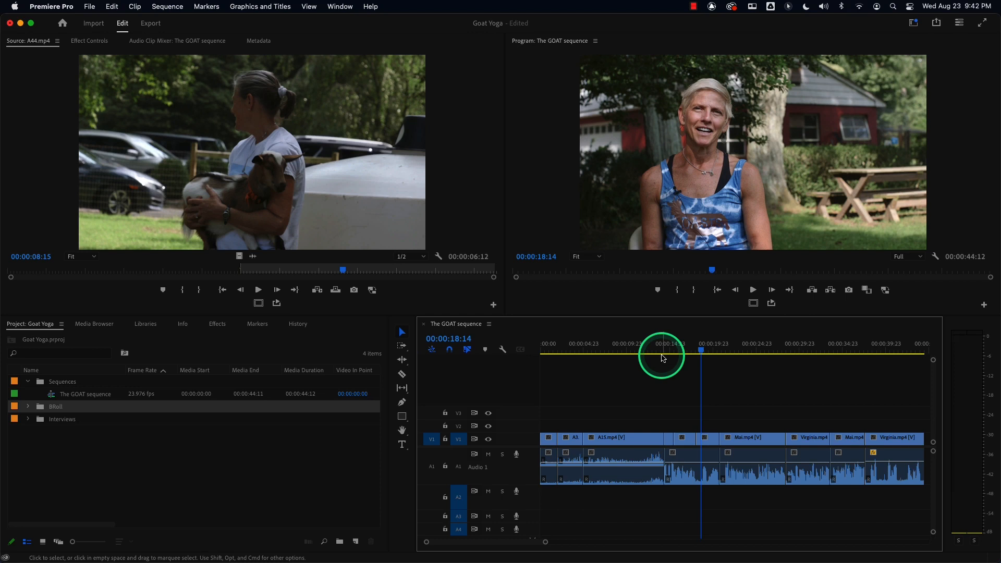
left_click(662, 357)
left_click(682, 439)
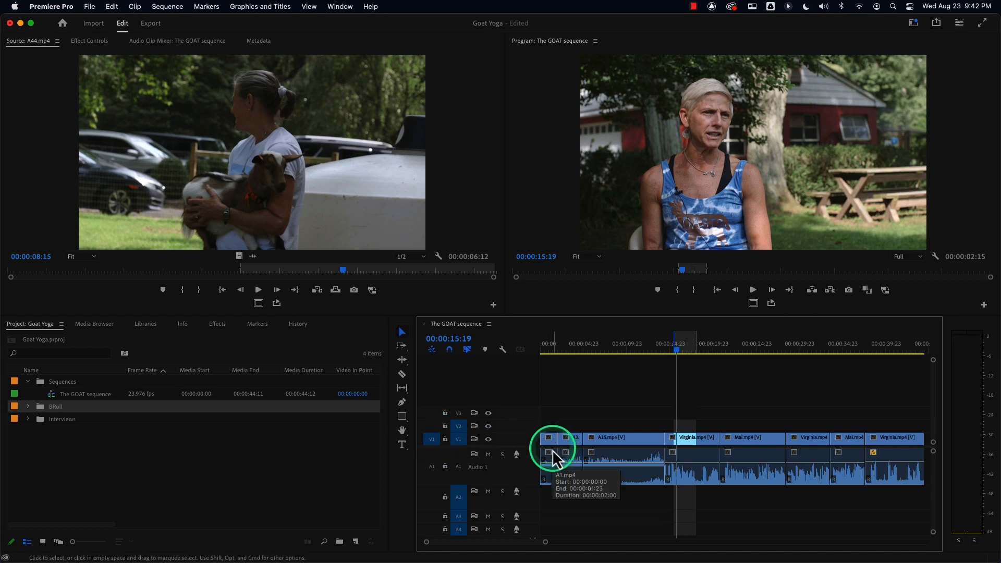
Patch the V1 source video to sequence track V2, trying the patch on V1 and V2 and leaving it on V2.
left_click(433, 427)
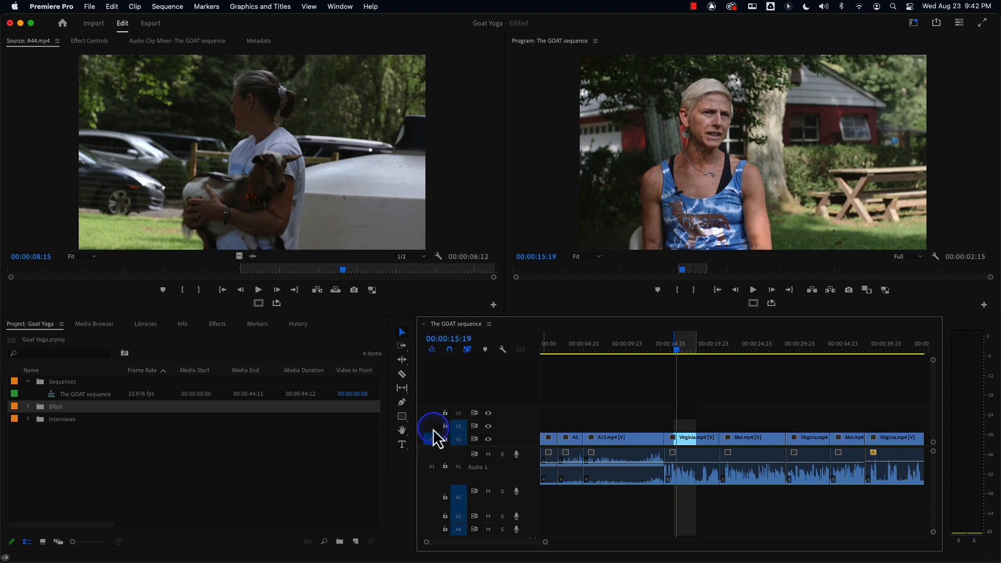
left_click(434, 439)
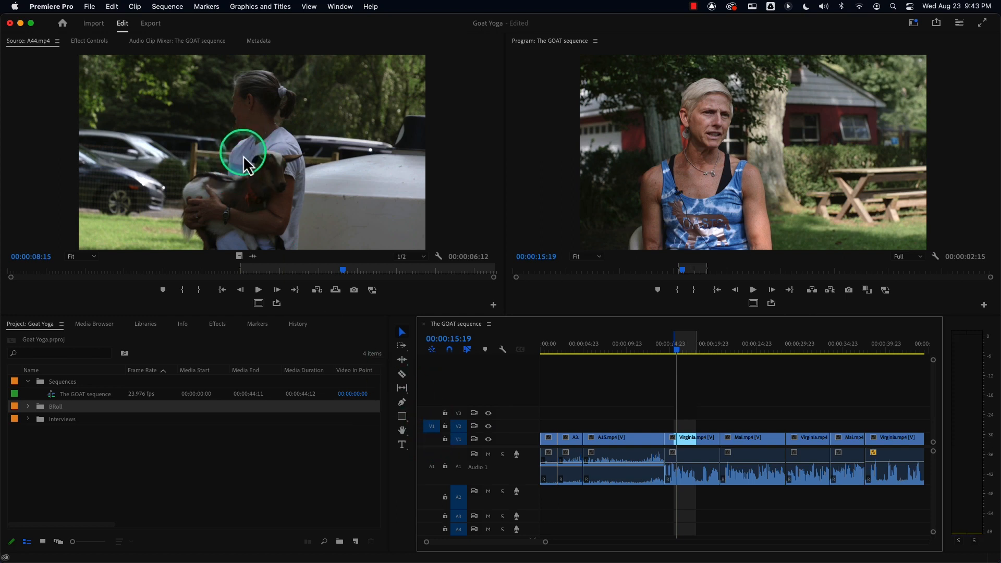
left_click(432, 428)
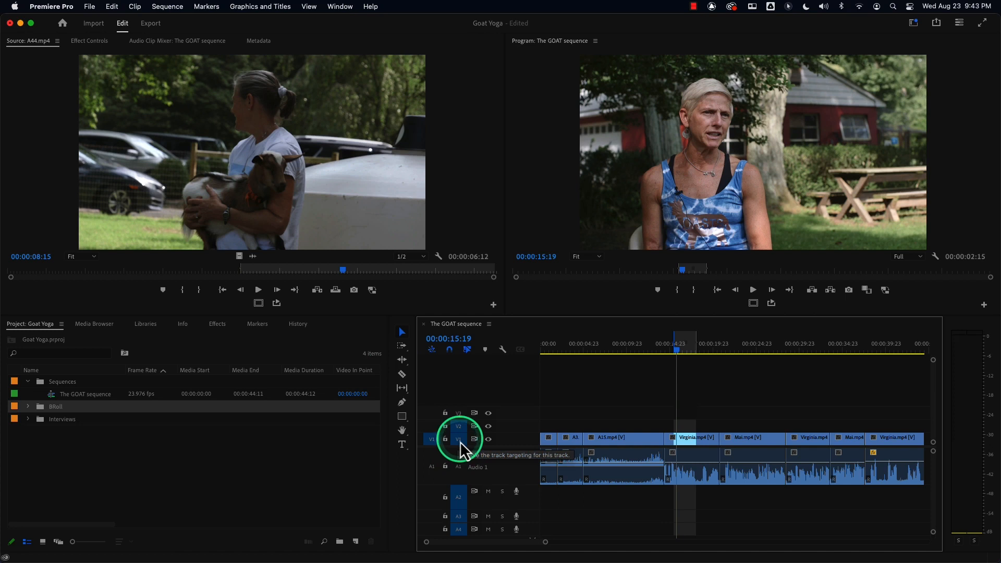
left_click(433, 428)
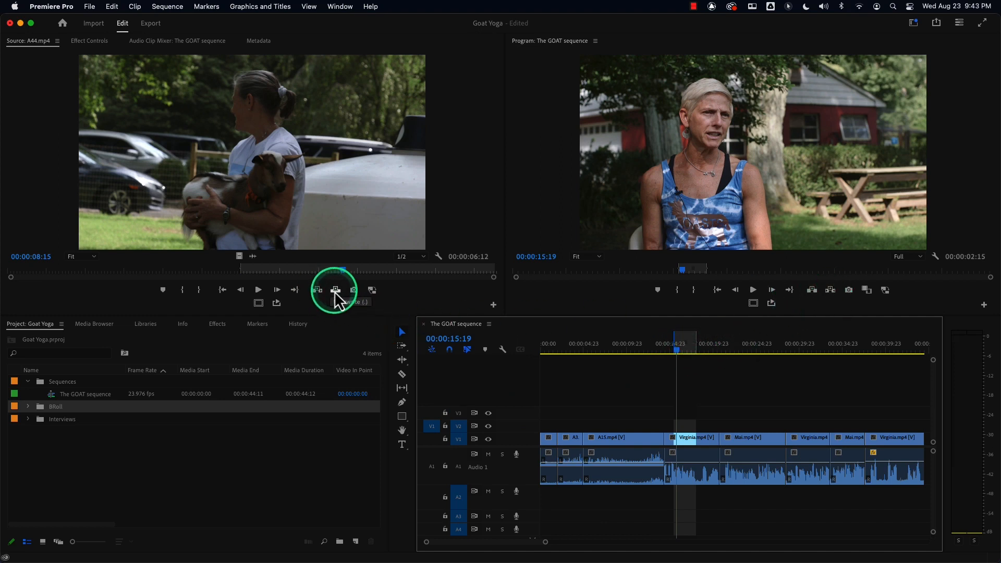
Overwrite A44.mp4's video onto V2 above the marked Virginia.mp4 section, play it back, and remove the overlaid clip.
left_click_drag(335, 291, 675, 389)
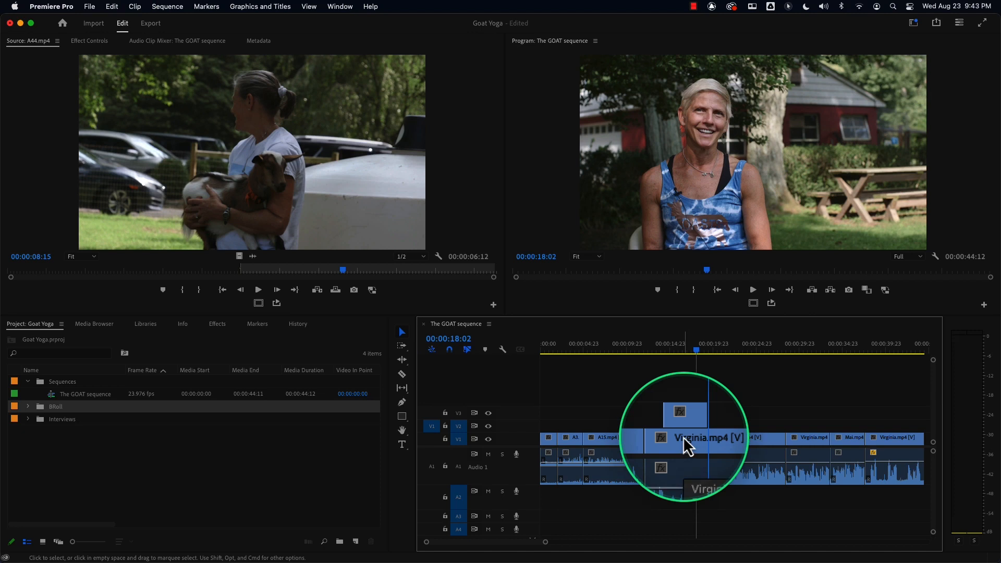
left_click(655, 347)
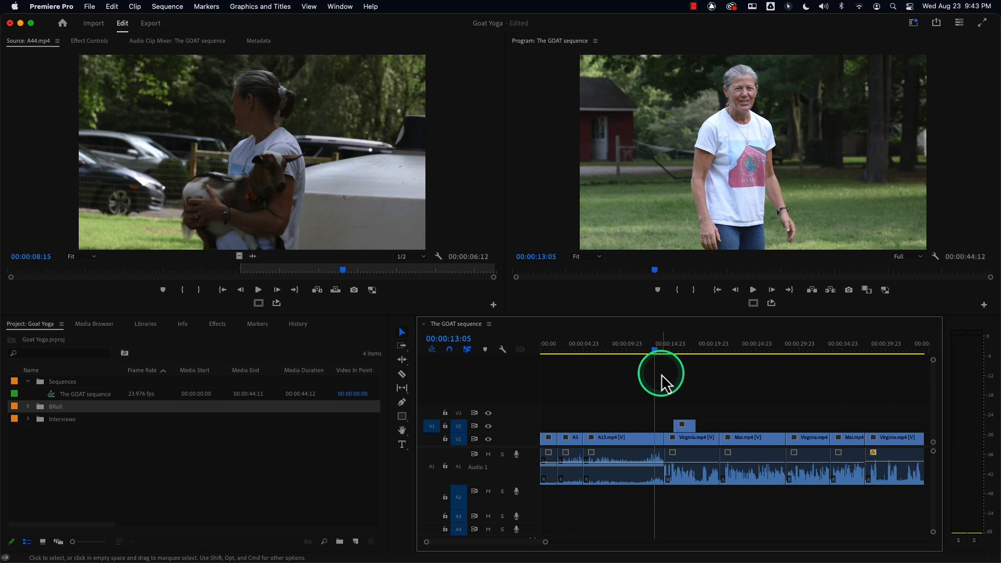
key("space")
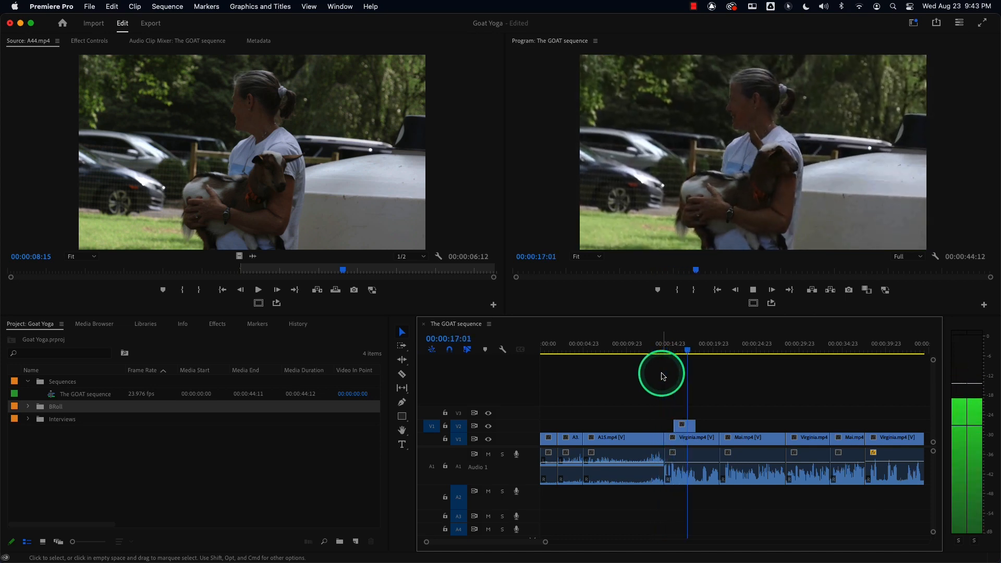
key("space")
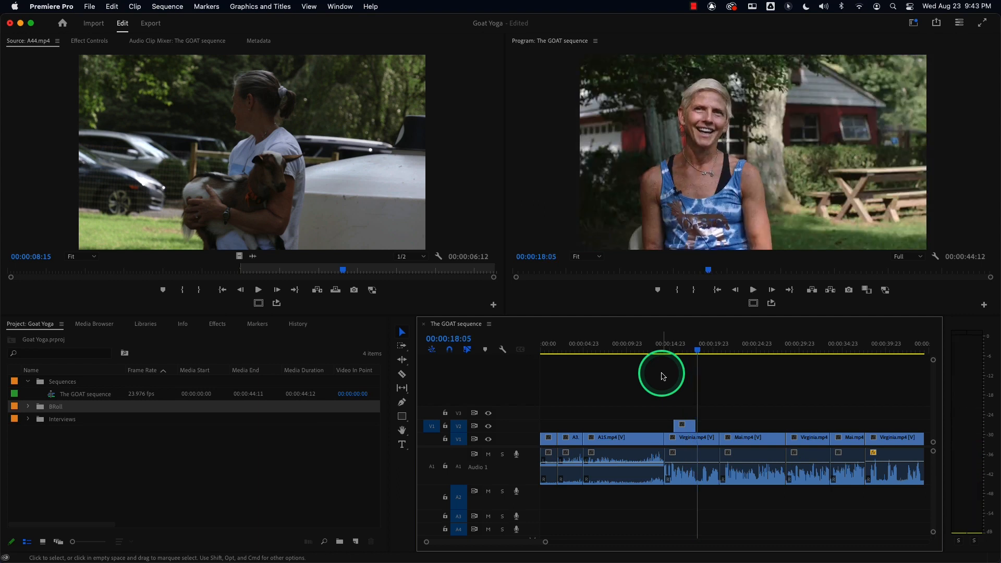
left_click(681, 426)
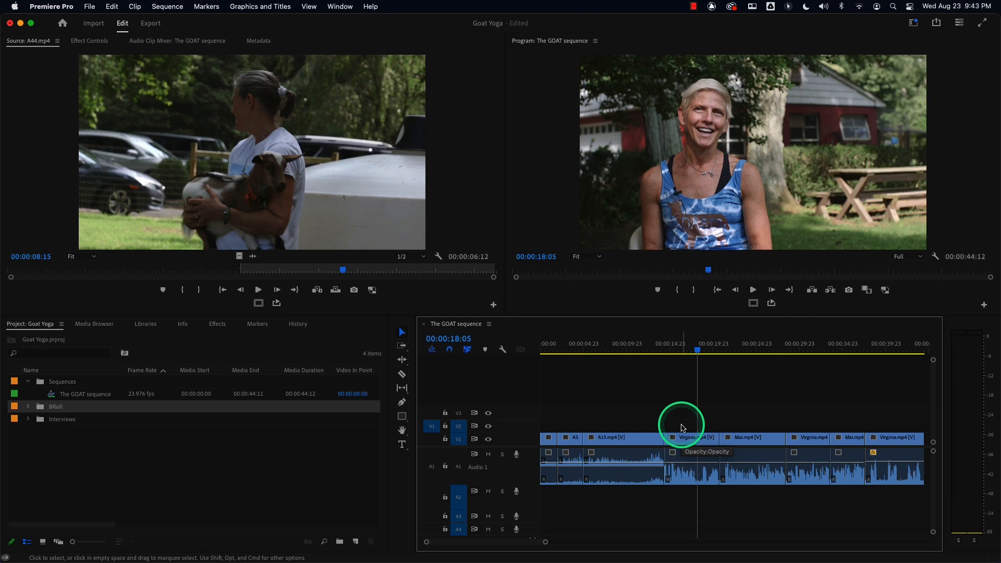
Patch the V1 source to sequence track V1, overwrite A44.mp4's video across the marked Virginia.mp4 section, and undo the edit.
left_click(431, 439)
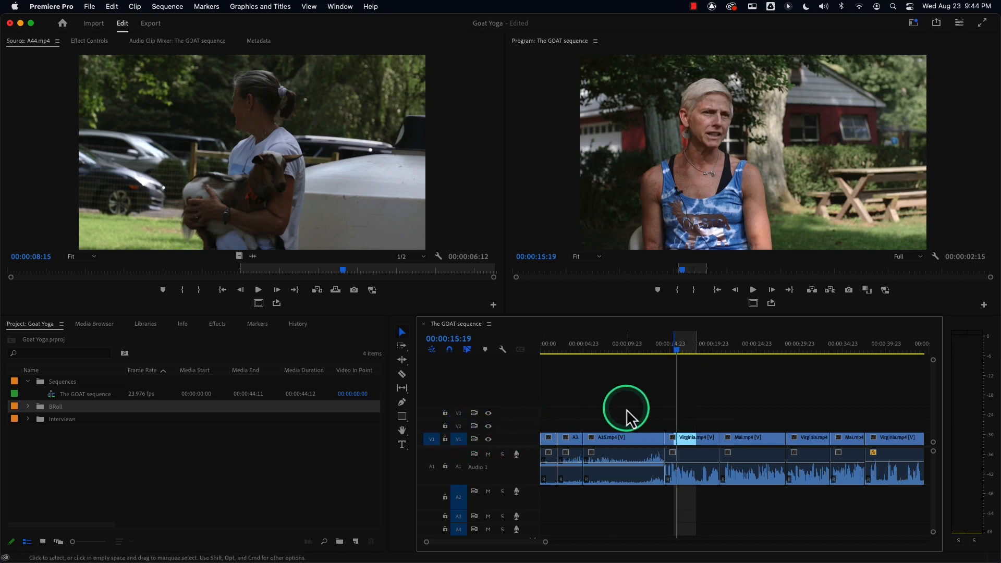
left_click(691, 441)
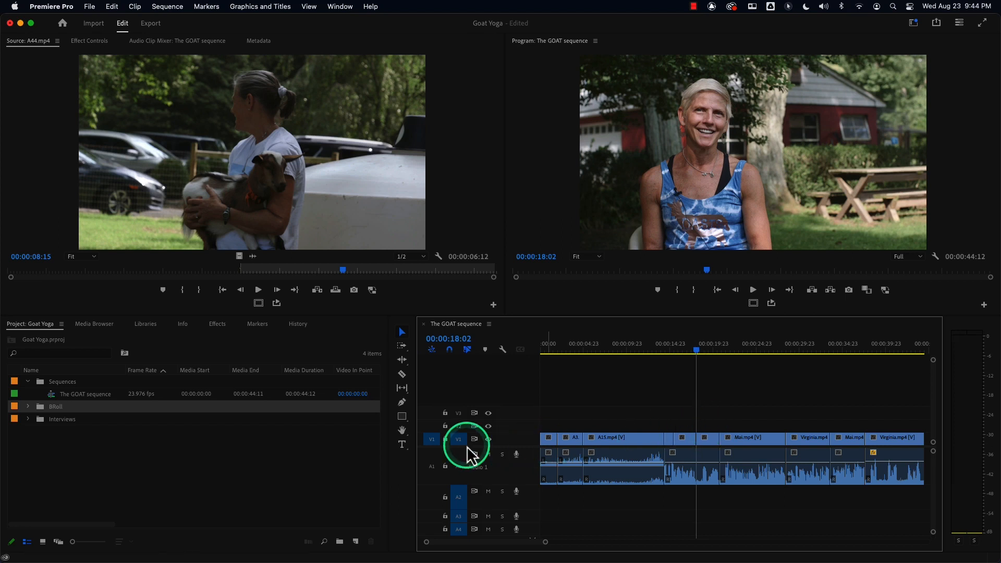
key("super+z")
Patch the V1 source to track V2, overwrite A44.mp4's video above the marked Virginia.mp4 section, and play it back.
left_click(432, 426)
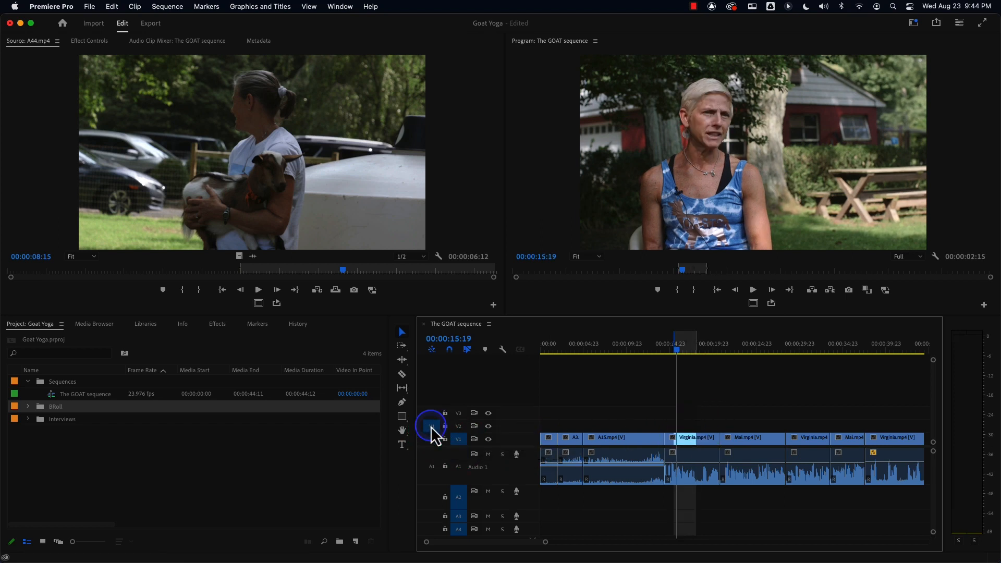
left_click(459, 426)
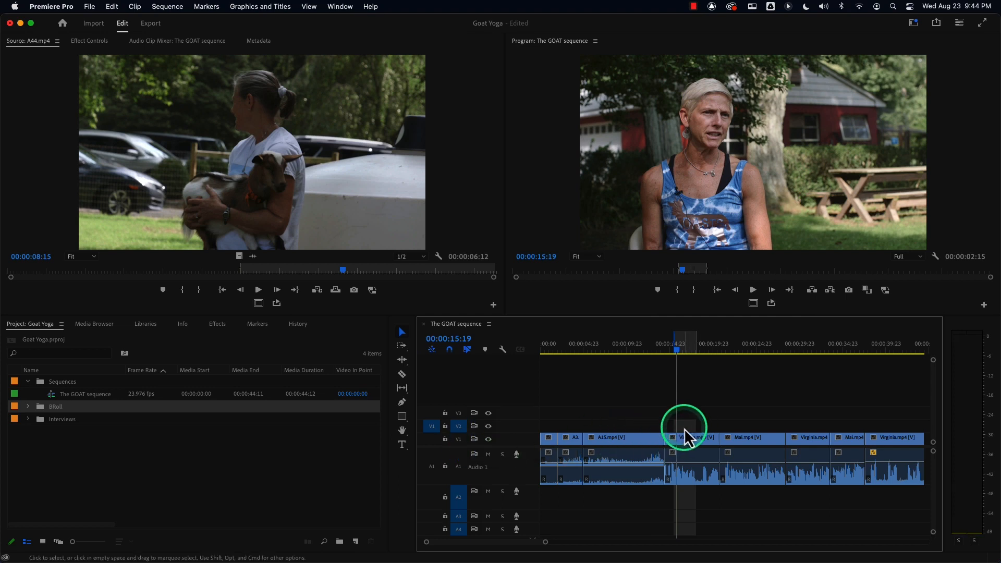
key("period")
left_click_drag(666, 351, 661, 354)
key("space")
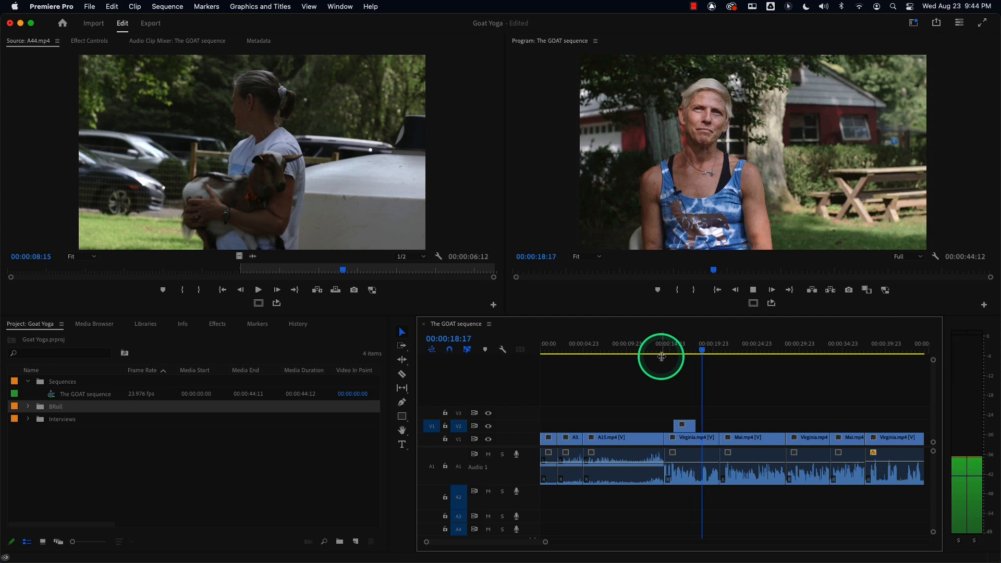
key("space")
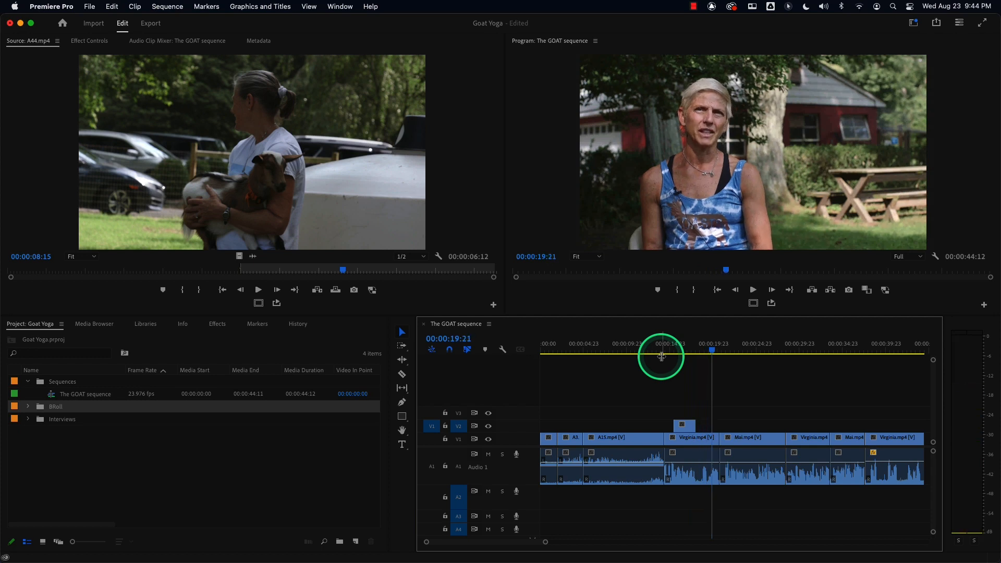
key("space")
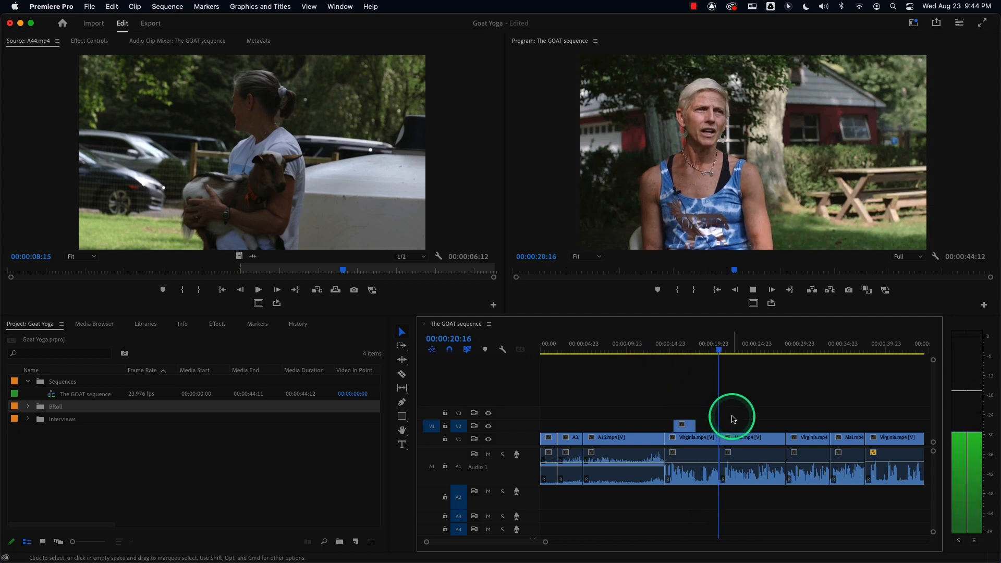
key("space")
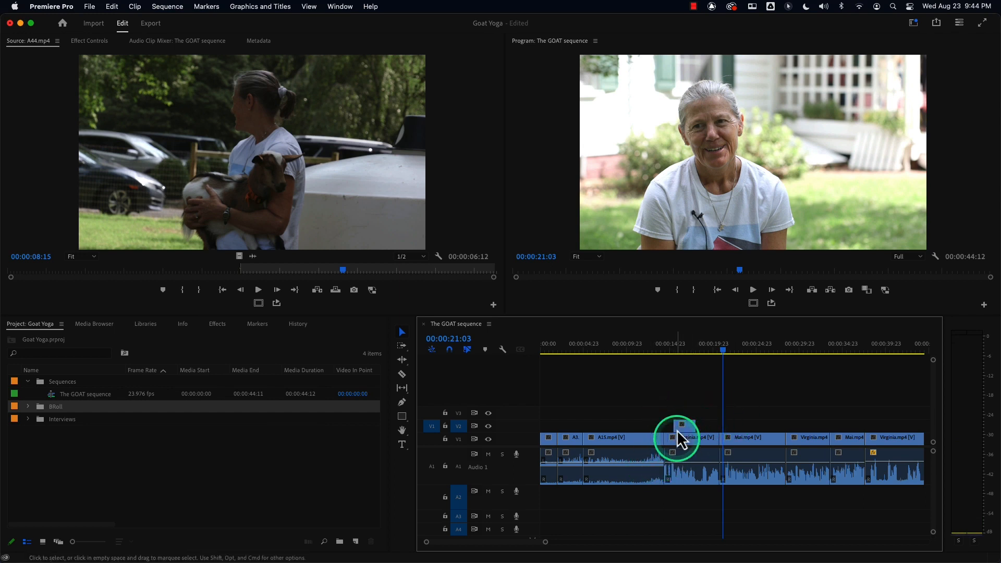
Play the sequence on into Mai.mp4 and mark a section near that clip's end, with the Out point at 00:00:28:07.
left_click(665, 351)
key("space")
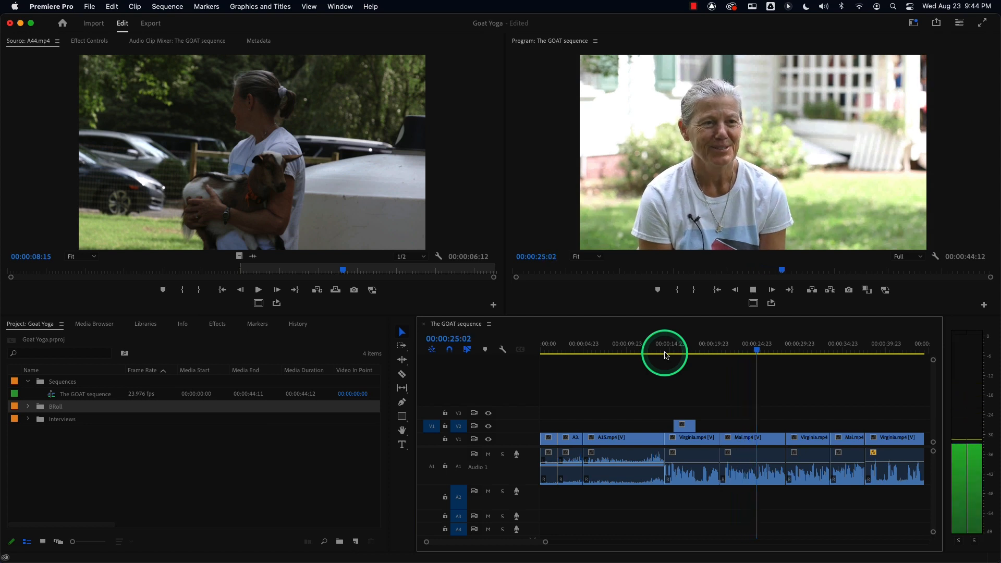
key("i")
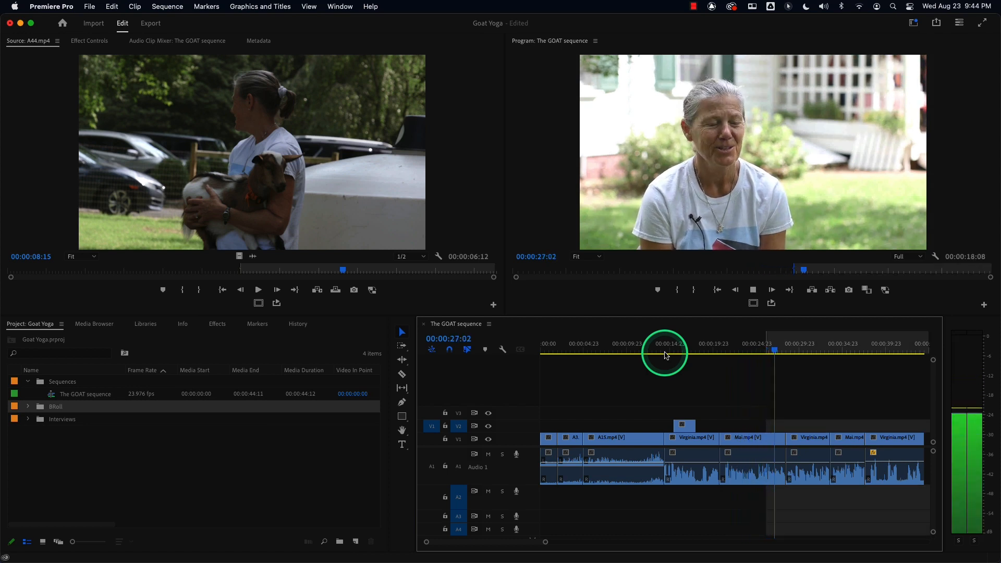
key("space")
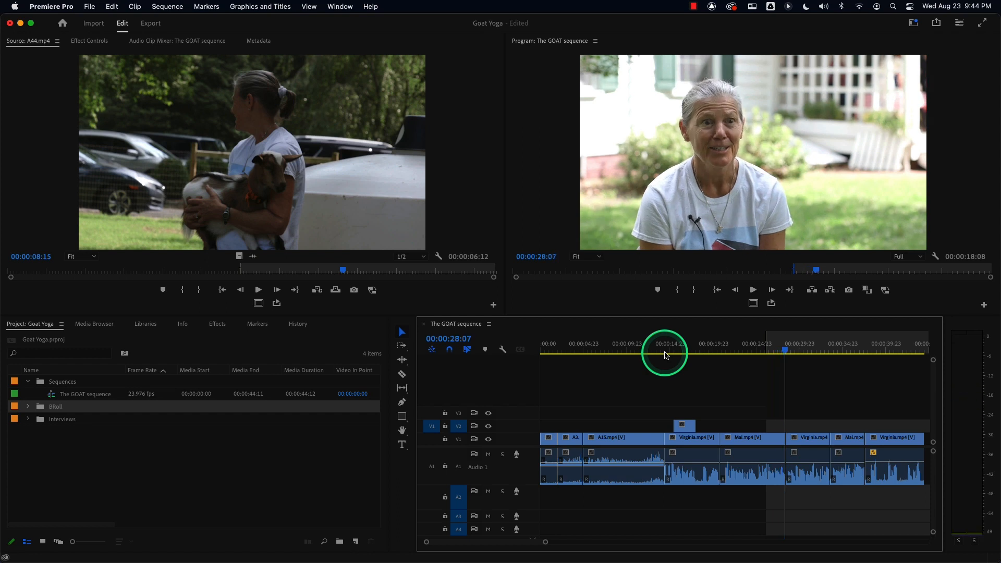
key("o")
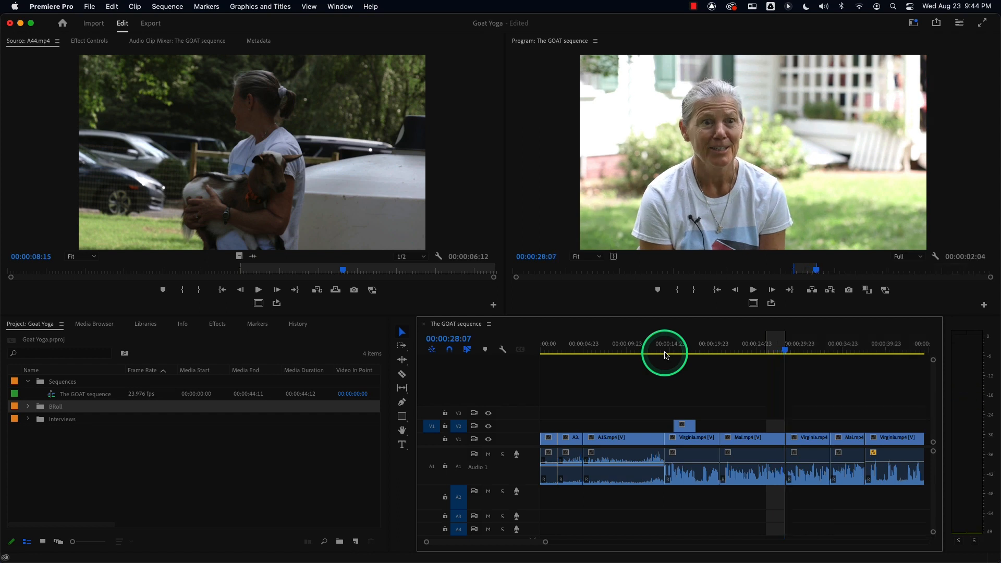
Review the marked section near the end of Mai.mp4 and refine its In point.
left_click(761, 349)
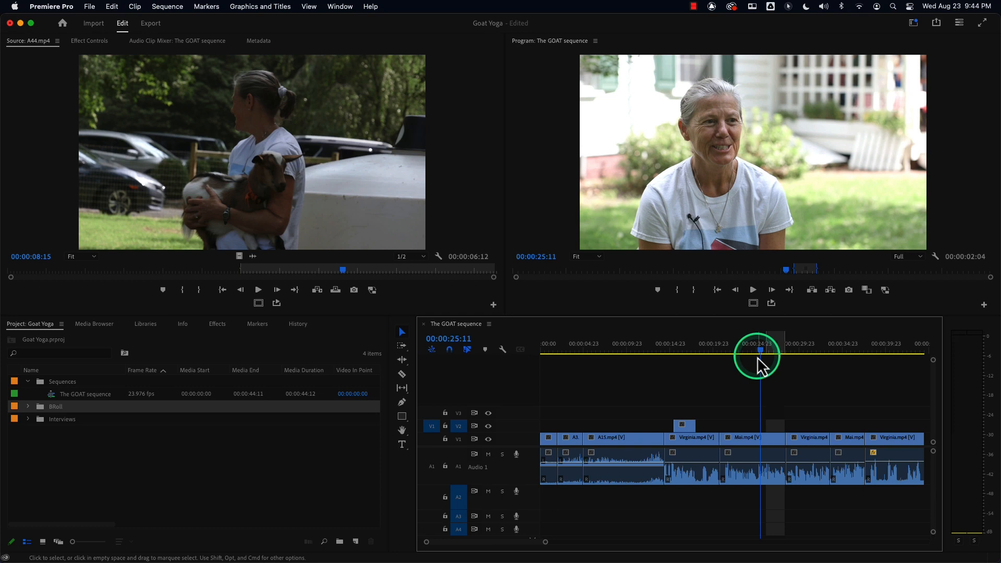
key("space")
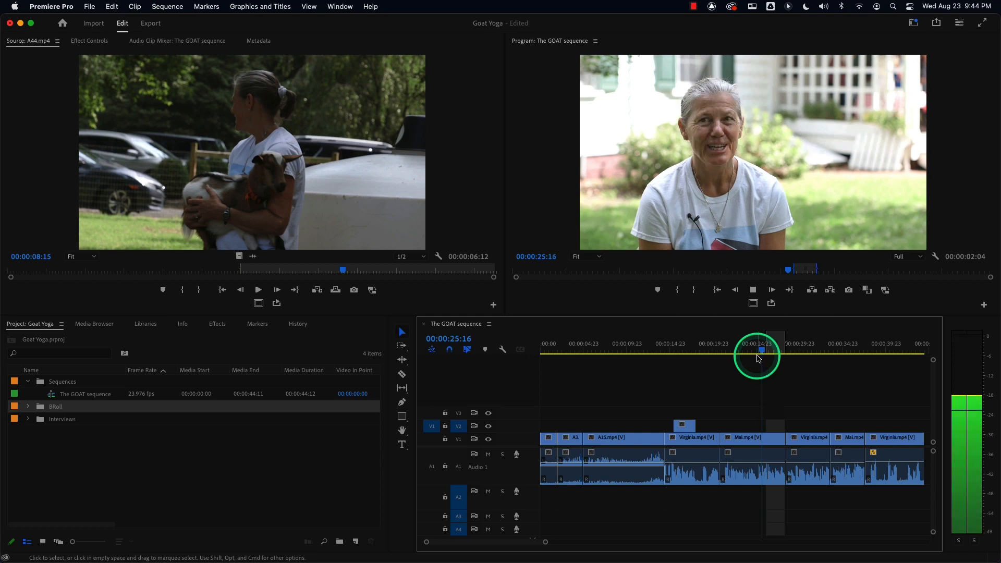
key("space")
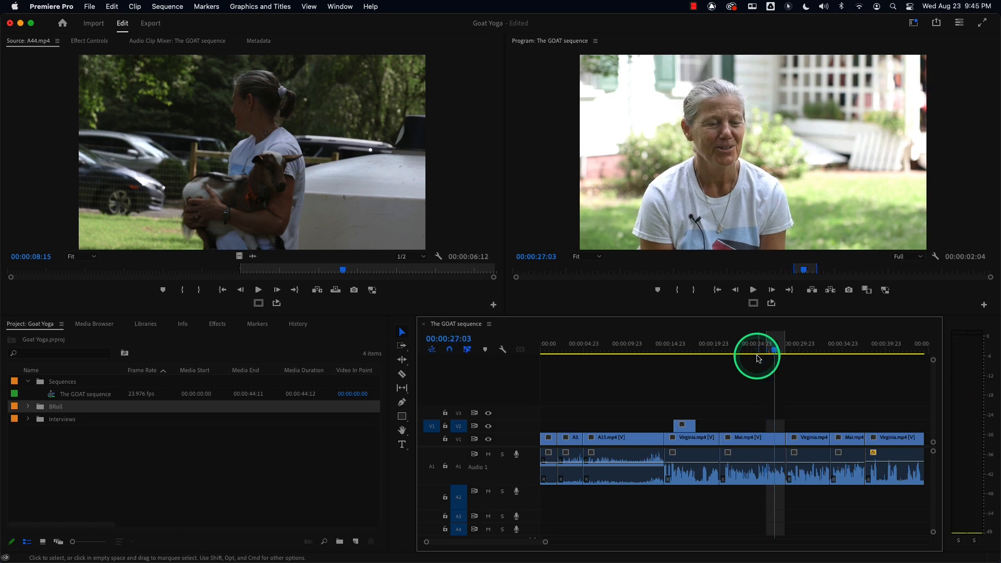
key("space")
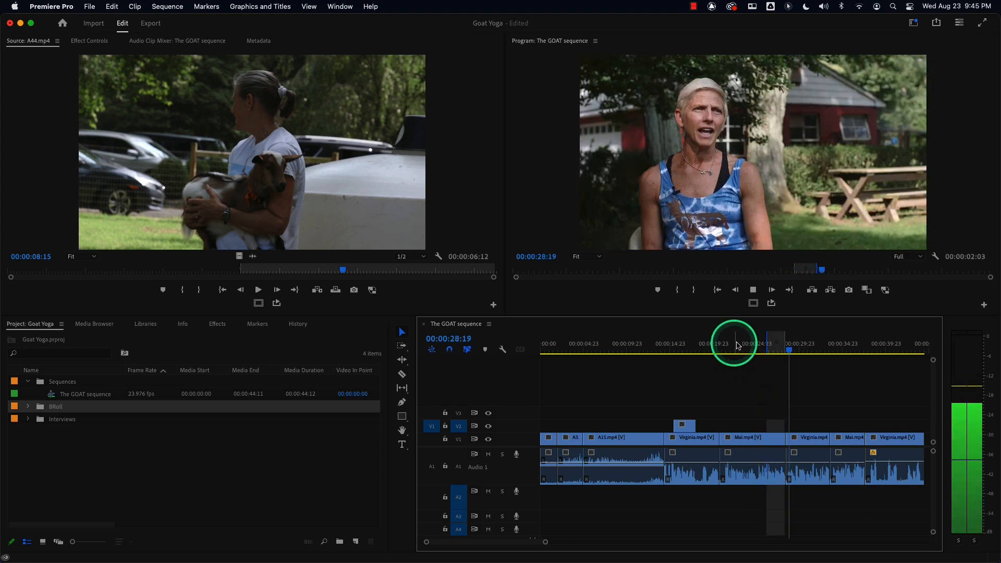
left_click(739, 343)
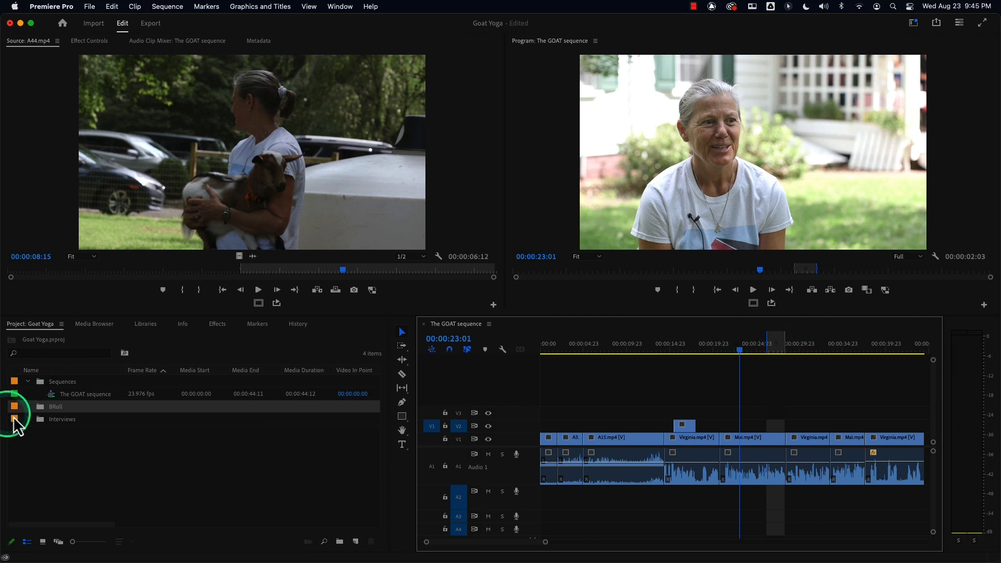
Open the BRoll bin in an enlarged window, browse its clips, and load A36.mp4 as the source clip.
double_click(38, 409)
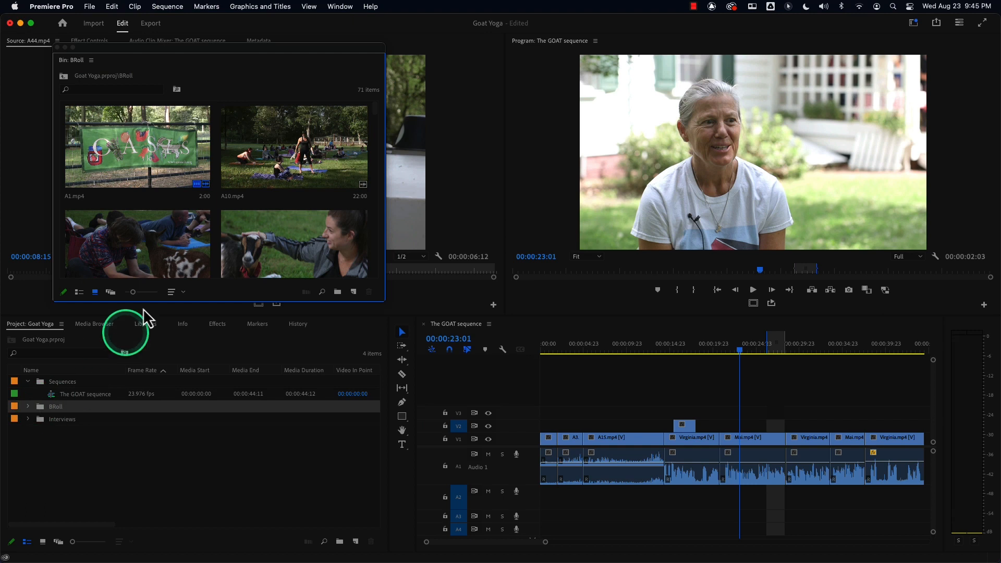
left_click_drag(385, 301, 485, 482)
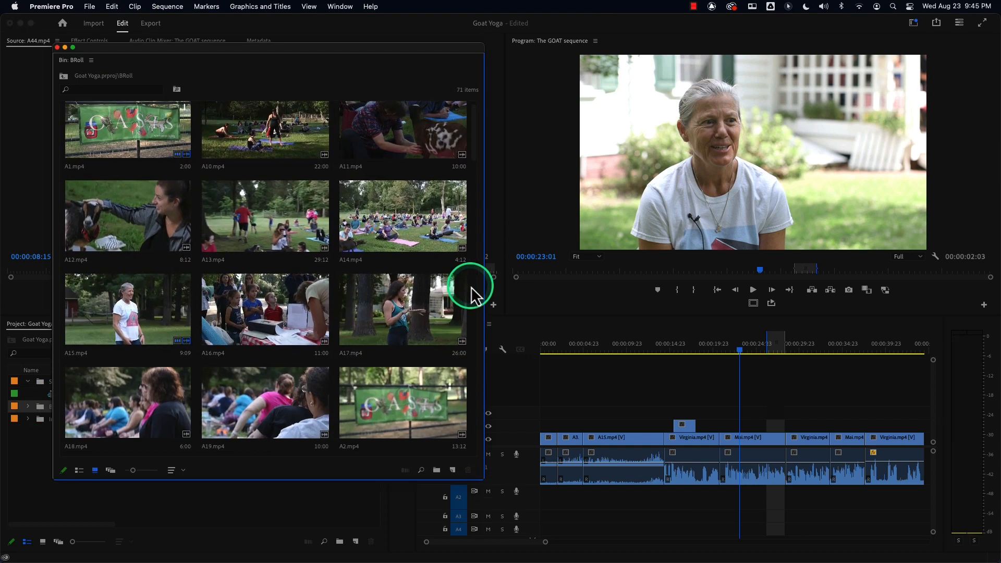
scroll(471, 287, "down", 8)
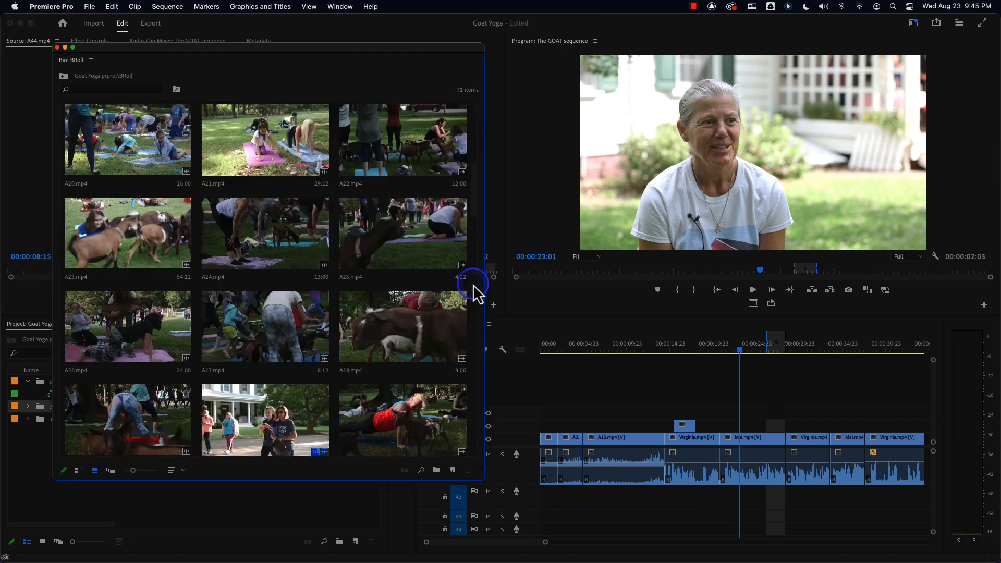
scroll(476, 181, "up", 8)
left_click(477, 183)
left_click_drag(473, 195, 472, 255)
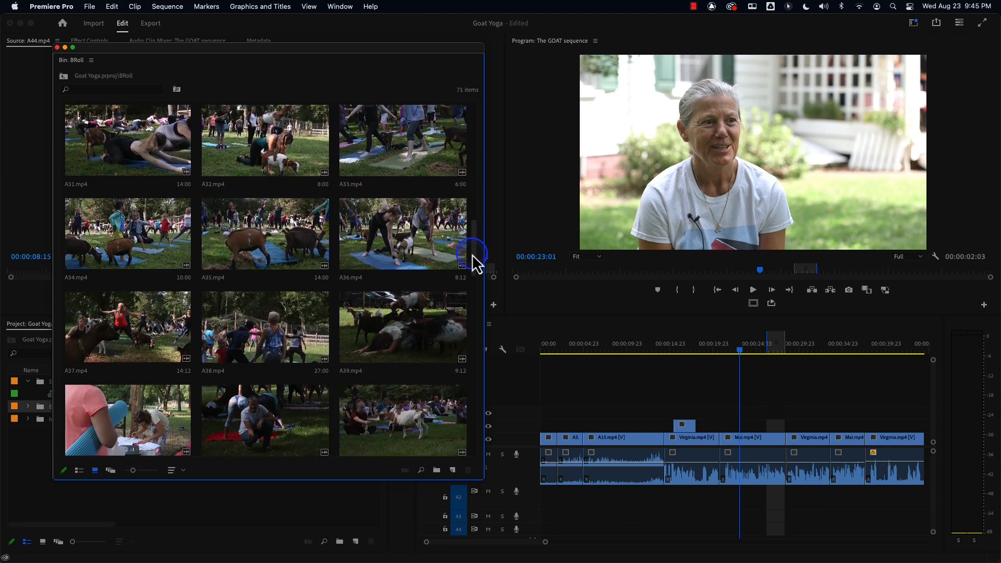
double_click(391, 250)
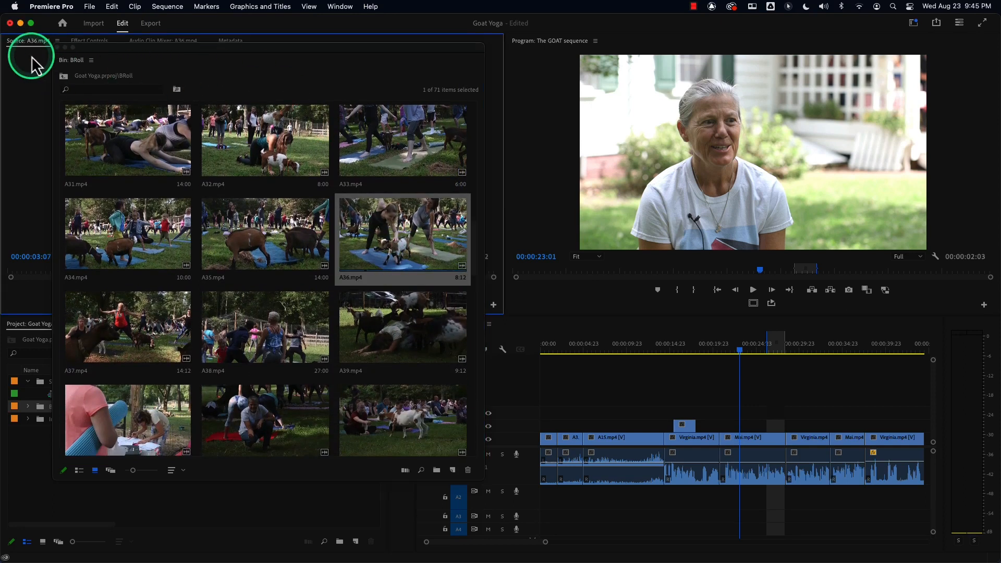
Mark an In point at 00:00:03:00 in A36.mp4 and close the BRoll bin window.
left_click_drag(88, 59, 136, 350)
left_click_drag(142, 269, 181, 271)
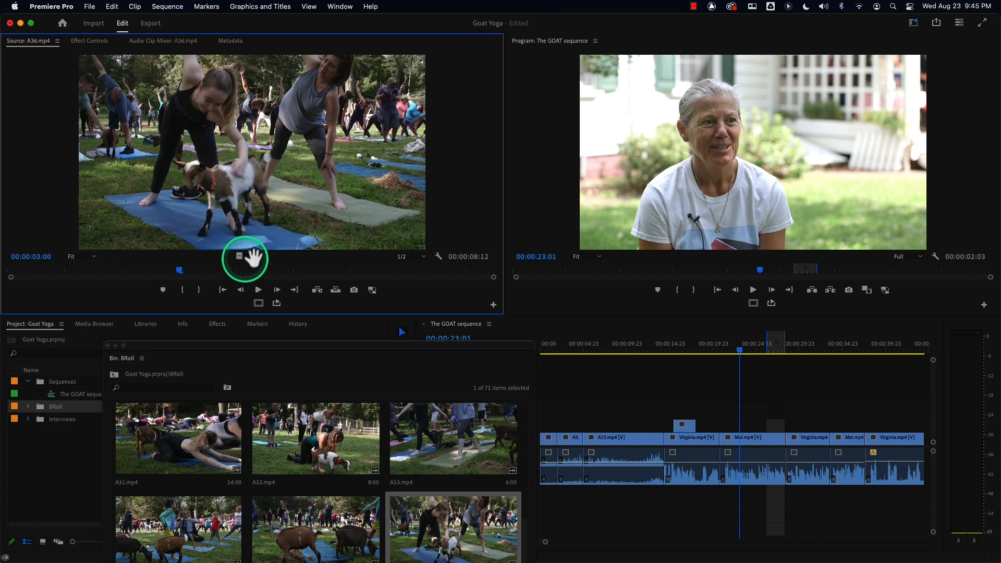
key("i")
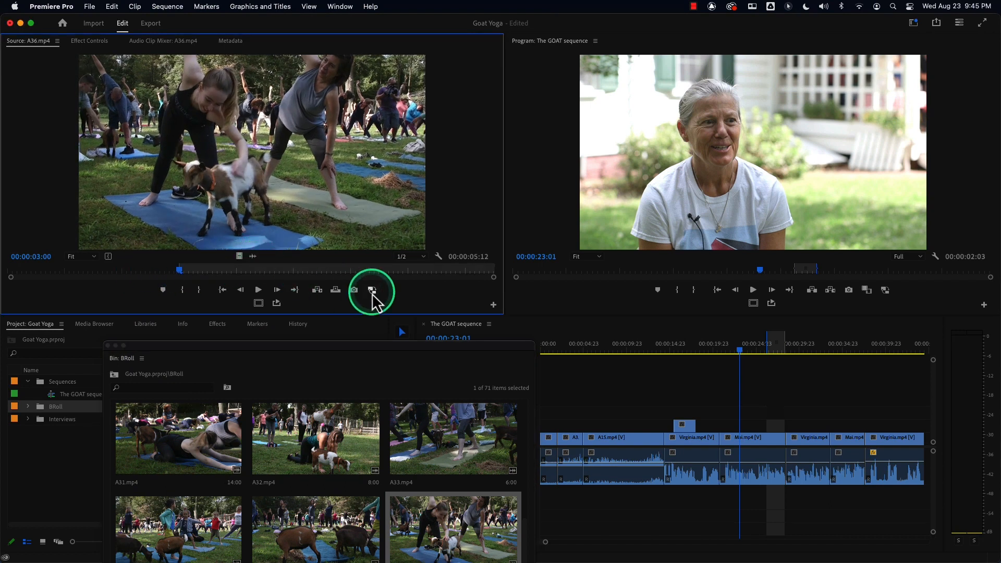
left_click(114, 360)
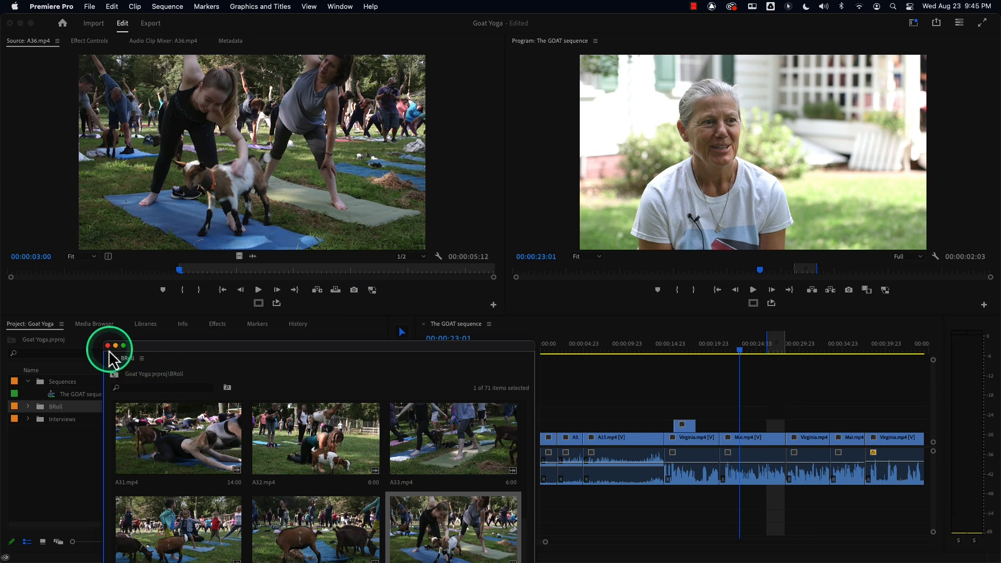
left_click(108, 346)
Turn off the A1 source patch and try the V1 source patch on track V1 before returning it to V2.
left_click(441, 471)
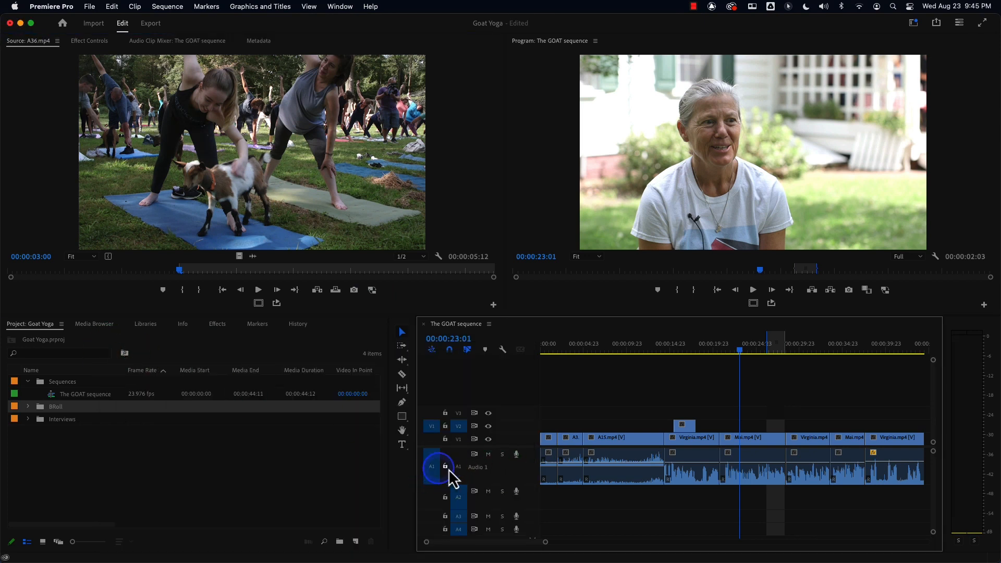
left_click(430, 469)
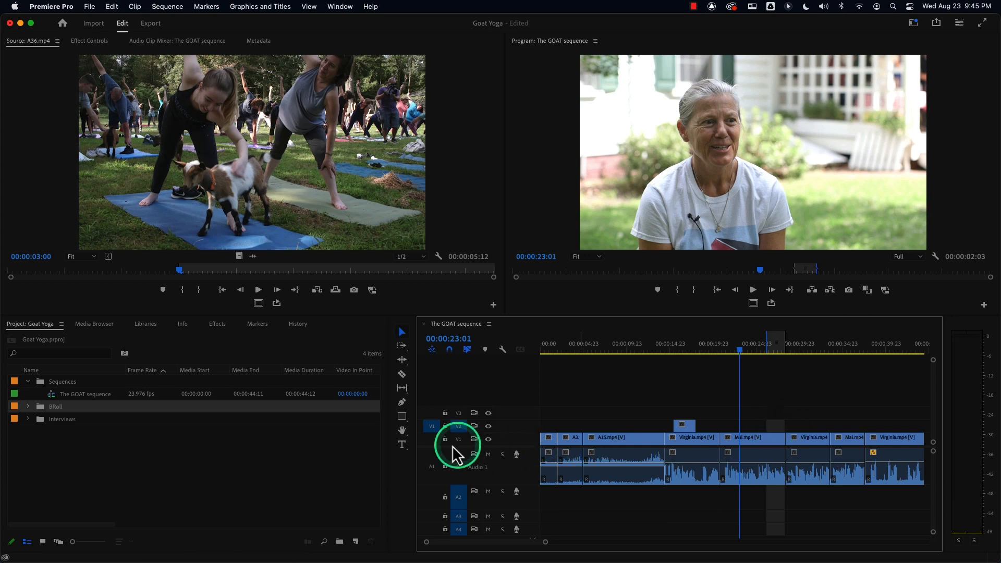
left_click(431, 442)
left_click(461, 442)
left_click(434, 429)
left_click(458, 439)
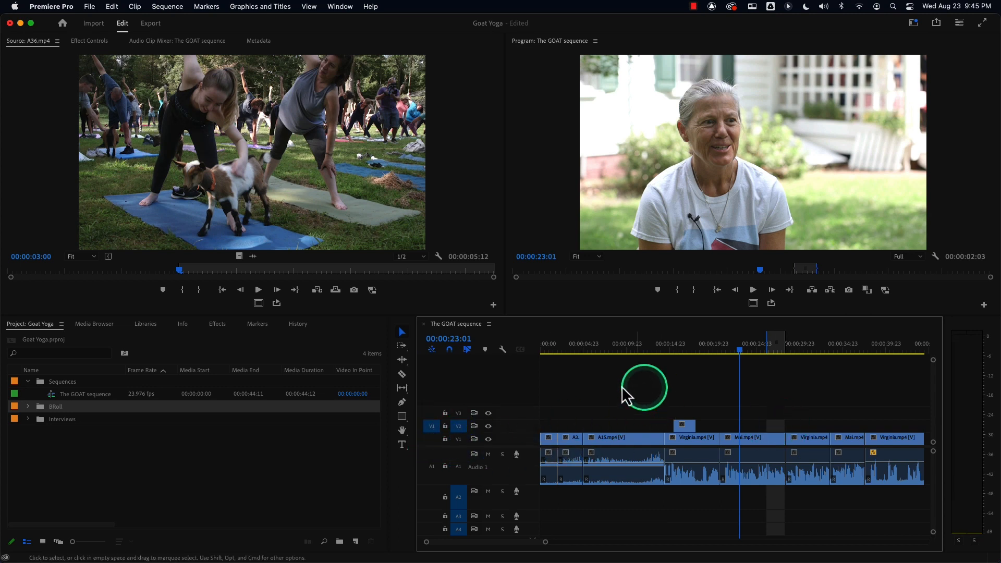
Overwrite A36.mp4's video onto V2 above the marked Mai.mp4 section and play back the overlay.
key(".")
left_click(755, 354)
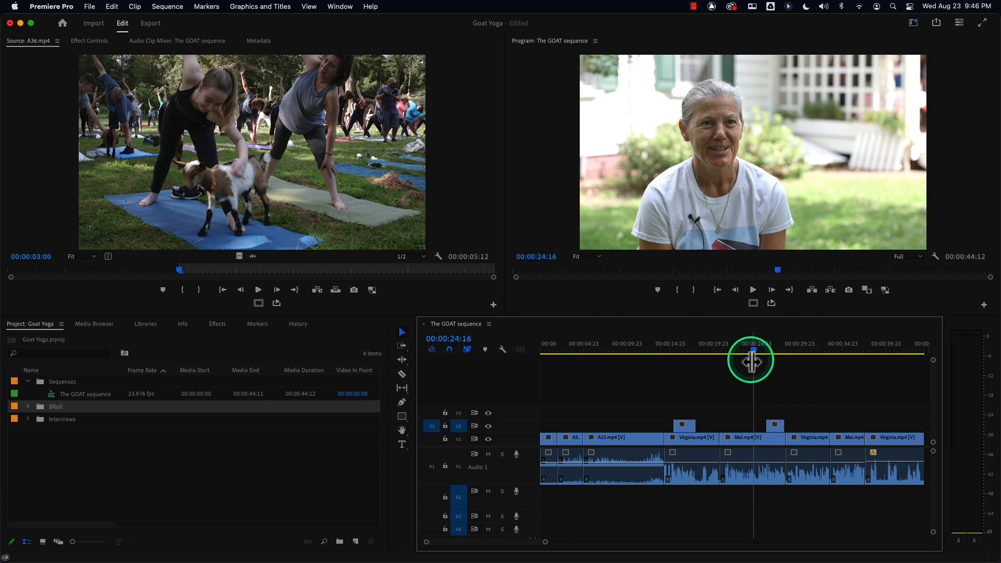
key("=")
key("=")
key("=")
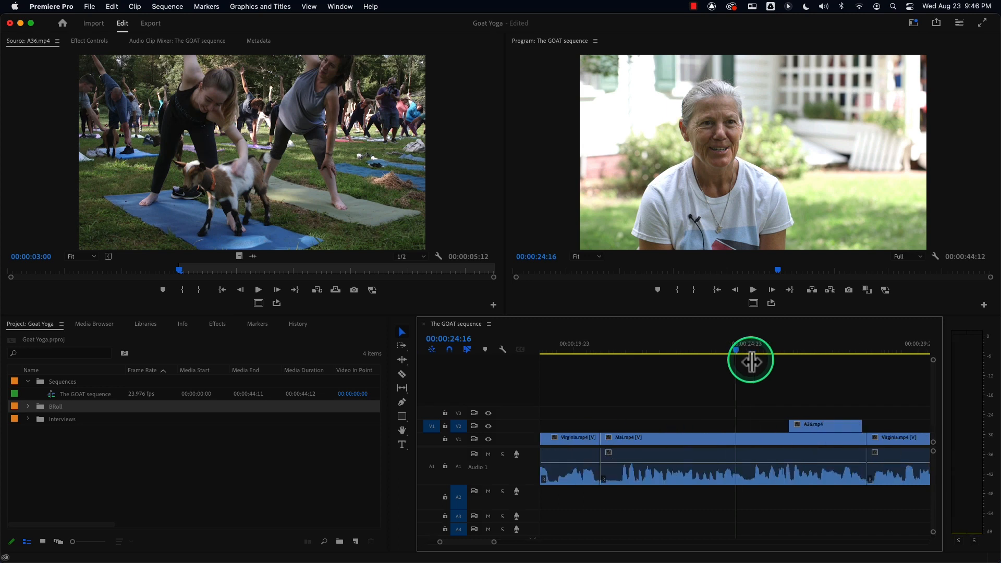
key("space")
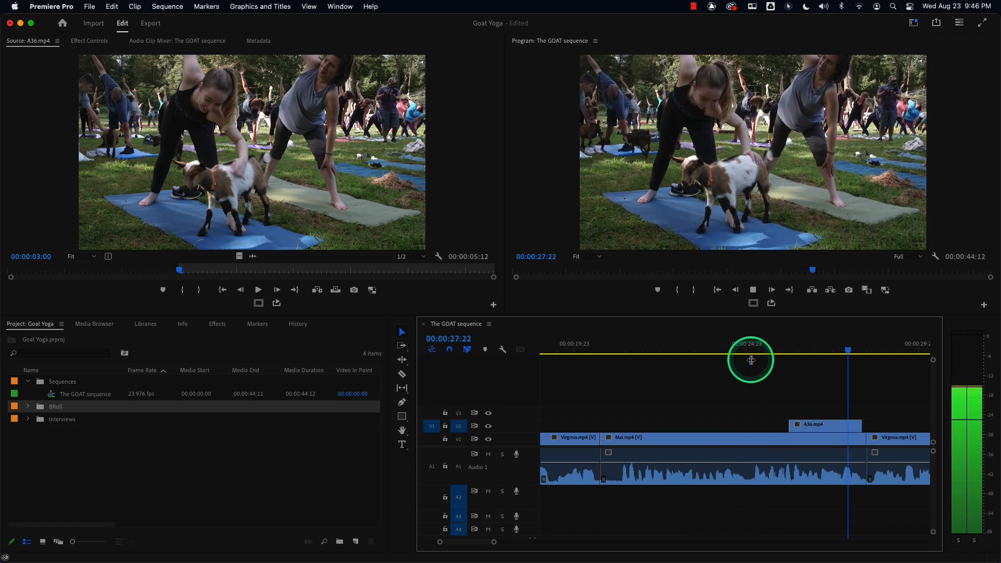
key("space")
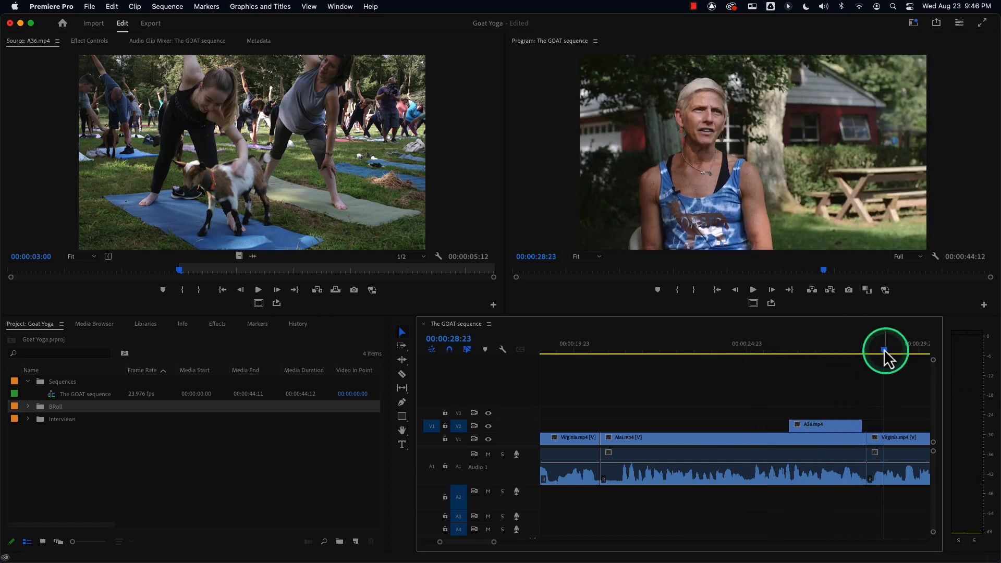
Replay the end of the A36.mp4 overlay and shift the clip slightly later on V2 to finish at Mai.mp4's end.
left_click_drag(876, 349, 846, 353)
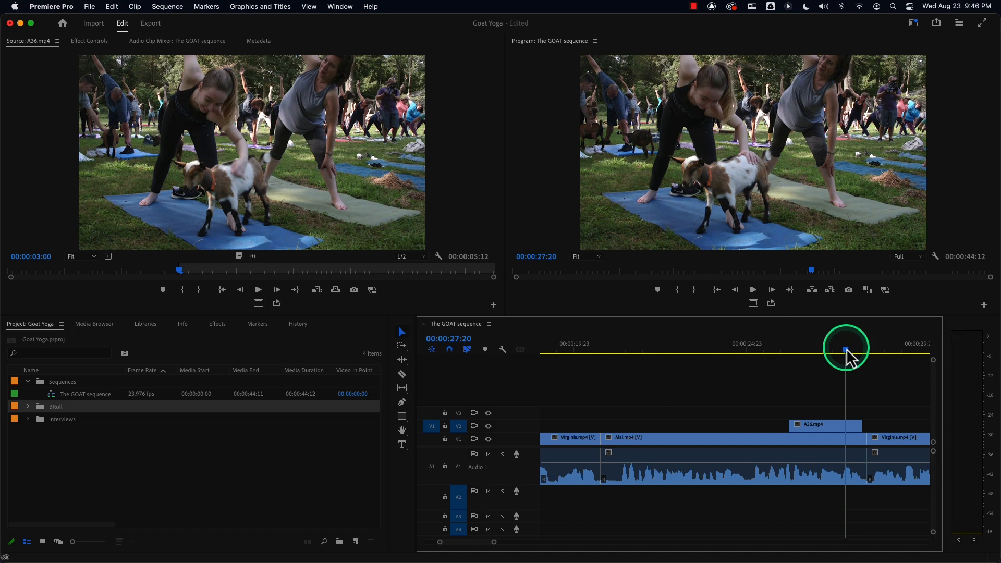
key("space")
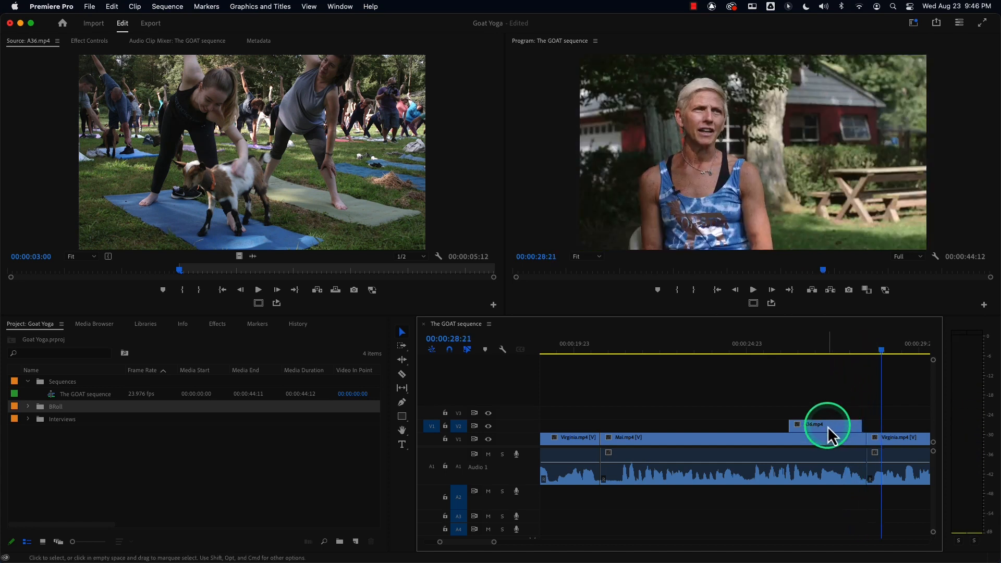
left_click_drag(827, 427, 831, 427)
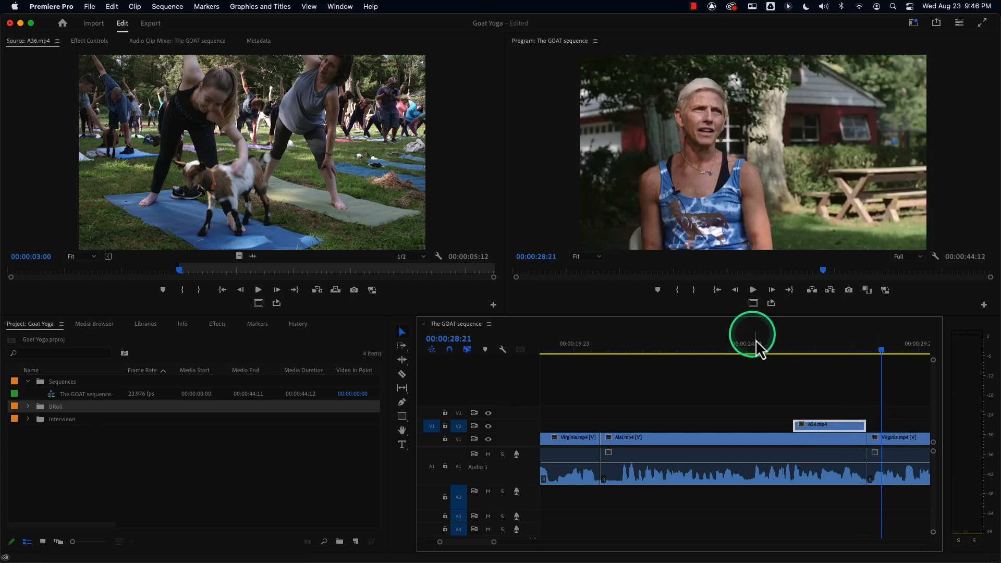
Play back the end of the A36.mp4 overlay and compare it with the clip's slightly earlier position on V2.
left_click(738, 348)
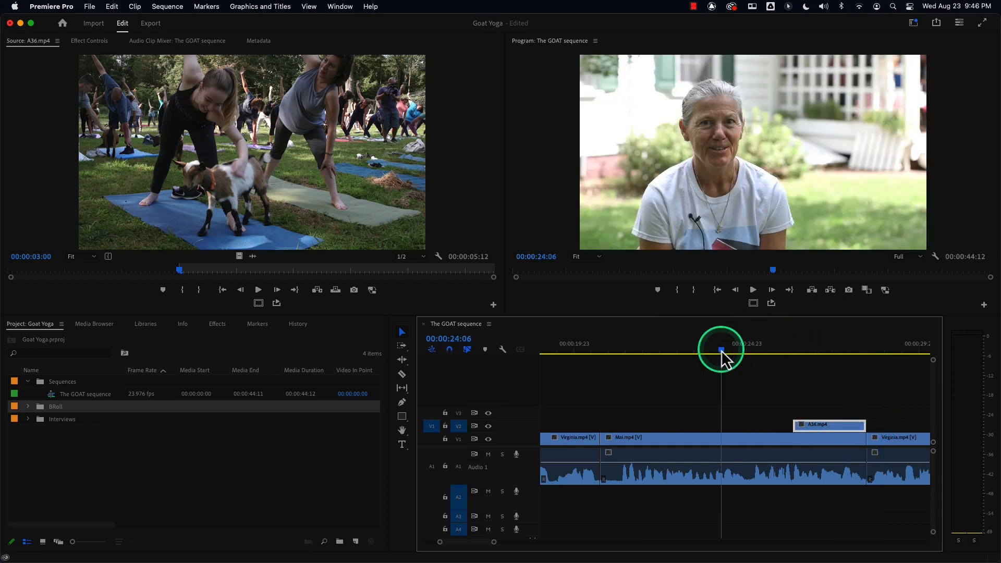
key("space")
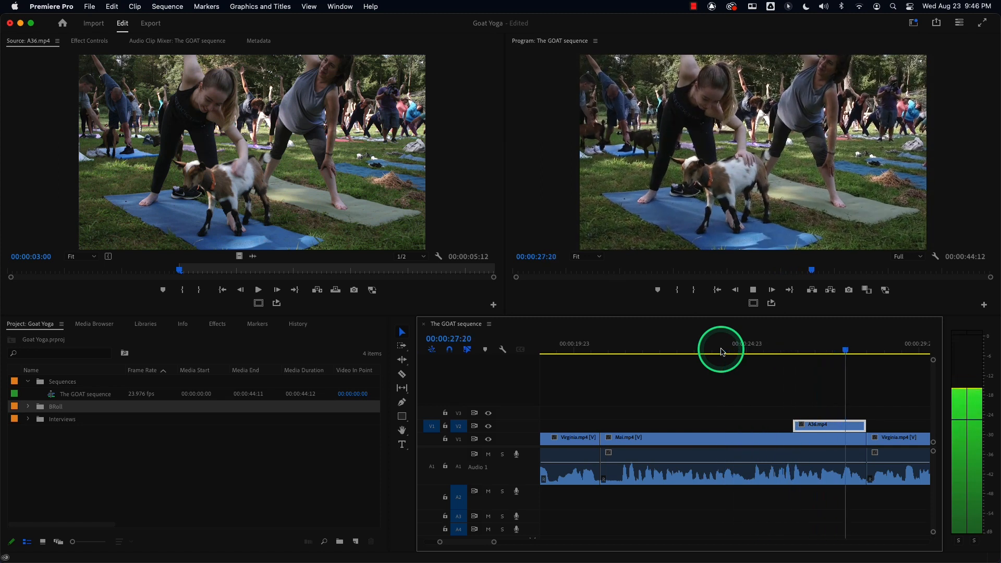
key("space")
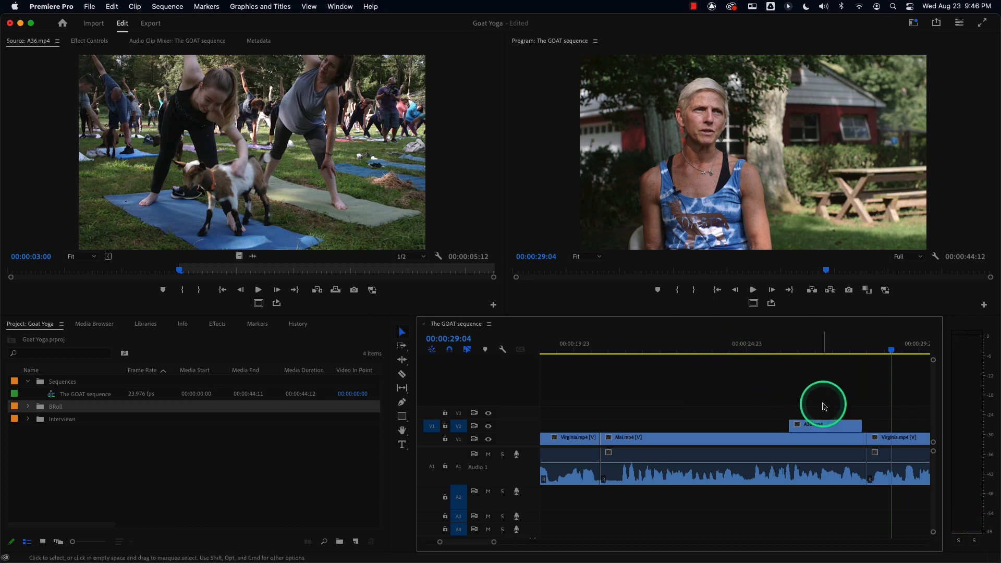
left_click_drag(825, 348, 774, 348)
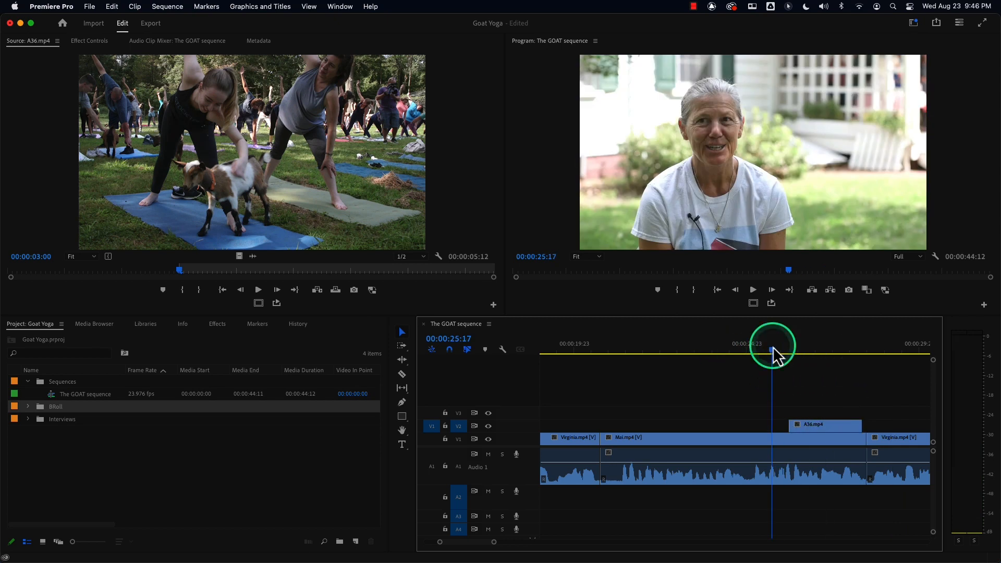
key("space")
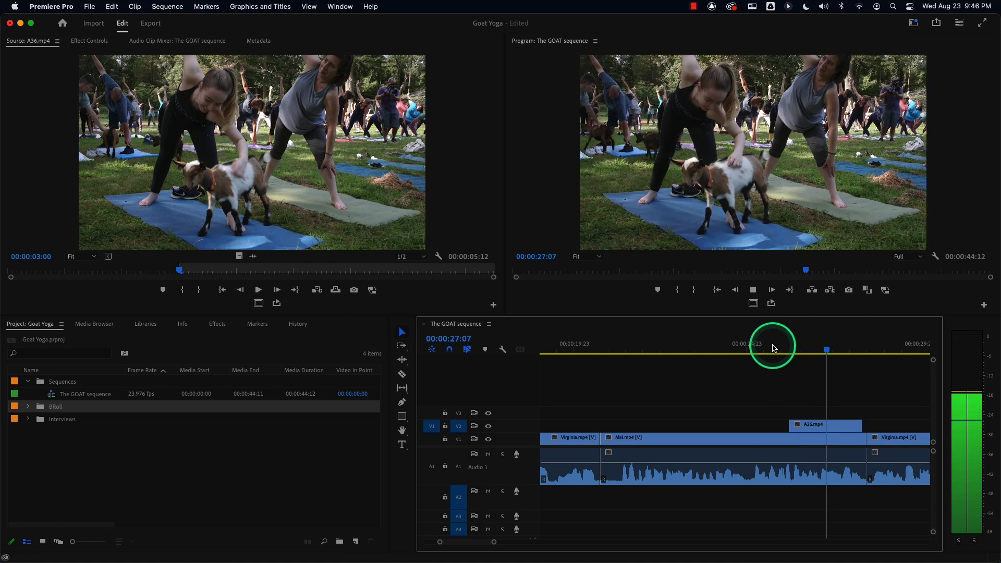
key("space")
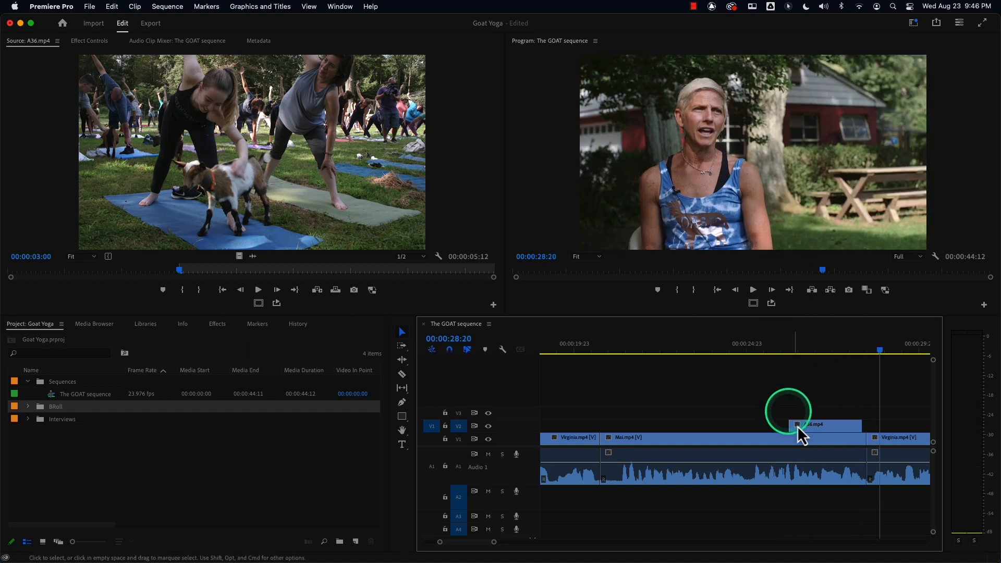
Shift A36.mp4 slightly later on V2 to finish at Mai.mp4's end and play back the transition.
left_click_drag(813, 425, 818, 423)
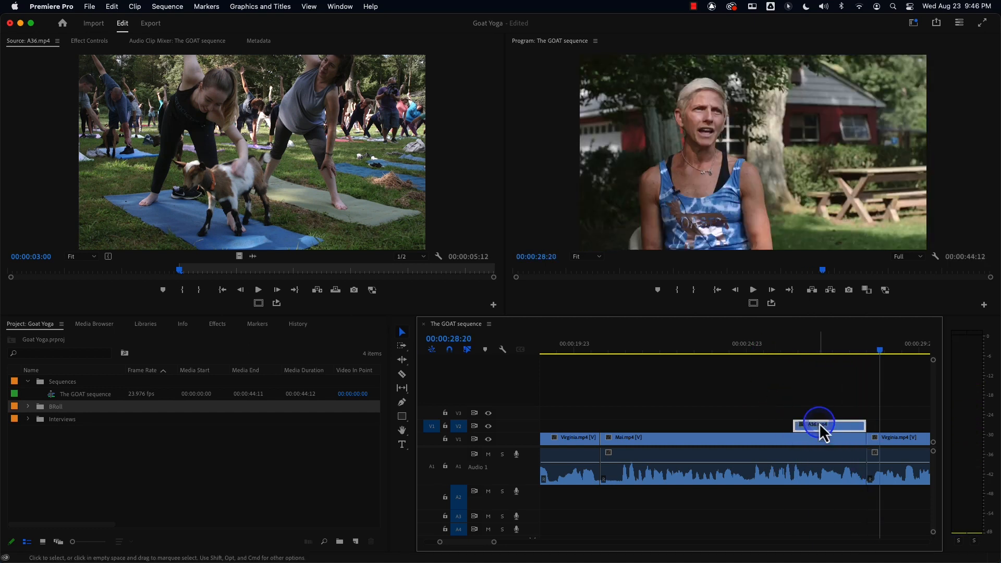
left_click(771, 346)
key("space")
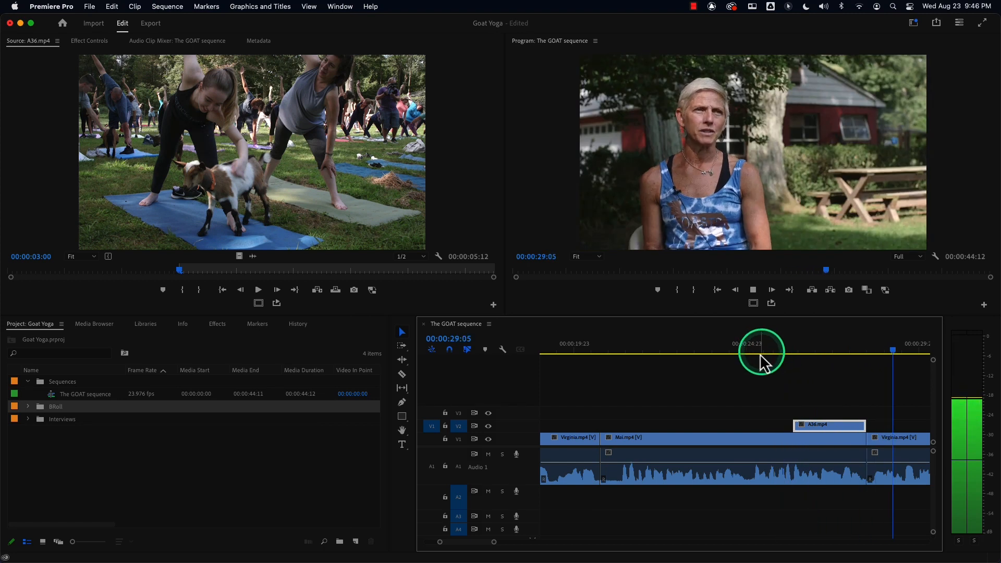
key("space")
Mark In and Out points around the next section, from late in Virginia.mp4 to 00:00:34:15 in the following Mai.mp4 clip.
left_click_drag(514, 539, 500, 539)
key("backslash")
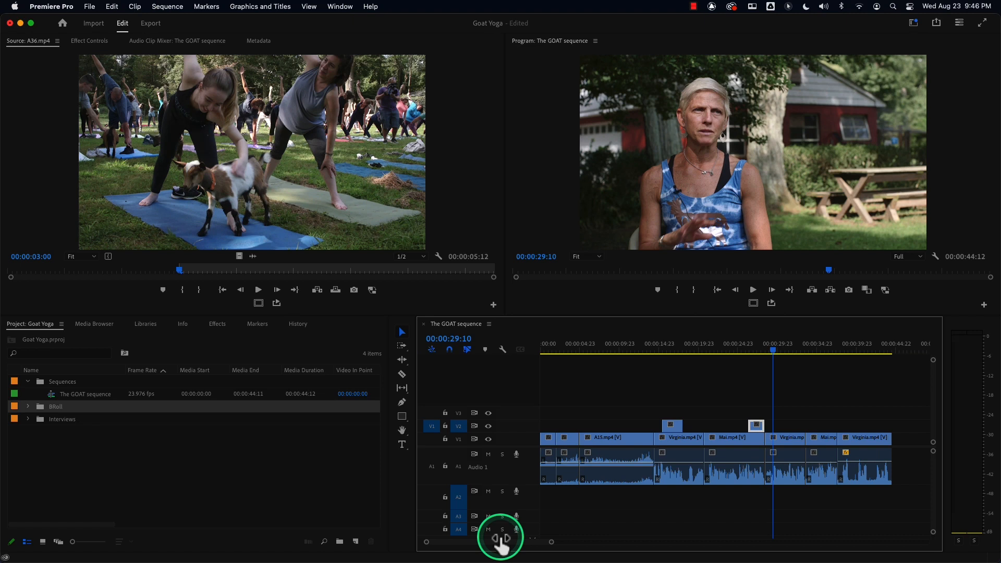
key("space")
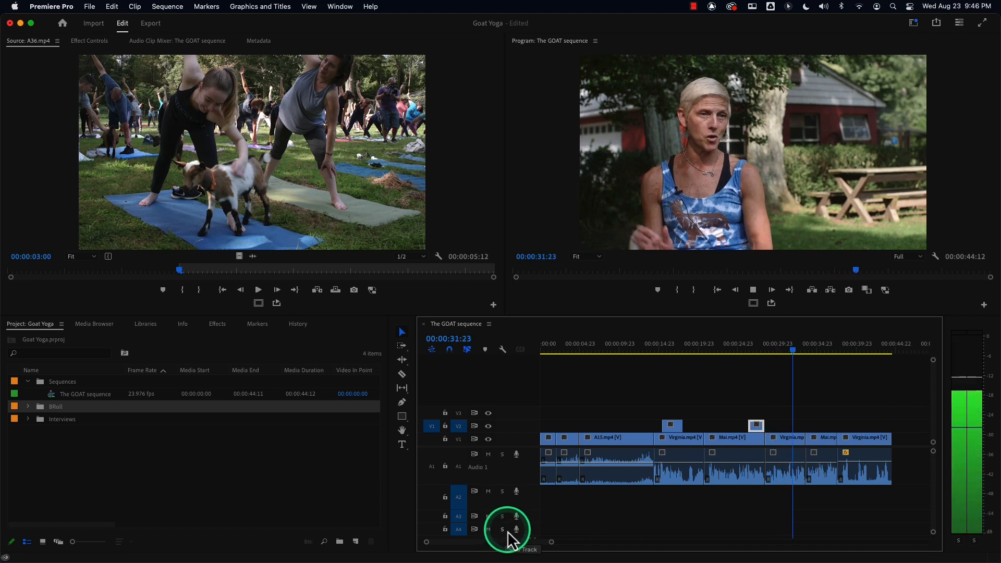
key("space")
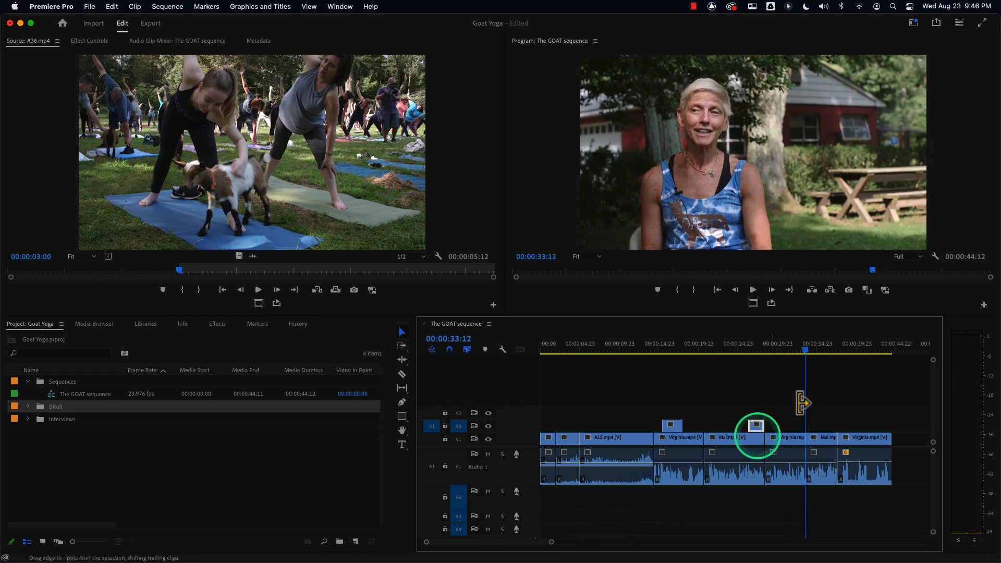
left_click(796, 349)
left_click_drag(797, 349, 792, 348)
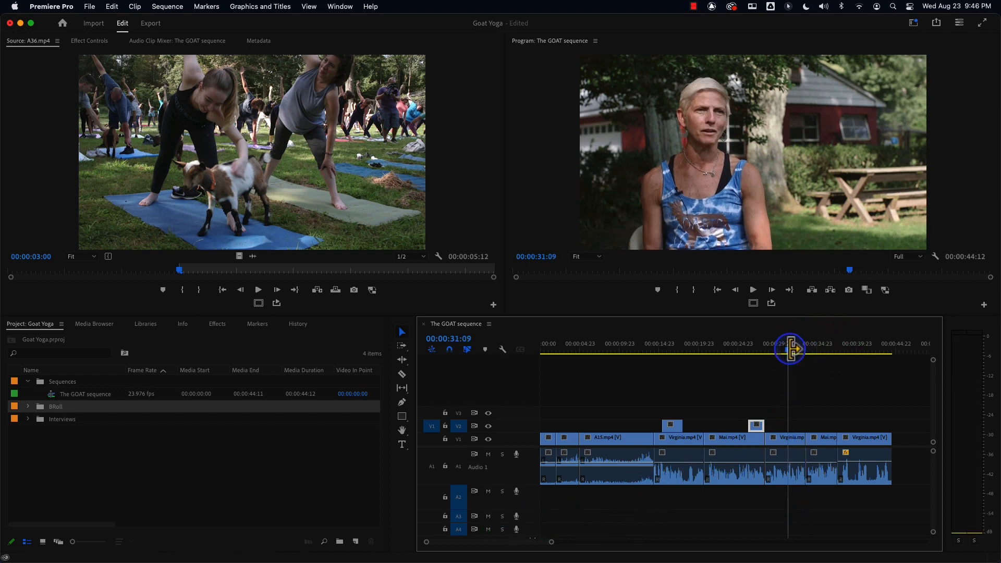
key("space")
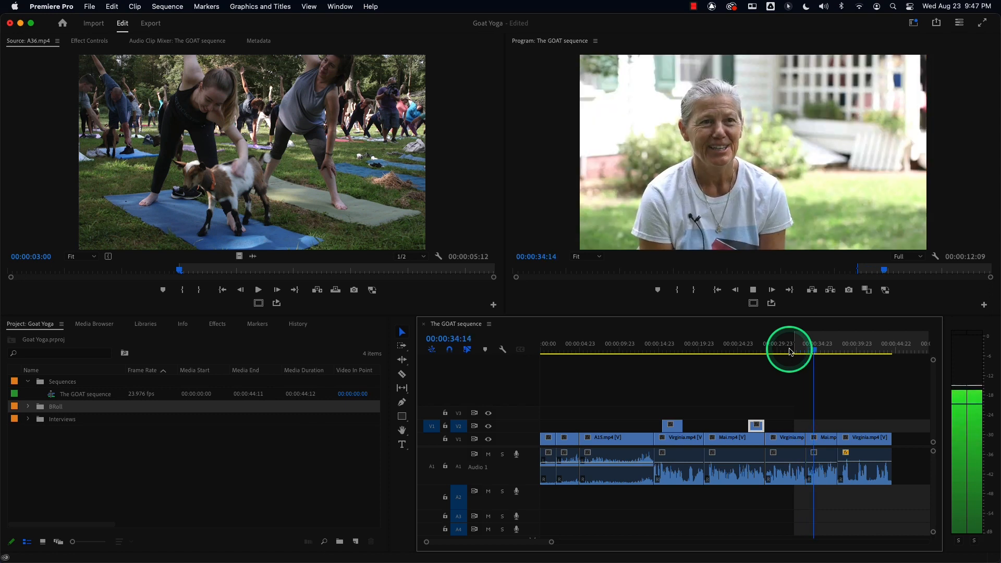
key("space")
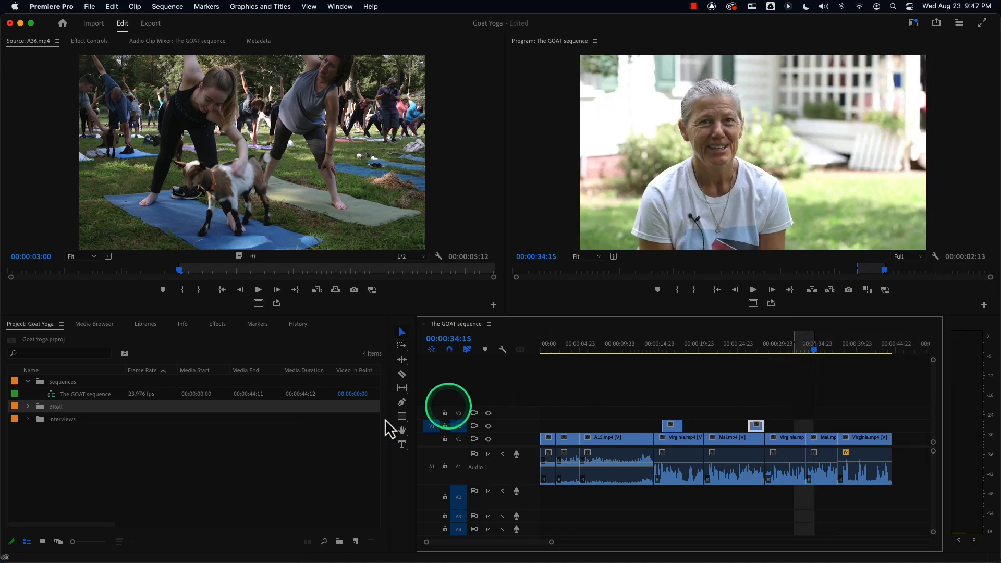
Browse the BRoll bin, load A30.mp4 into the Source Monitor and scrub through its footage.
double_click(41, 409)
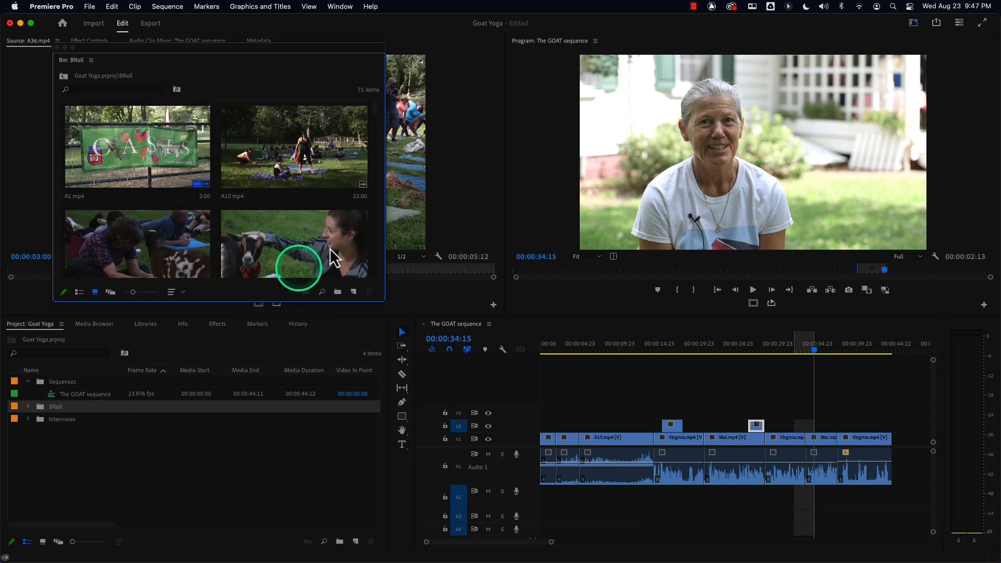
left_click(374, 235)
left_click(375, 236)
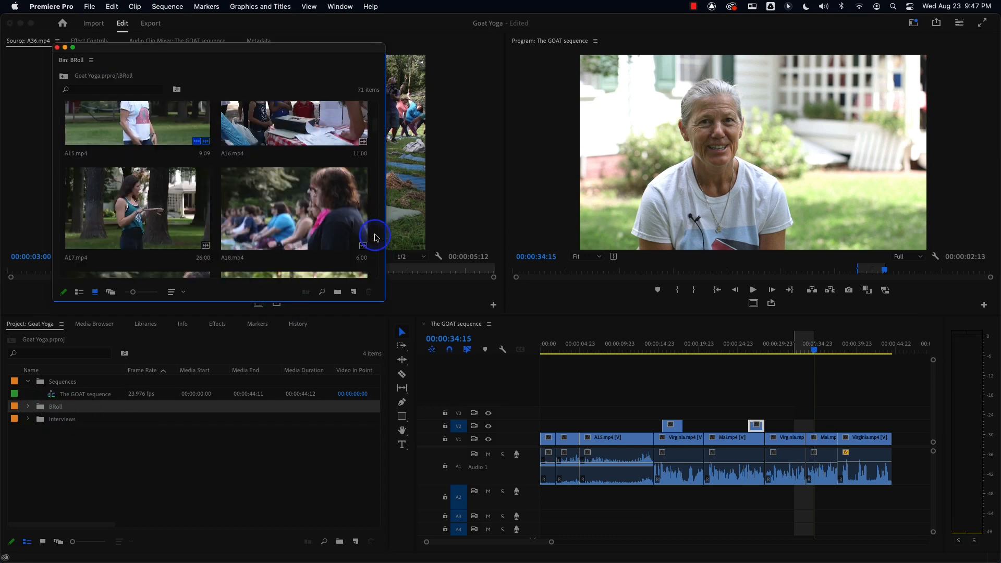
left_click(374, 233)
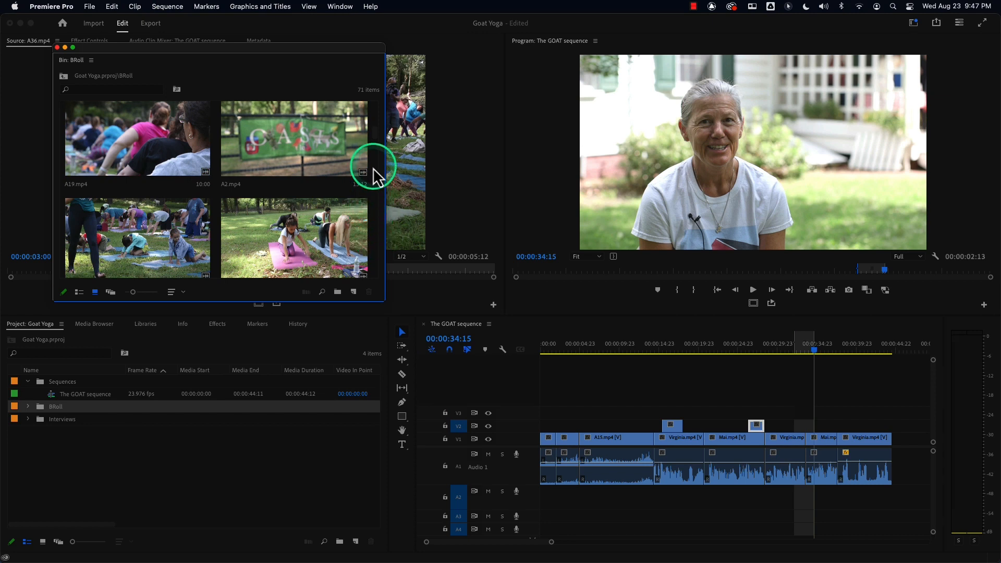
left_click_drag(374, 138, 379, 163)
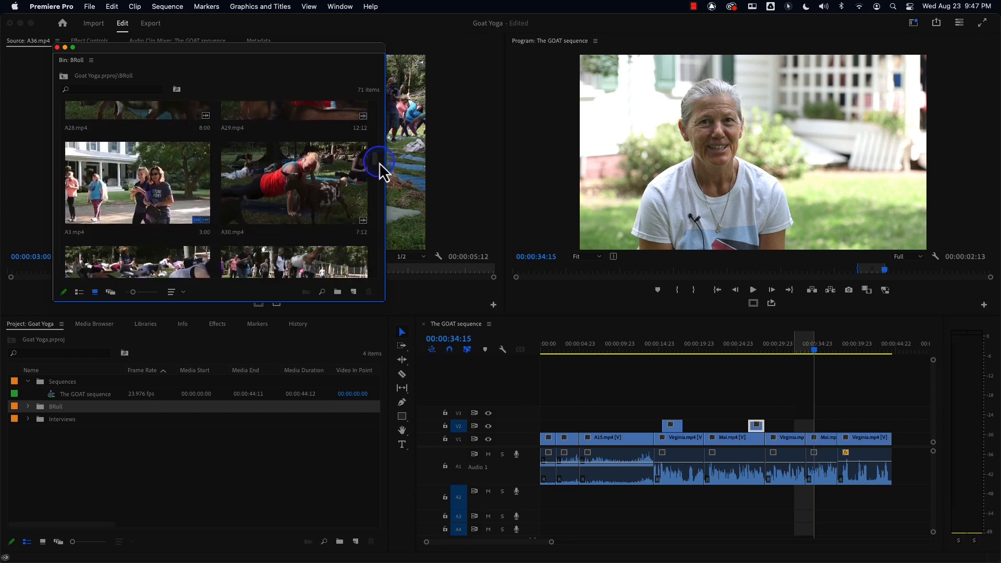
double_click(276, 156)
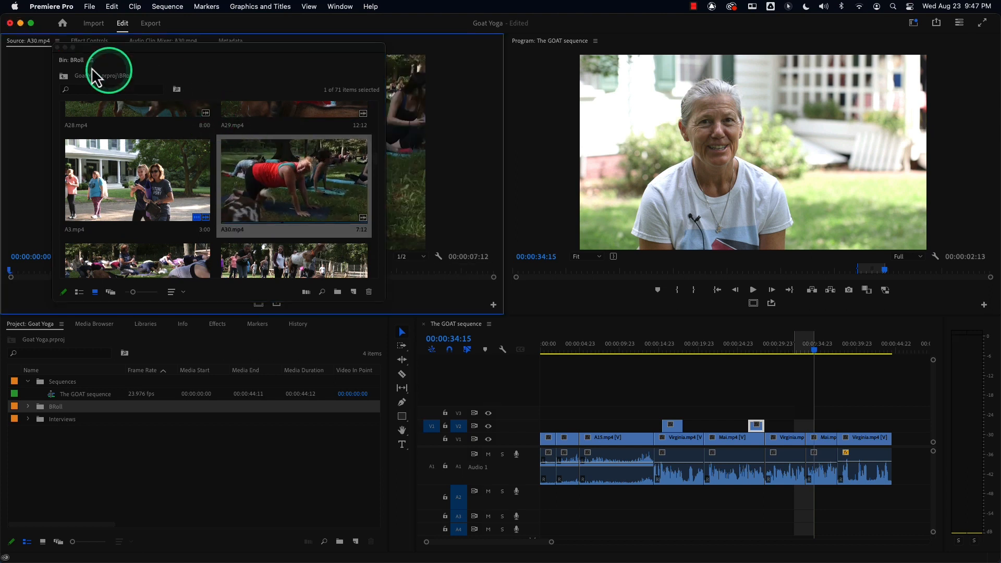
left_click(58, 48)
left_click_drag(152, 267, 19, 278)
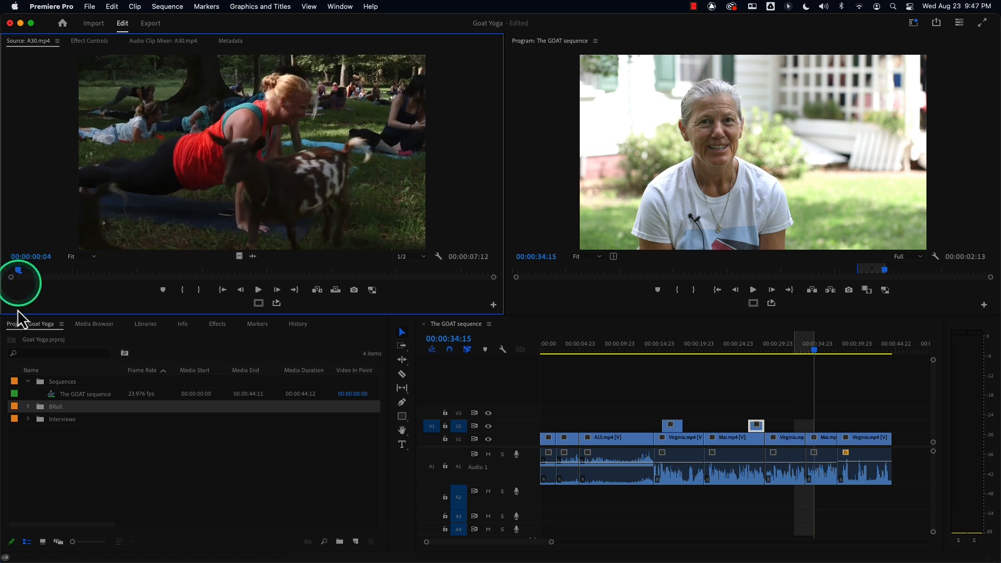
Reopen the BRoll bin, reduce its thumbnail size and browse the B clips for alternative footage.
double_click(42, 407)
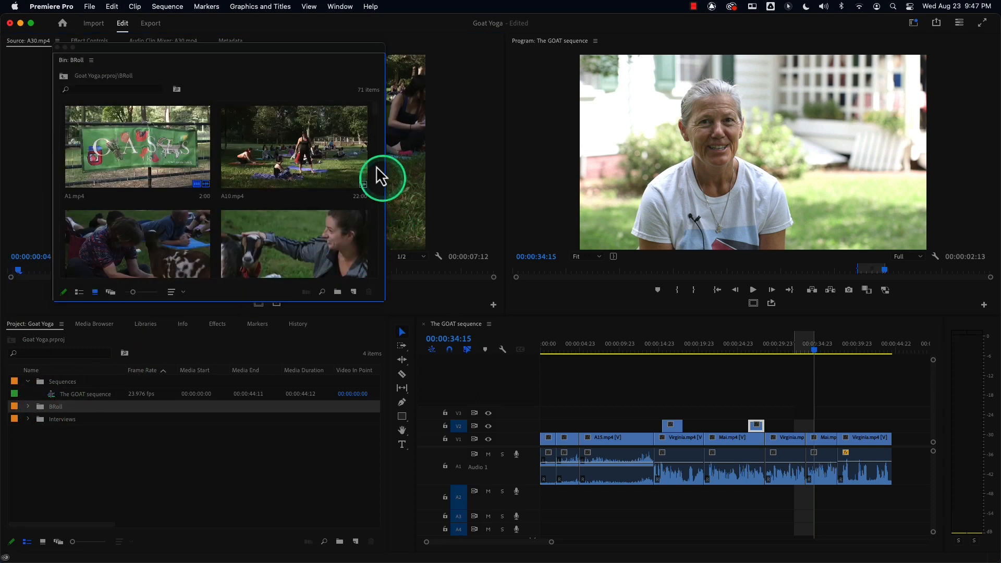
scroll(376, 134, "down", 3)
left_click_drag(373, 118, 375, 260)
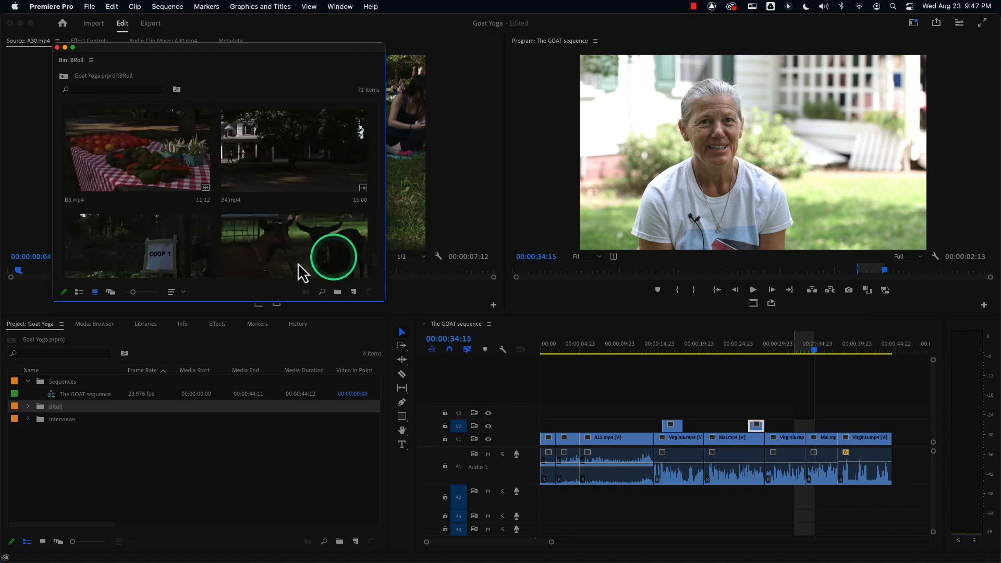
left_click_drag(134, 294, 131, 293)
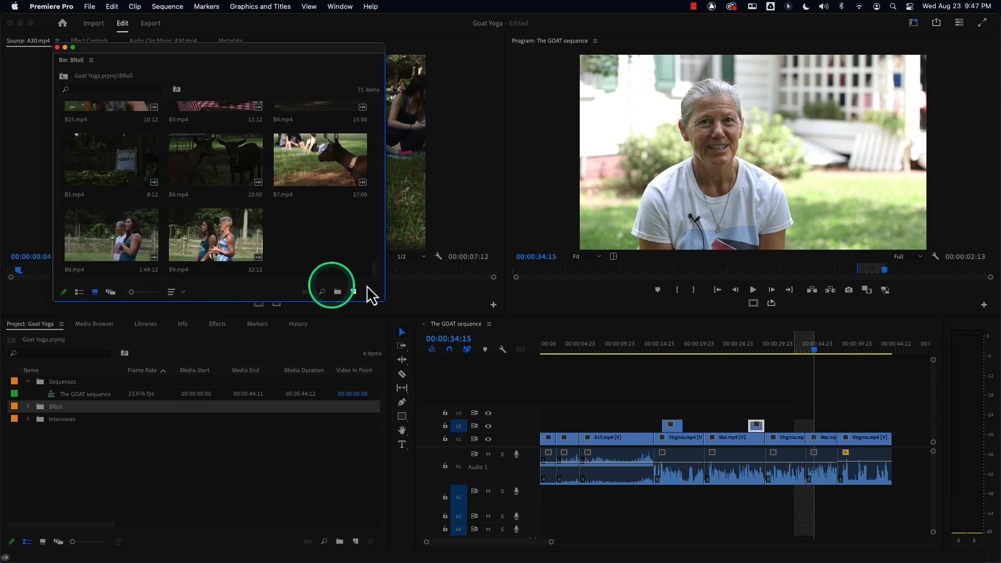
left_click_drag(377, 277, 377, 229)
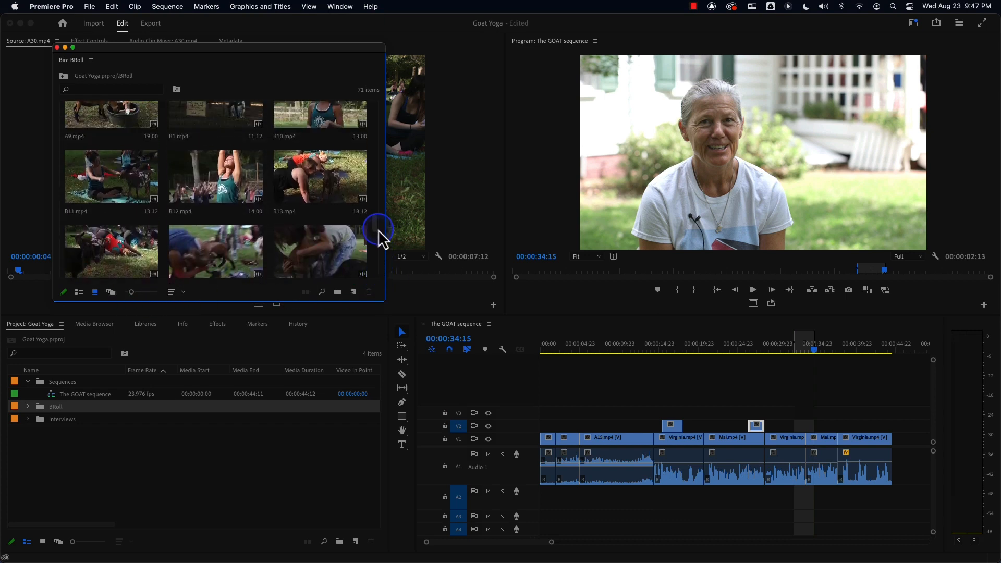
Load B14.mp4 into the Source Monitor, move the bin window below it and mark an In point at 00:00:03:20.
left_click(121, 259)
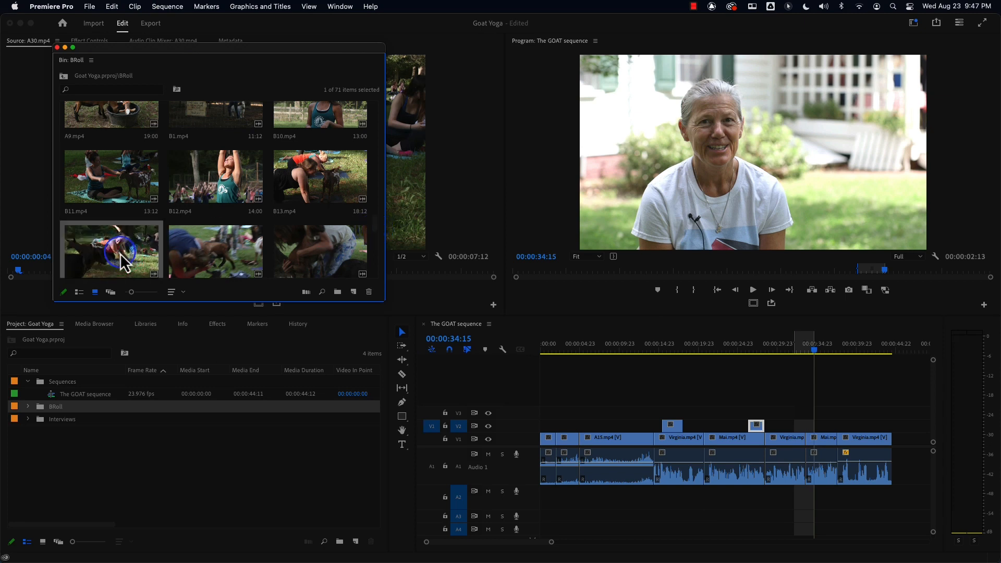
double_click(121, 259)
left_click_drag(202, 57, 158, 267)
left_click(106, 268)
key("i")
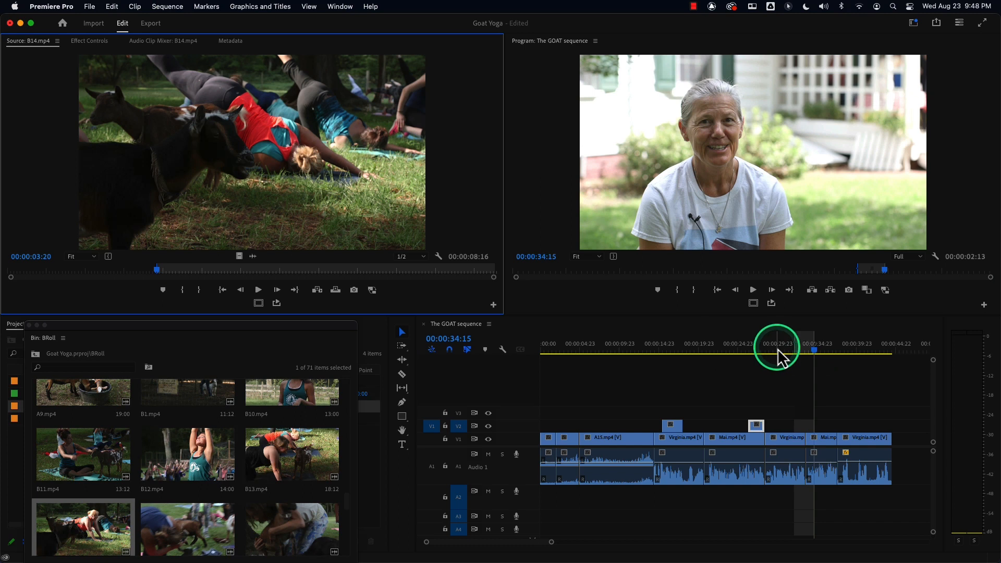
Overwrite B14.mp4's video onto V2 above the marked Virginia.mp4 and Mai.mp4 section and play back the overlay.
left_click_drag(789, 352, 729, 360)
key("space")
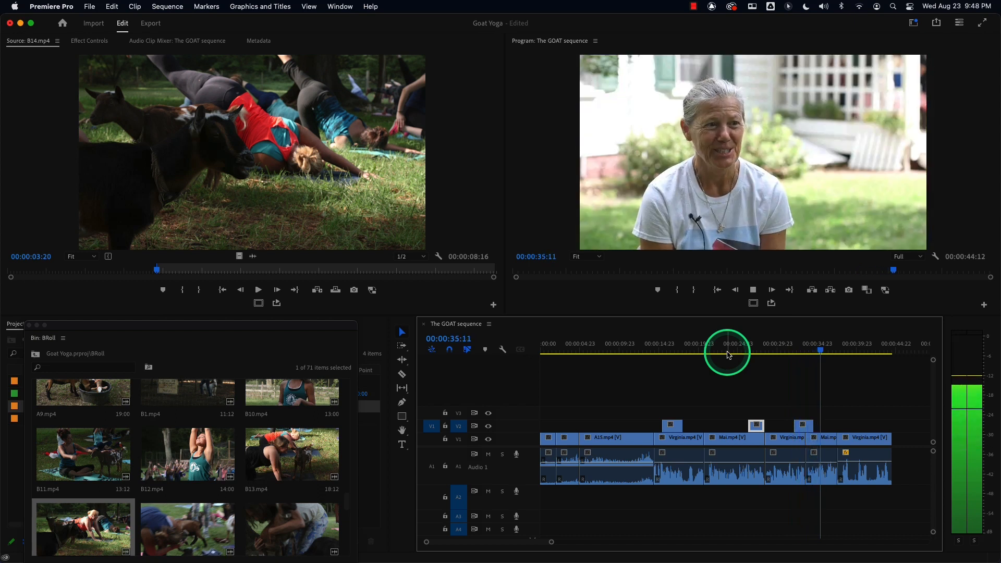
key("space")
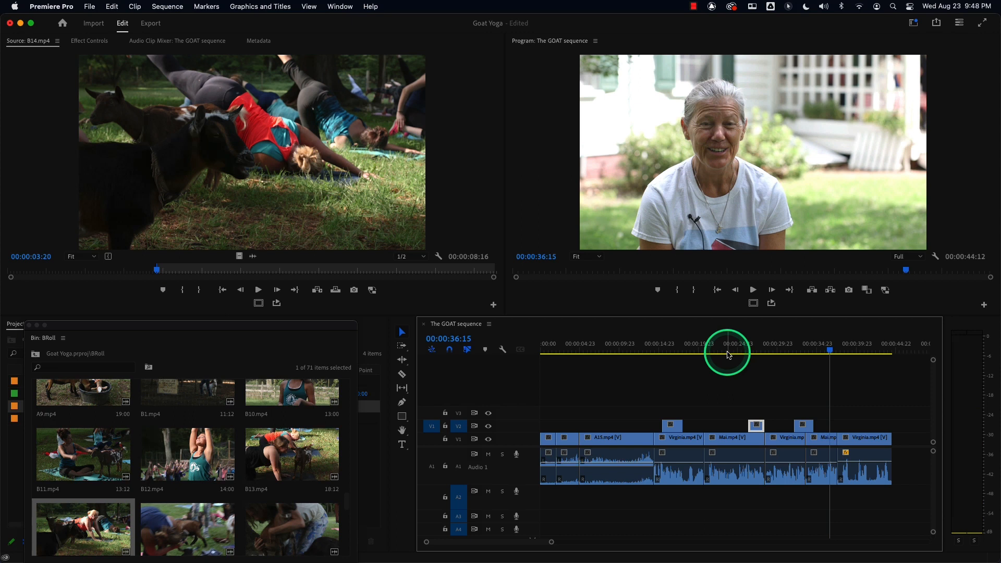
Mark In and Out points around a section of the last Virginia.mp4 clip, ending at 00:00:41:18.
key("space")
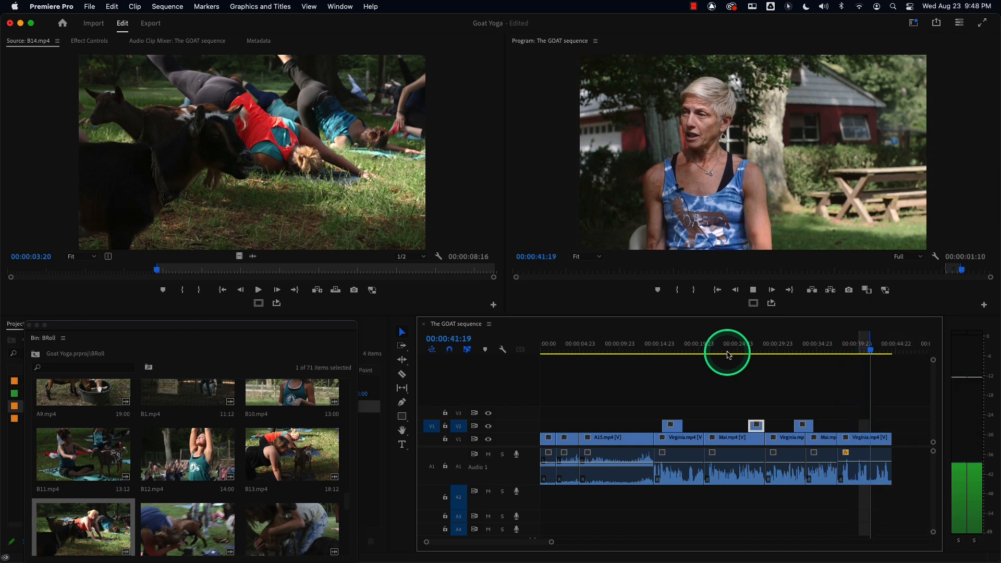
key("space")
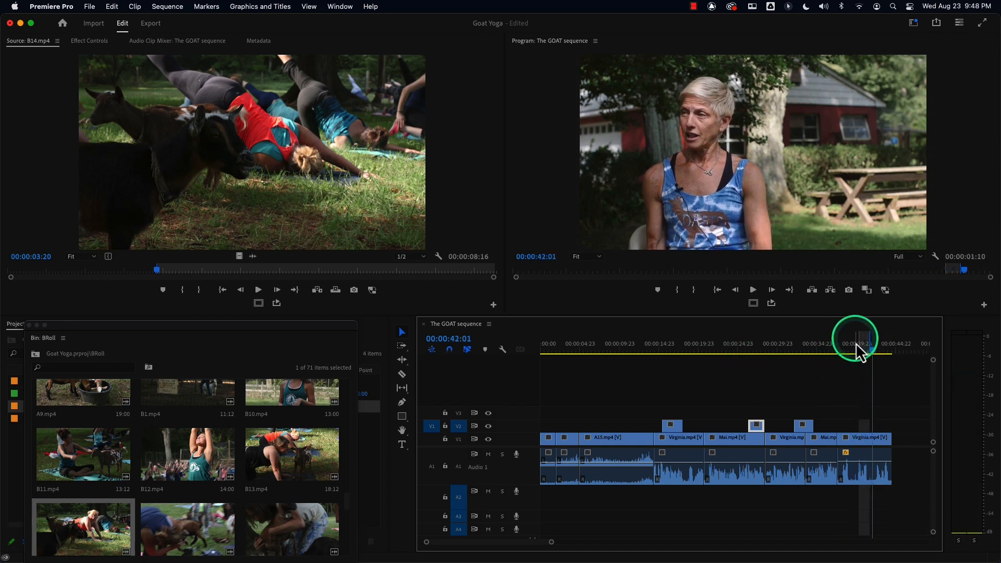
left_click_drag(856, 351, 852, 351)
key("space")
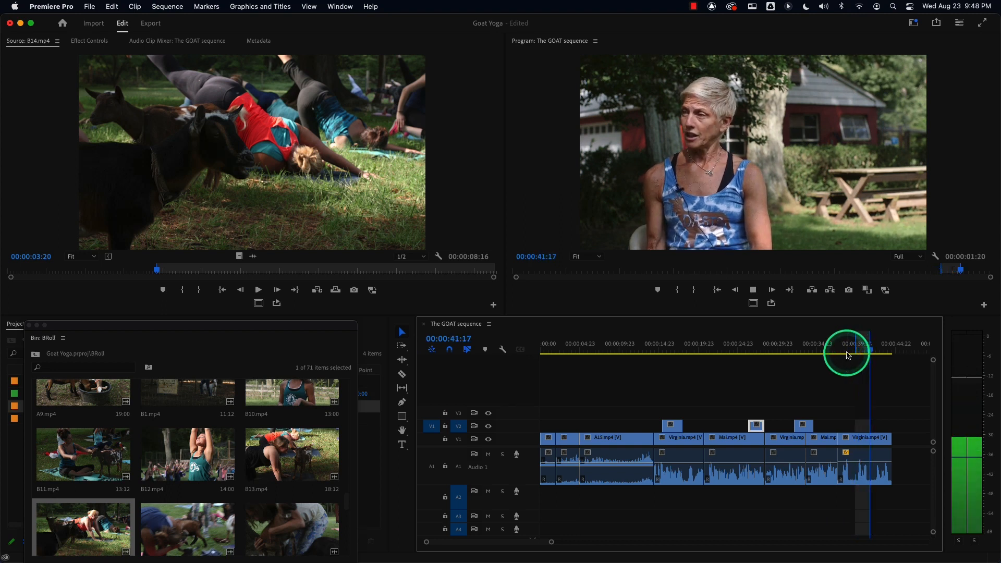
key("space")
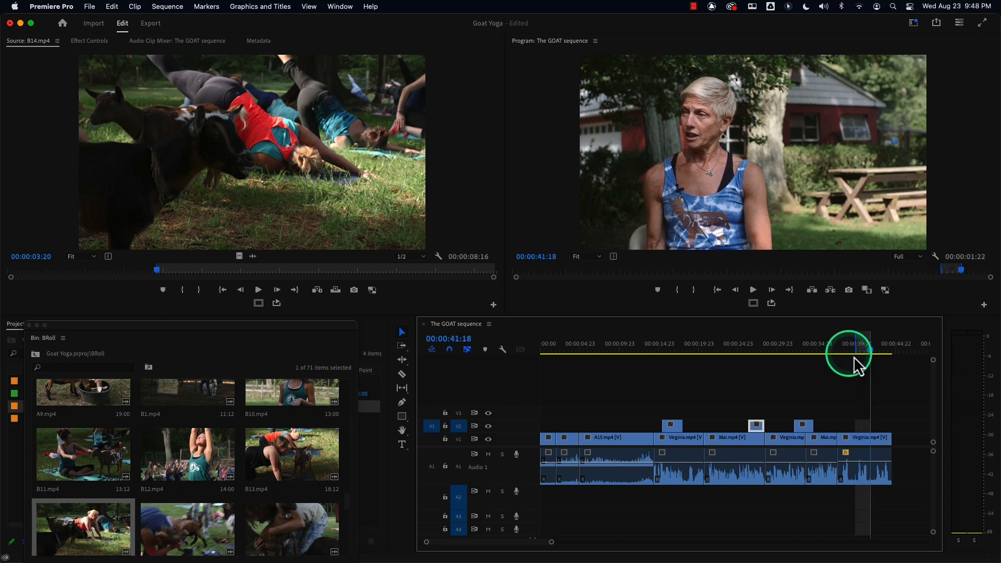
Preview B12.mp4 in the Source Monitor and browse the BRoll bin for other footage.
double_click(195, 469)
left_click_drag(165, 259, 134, 290)
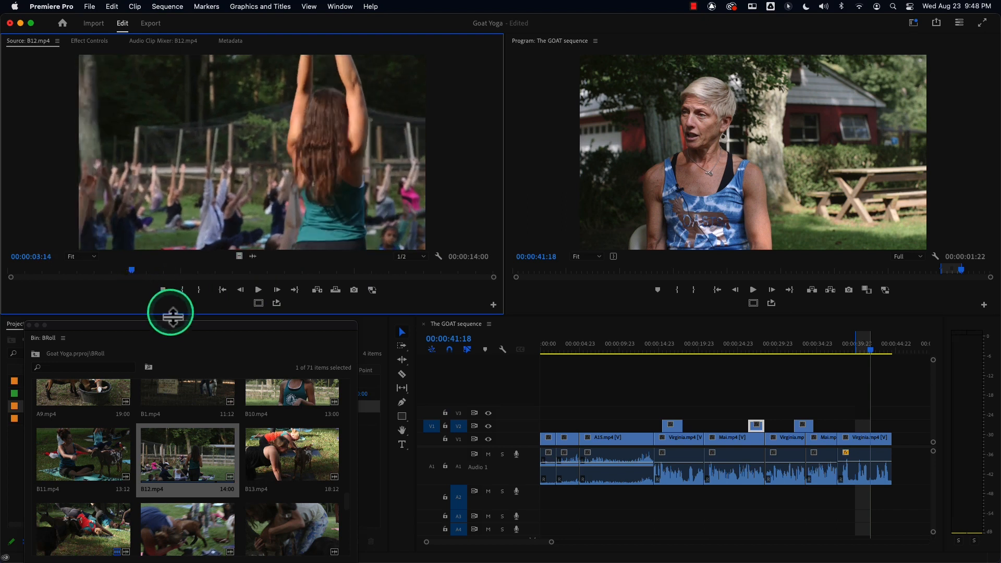
left_click_drag(176, 326, 251, 211)
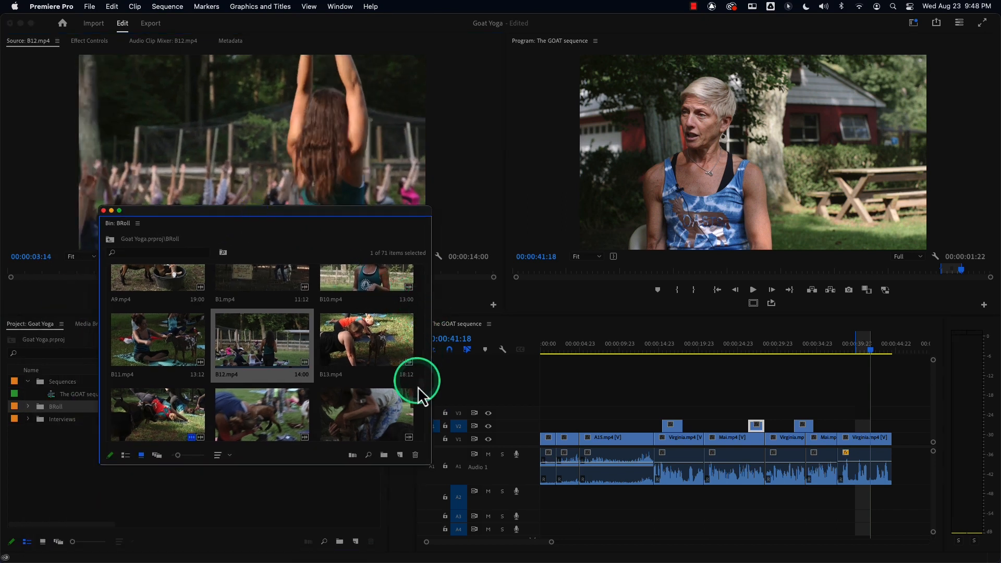
left_click_drag(421, 390, 427, 337)
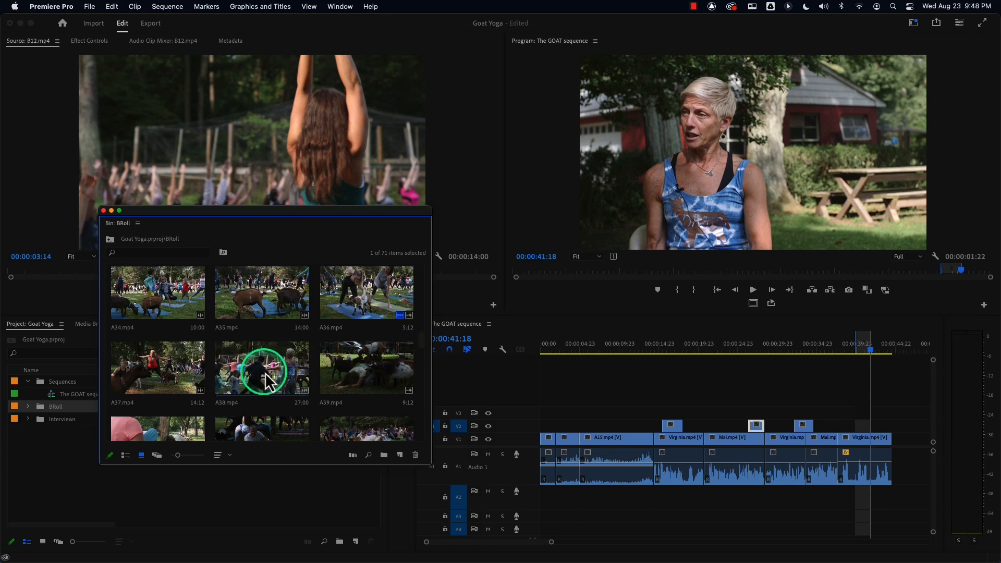
Load A38.mp4 into the Source Monitor and mark an In point at 00:00:06:00.
left_click_drag(226, 218, 230, 352)
double_click(261, 420)
mouse_move(127, 274)
left_mouse_down()
mouse_move(151, 277)
mouse_move(117, 273)
left_mouse_up()
key("i")
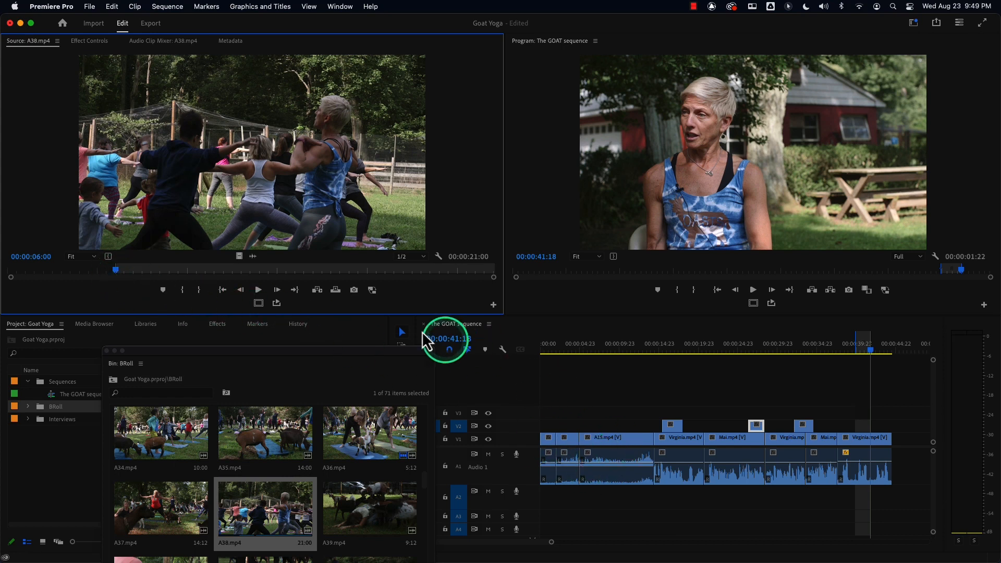
Overwrite A38.mp4's video onto V2 above the marked section of the last Virginia.mp4 clip and play back the overlay.
left_click(336, 291)
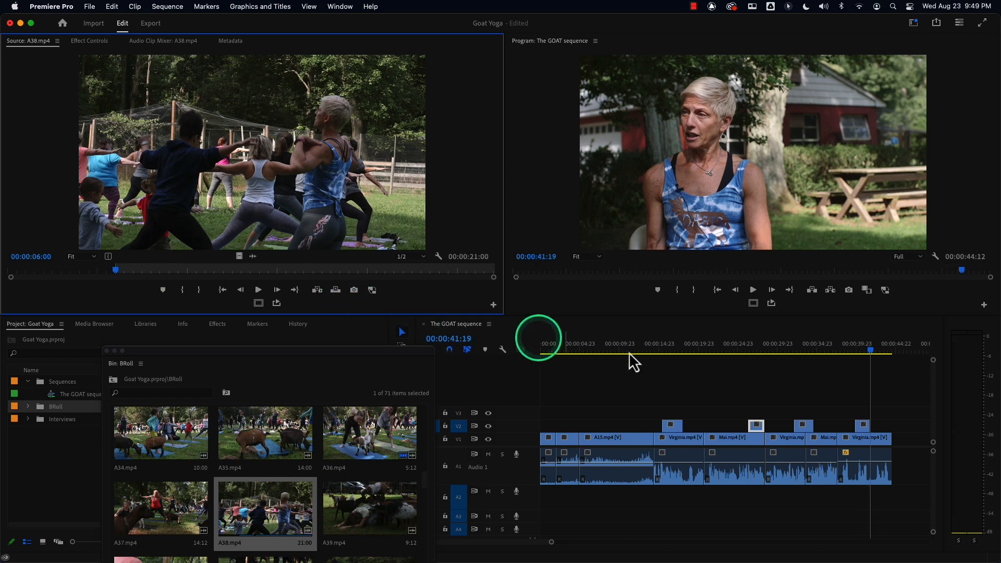
left_click(850, 351)
key("space")
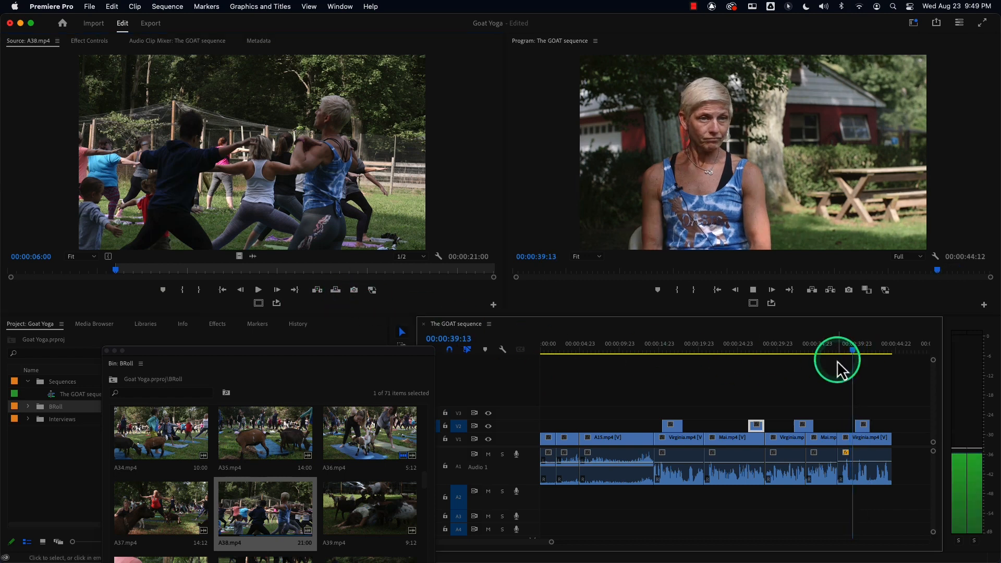
key("space")
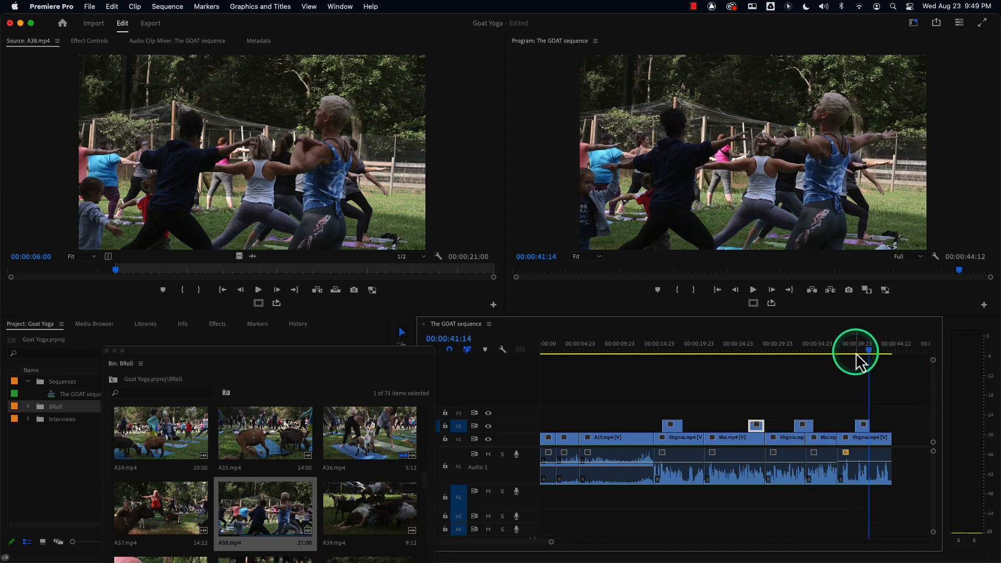
Mark the next section of the last Virginia.mp4 clip with In at 00:00:41:19 and Out at 00:00:43:09.
key("shift+Right")
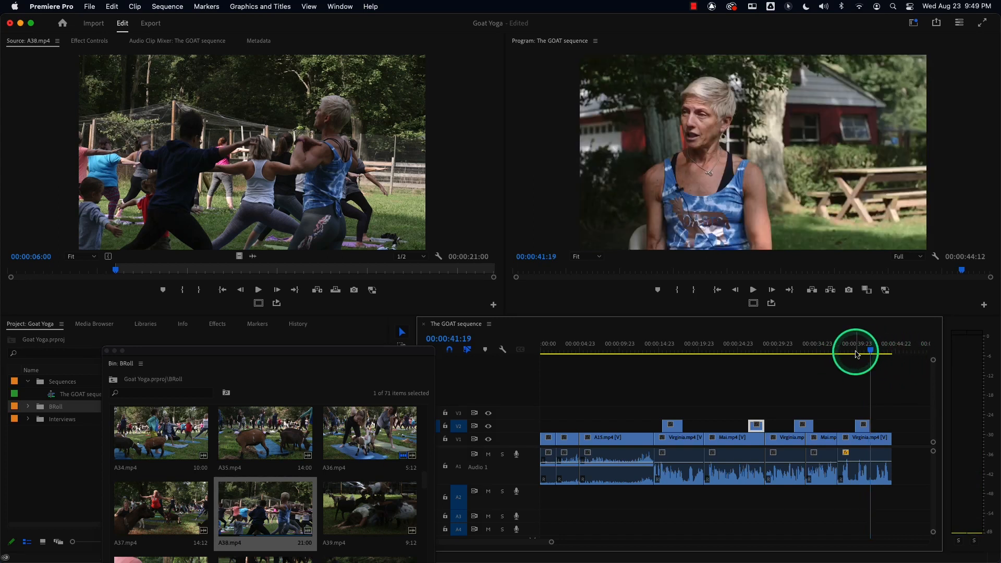
key("i")
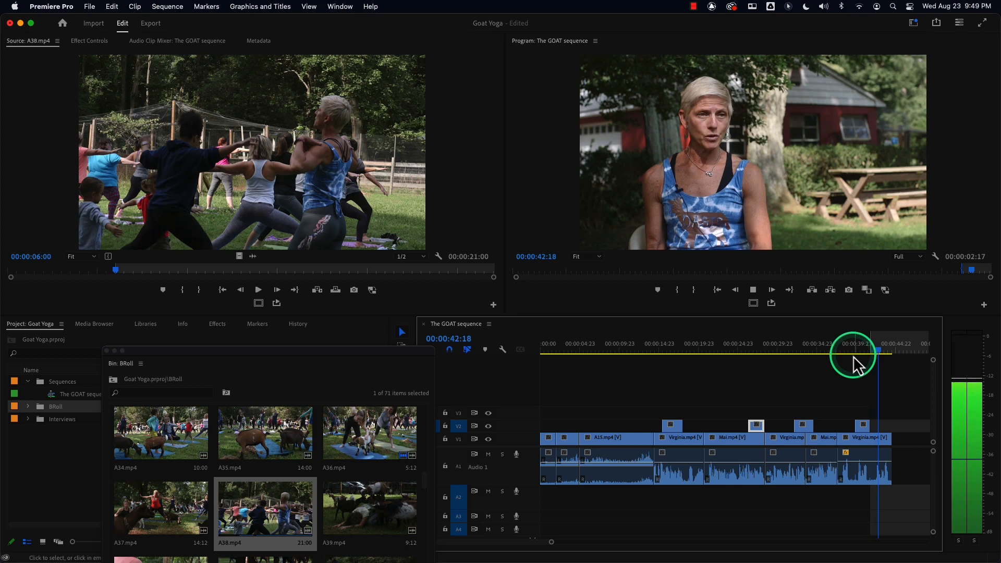
key("space")
key("o")
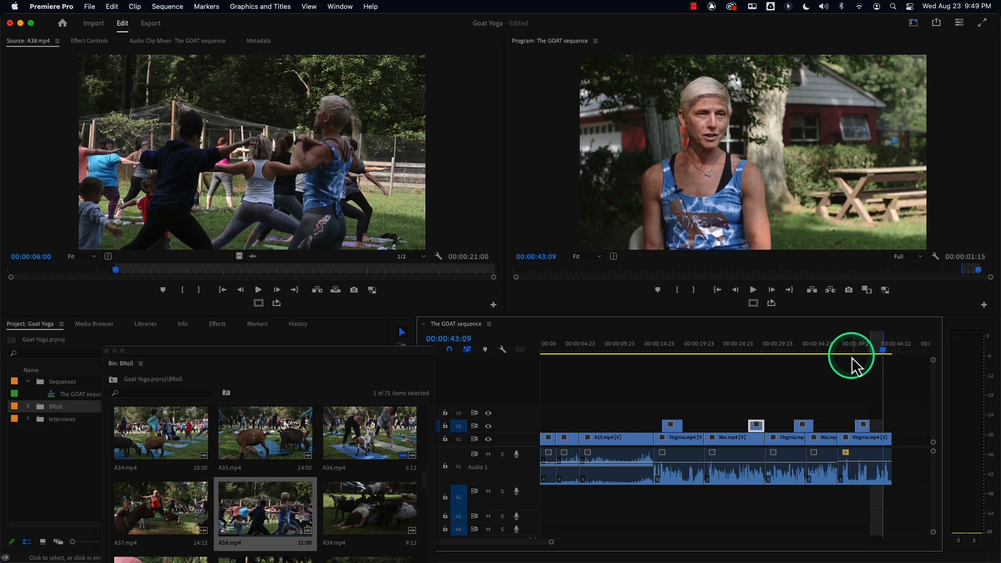
Find A46.mp4 in the BRoll bin, load it into the Source Monitor and mark an In point at 00:00:02:11.
left_click_drag(261, 352, 295, 233)
left_click_drag(457, 376, 441, 398)
double_click(303, 380)
left_click_drag(268, 245, 254, 375)
left_click_drag(152, 271, 178, 274)
left_click(198, 291)
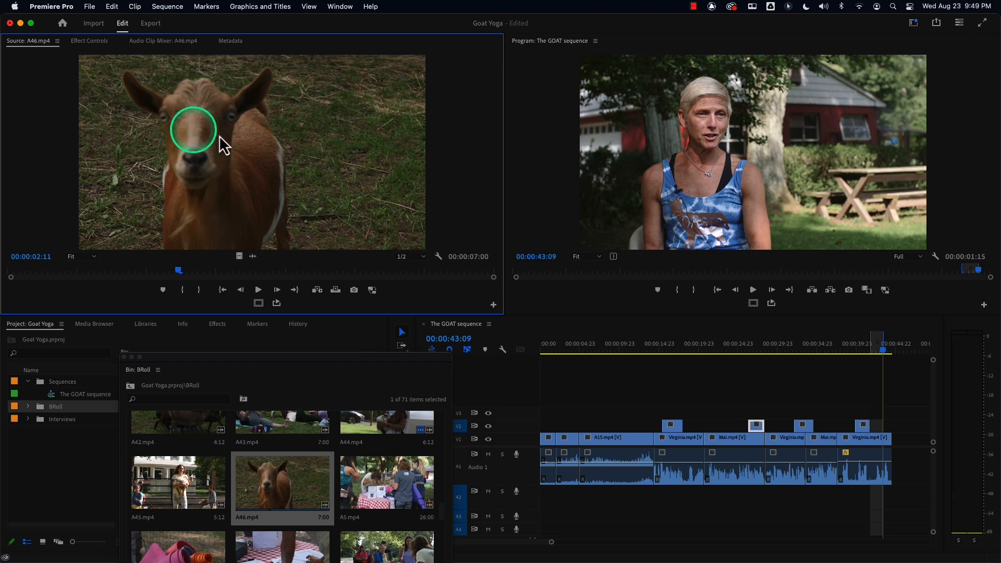
key("i")
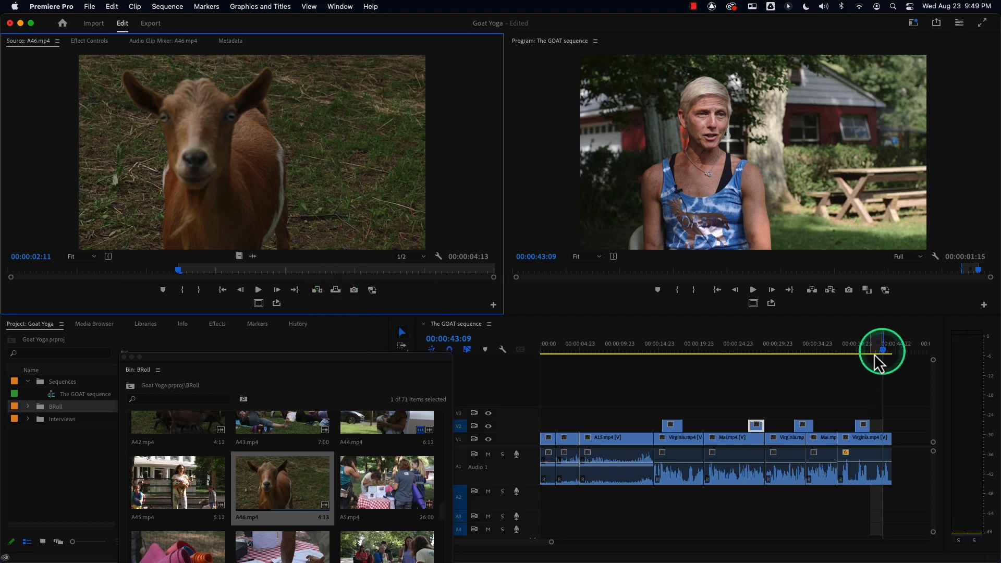
Overwrite A46.mp4's video onto V2 above the marked Virginia.mp4 section and play back the result.
left_click(336, 293)
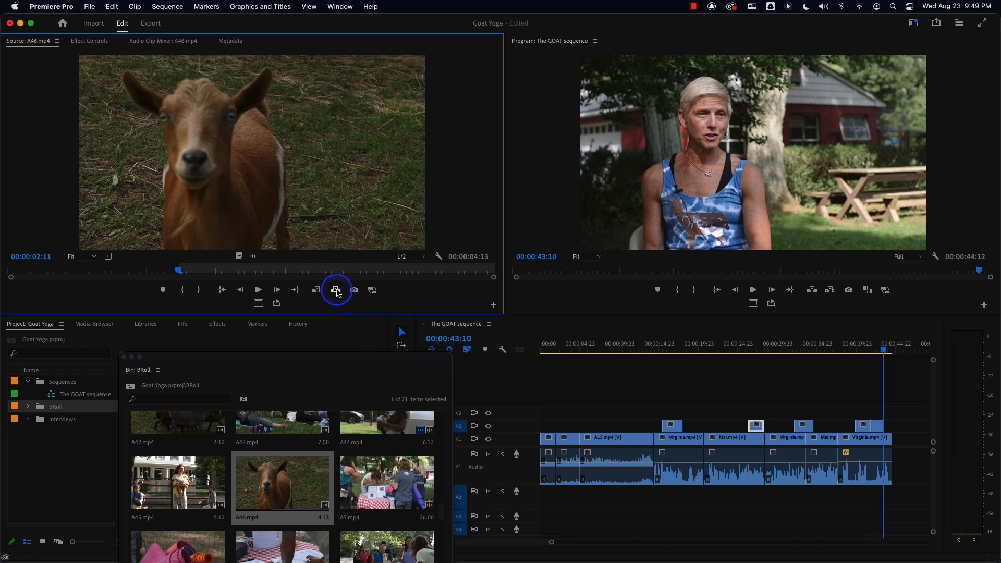
left_click(847, 347)
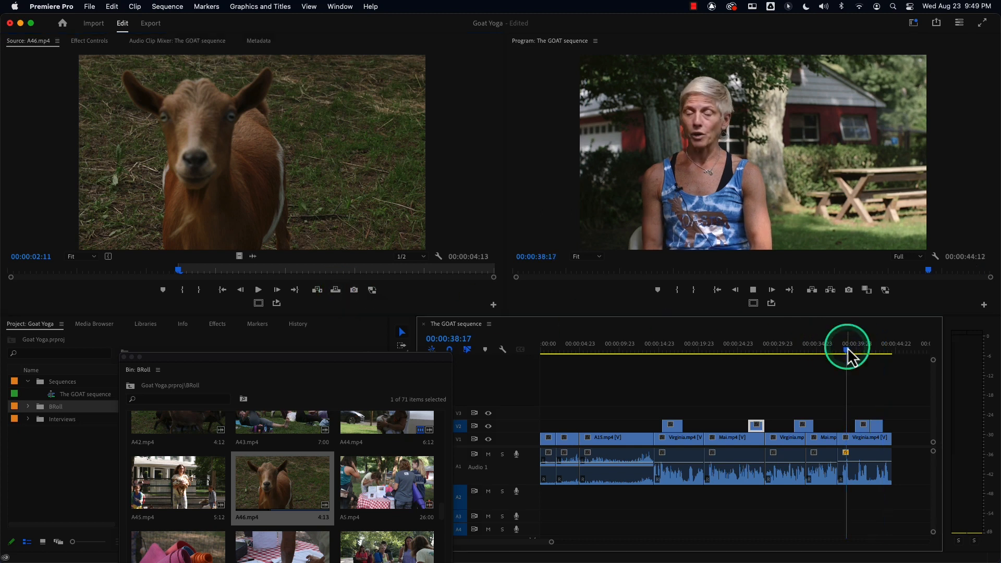
key("space")
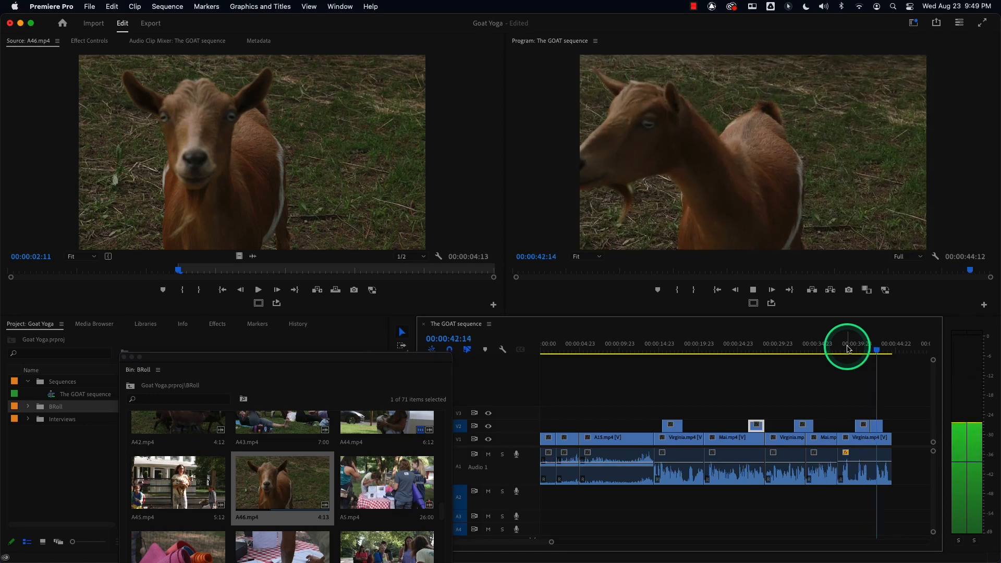
key("space")
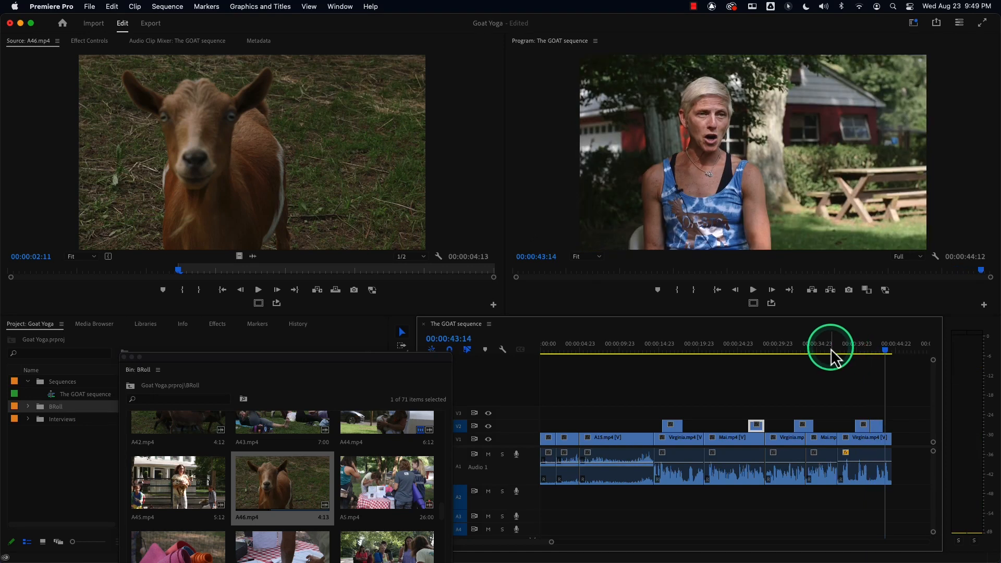
Undo the A46.mp4 overwrite and redo it on the same V2 section with the source In point at 00:00:01:14.
left_click(176, 272)
left_click_drag(176, 272, 127, 271)
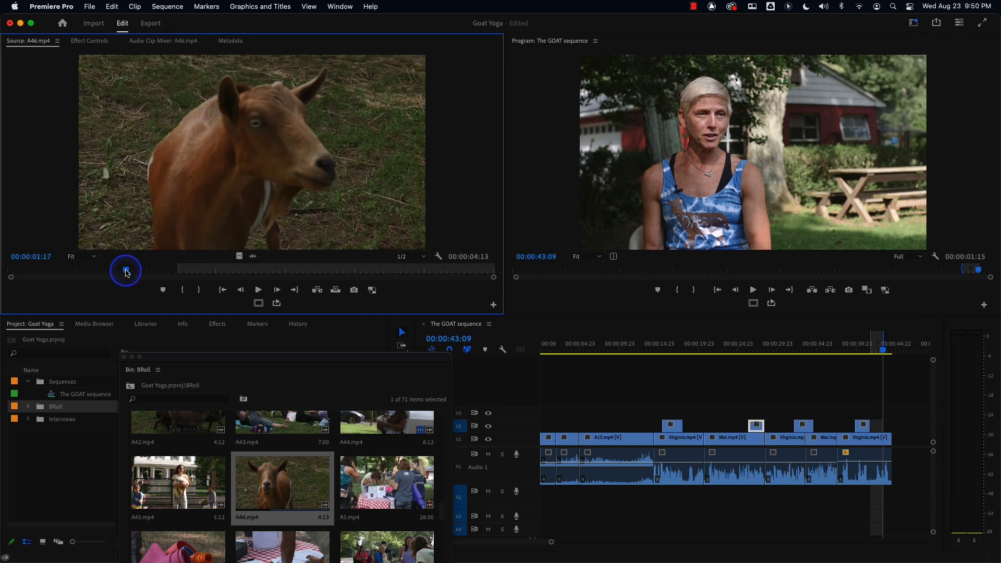
left_click_drag(127, 272, 119, 271)
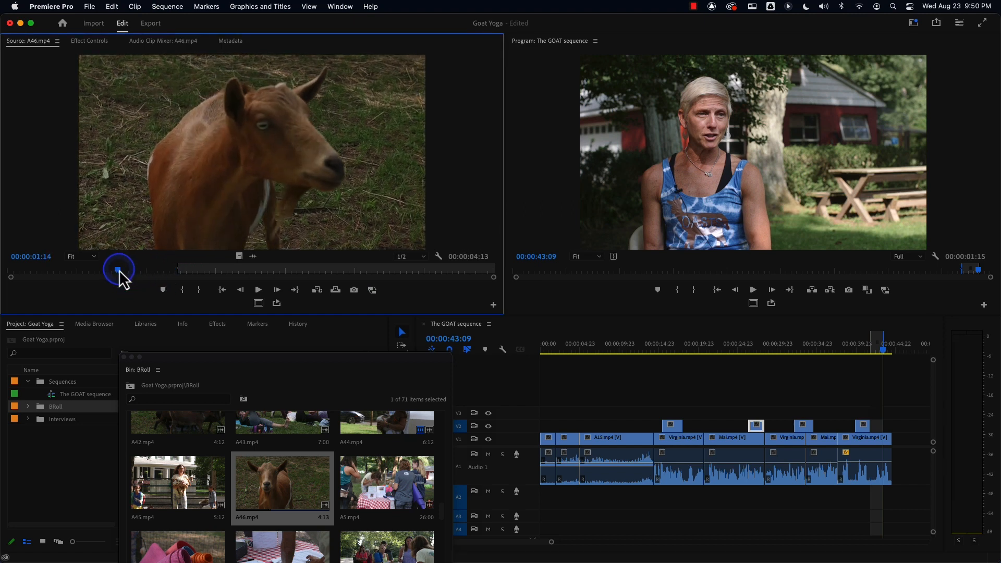
left_click(335, 290)
Play back the end of the sequence from 00:00:38:15 to check the A38.mp4 and A46.mp4 overlays.
left_click_drag(880, 352, 851, 352)
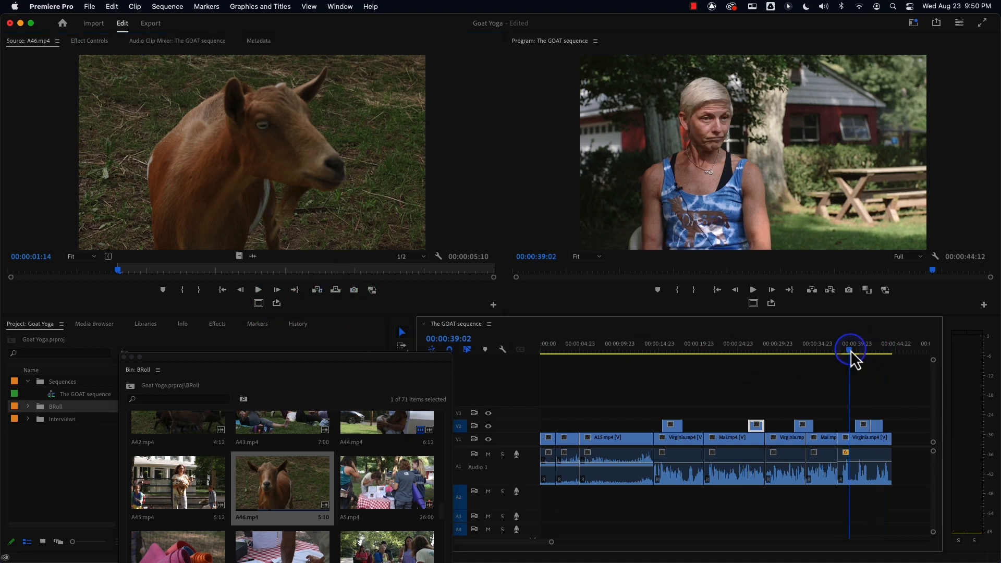
mouse_move(118, 276)
left_mouse_down()
mouse_move(161, 270)
mouse_move(132, 271)
left_mouse_up()
left_click(846, 352)
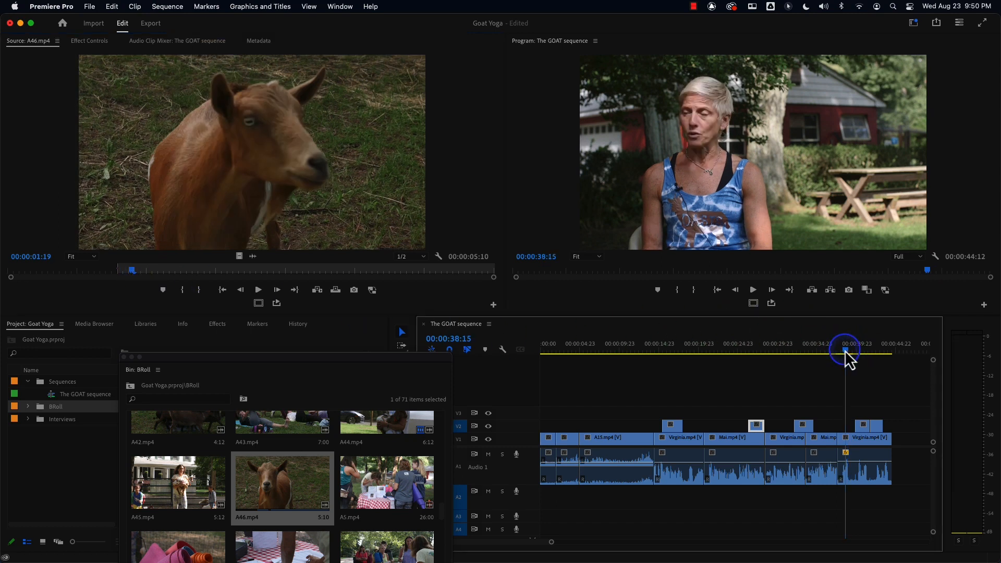
key("space")
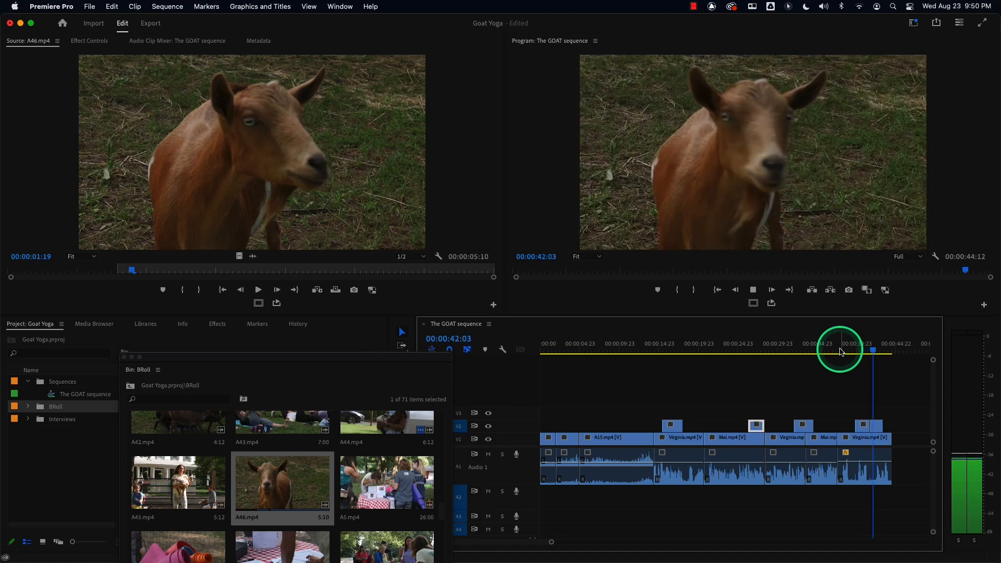
key("space")
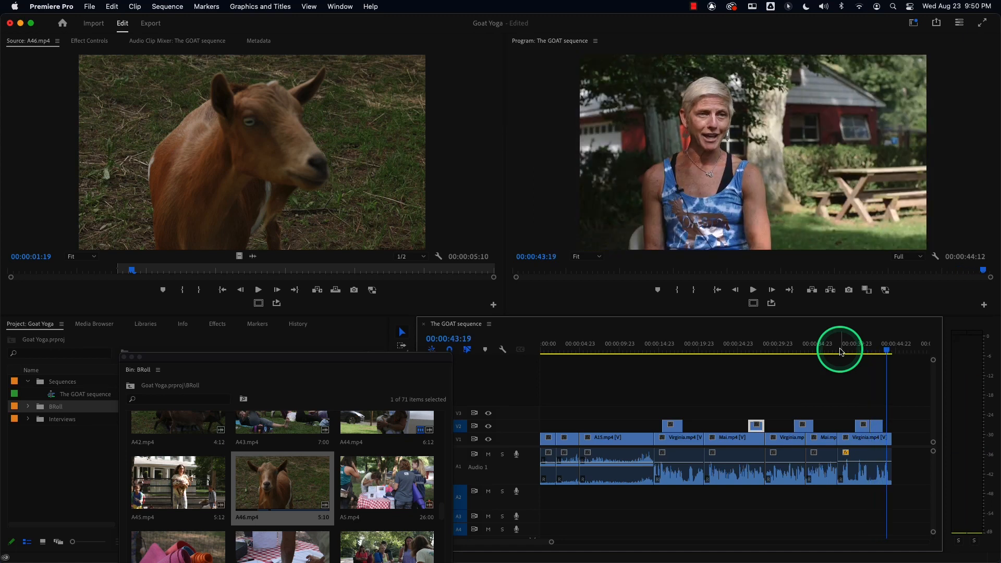
key("space")
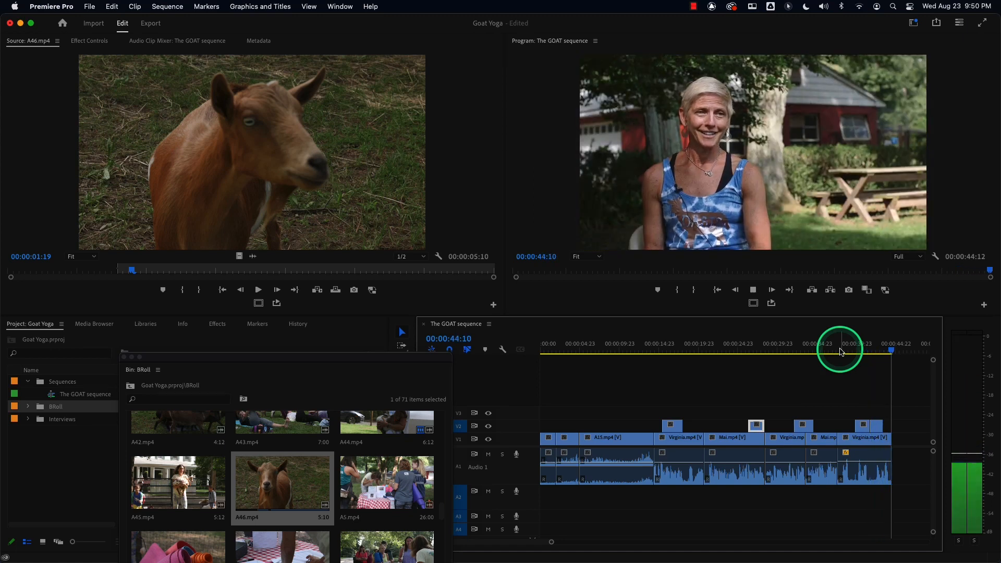
Play the sequence from its start and mark In and Out points around a section of A15.mp4, ending at 00:00:11:08.
left_click_drag(595, 348, 521, 360)
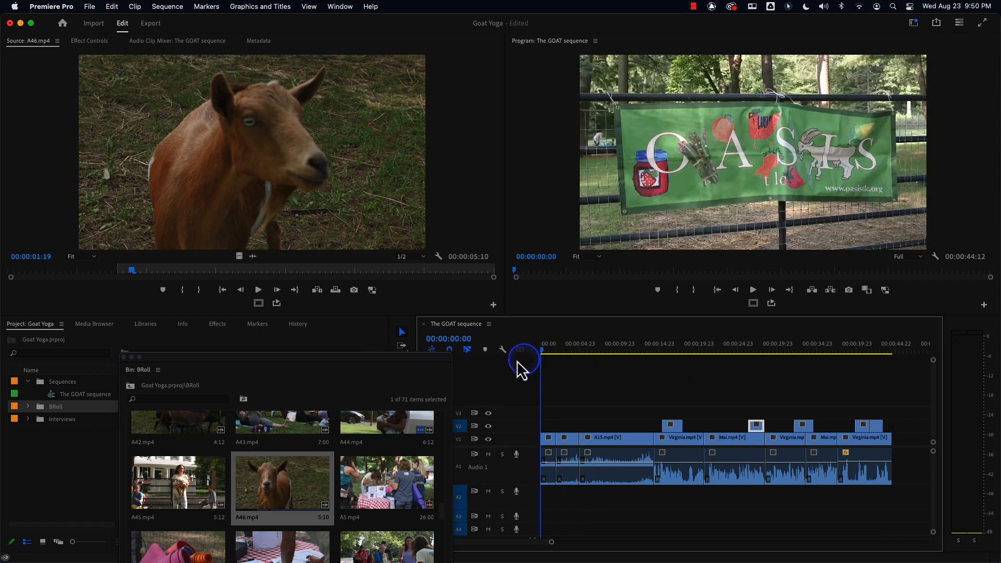
key("space")
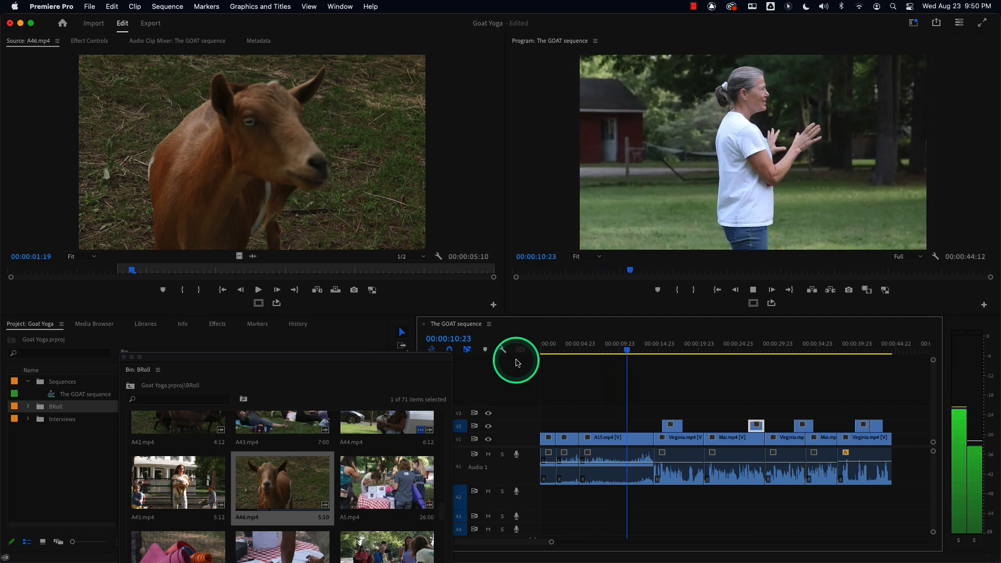
left_click(590, 351)
left_click_drag(590, 351, 599, 352)
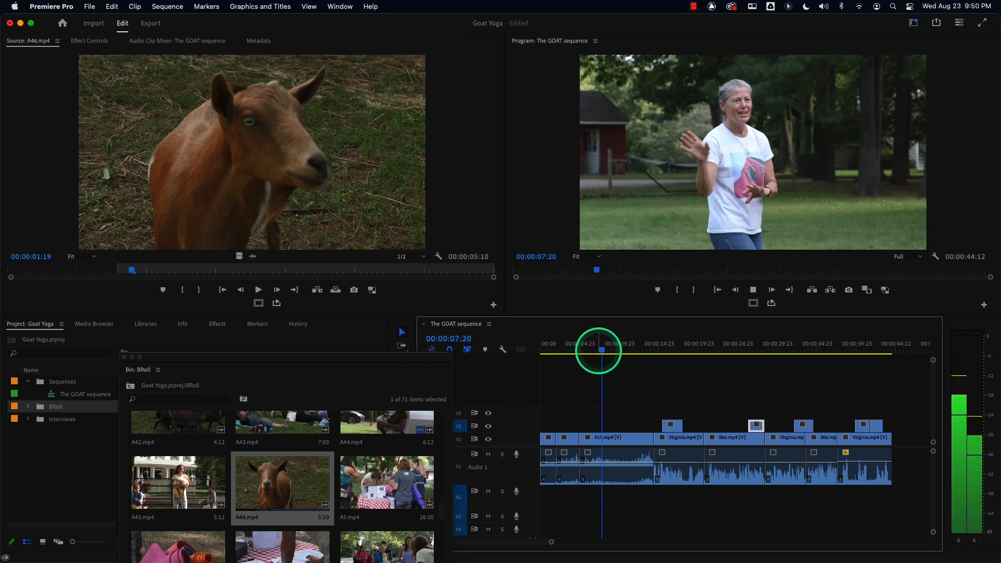
key("space")
key("i")
key("space")
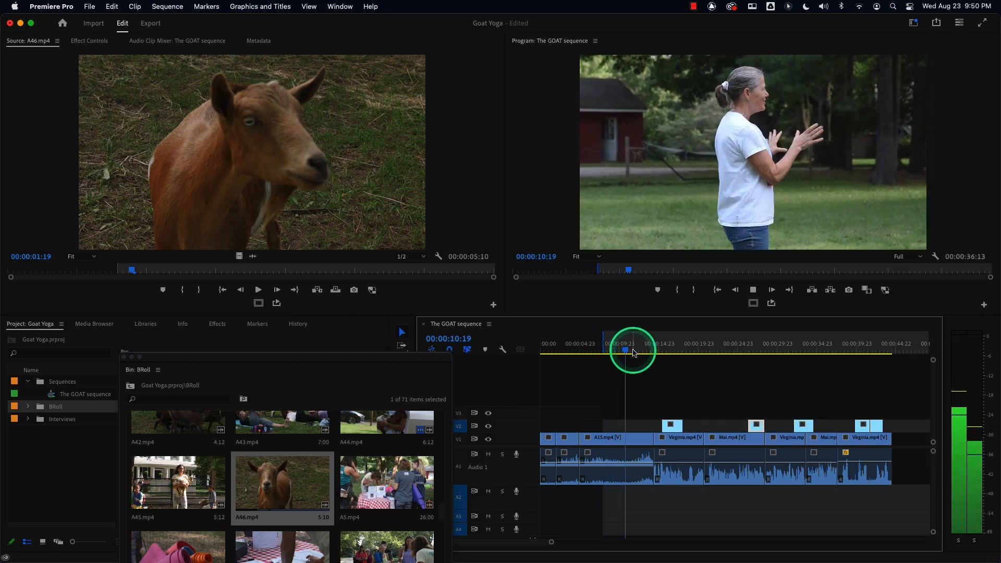
key("space")
key("o")
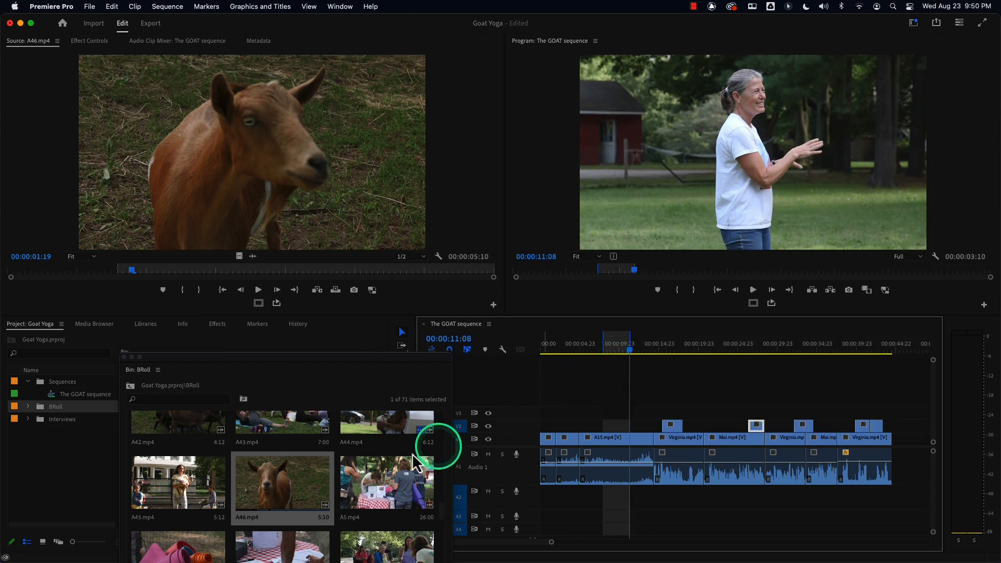
Load A18.mp4 with an In point at 00:00:02:23 and try overwriting it onto V2, cancelling the Fit Clip dialog.
left_click_drag(385, 371, 423, 232)
scroll(477, 370, "up", 5)
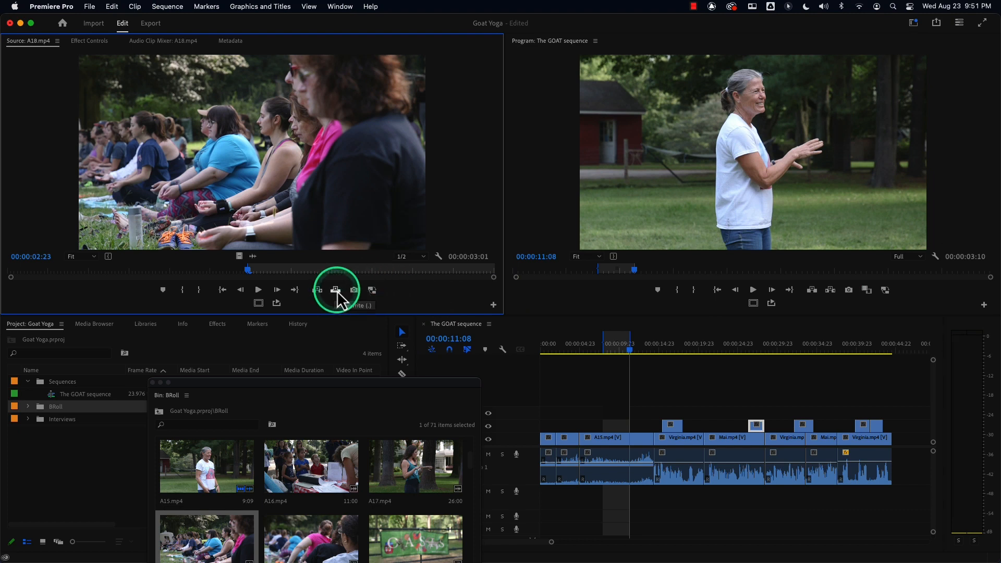
left_click(336, 290)
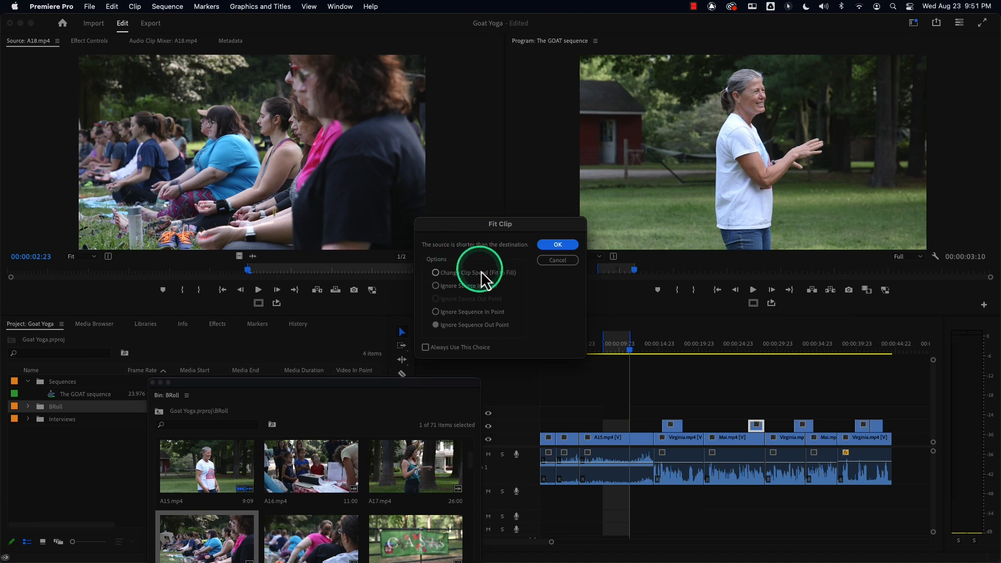
left_click(559, 260)
Try A18.mp4 with its In point at 00:00:01:14 as an overwrite on the marked V2 section, and undo both changes.
left_click_drag(249, 272, 138, 273)
key("i")
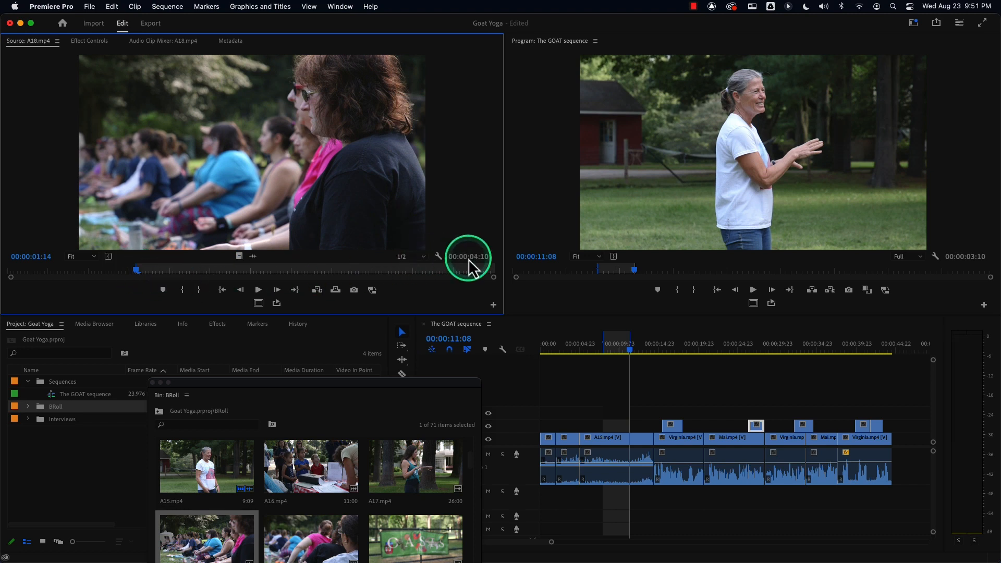
left_click(334, 290)
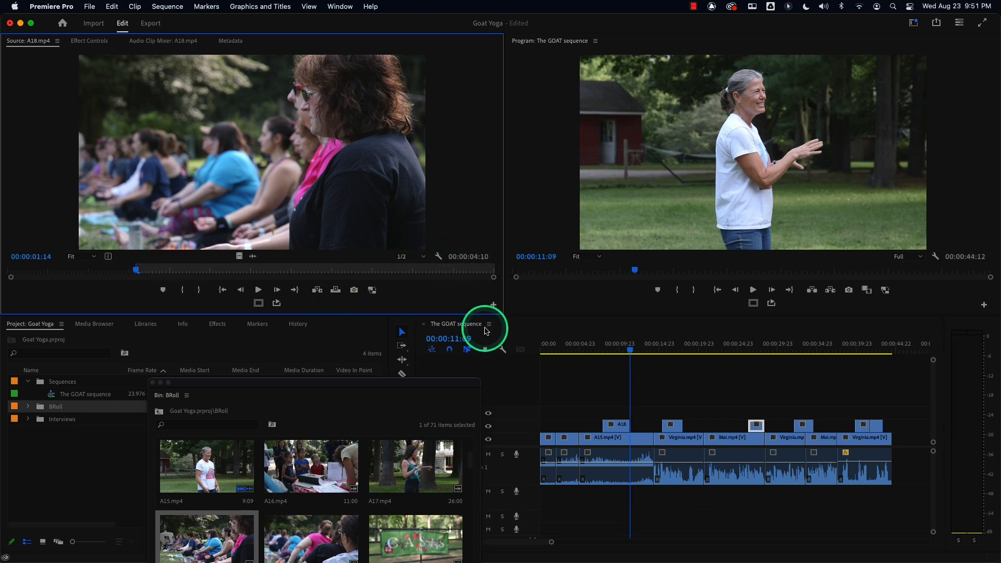
key("super+z")
key("super+z")
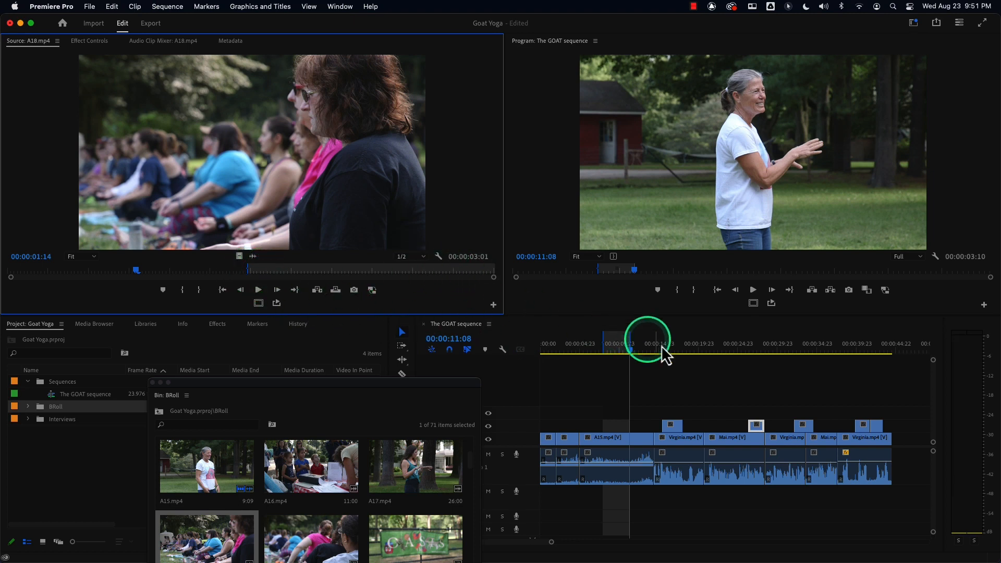
Overwrite A18.mp4 onto V2 above A15.mp4 using Ignore Sequence Out Point and play back the overlay.
left_click(335, 291)
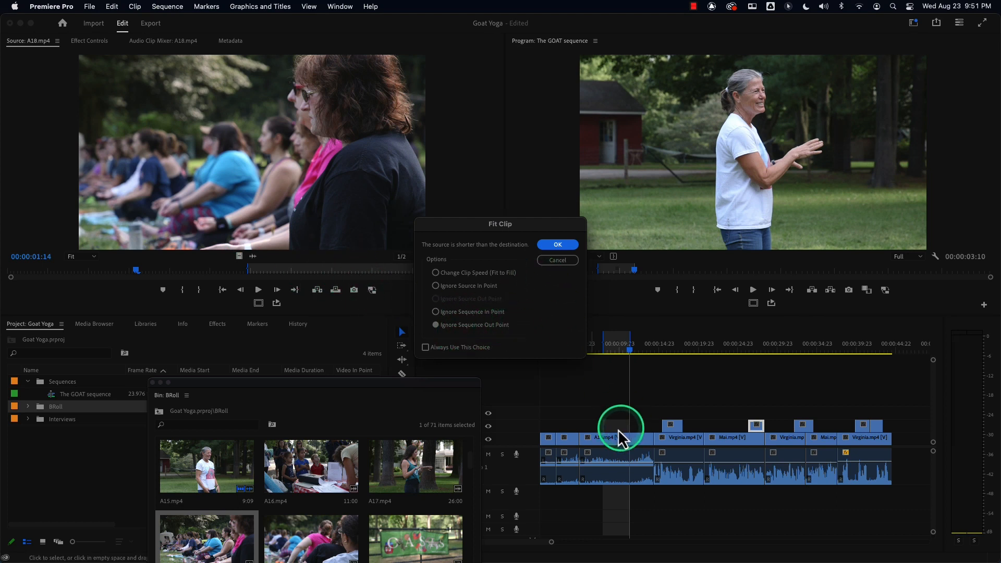
left_click(557, 245)
left_click(594, 348)
key("space")
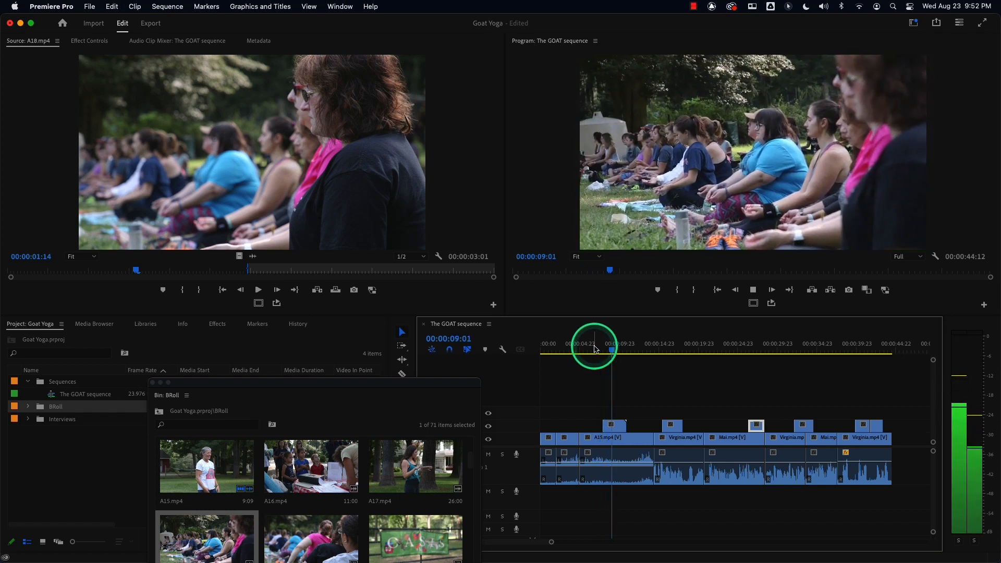
Stop playback, undo the A18.mp4 overlay on V2, and browse the BRoll bin for other footage.
key("space")
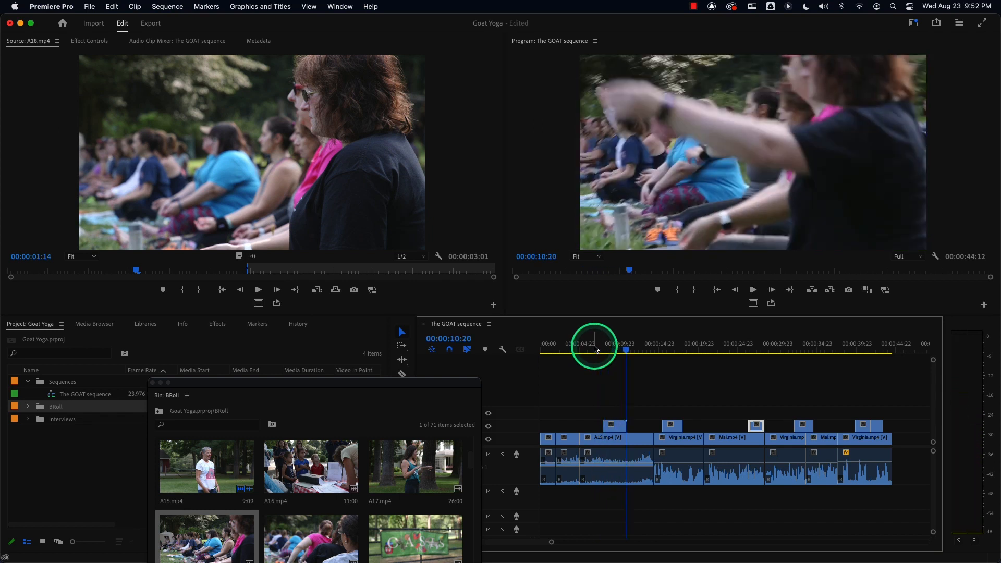
key("super+z")
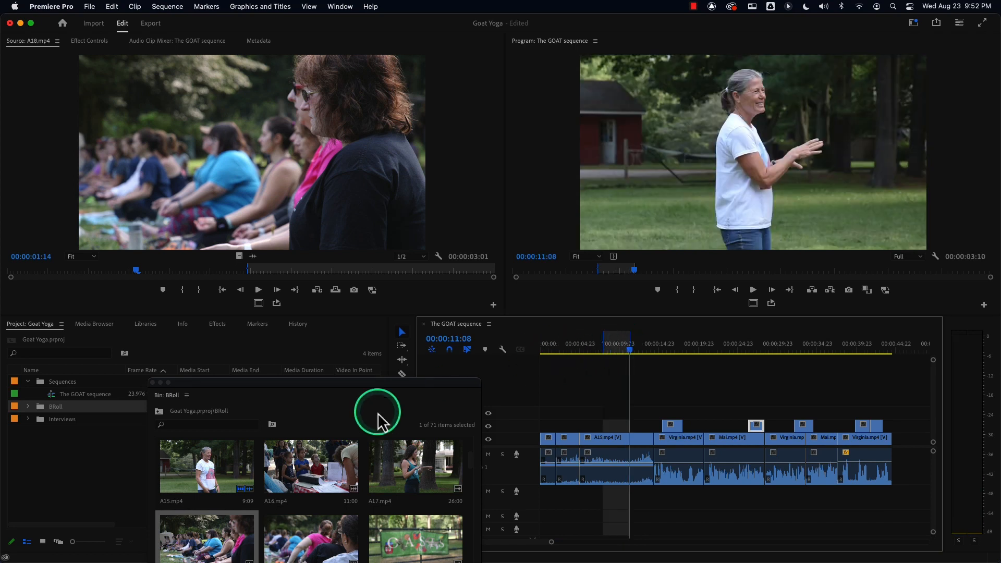
left_click_drag(357, 385, 353, 279)
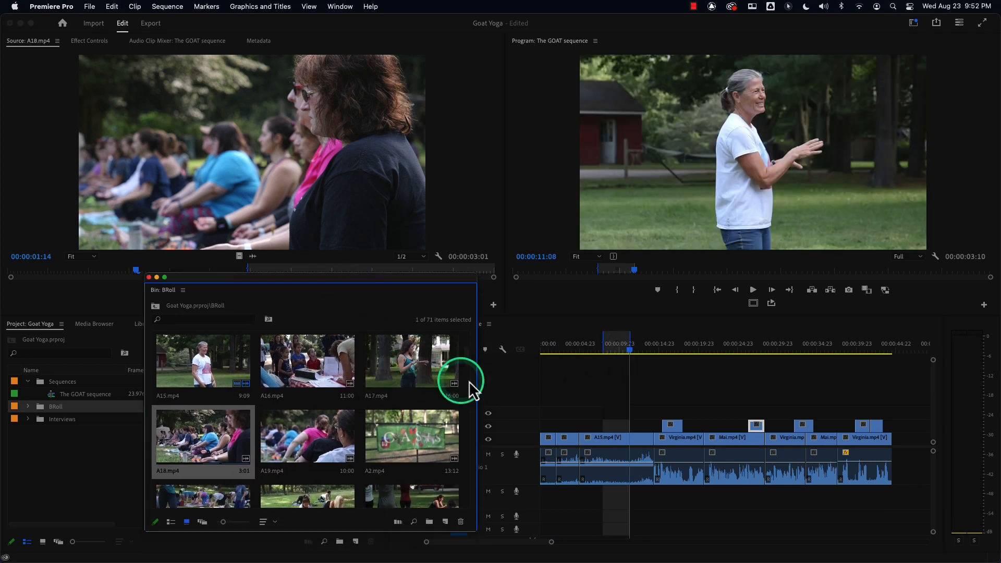
left_click_drag(467, 361, 475, 433)
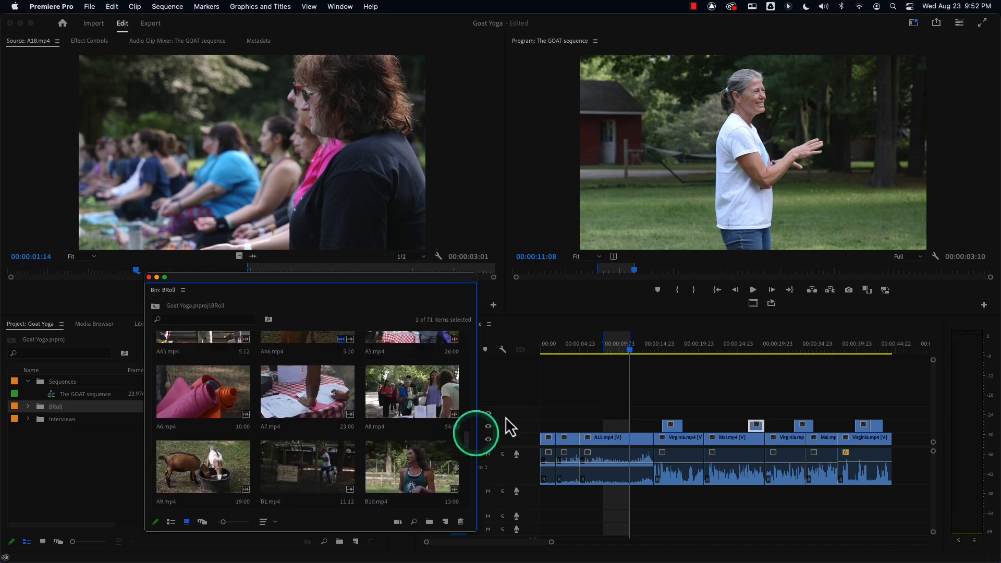
Play the sequence through to its end, reviewing the V2 B-roll around 00:00:32:13 and the interview from 00:00:37:15.
left_click(615, 347)
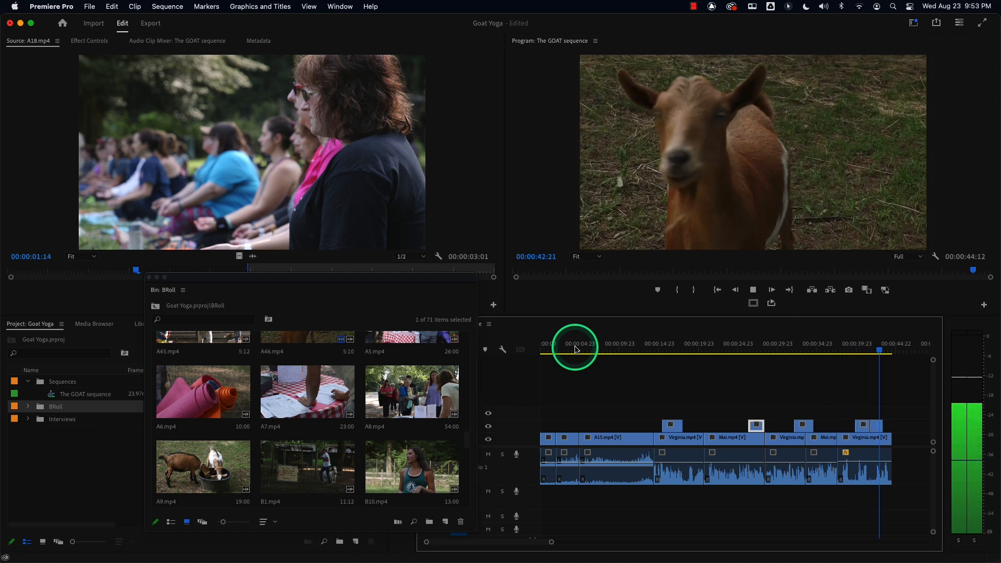
key("space")
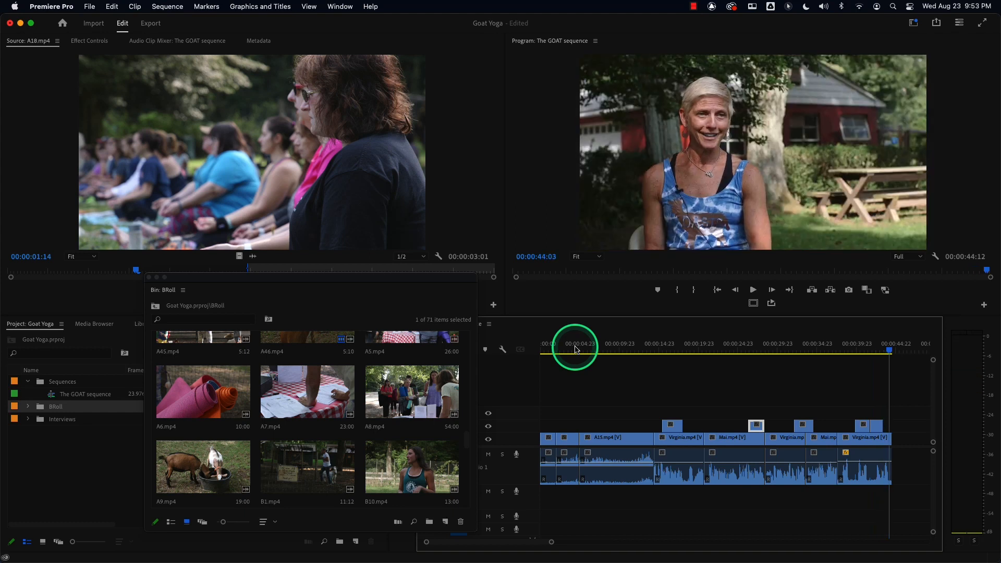
left_click(802, 350)
left_click_drag(802, 351, 792, 353)
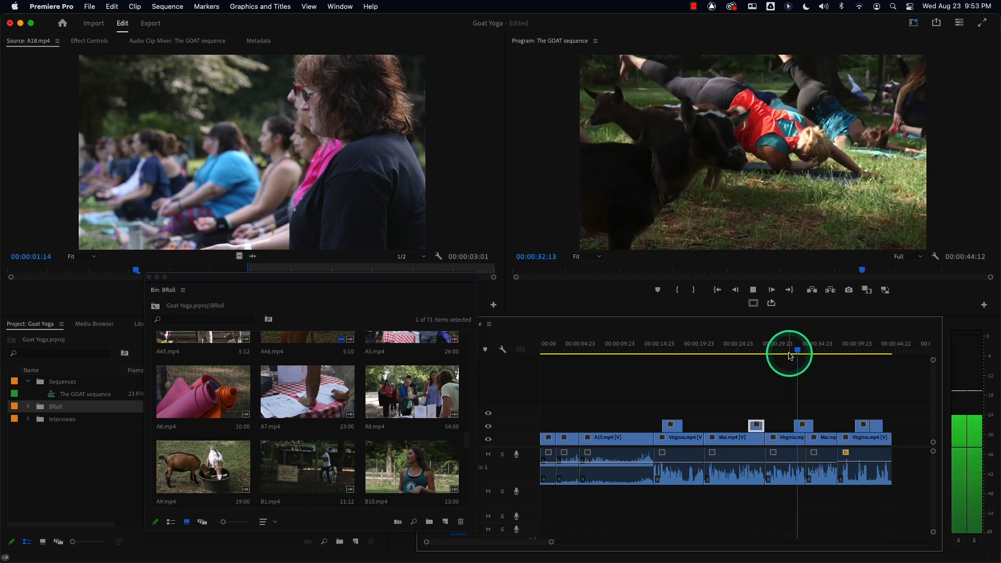
key("space")
left_click(789, 351)
key("space")
key("space")
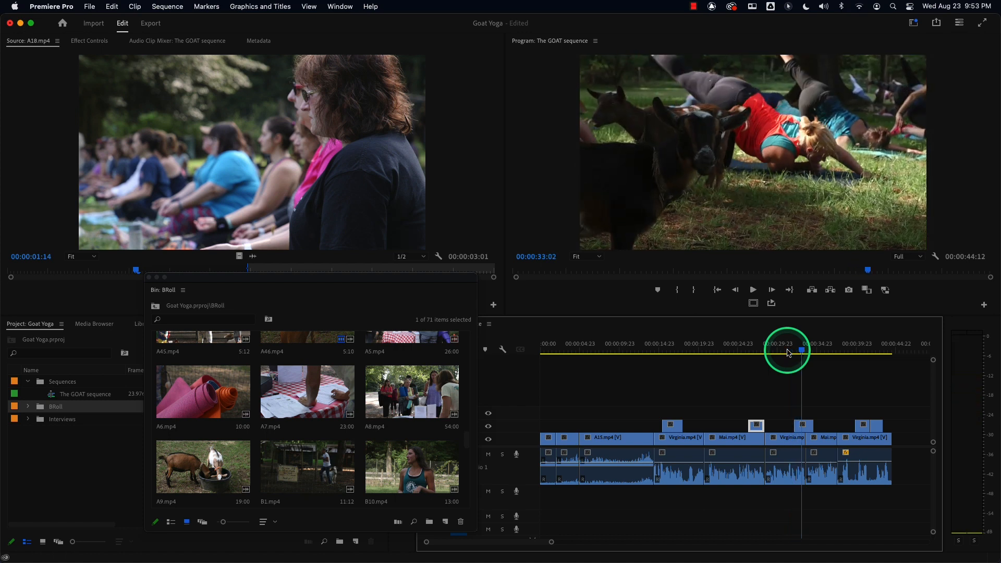
left_click(837, 350)
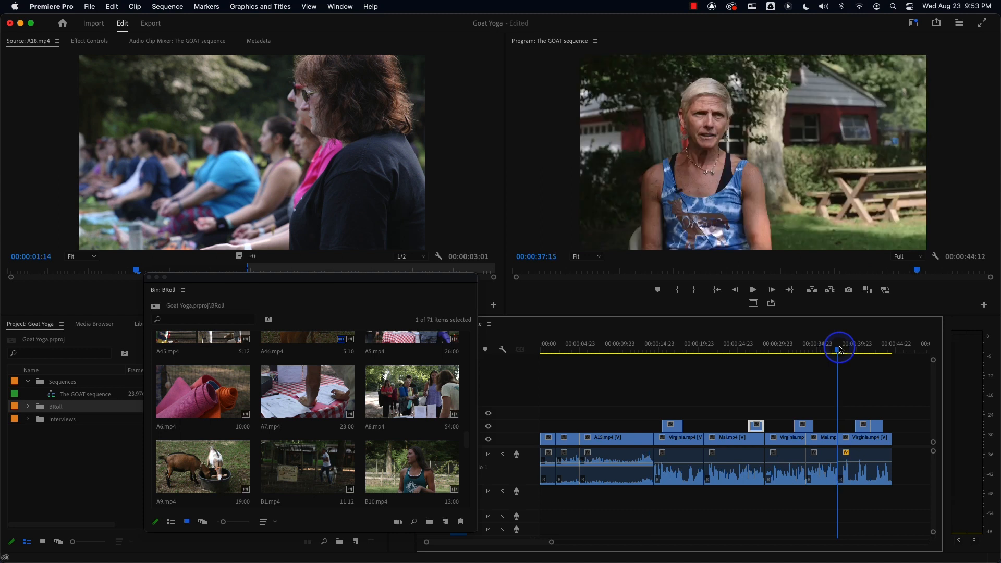
key("space")
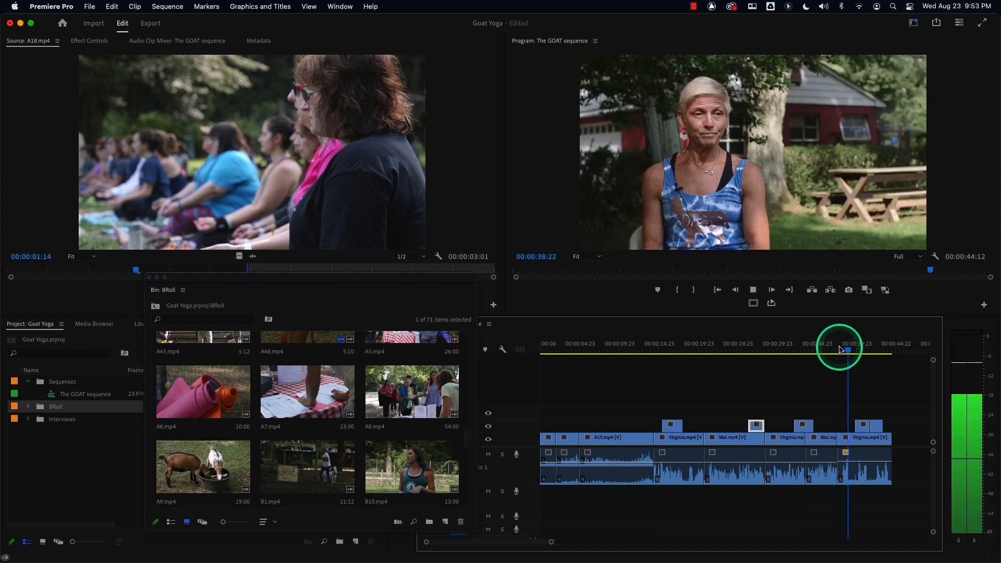
key("space")
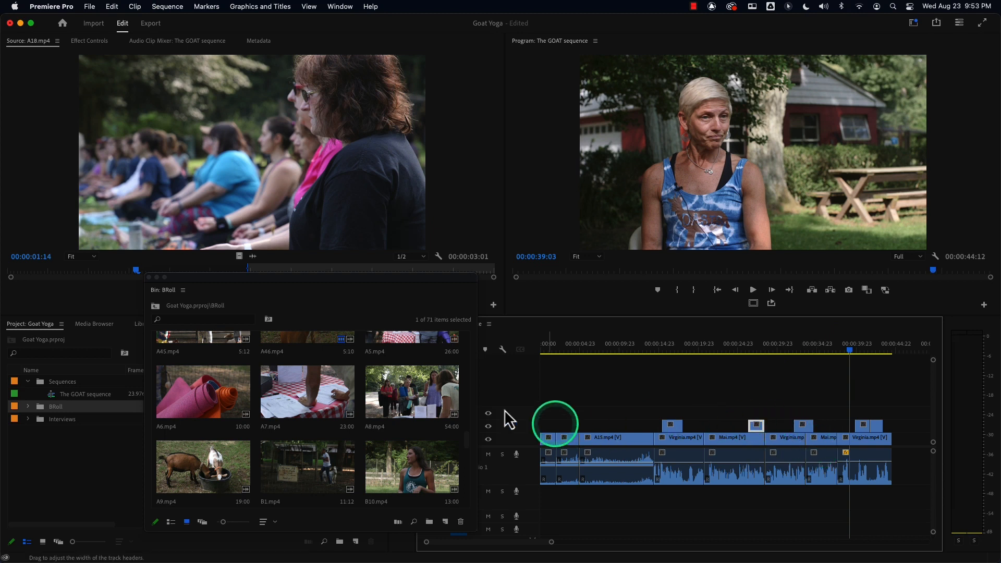
Try deleting the second Mai.mp4 interview clip on V1 without closing the gap, play across it, and undo the deletion.
left_click_drag(382, 278, 278, 196)
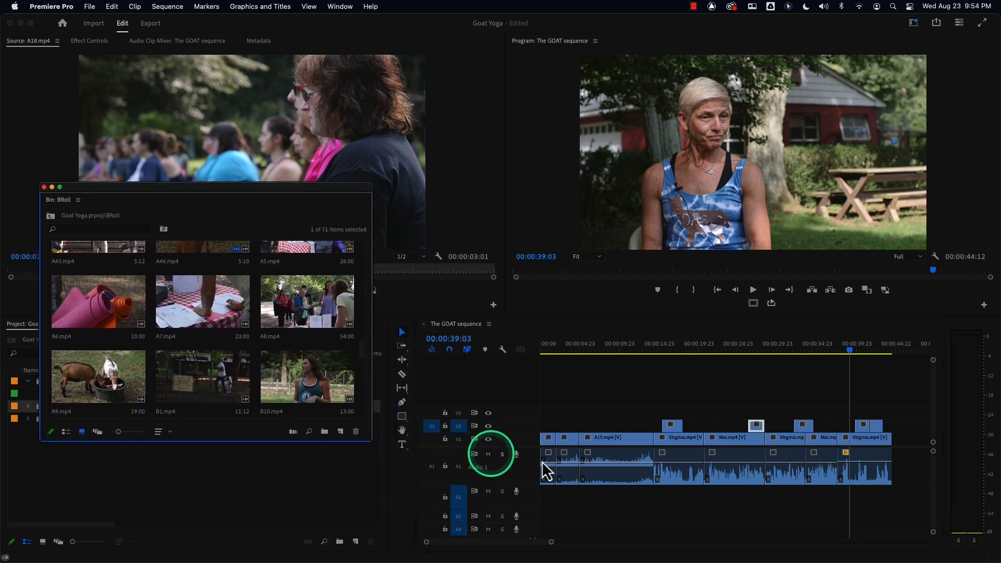
left_click(820, 444)
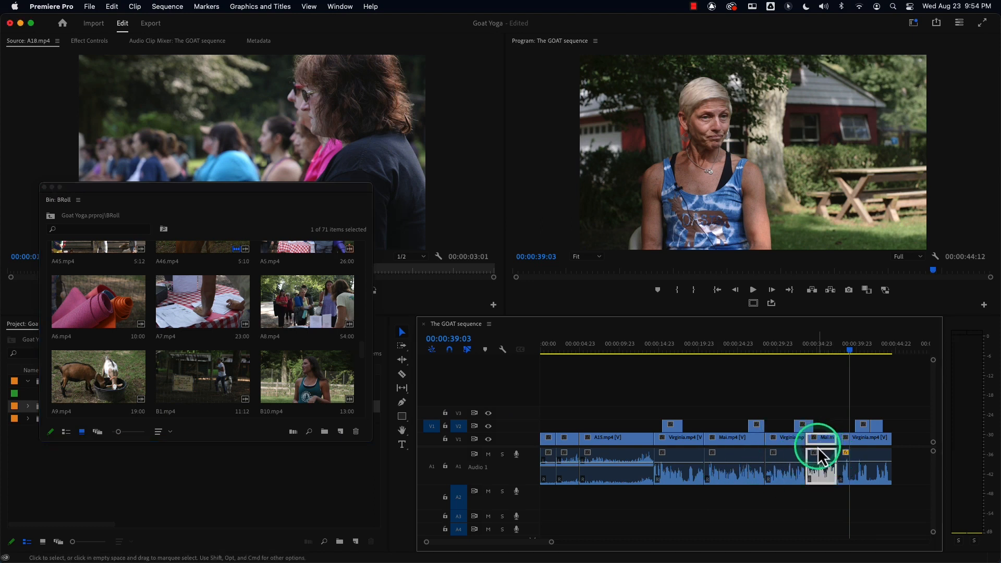
key("Delete")
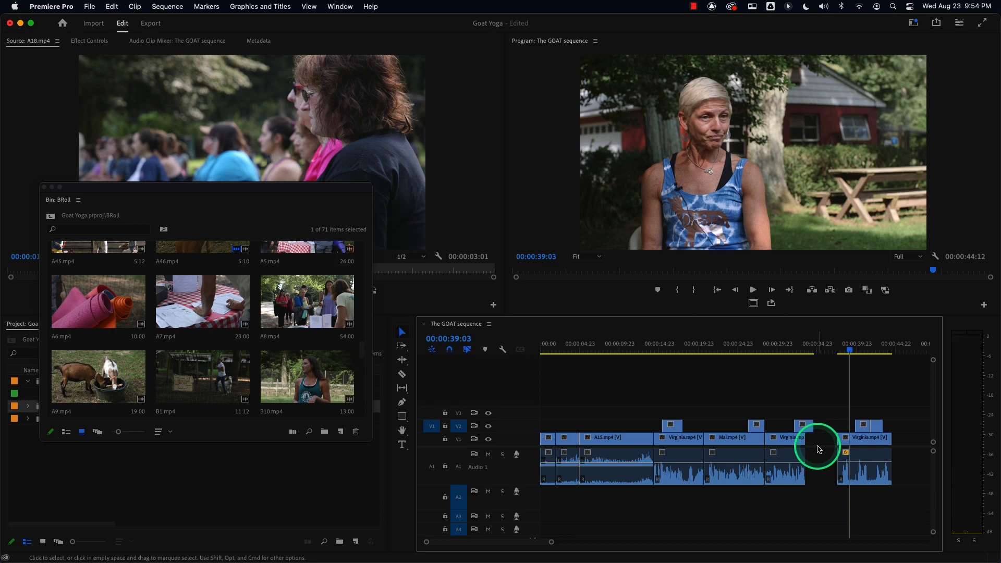
left_click_drag(802, 343, 791, 348)
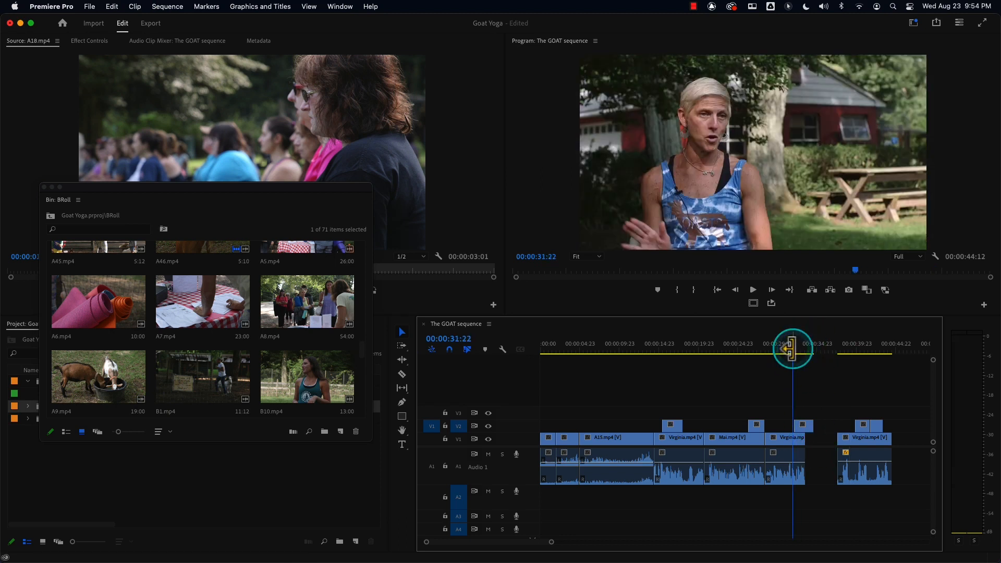
key("space")
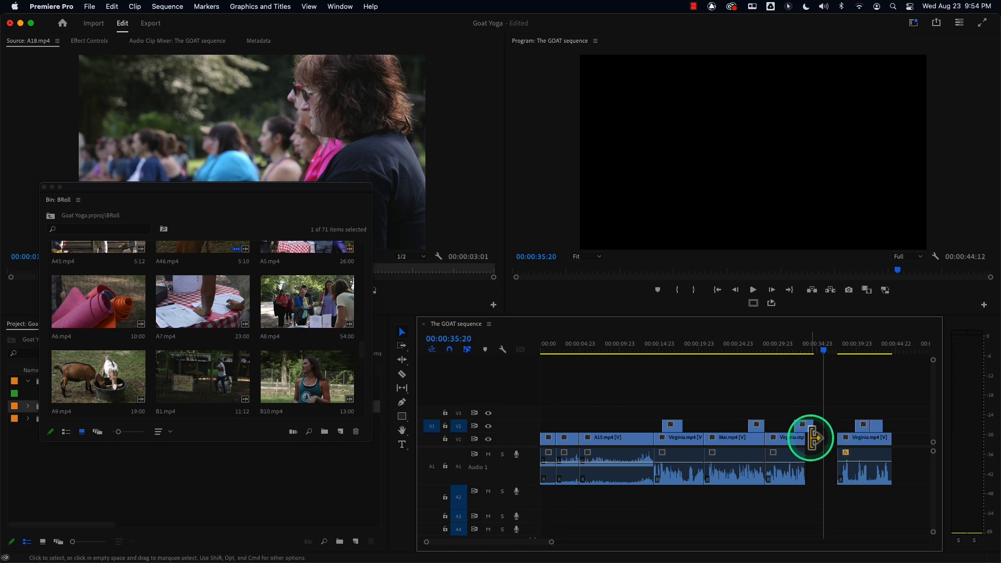
key("super+z")
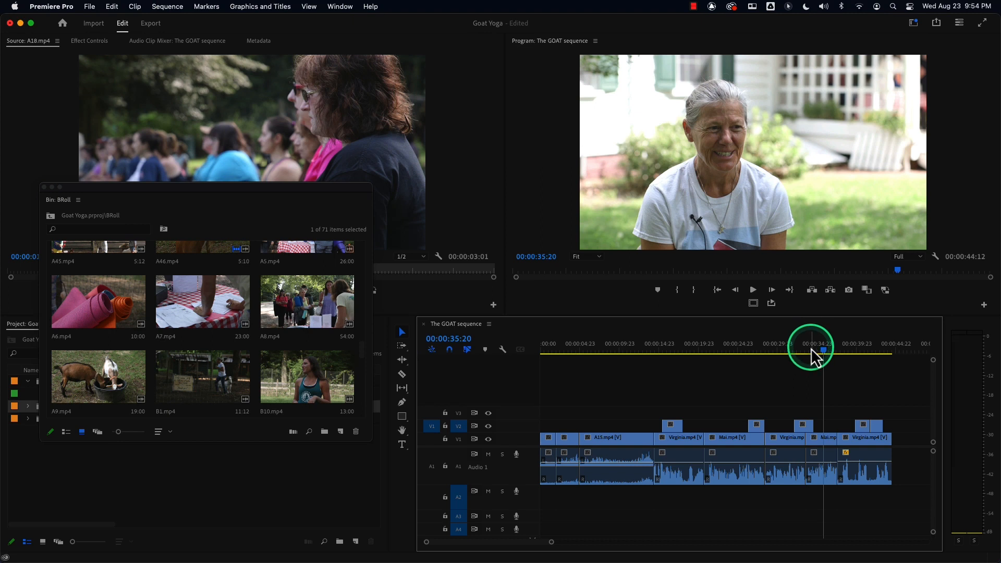
Step through the edit points, target V1 as well as V2, and park at the second Mai.mp4 clip's start, 00:00:33:14.
key("Up")
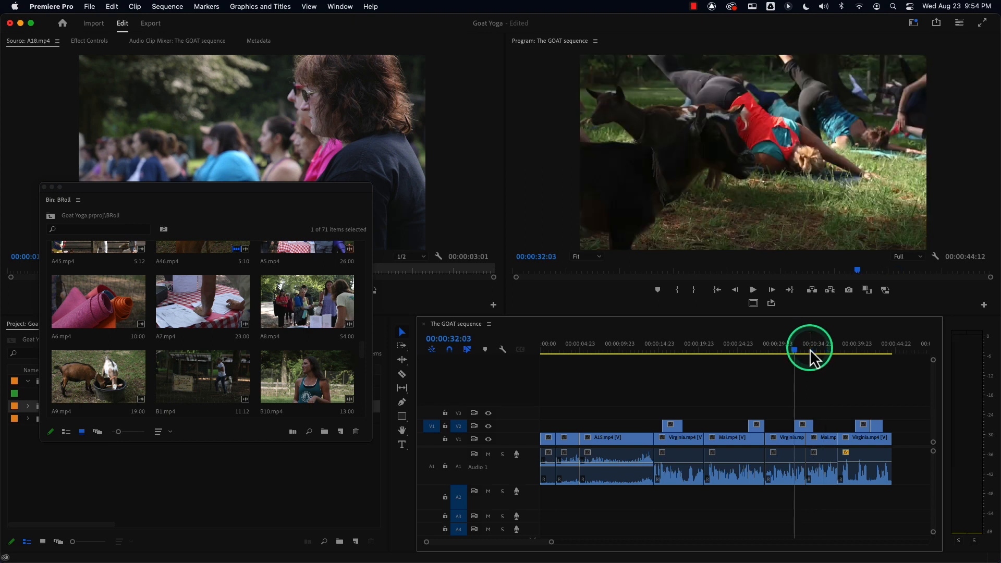
key("Down")
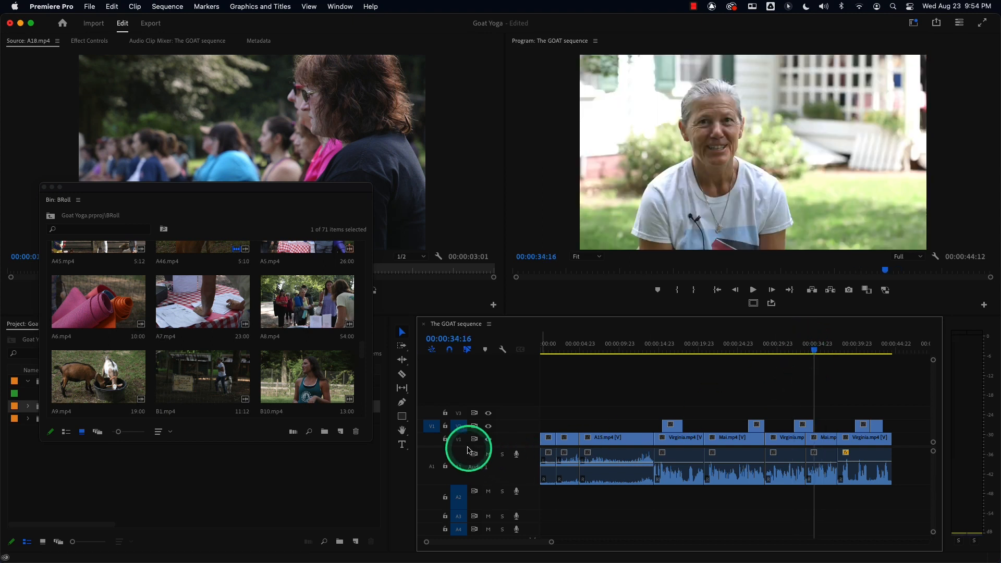
key("Up")
key("Up")
key("Up")
key("Up")
key("Up")
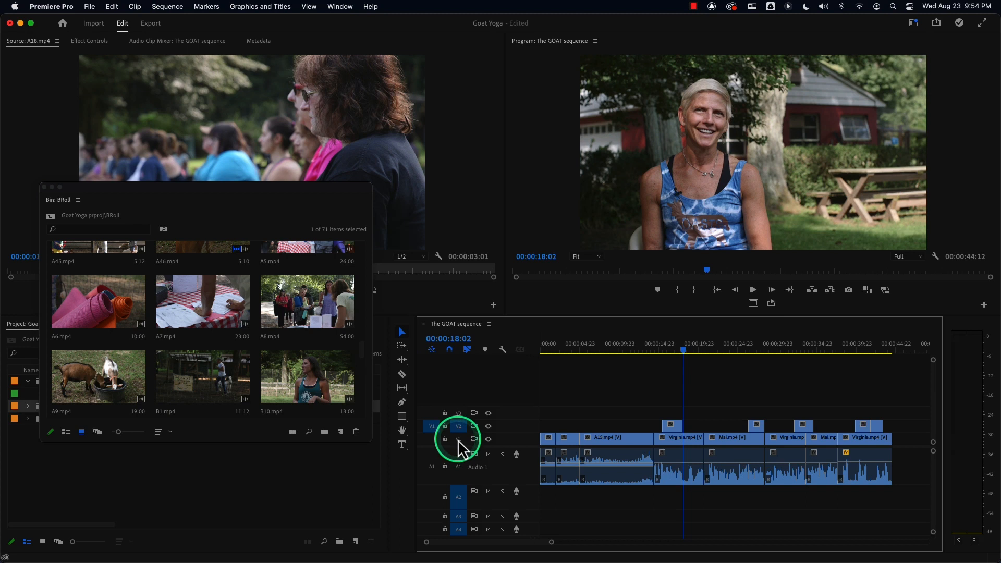
key("Down")
key("Down")
key("Down")
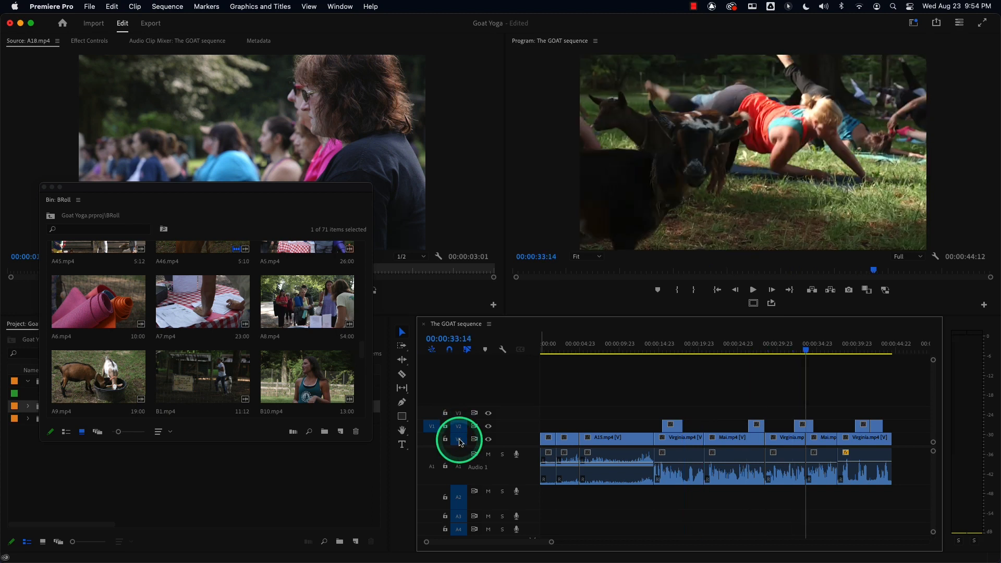
Mark the second Mai.mp4 clip with an In point at 00:00:33:14 and an Out point at 00:00:37:14.
key("i")
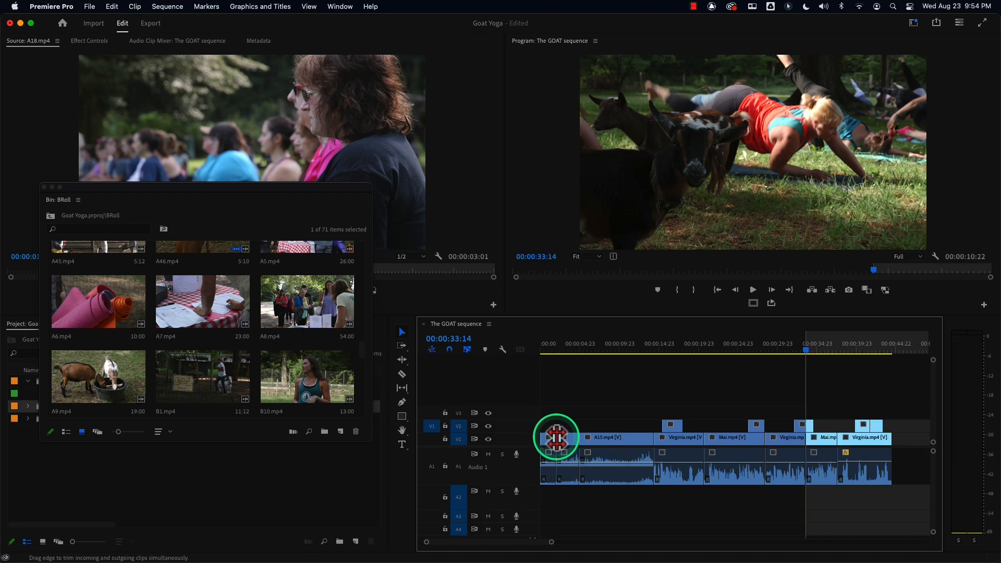
key("Down")
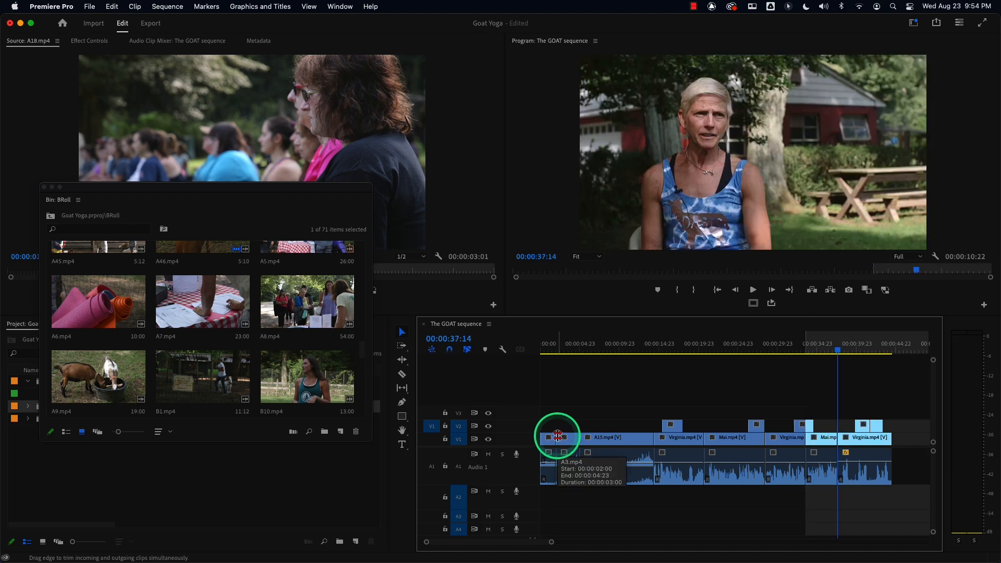
key("o")
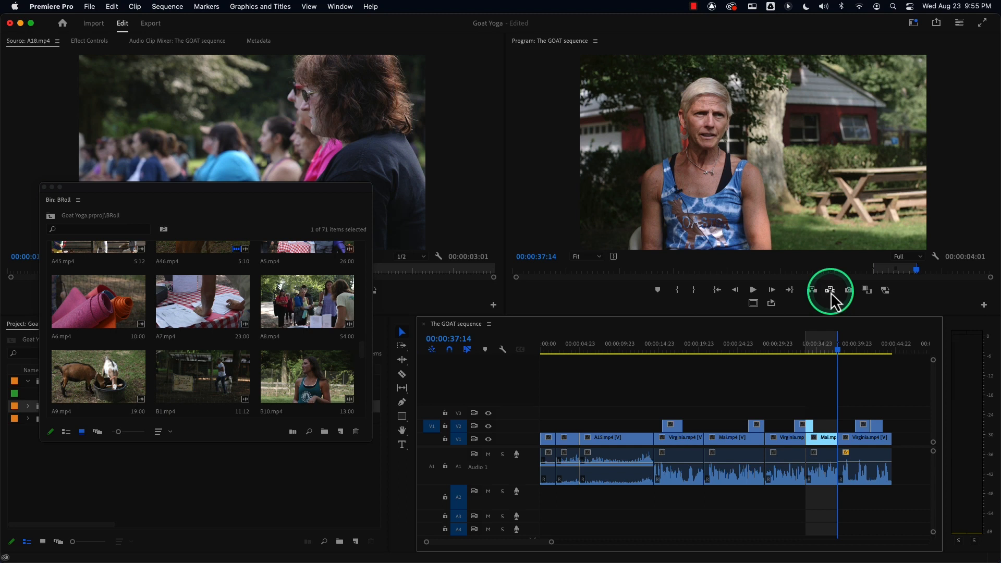
Try extracting the marked section with V1 and V2 targeted, undo it, and repeat the extraction and undo.
left_click(830, 291)
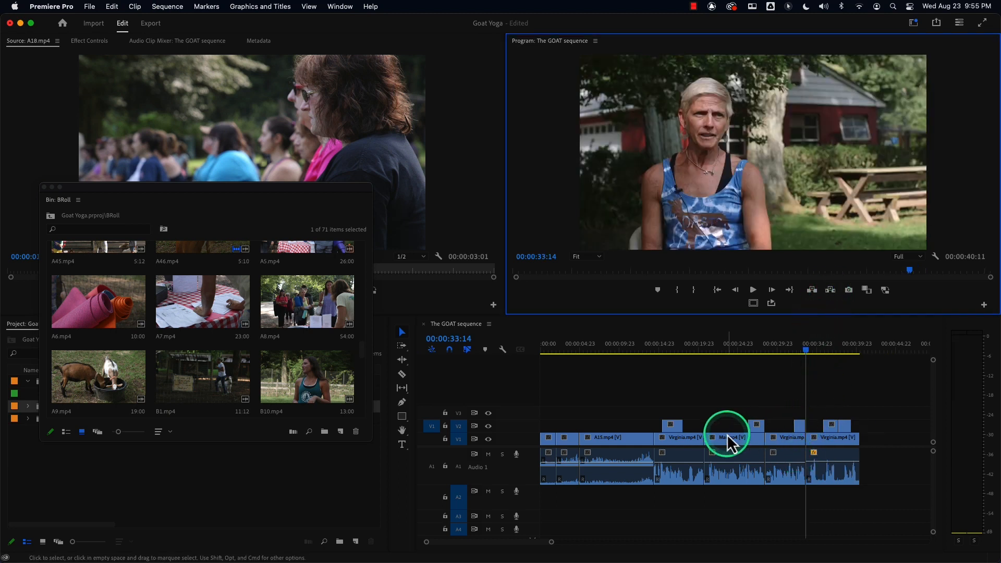
key("super+z")
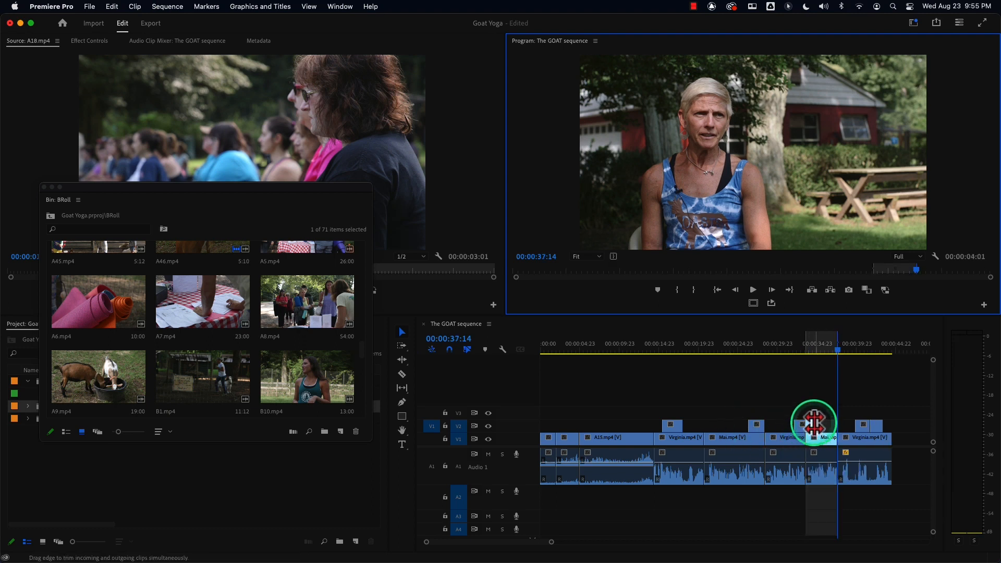
left_click(811, 437)
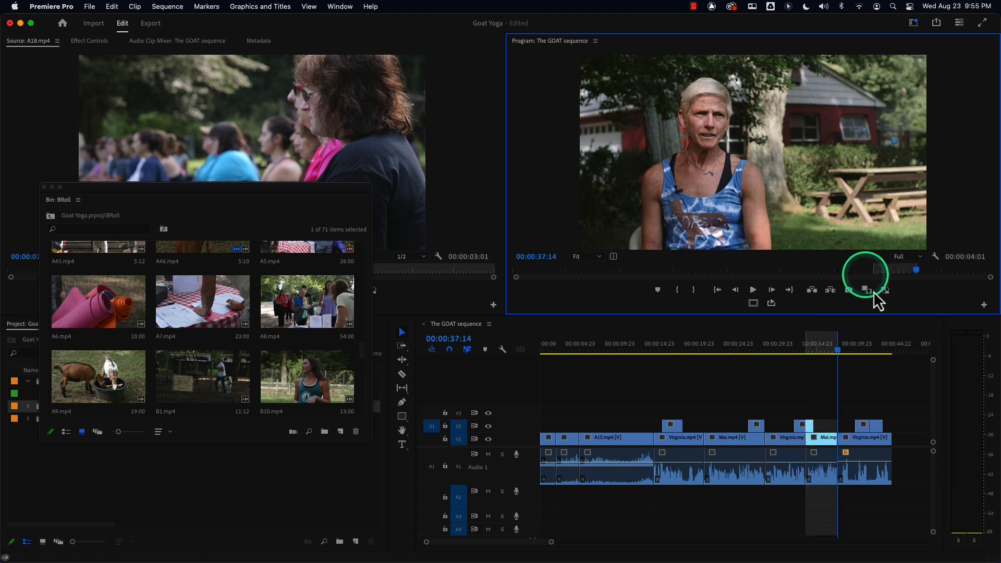
left_click(830, 290)
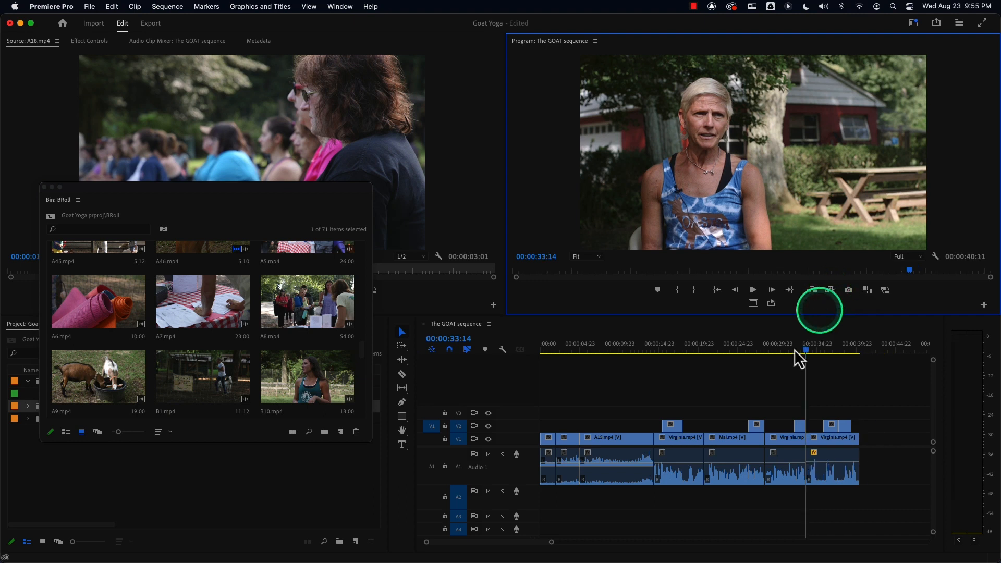
key("super+z")
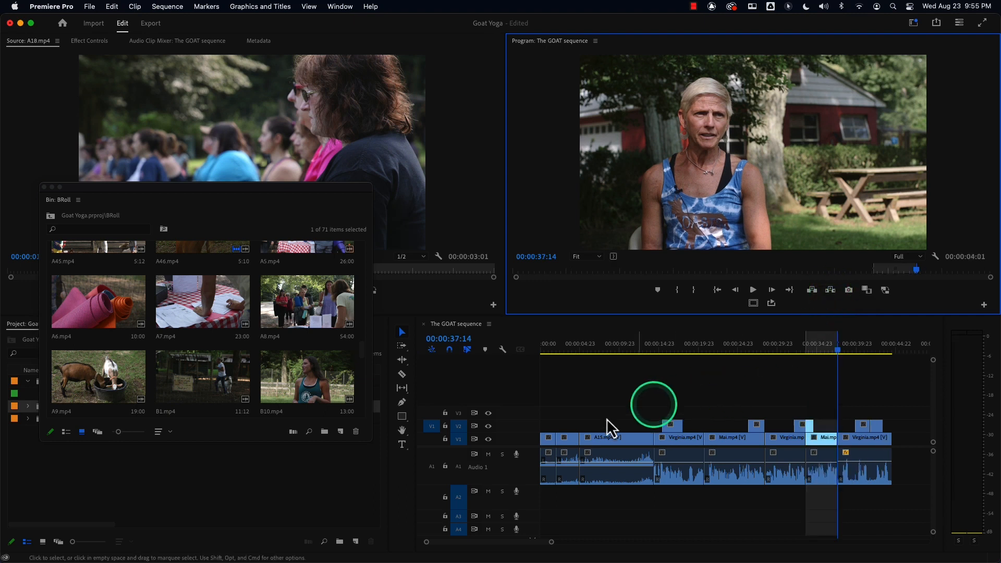
Turn off targeting for V2 so that the marked section covers only V1.
left_click(461, 428)
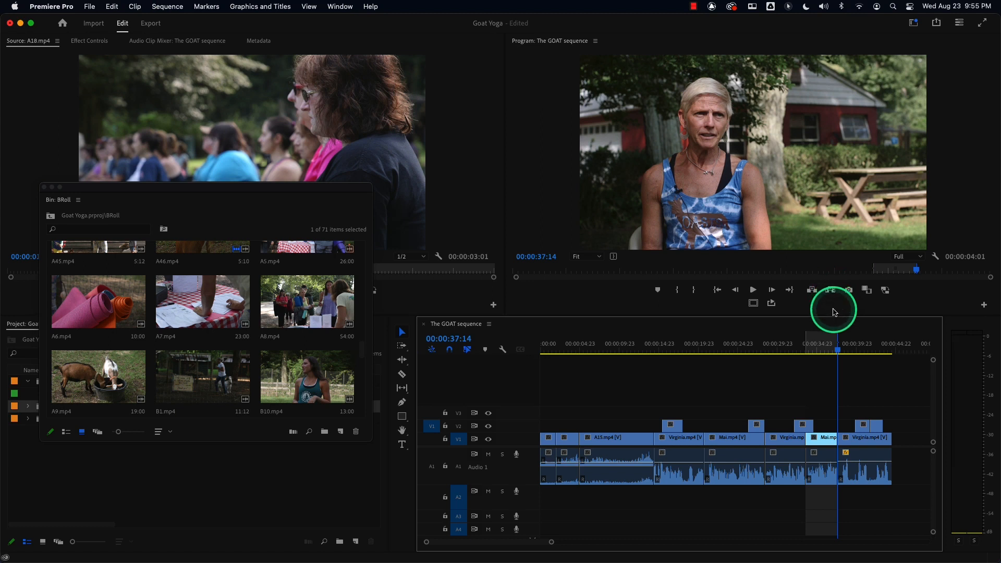
key("apostrophe")
key("super+shift+v")
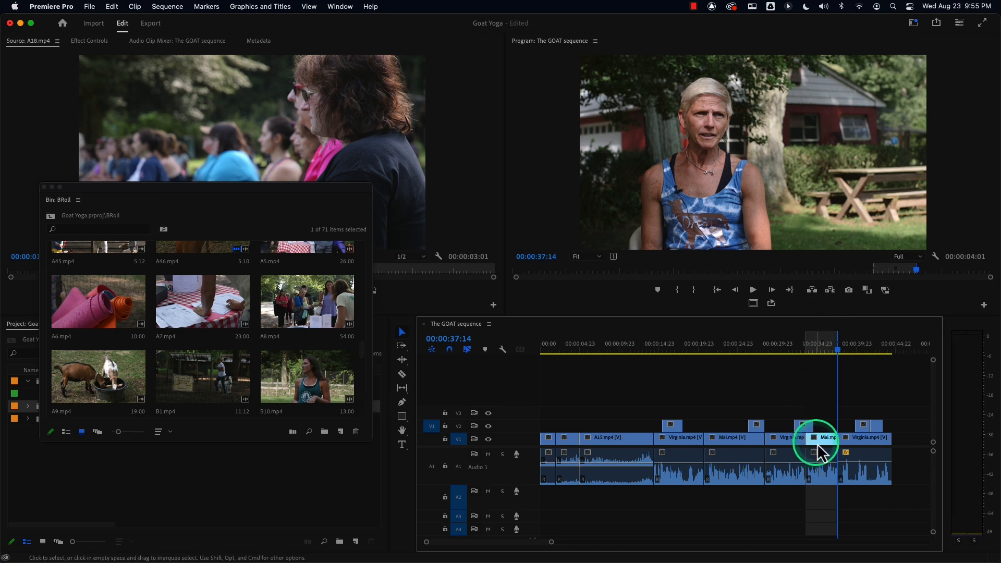
key("super+l")
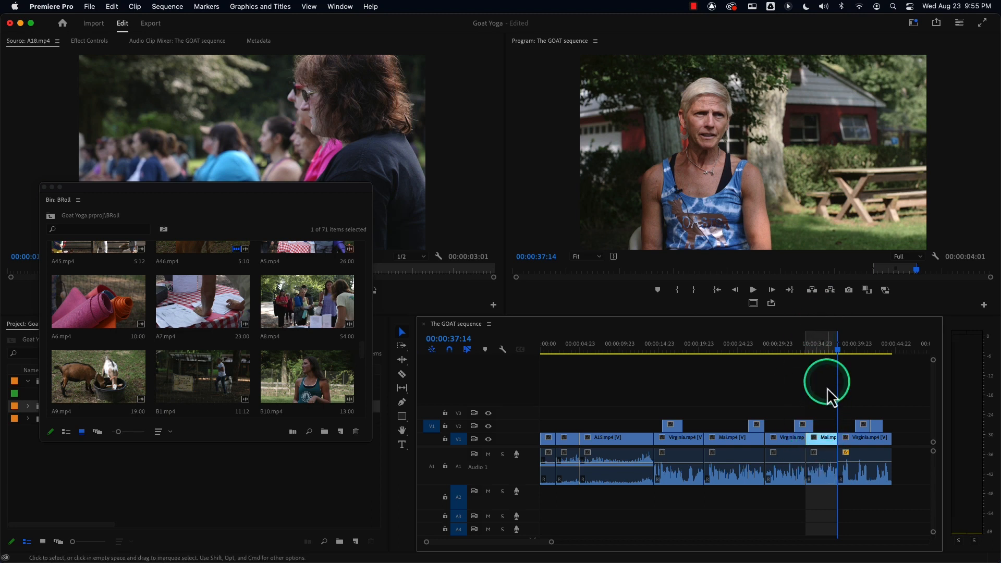
Clear the sequence In and Out points and delete the second Mai.mp4 clip from the timeline, leaving its gap open.
left_click(809, 385)
left_click(821, 440)
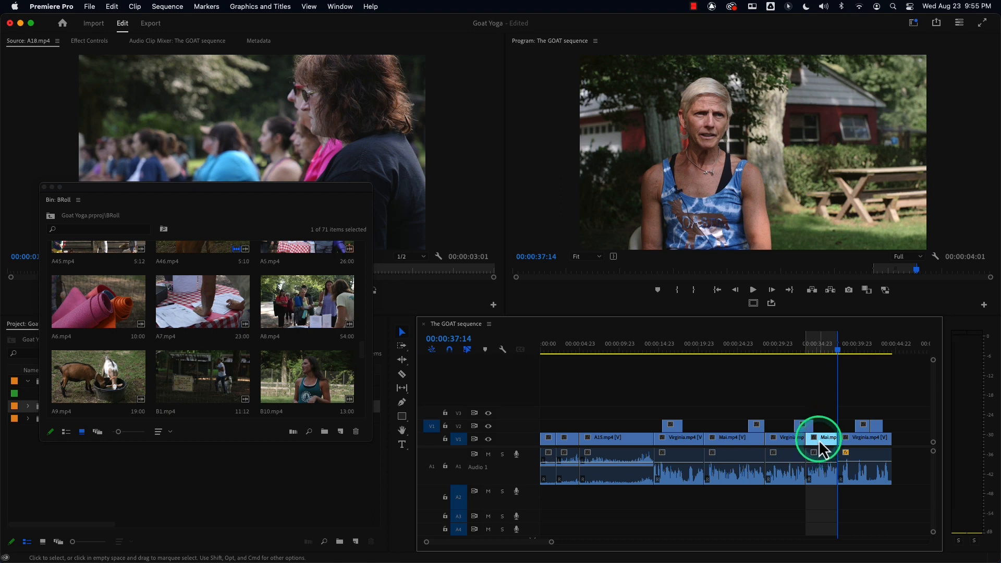
left_click(828, 446)
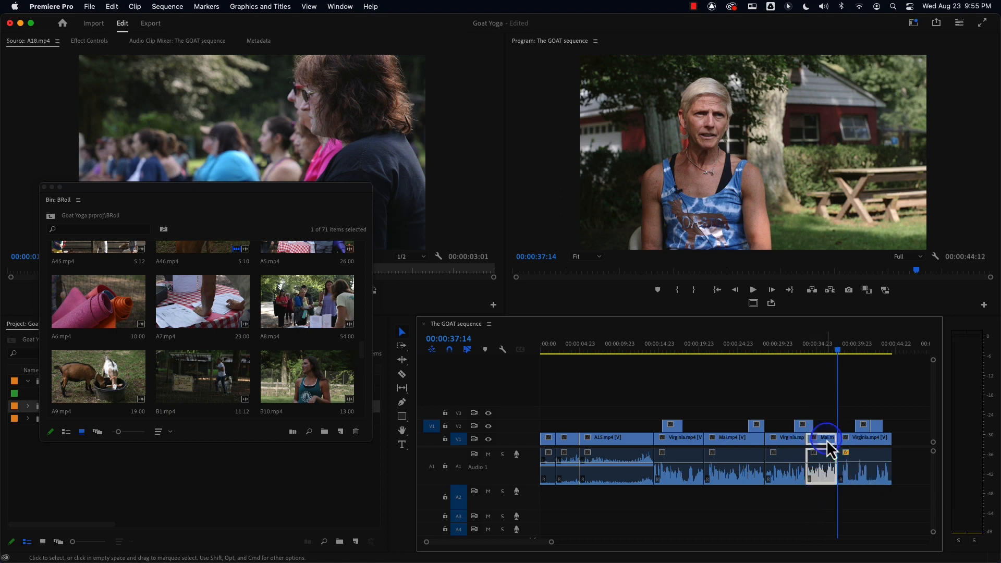
key("Delete")
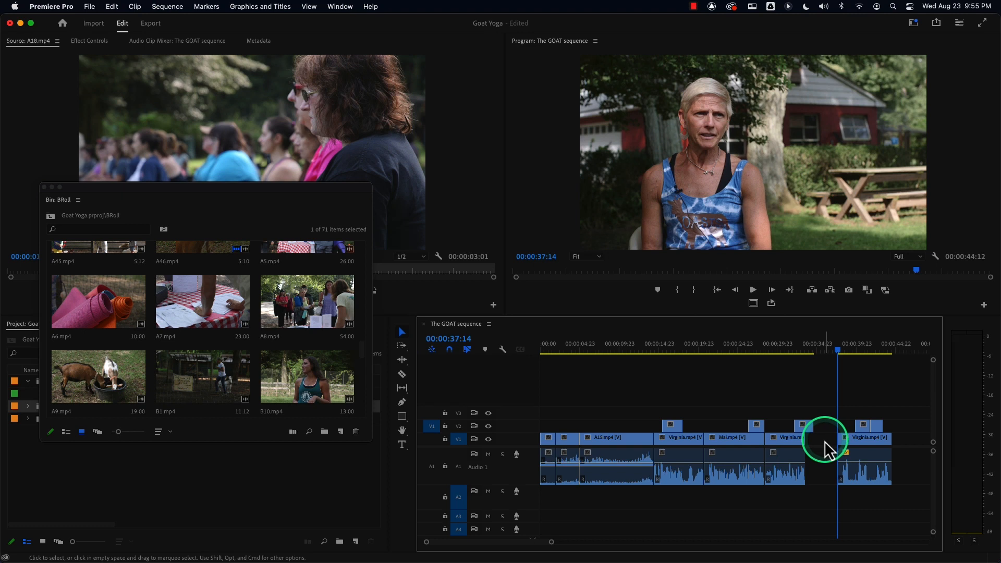
Try closing the gap left by the deleted second Mai.mp4 clip, then repeat the clip deletion, undoing each attempt to restore the clip.
left_click(827, 459)
key("Delete")
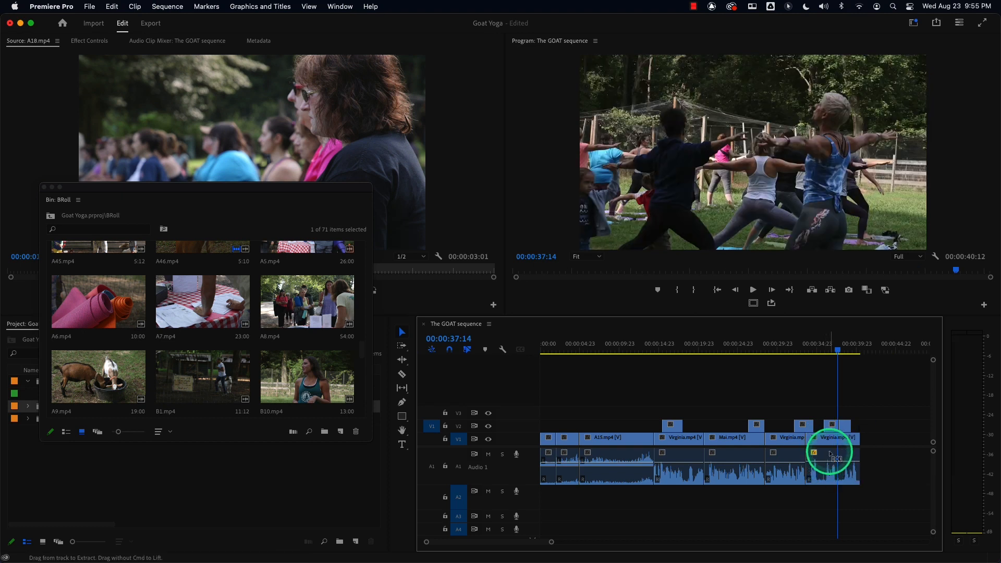
key("super+z")
key("super+z")
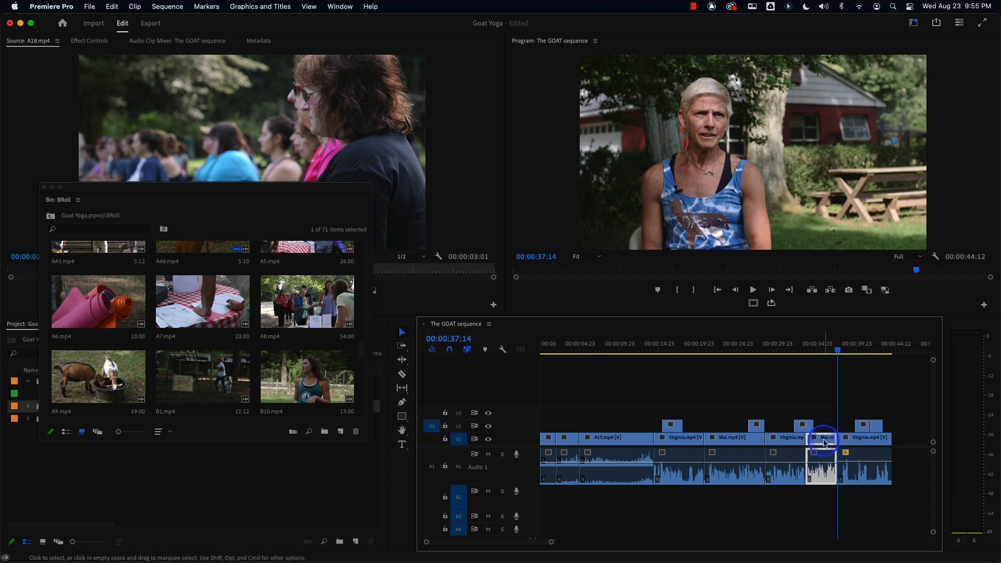
key("alt+Delete")
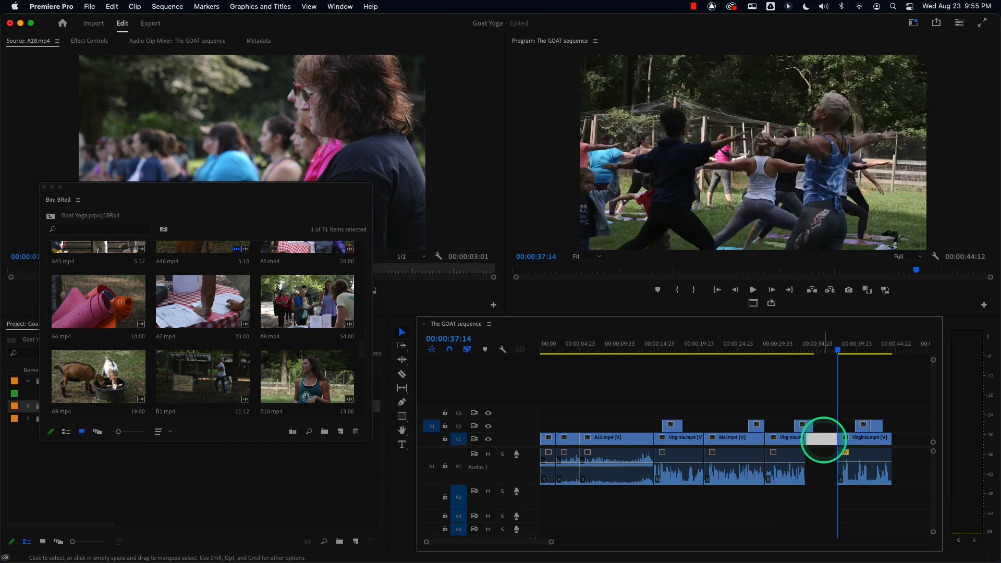
key("super+z")
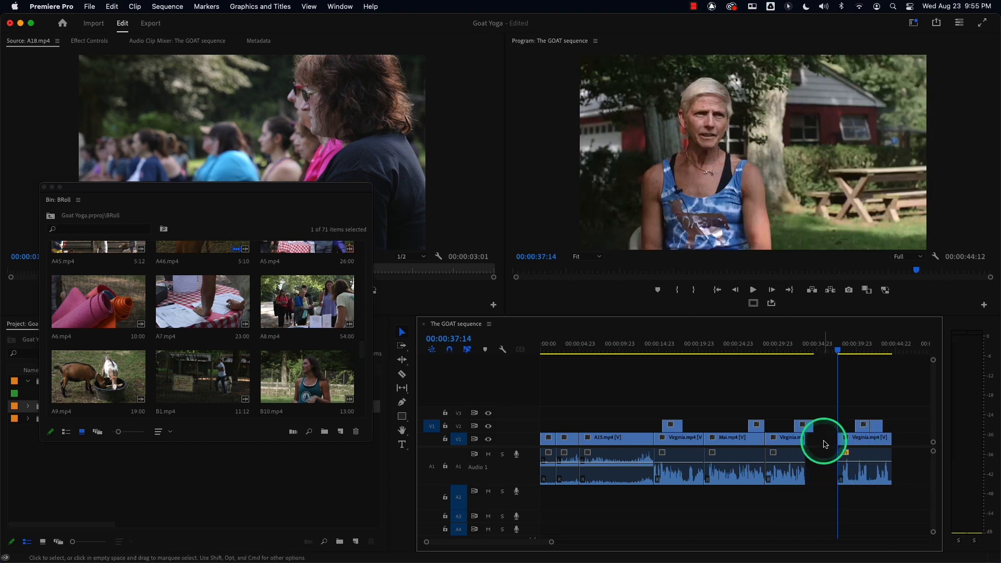
key("super+z")
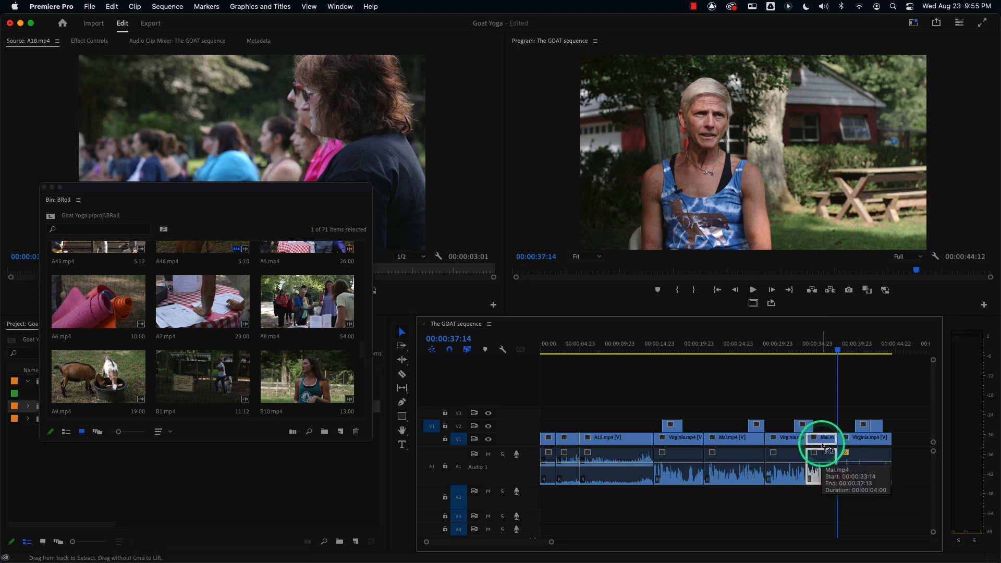
Try ripple deleting the second Mai.mp4 clip, undo it, and repeat the ripple delete and undo.
key("alt+Delete")
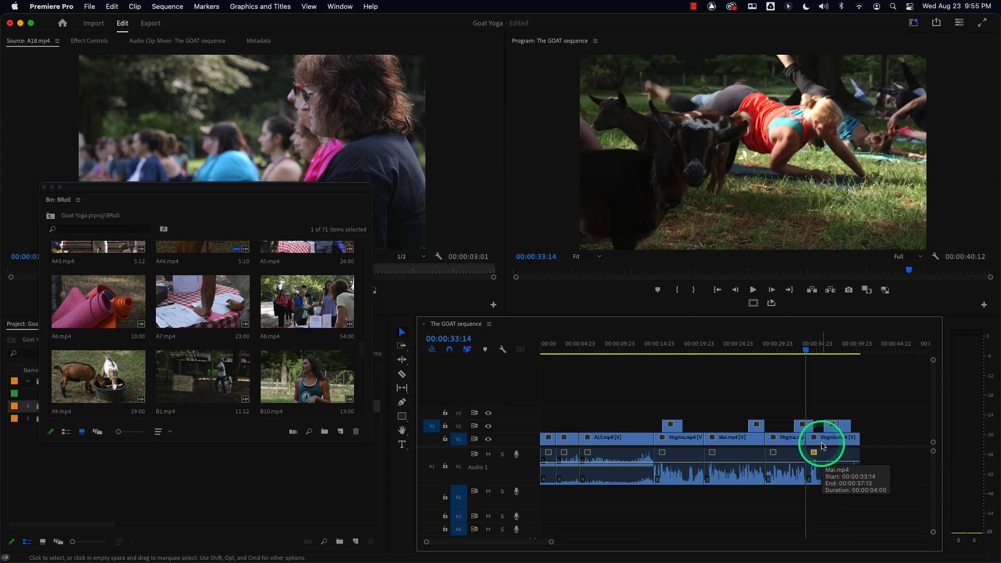
key("super+z")
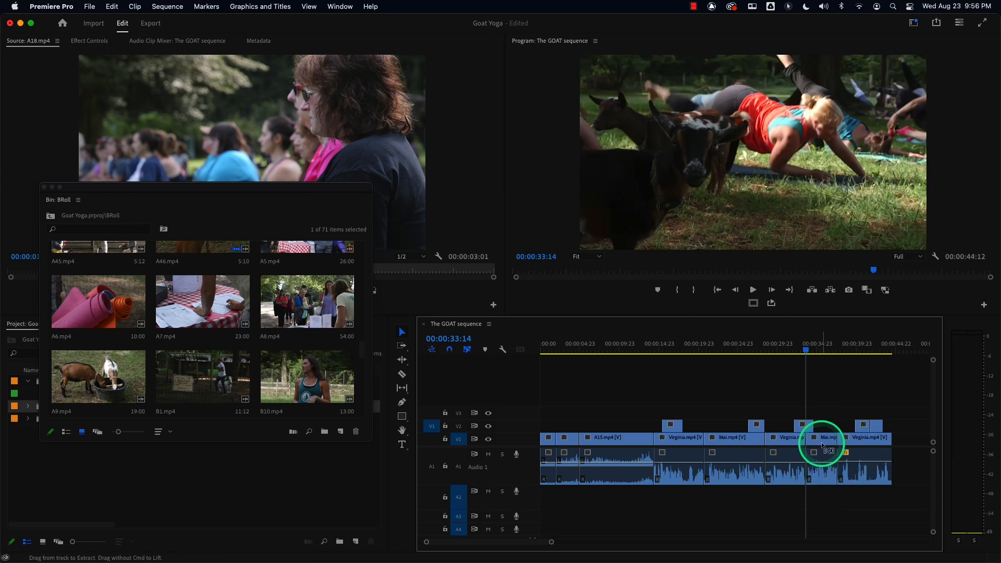
left_click(823, 448)
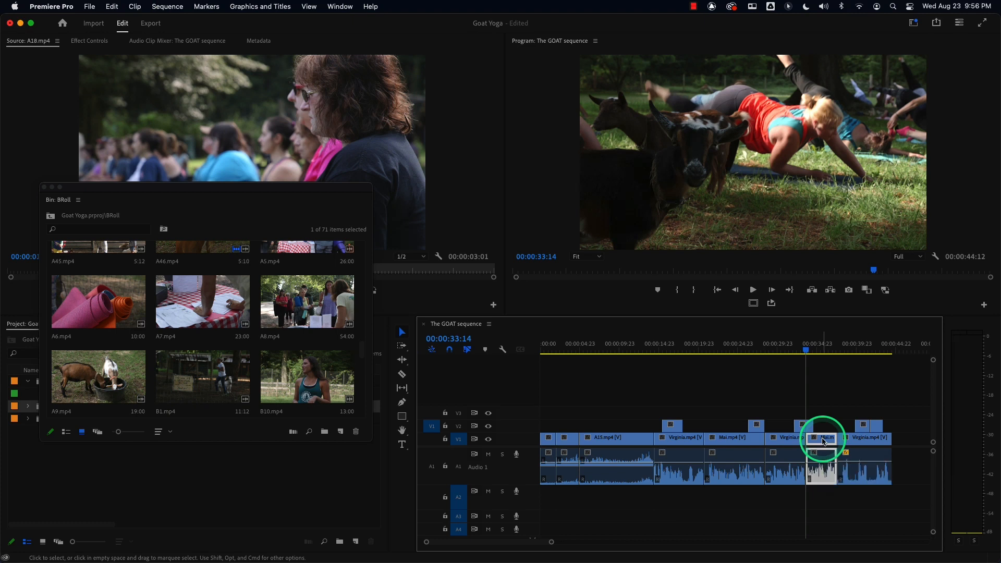
key("shift+Delete")
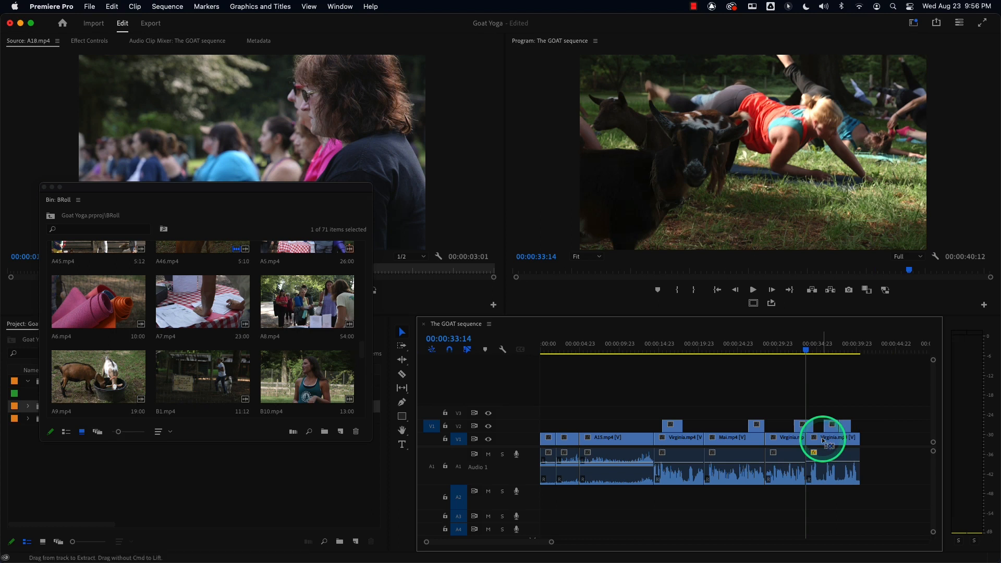
key("super+z")
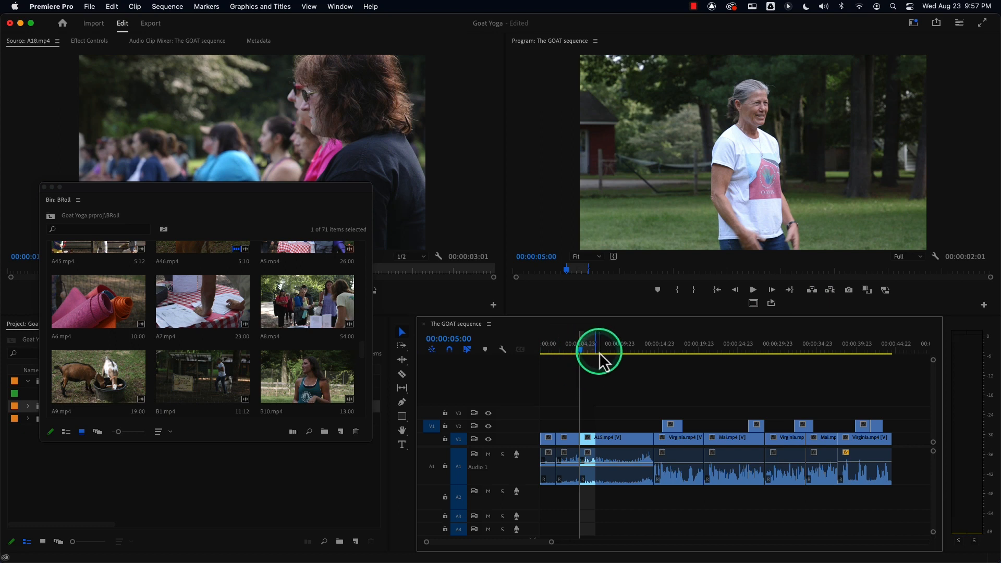
Extract the marked 00:00:02:01 section starting at 00:00:05:00 from the third V1 clip and play through the edit.
left_click(830, 291)
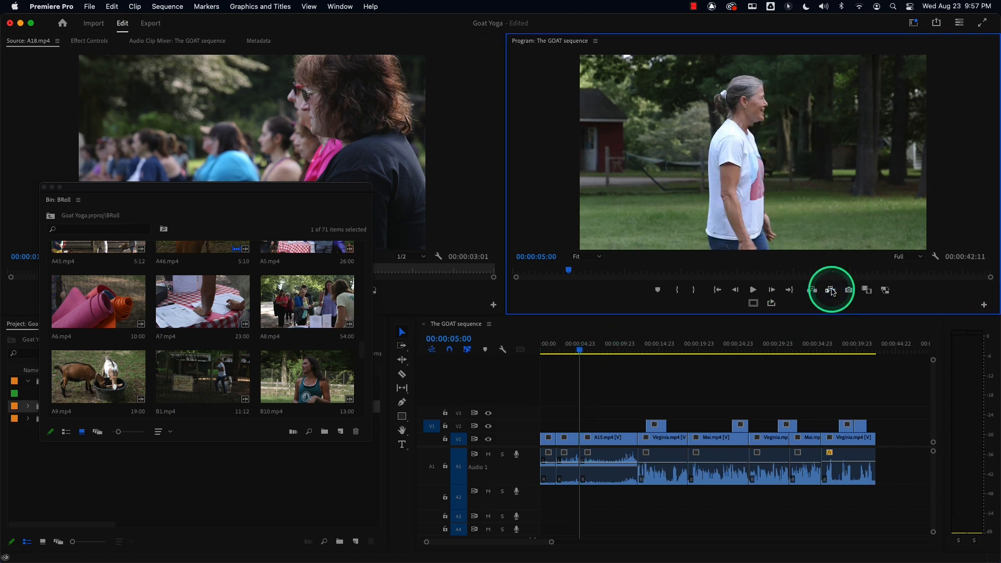
left_click(569, 352)
key("space")
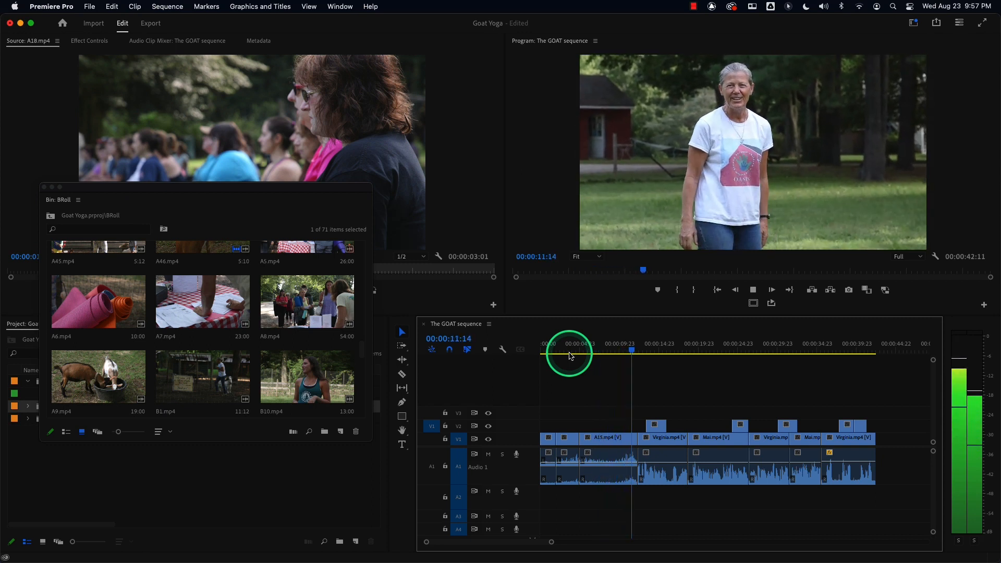
key("space")
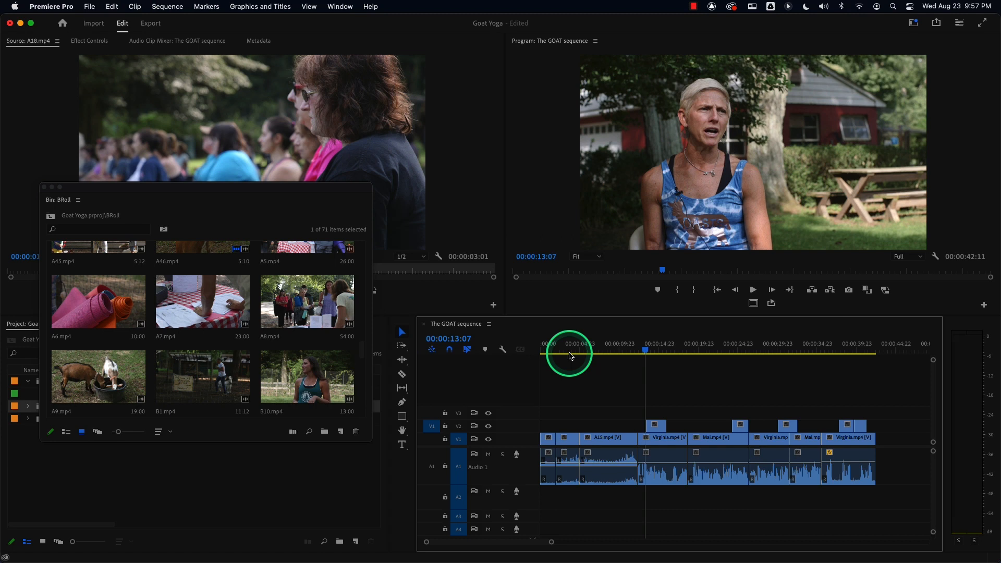
Review the cut between the second and third V1 clips around 00:00:05:00 by replaying and scrubbing it.
left_click(581, 348)
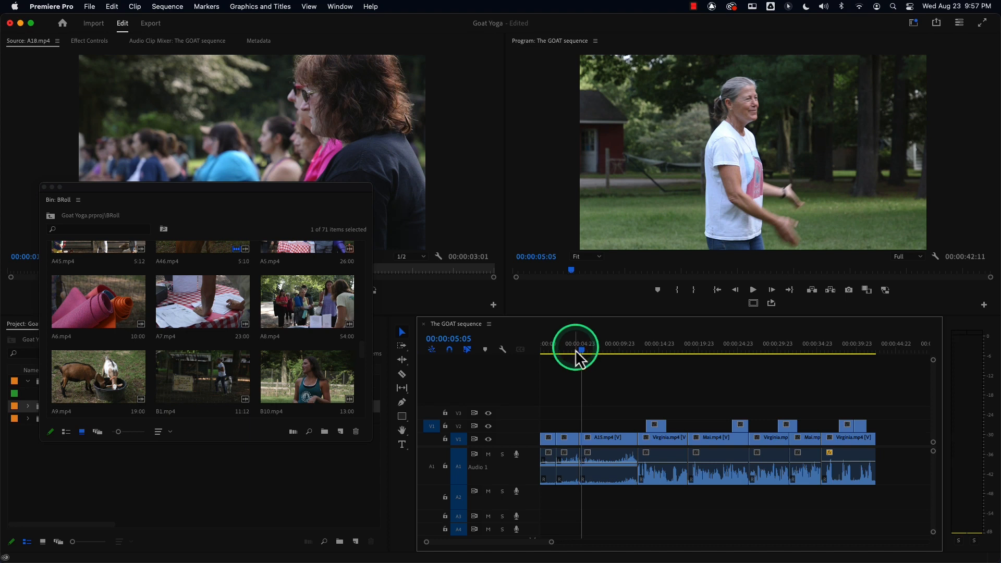
left_click(575, 349)
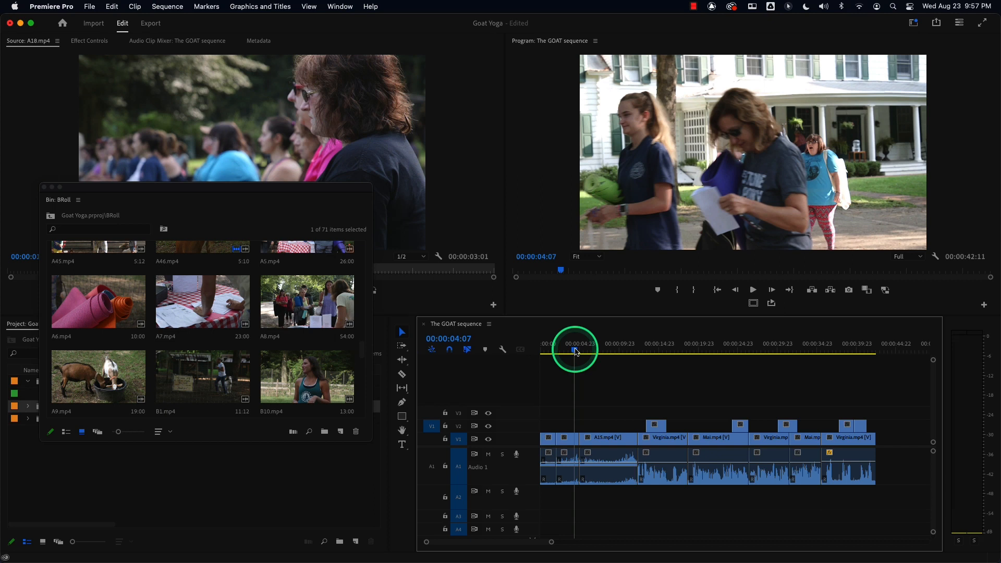
key("space")
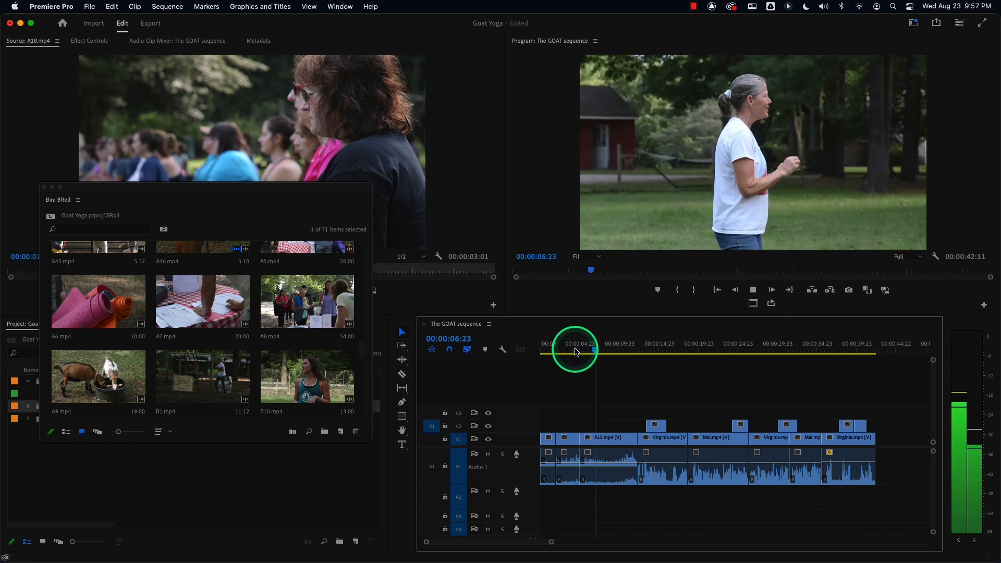
left_click(567, 351)
left_click_drag(568, 355, 576, 354)
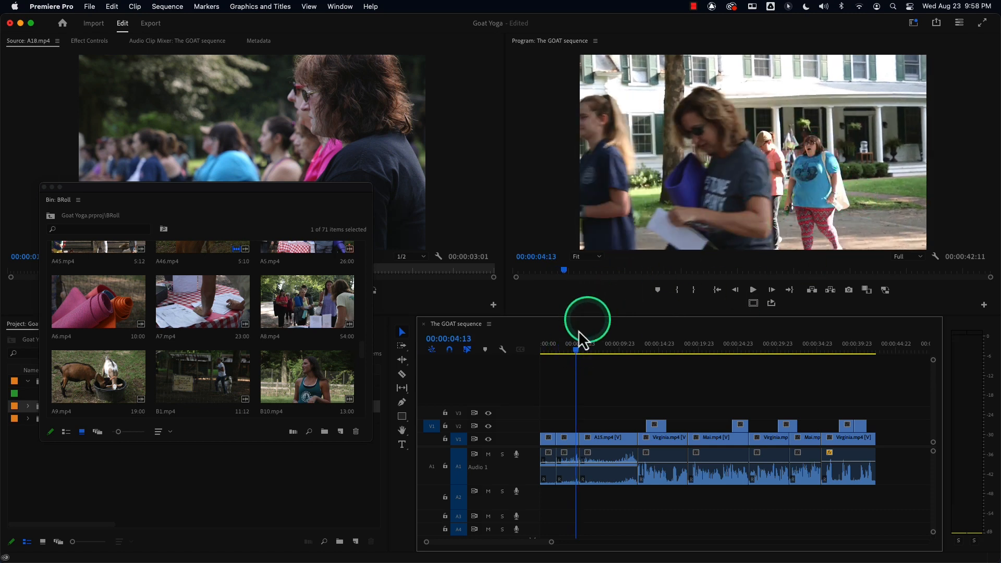
Extract the end of the second V1 clip between In point 00:00:04:01 and Out point 00:00:05:00, and play back the cut.
left_click(578, 352)
left_click_drag(578, 351, 578, 352)
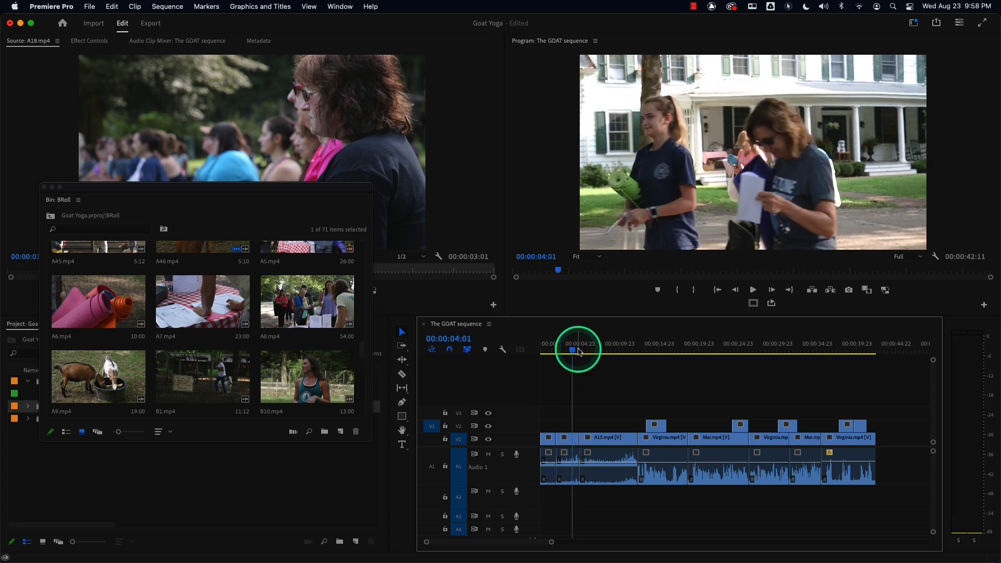
key("i")
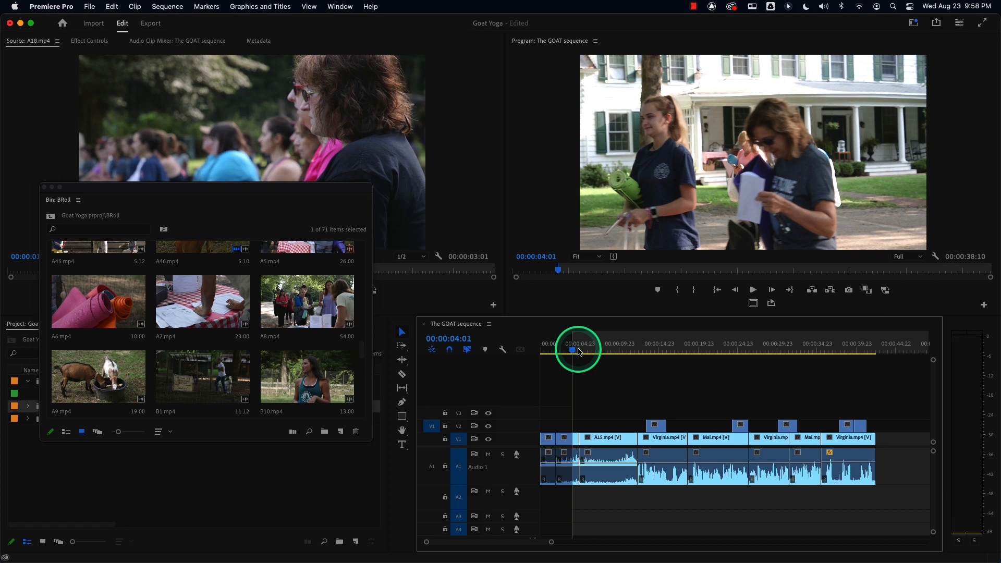
left_click(579, 352)
key("o")
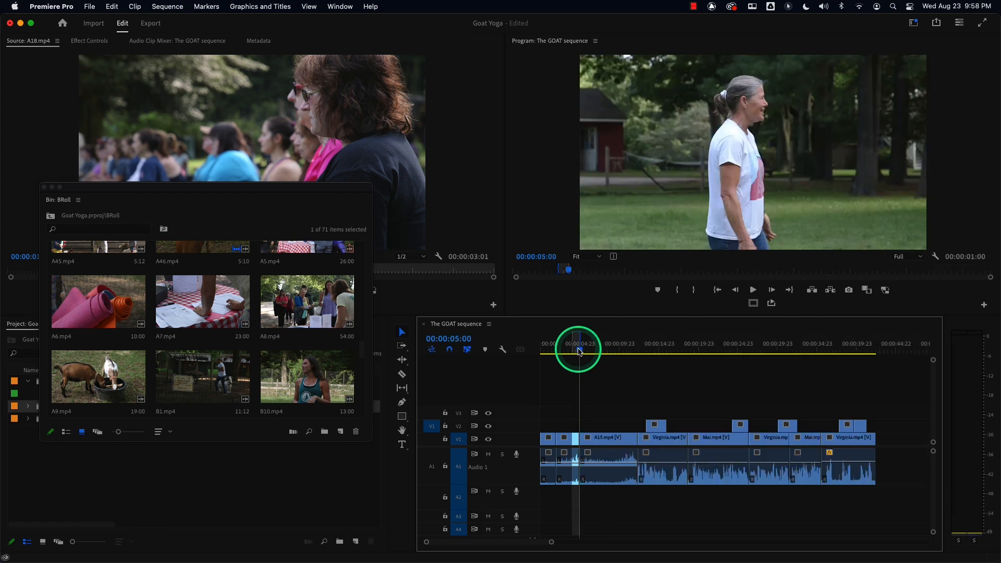
key("apostrophe")
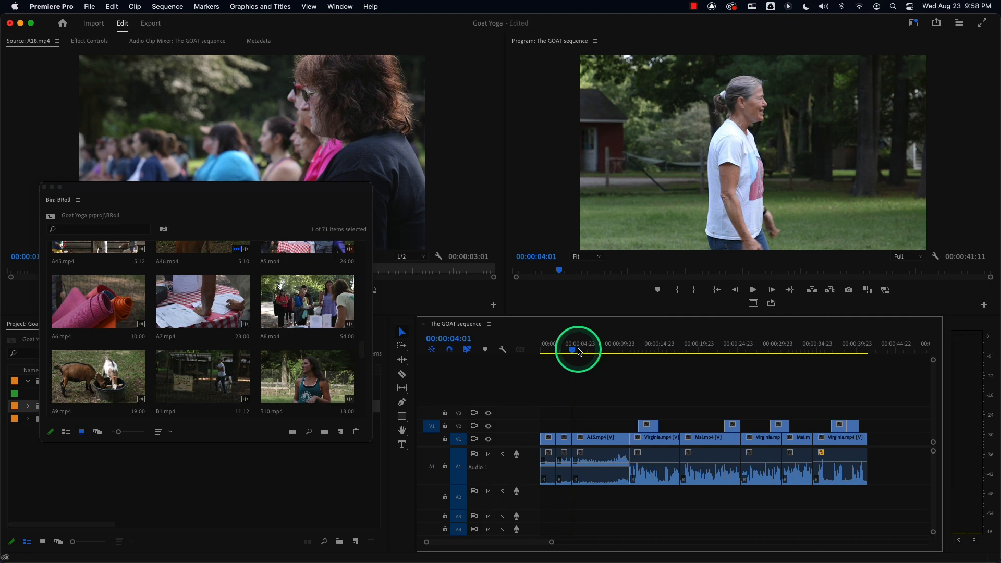
left_click(569, 350)
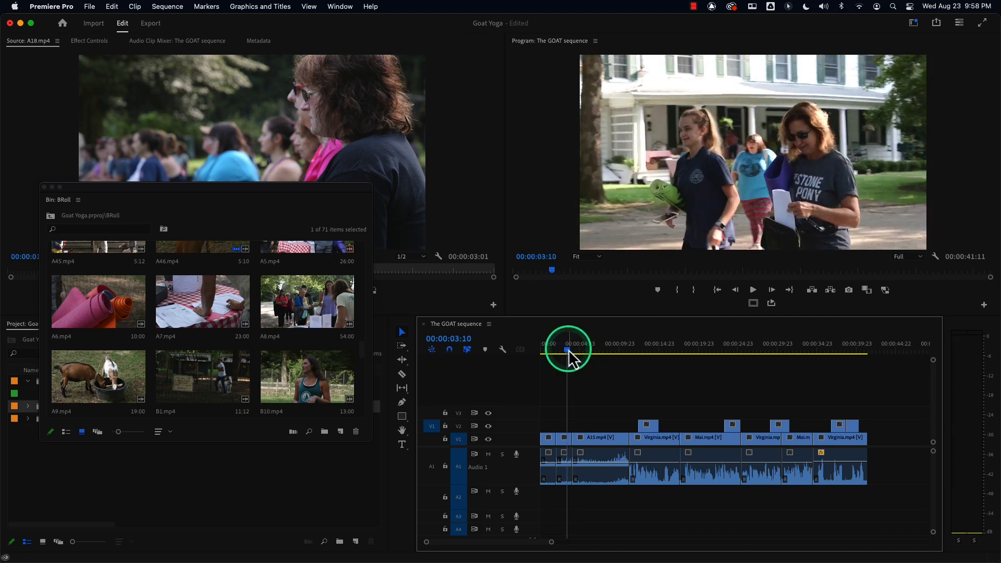
key("space")
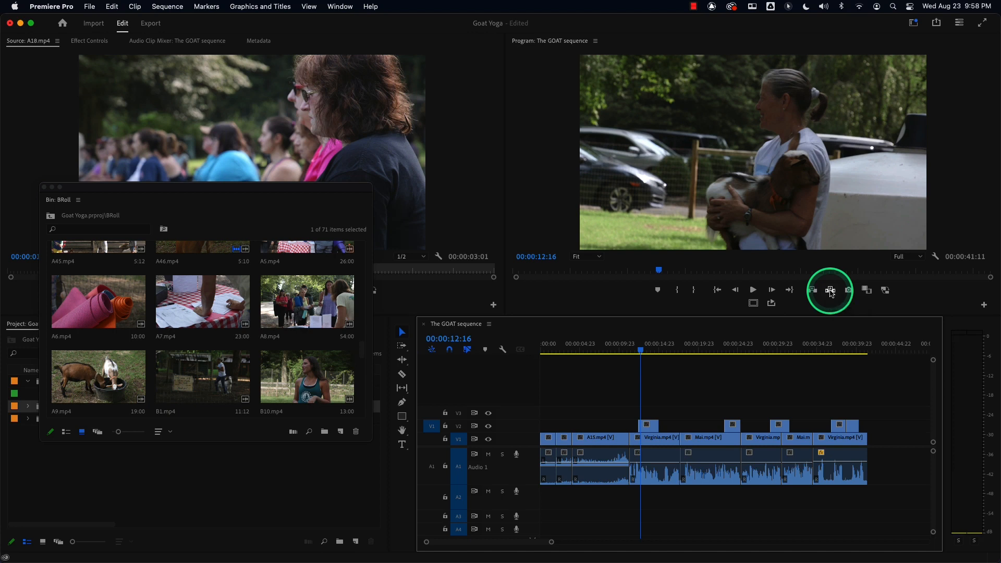
Ripple delete the second Mai.mp4 clip and play the new join between the Virginia.mp4 clips with V2 output turned off.
left_click(803, 441)
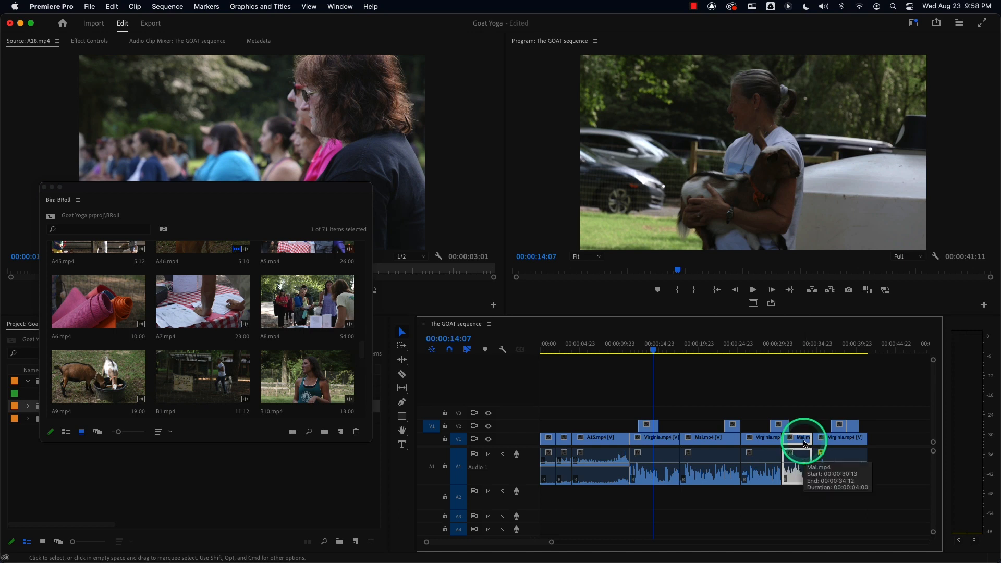
key("alt+BackSpace")
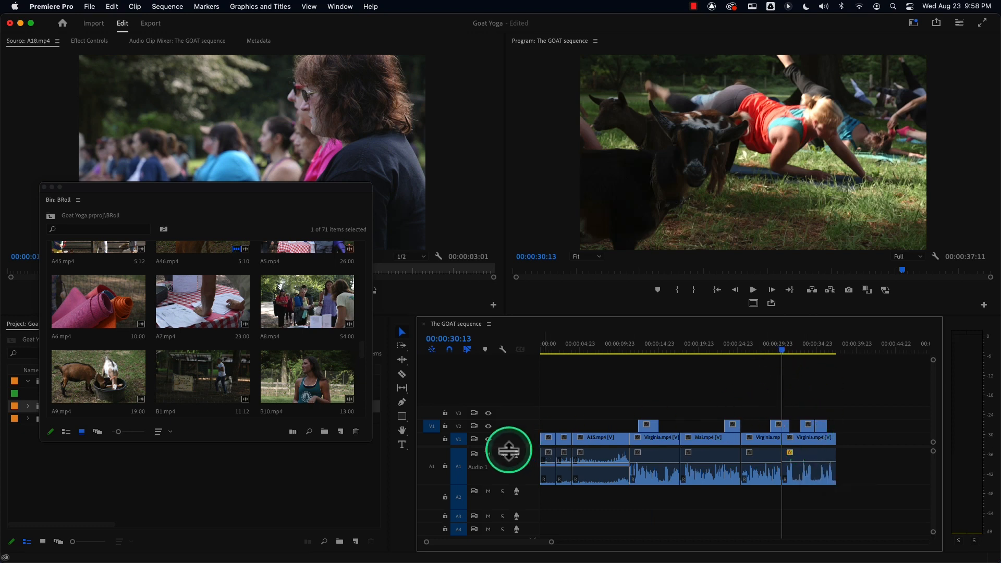
left_click(488, 426)
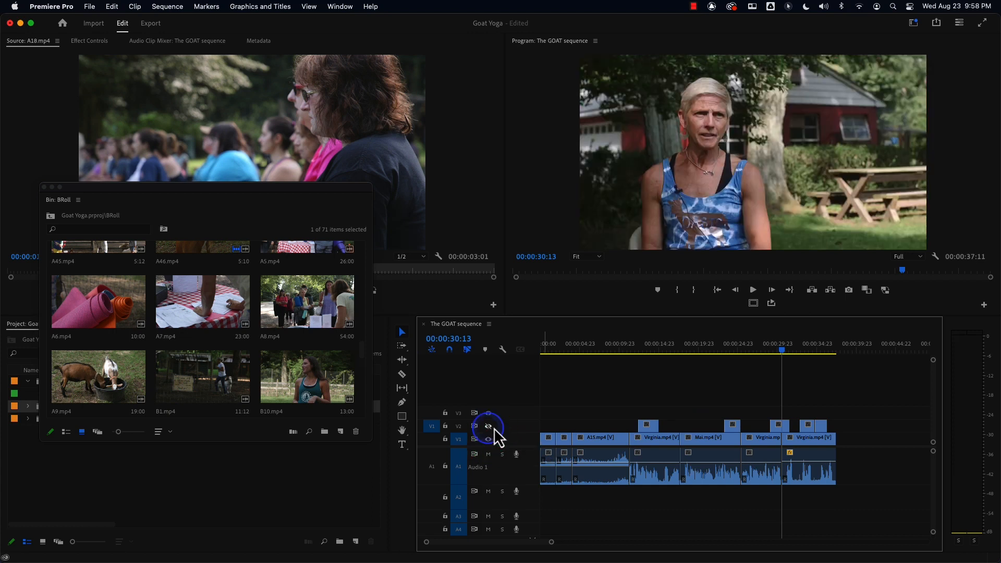
left_click_drag(781, 350, 761, 352)
key("space")
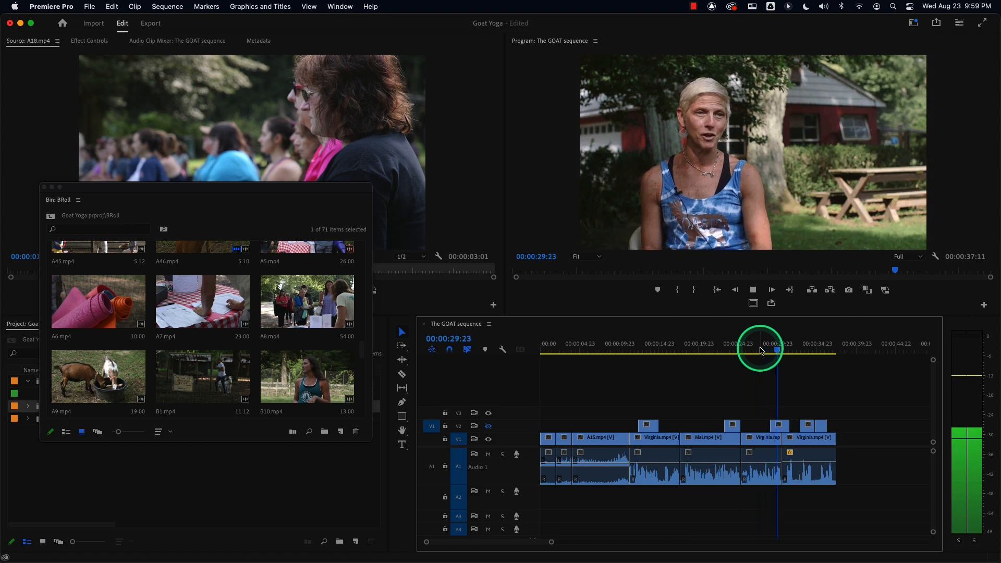
key("space")
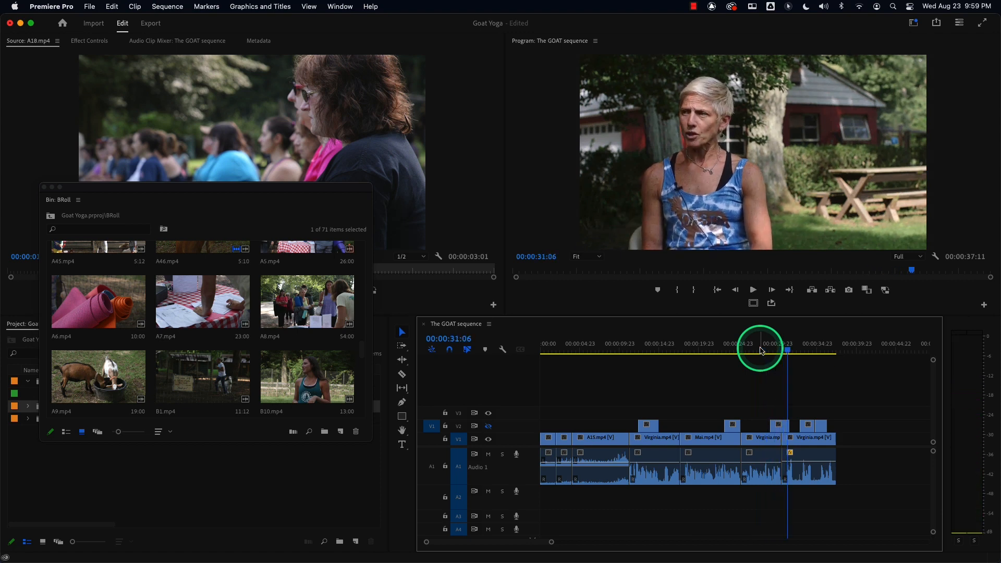
left_click(761, 350)
key("space")
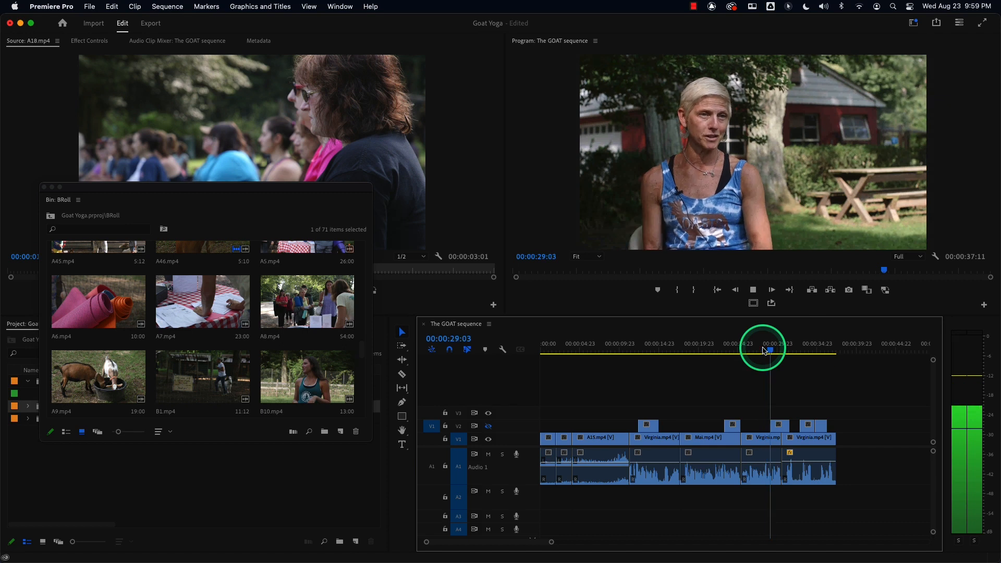
key("space")
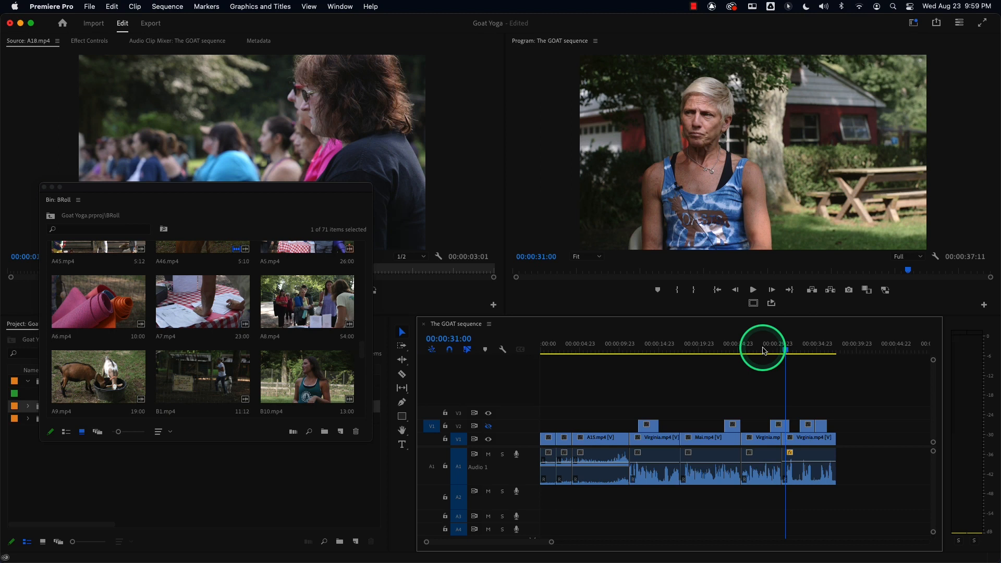
Turn V2 output back on and play the join between the last two Virginia.mp4 clips with the B-roll covering it.
left_click(488, 426)
left_click(766, 349)
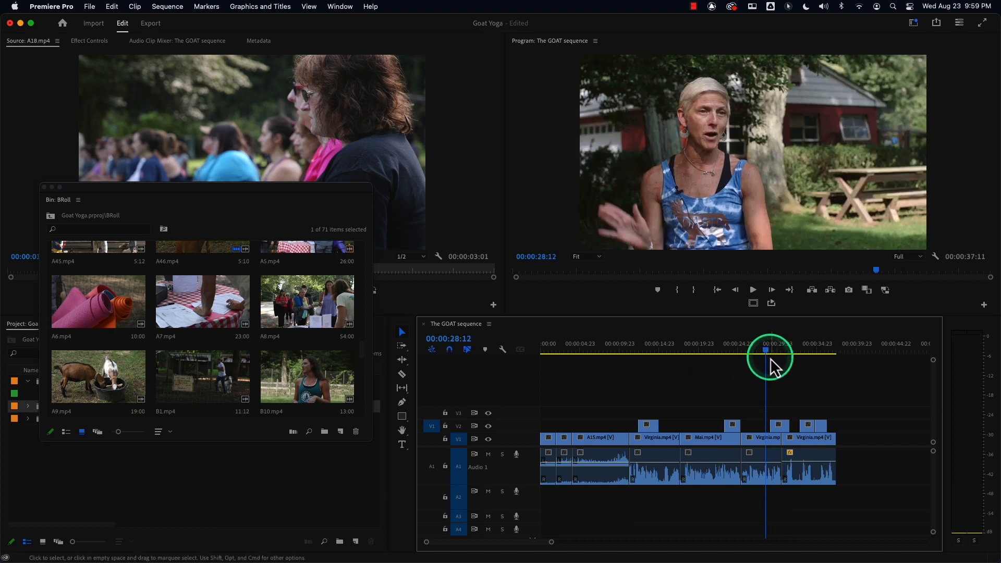
key("space")
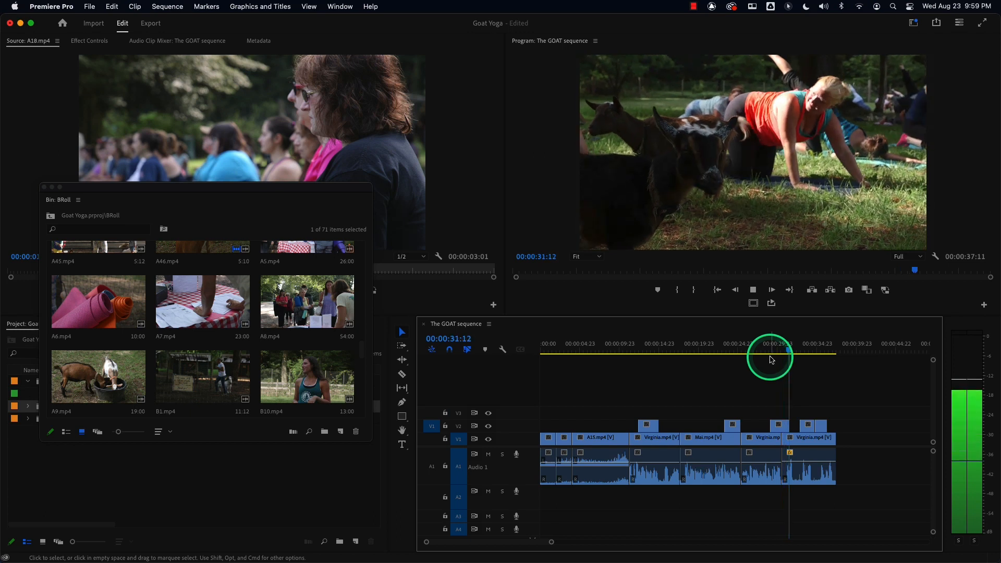
key("space")
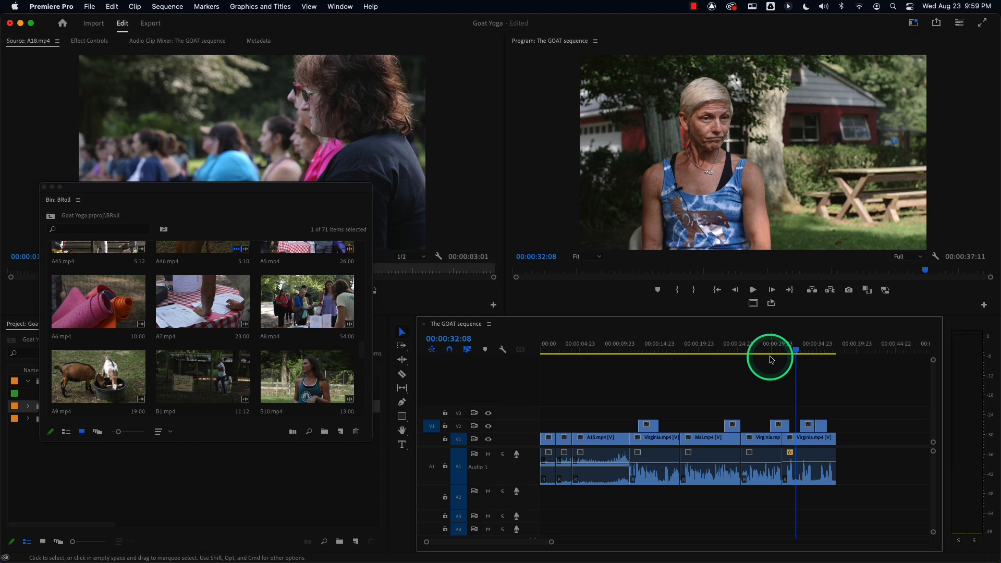
left_click(763, 352)
key("space")
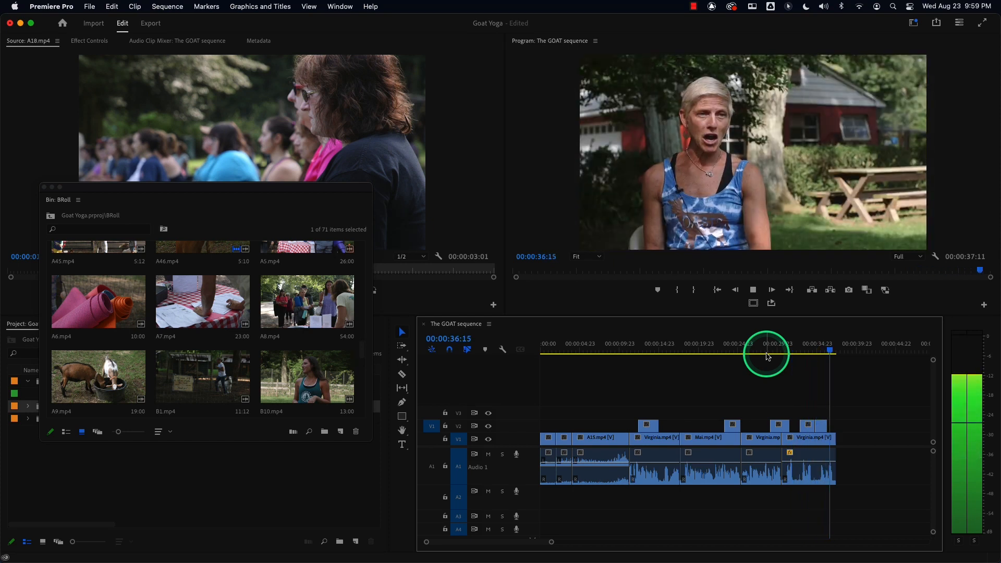
key("space")
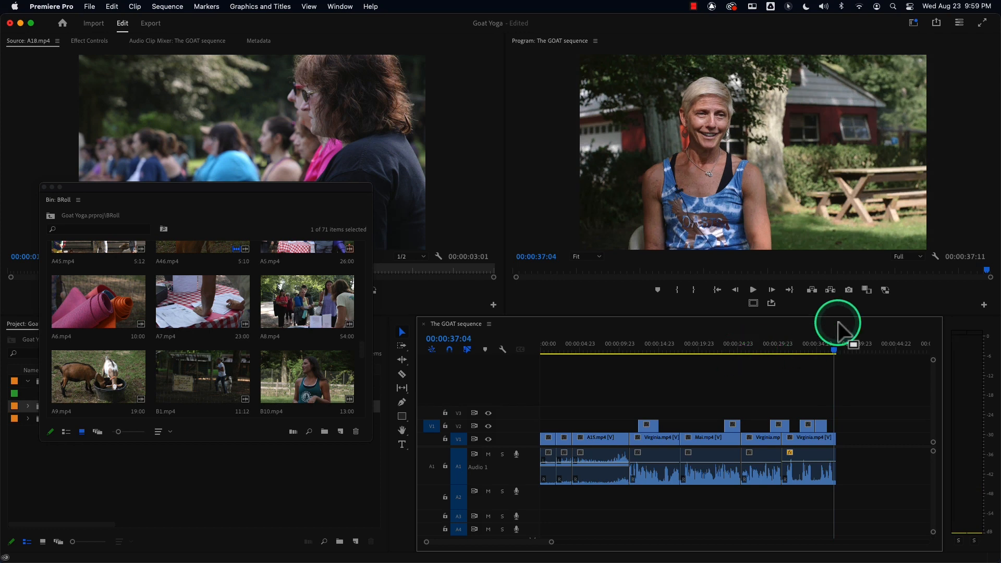
Set the sequence In point at the end of the edit, 00:00:37:11, and load Samantha.mp4 from the Interviews bin for source viewing.
left_click(832, 353)
key("i")
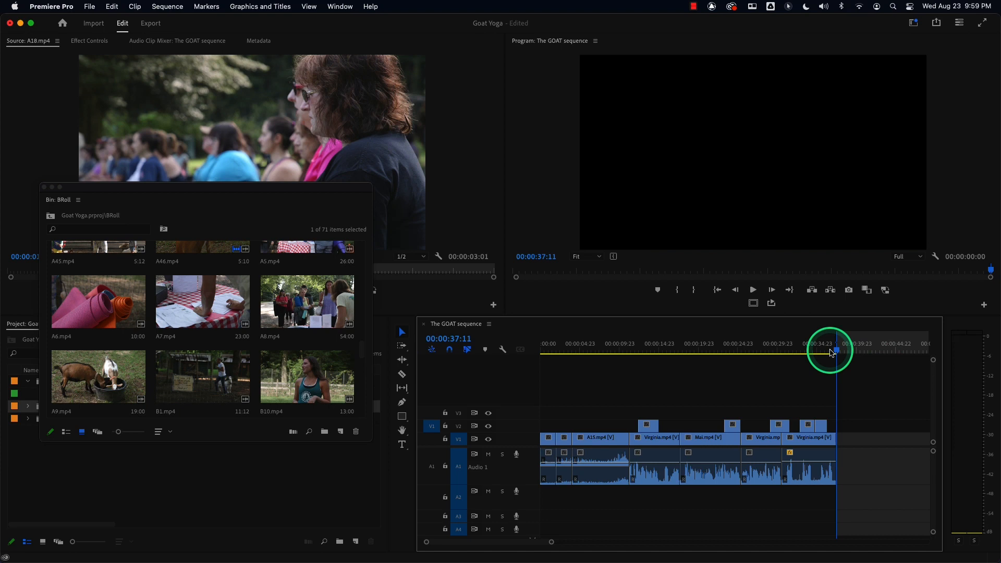
left_click(44, 187)
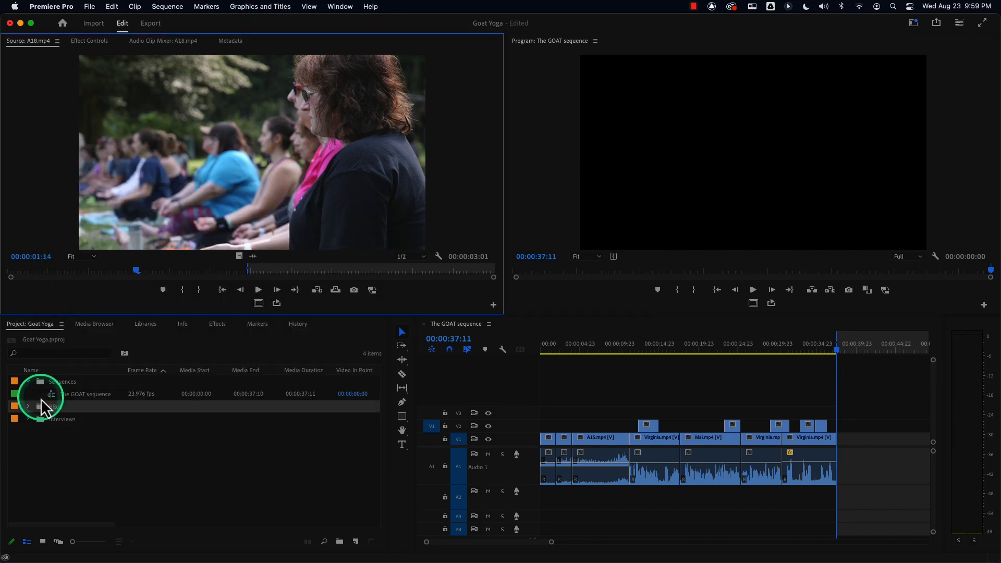
double_click(42, 420)
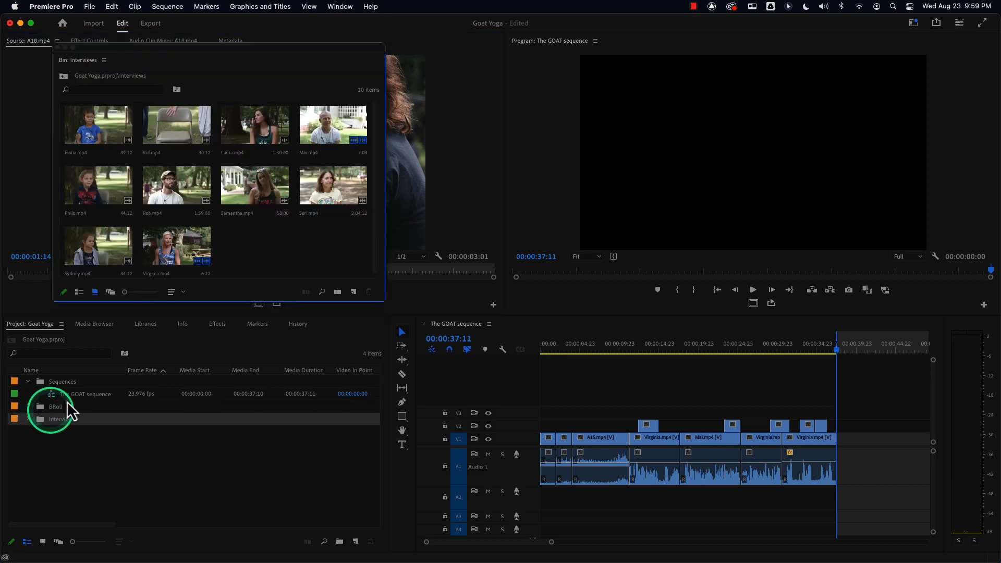
double_click(266, 189)
left_click(58, 47)
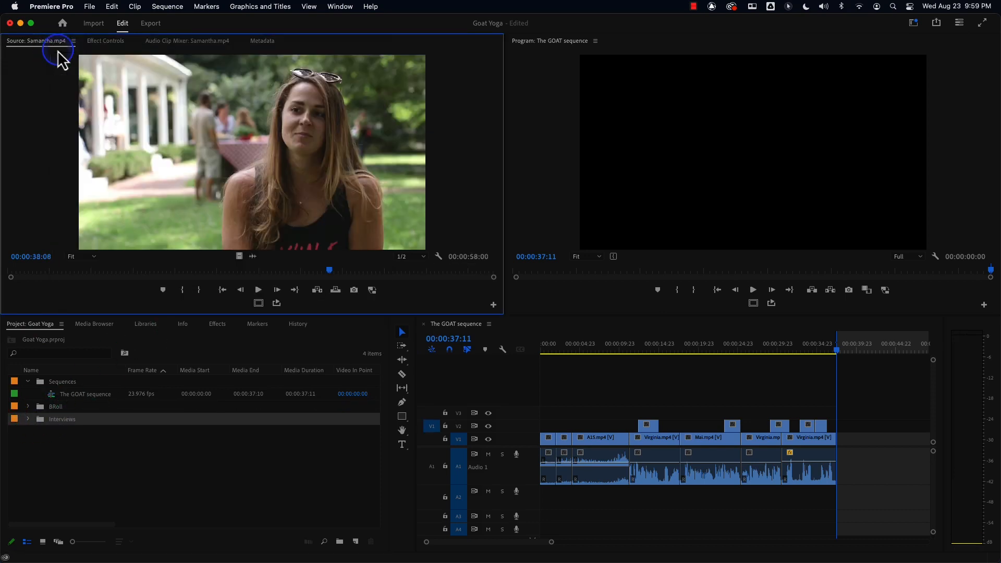
Play Samantha.mp4 from near its start and mark a 00:00:05:16 range ending at Out point 00:00:16:02.
left_click_drag(144, 271, 23, 274)
key("space")
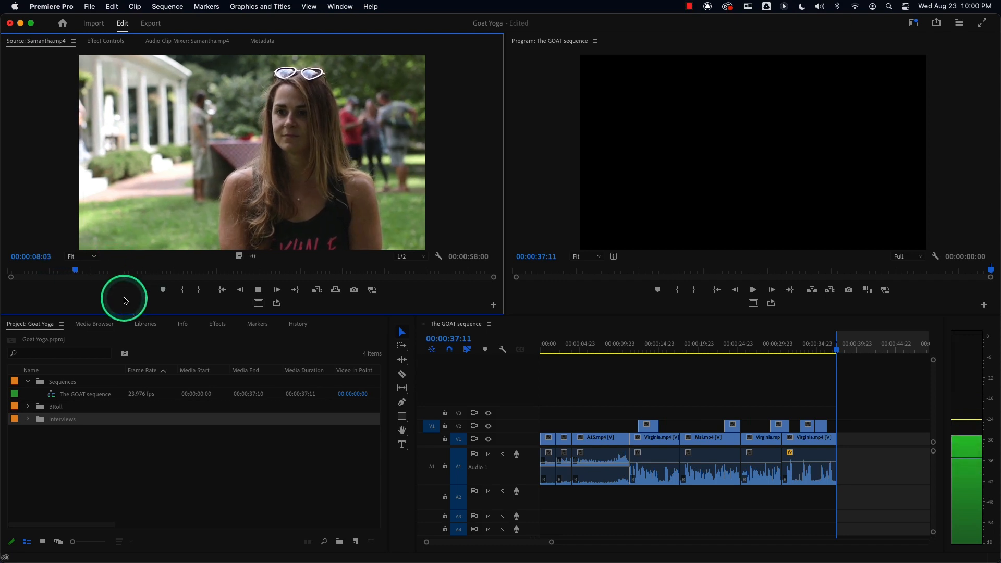
key("space")
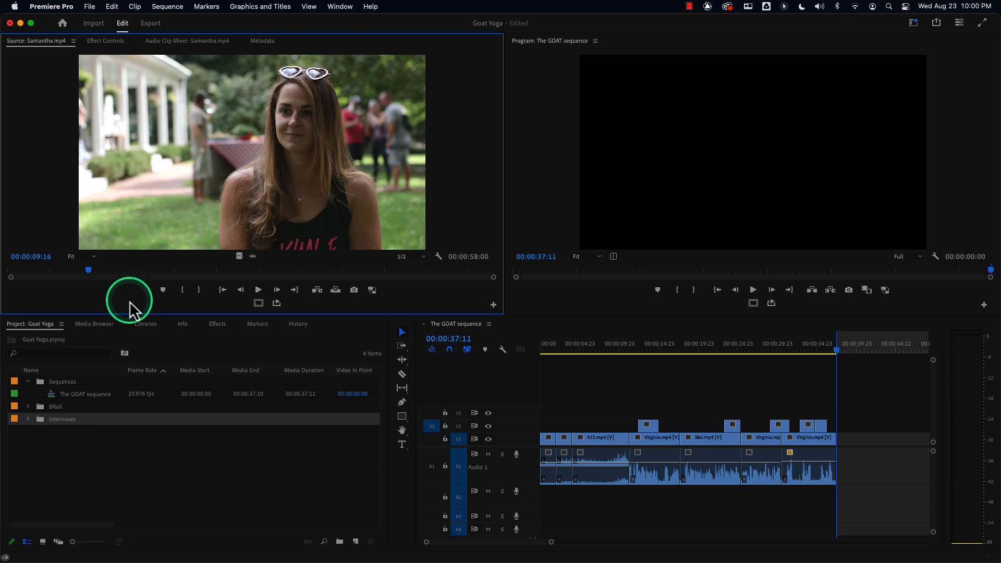
key("space")
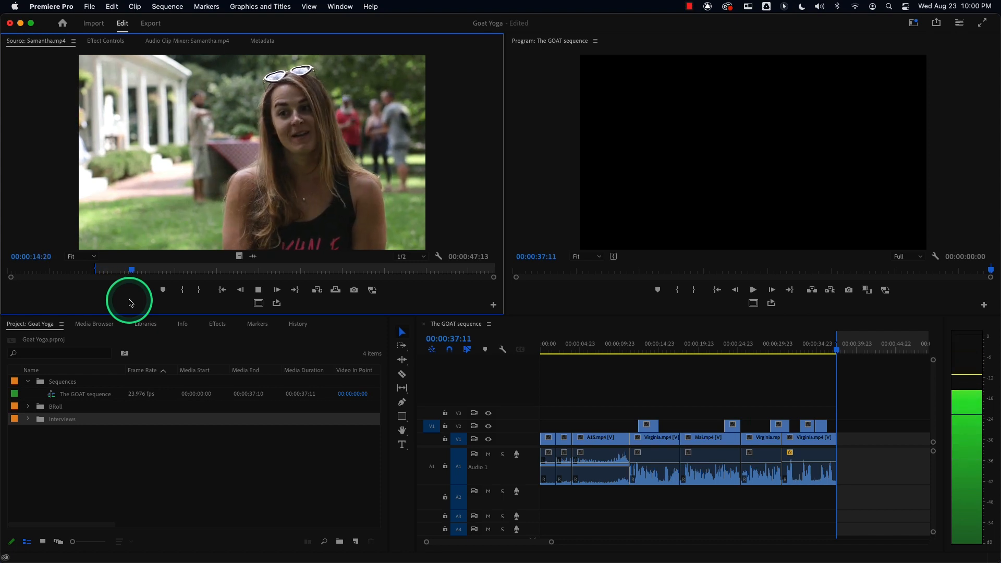
key("space")
key("o")
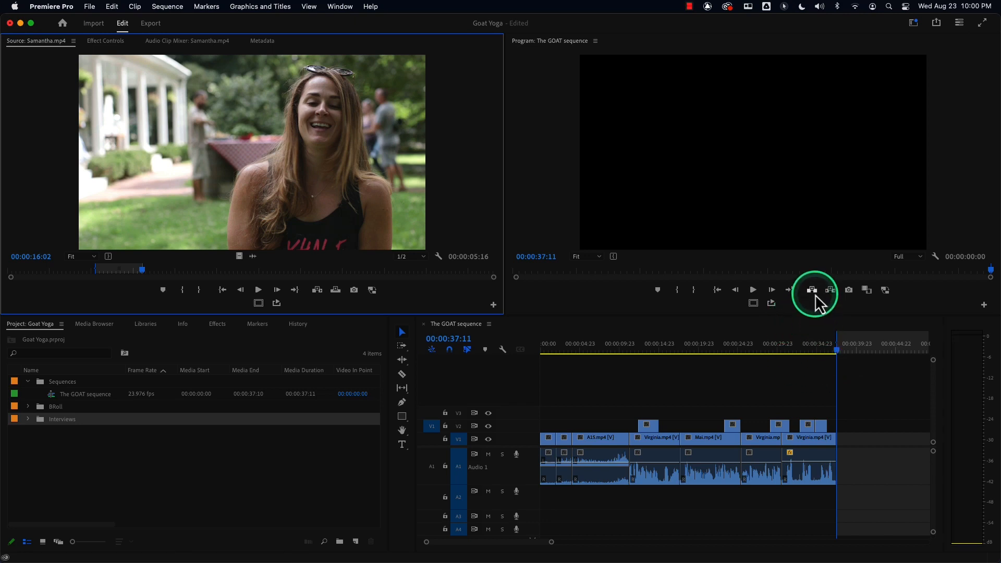
Try inserting the marked Samantha.mp4 range at the sequence end with only V2 patched, play it, and undo the edit.
left_click(319, 294)
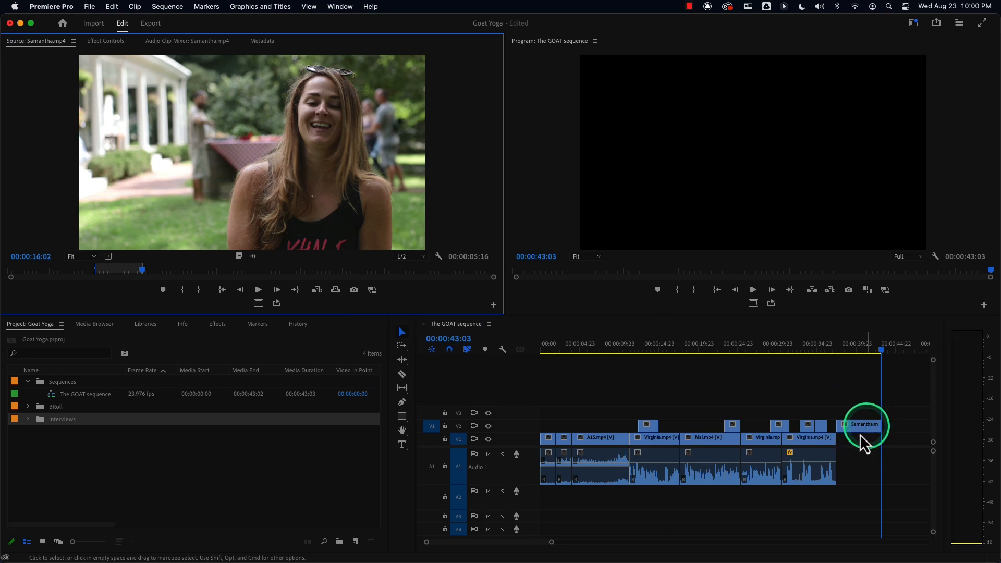
left_click(824, 349)
key("space")
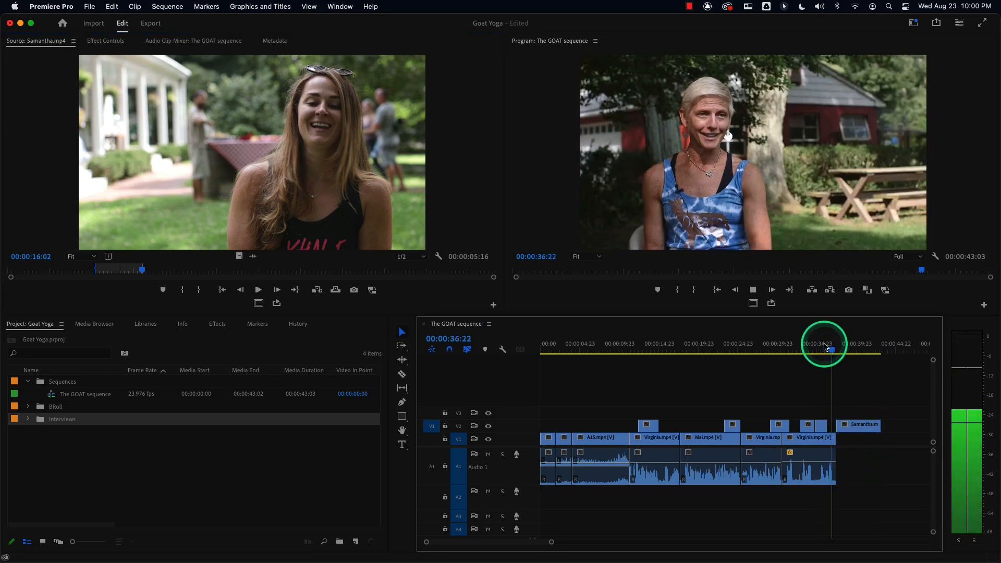
key("space")
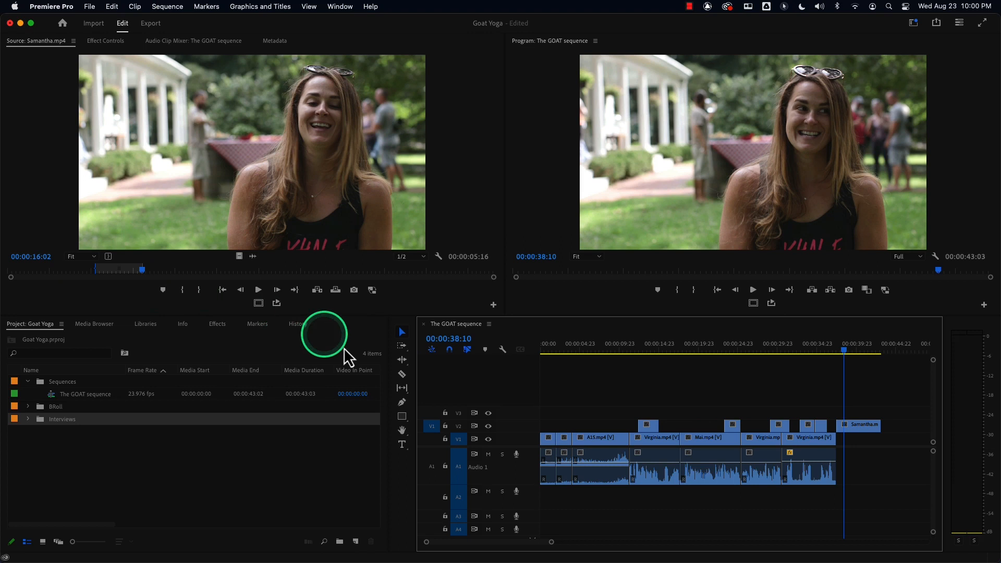
key("super+z")
Patch the source audio to A1 and video to V1, and overwrite the marked Samantha.mp4 range at the sequence end.
left_click(434, 468)
left_click(426, 439)
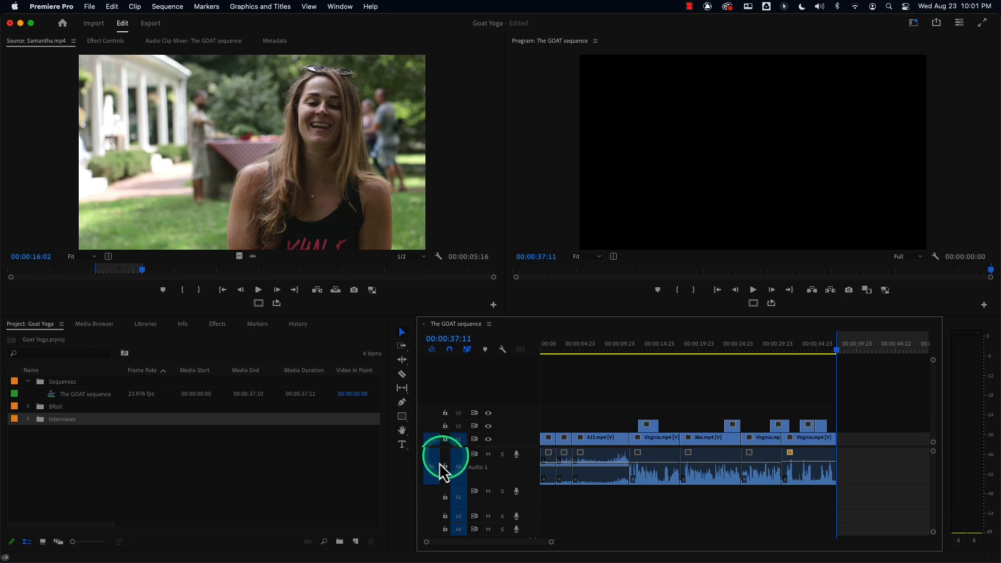
left_click(866, 405)
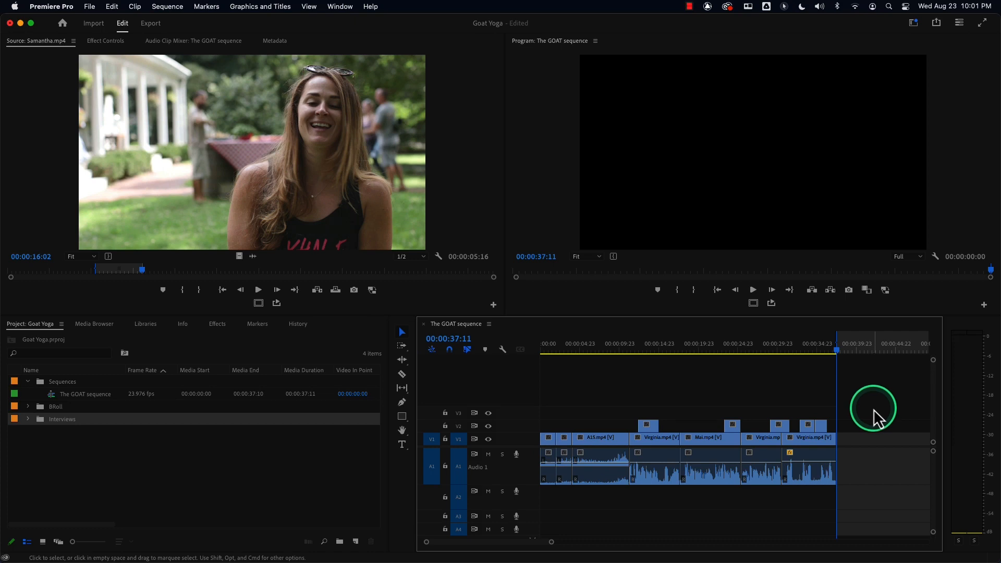
key(".")
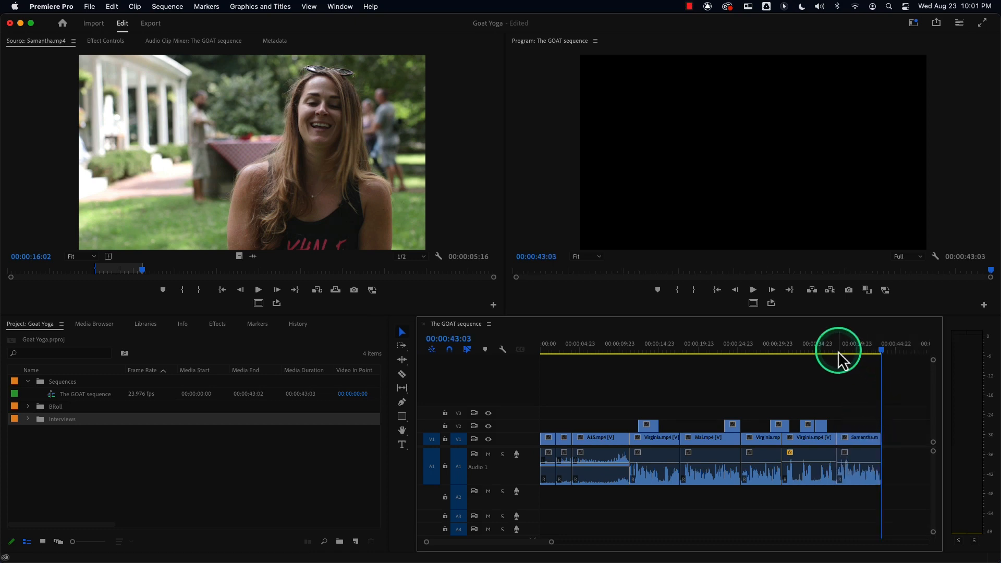
Play the join between the last Virginia.mp4 clip and the Samantha.mp4 clip several times to check how the interviews flow.
left_click(816, 348)
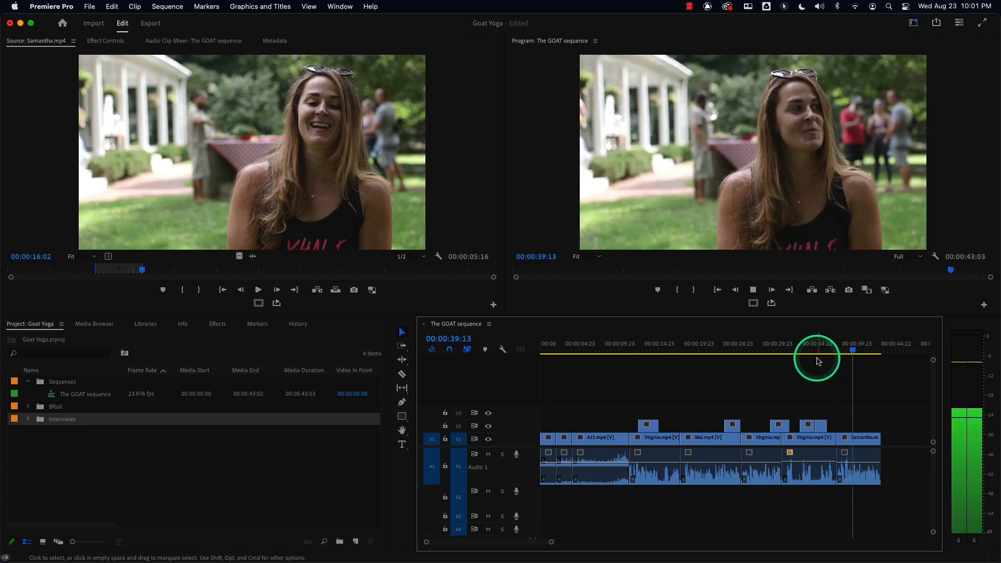
key("space")
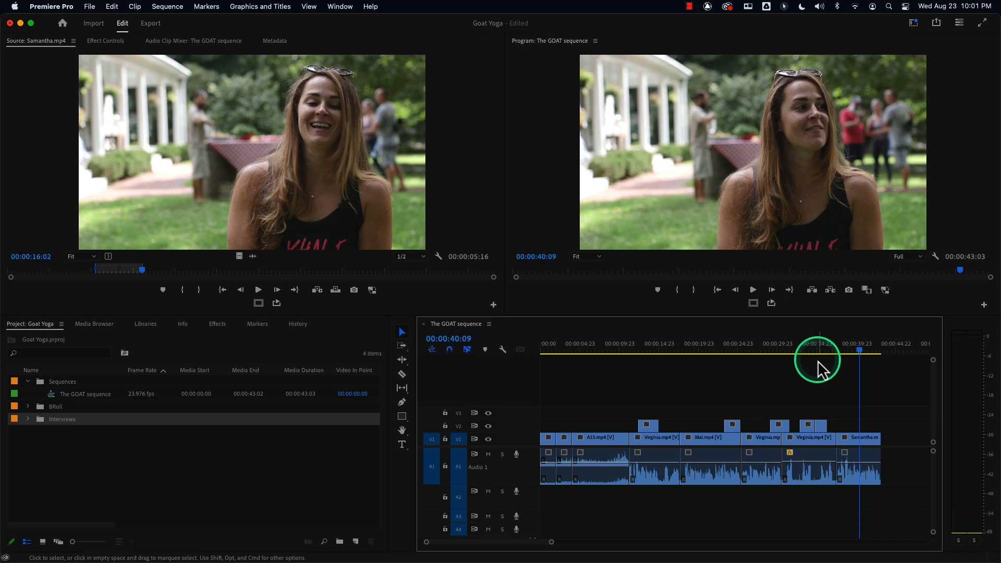
left_click(826, 349)
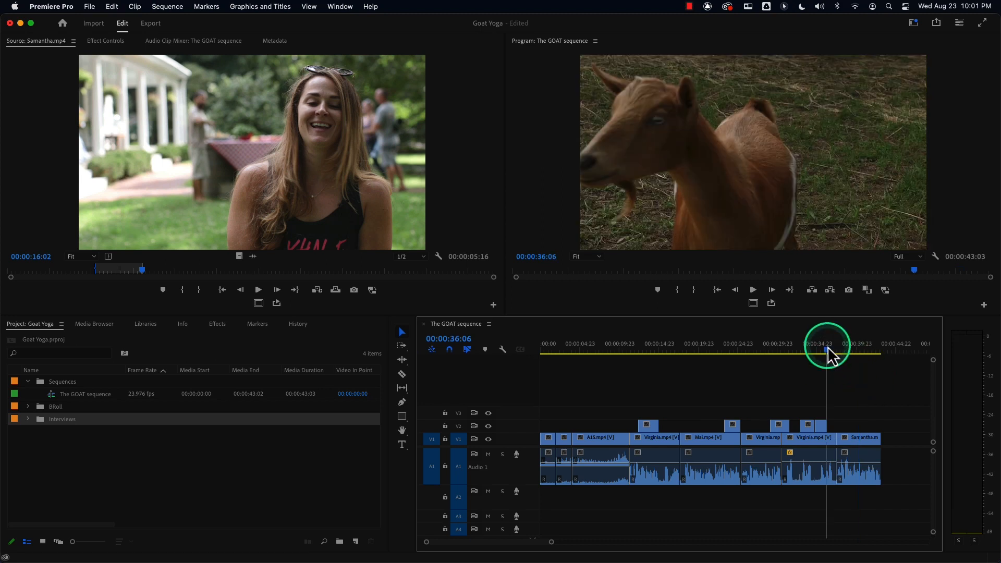
key("space")
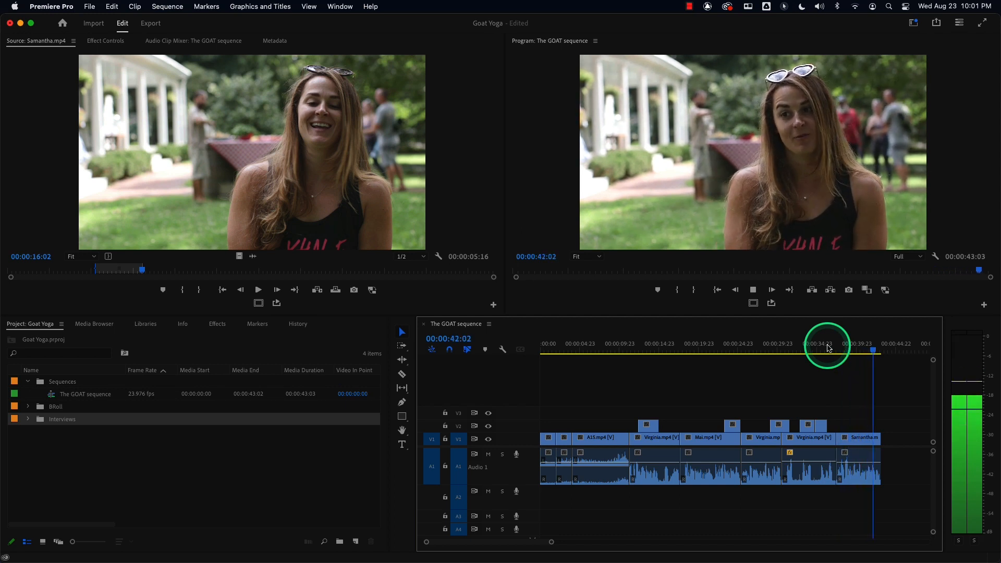
left_click(845, 351)
left_click_drag(844, 350, 829, 353)
key("space")
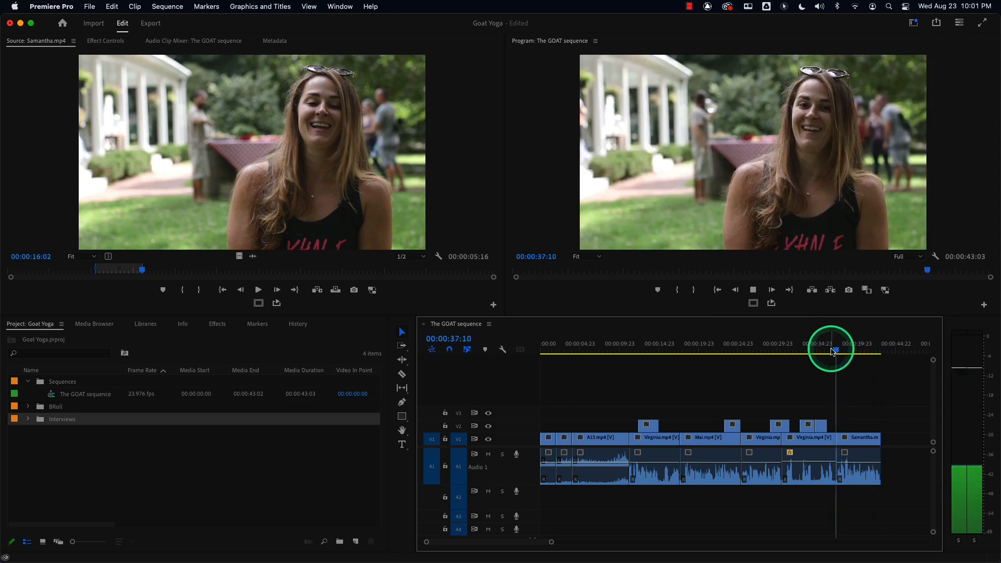
key("space")
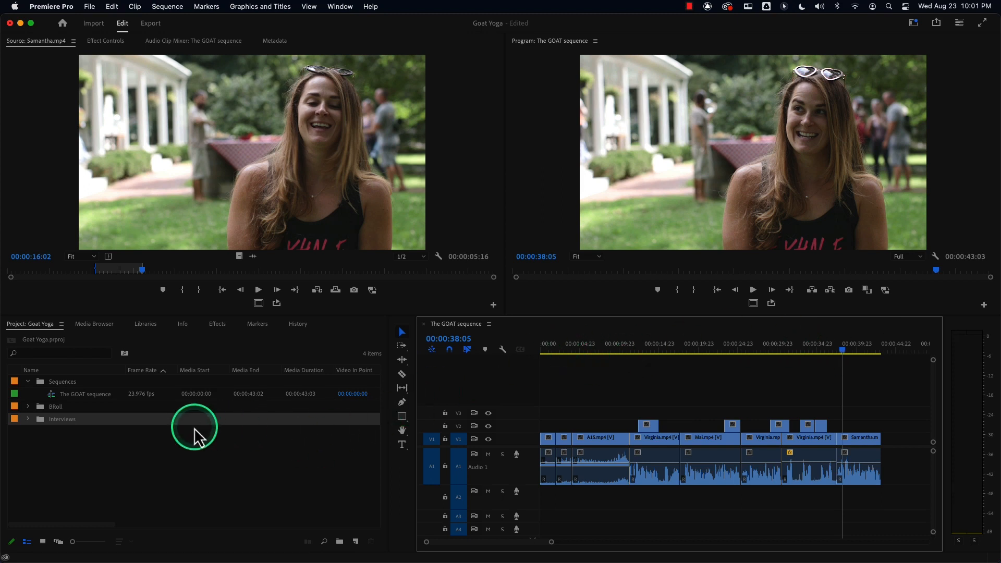
Load Fiona.mp4 from the Interviews bin, play it from the start, and back up to the start of the wanted answer at 00:00:09:07.
double_click(45, 422)
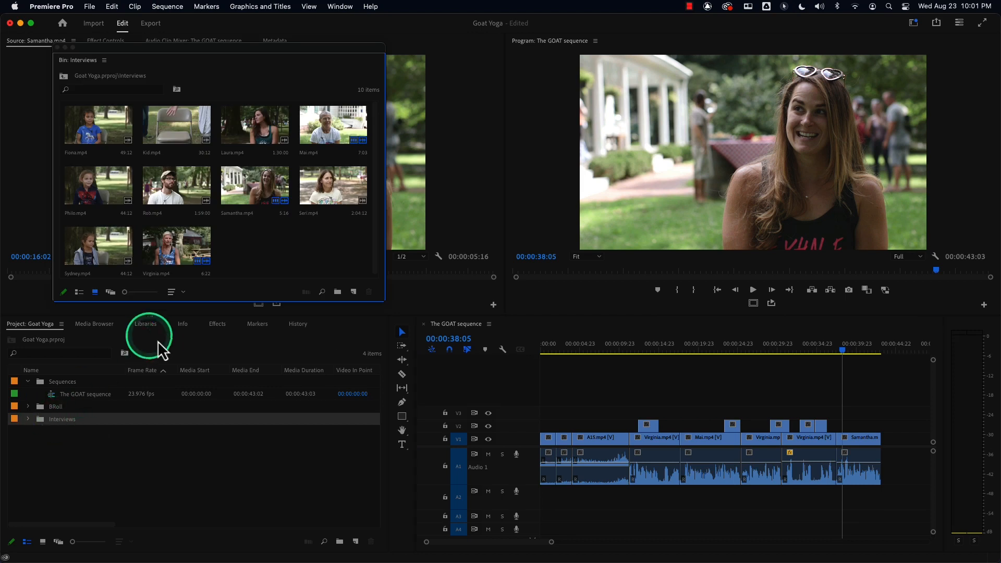
double_click(105, 125)
left_click_drag(106, 123, 163, 319)
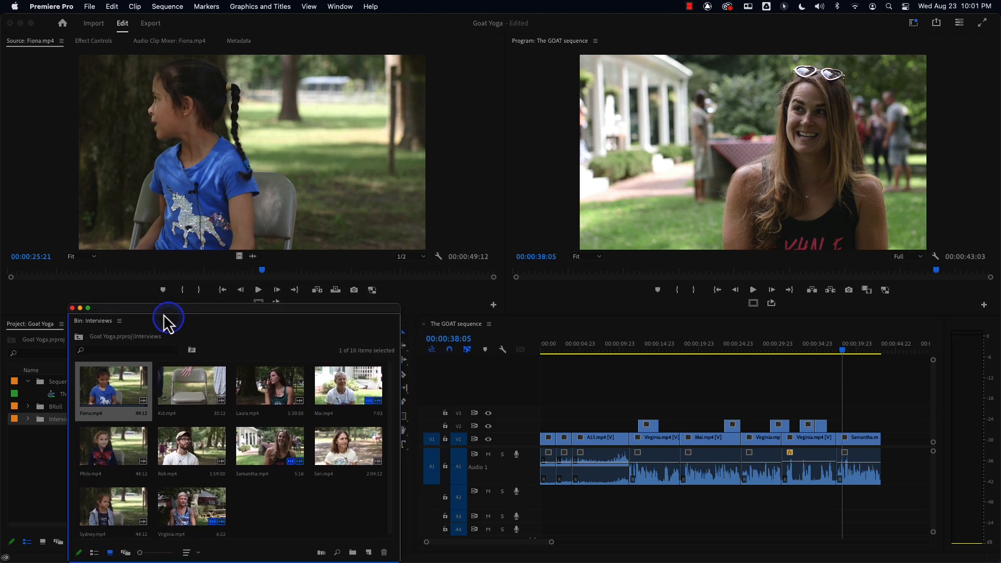
left_click(9, 270)
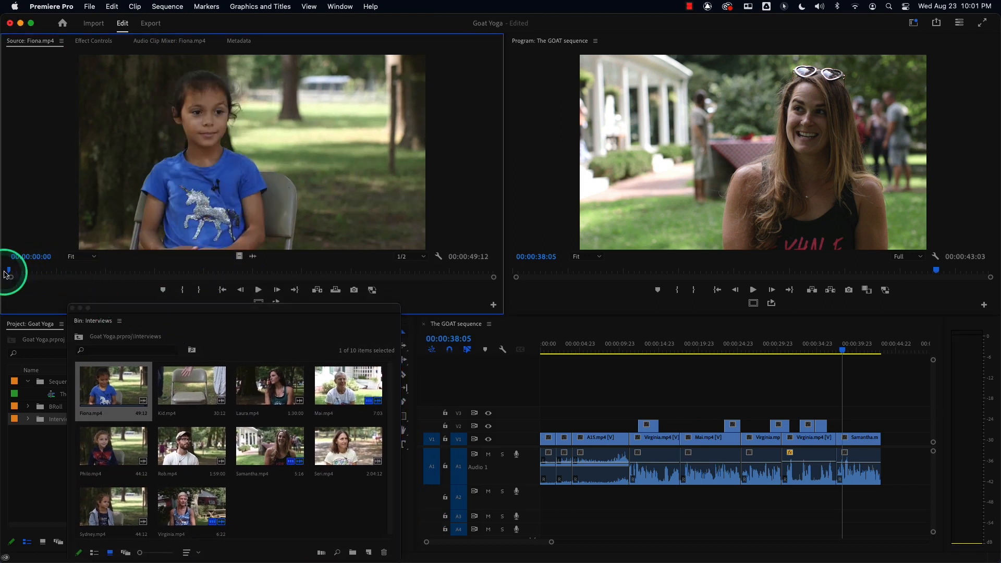
key("space")
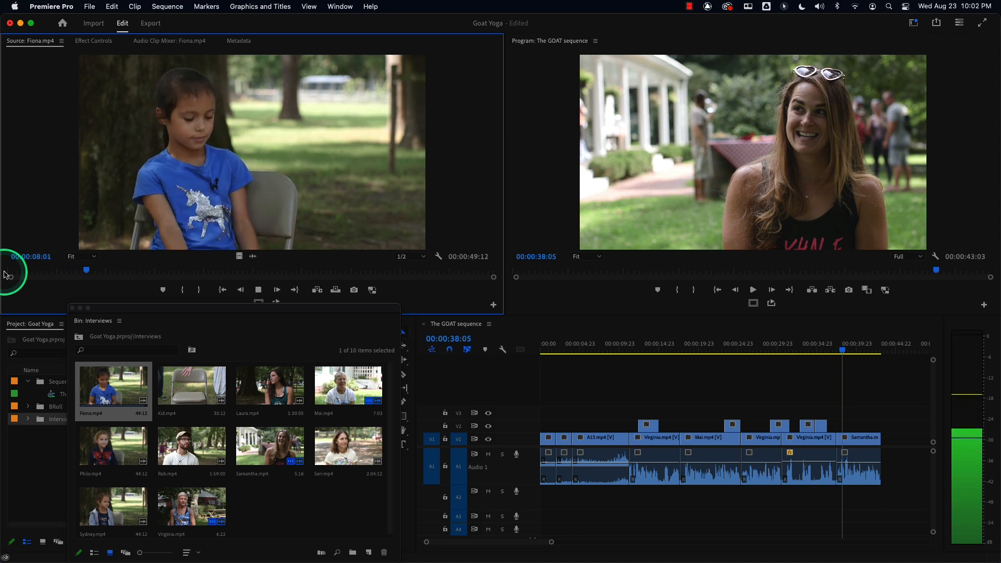
key("space")
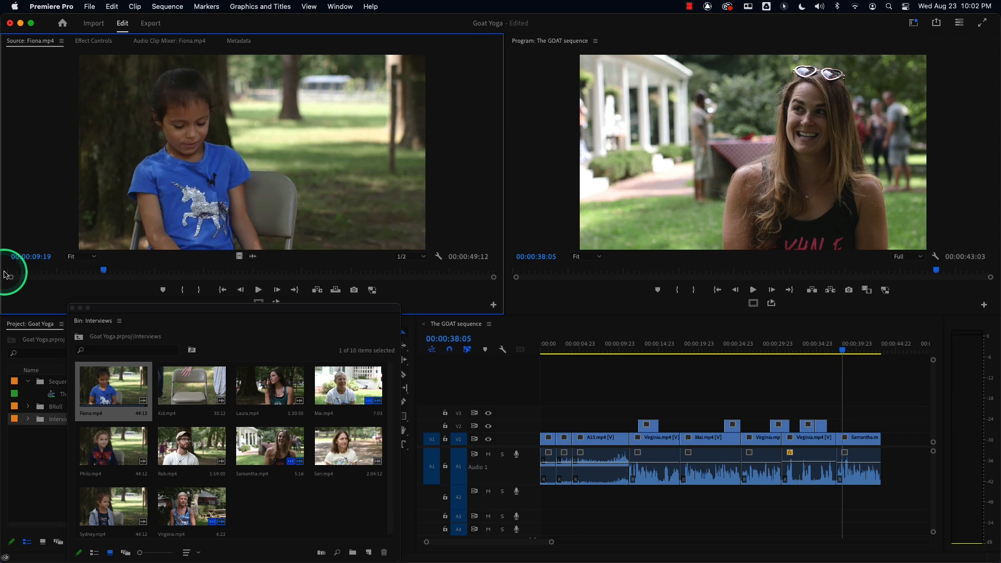
key("j")
key("k")
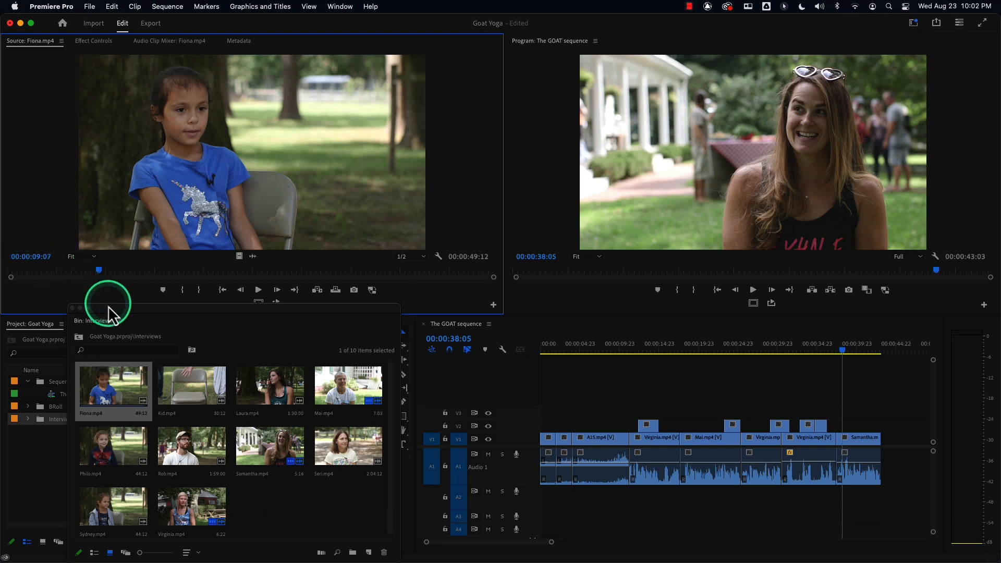
Find A45.mp4 in the BRoll bin, scrub through it in the Source monitor, and close both bin windows.
left_click_drag(109, 312, 173, 391)
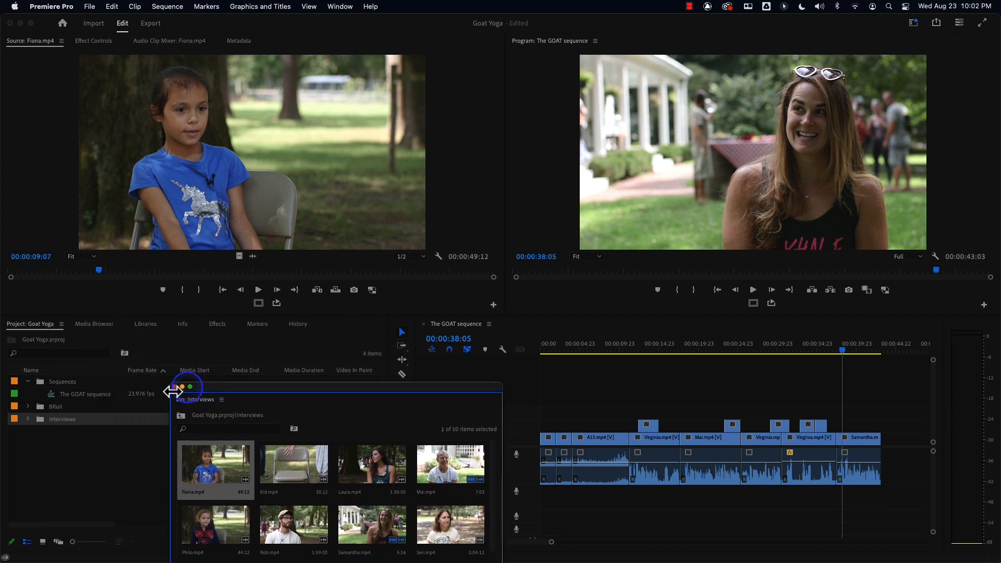
double_click(43, 410)
left_click_drag(225, 398, 137, 205)
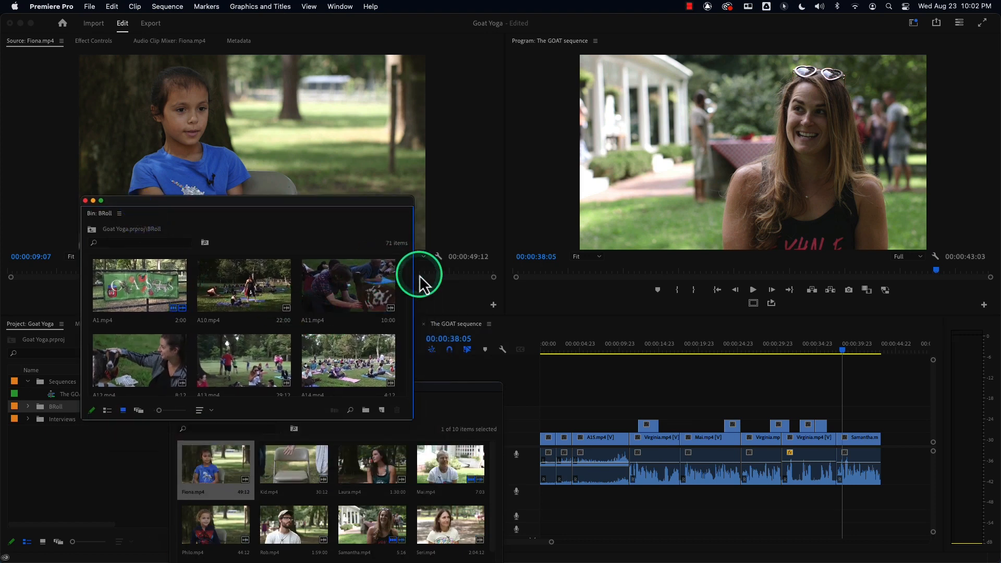
left_click_drag(403, 264, 402, 334)
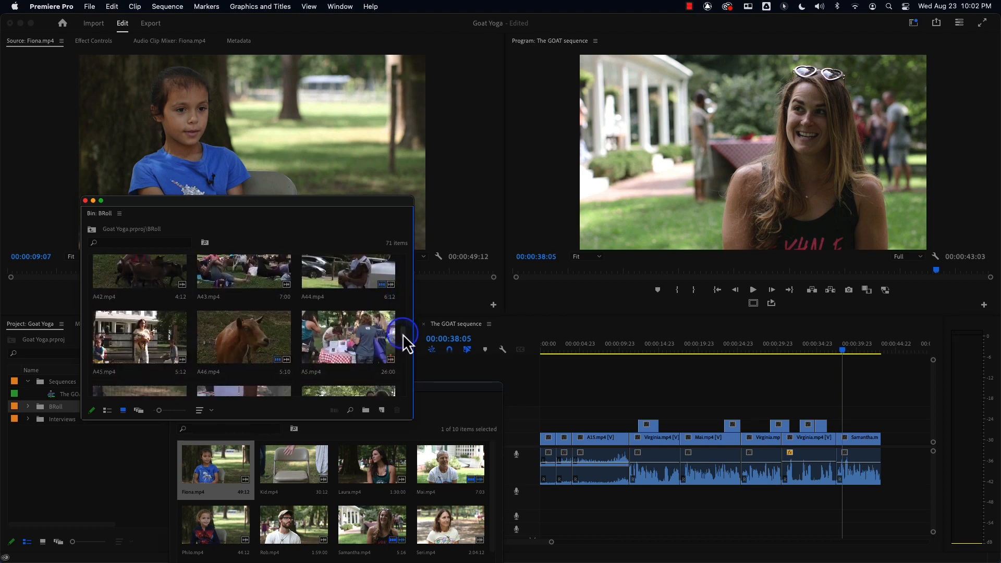
double_click(150, 343)
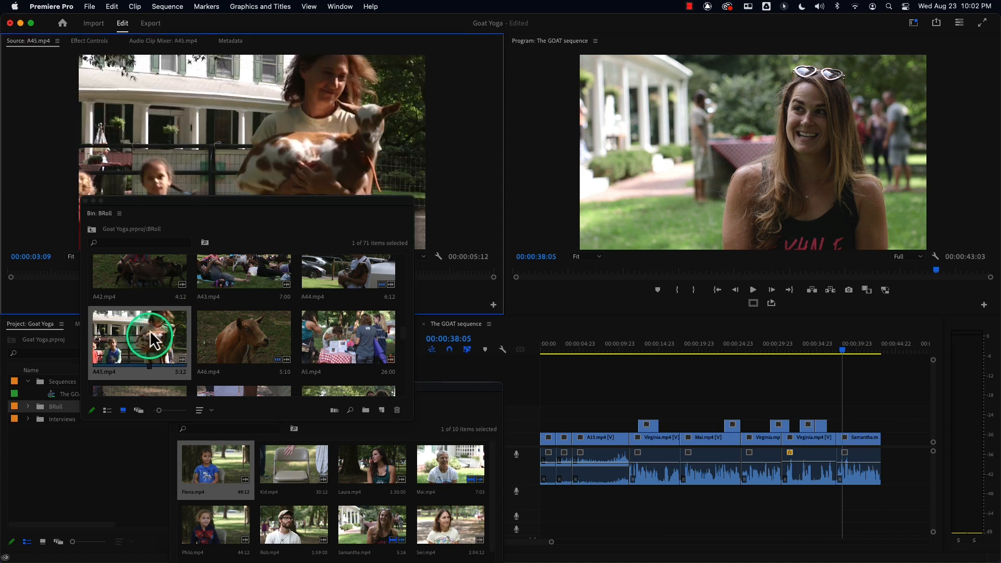
left_click_drag(177, 205, 199, 370)
left_click_drag(87, 285, 331, 283)
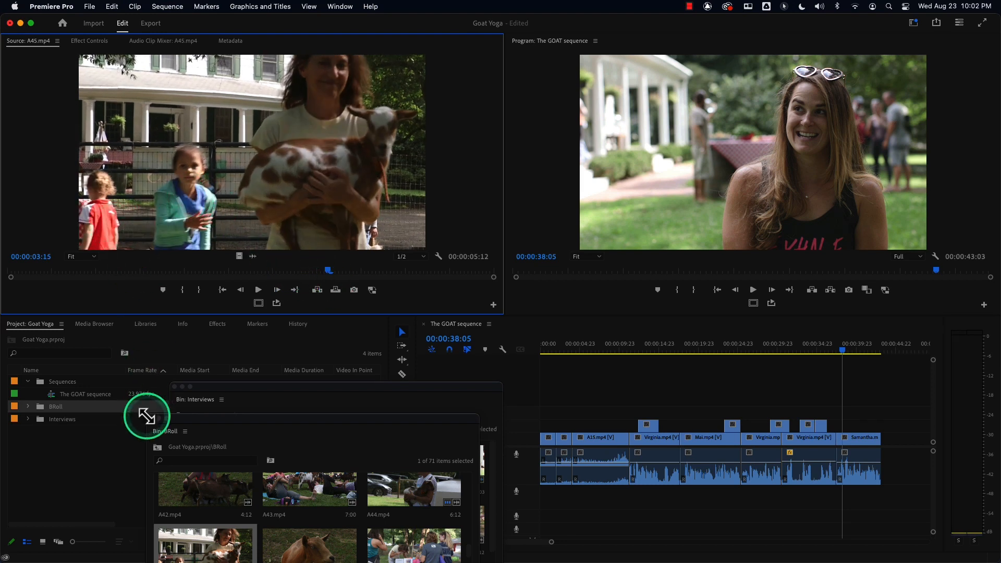
left_click(147, 416)
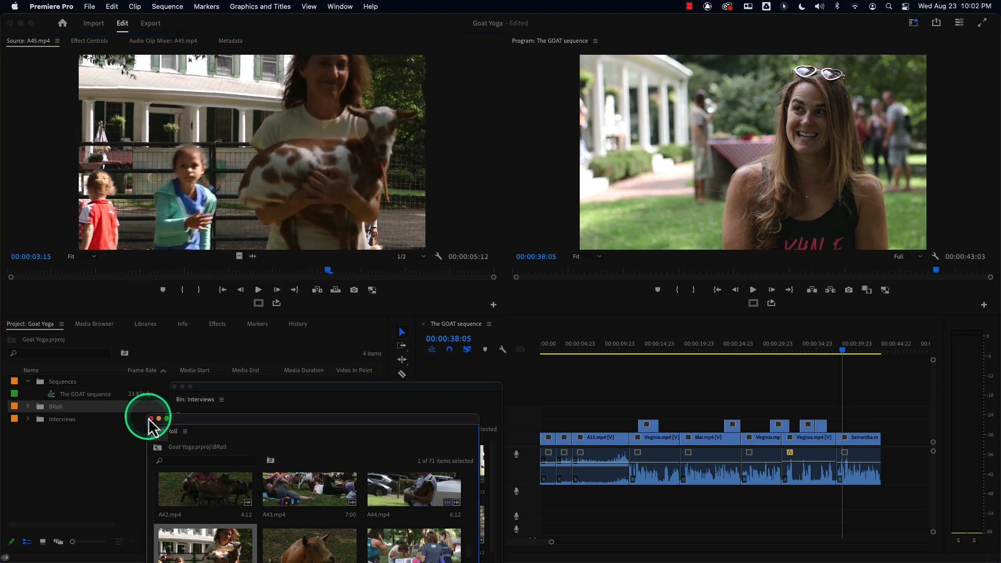
left_click(151, 418)
left_click(175, 386)
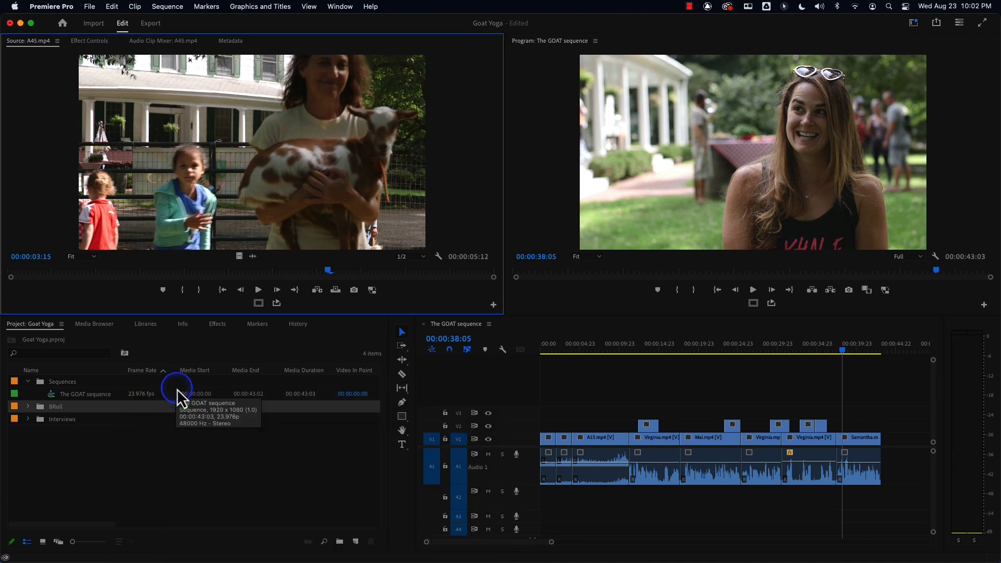
Reload Fiona.mp4 in the Source monitor, play the answer, and mark In at 00:00:09:07 and Out at 00:00:16:23.
left_click_drag(60, 41, 95, 305)
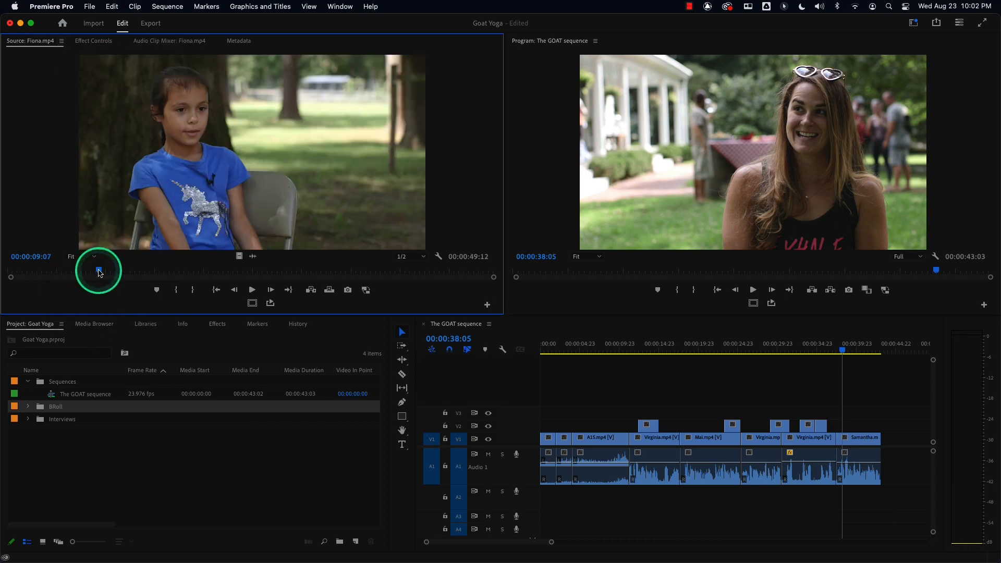
key("i")
key("space")
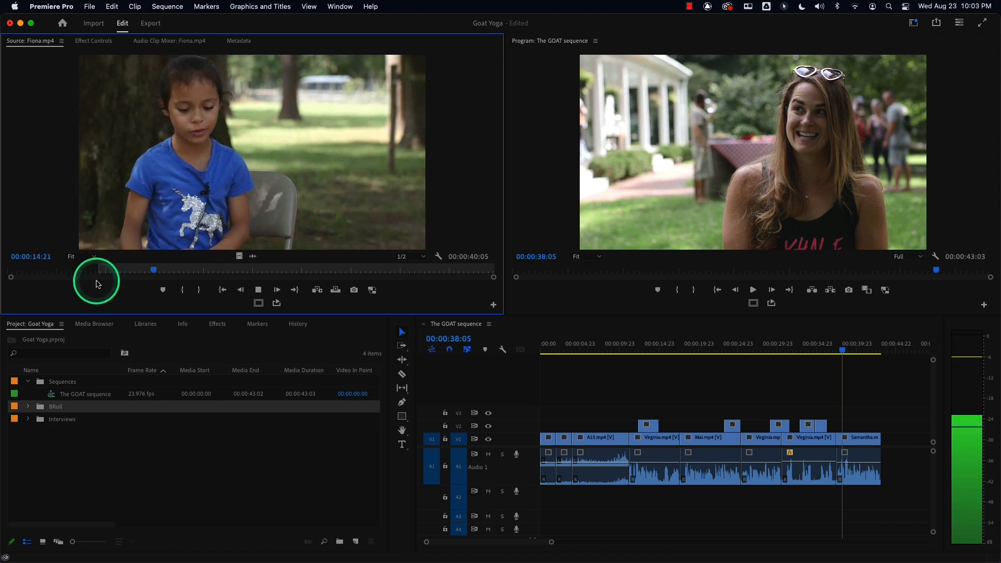
key("space")
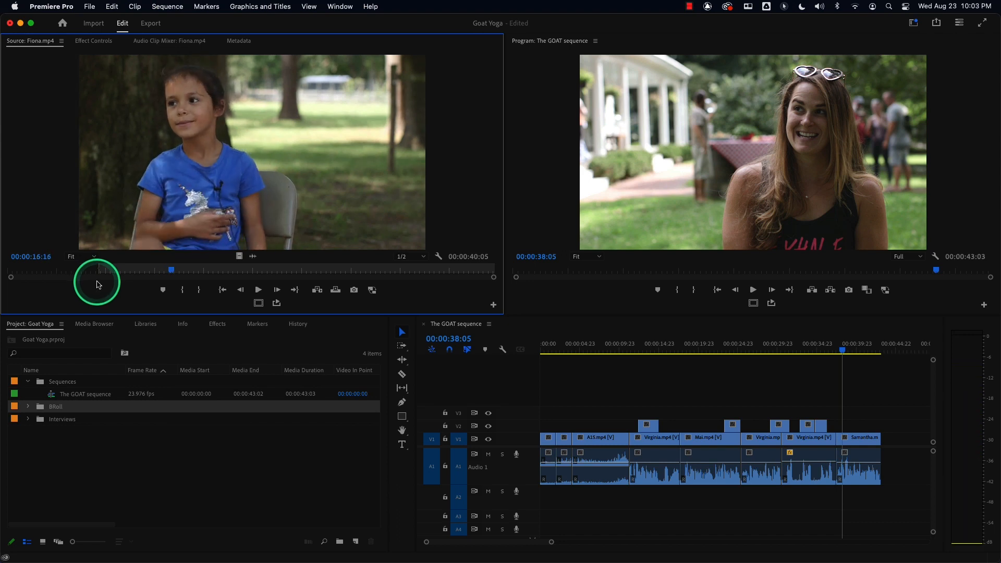
key("space")
key("space")
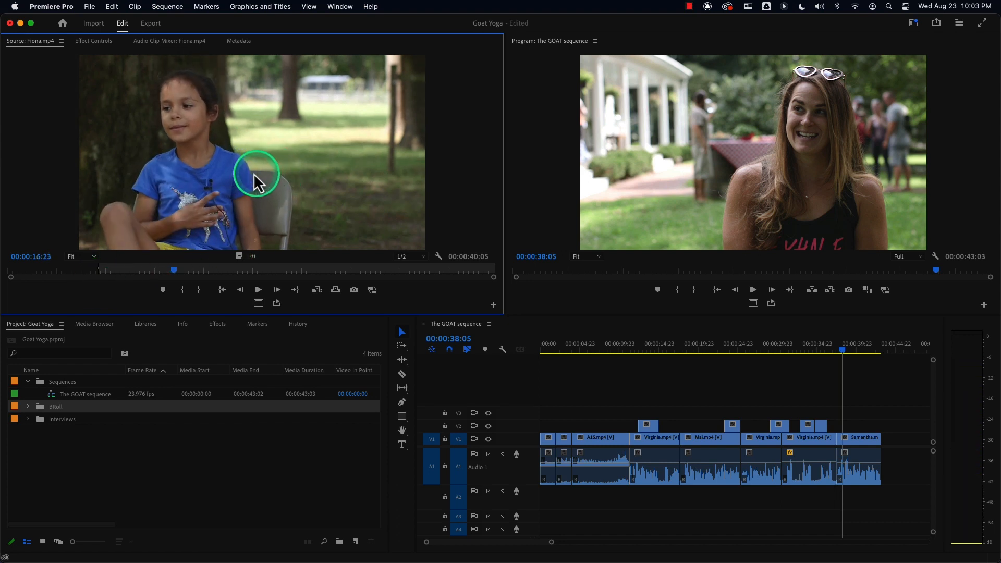
key("o")
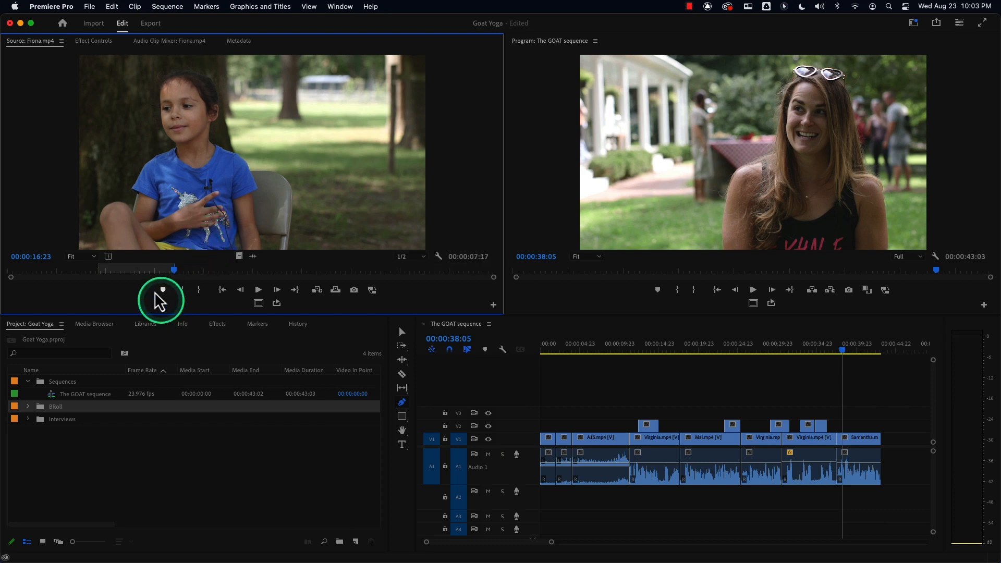
mouse_move(111, 270)
left_mouse_down()
mouse_move(170, 270)
mouse_move(107, 271)
left_mouse_up()
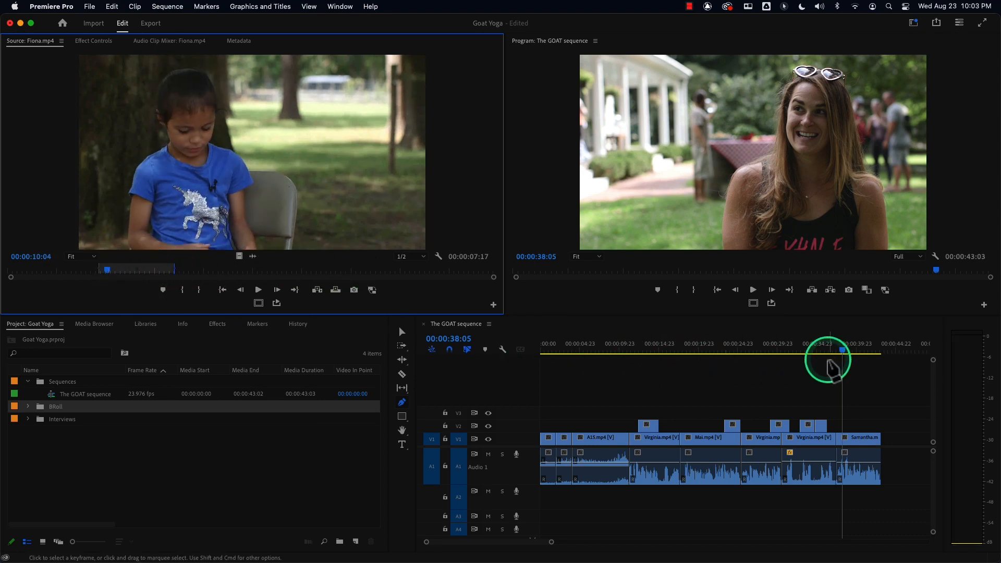
Mark a sequence In point at 00:00:37:11, where the Samantha.mp4 clip begins.
left_click(842, 353)
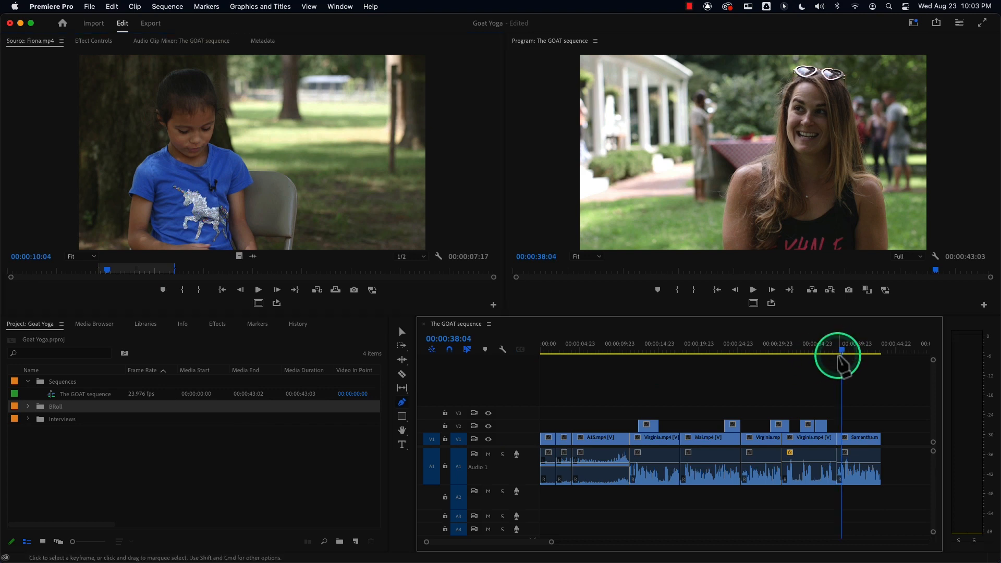
left_click_drag(841, 353, 836, 354)
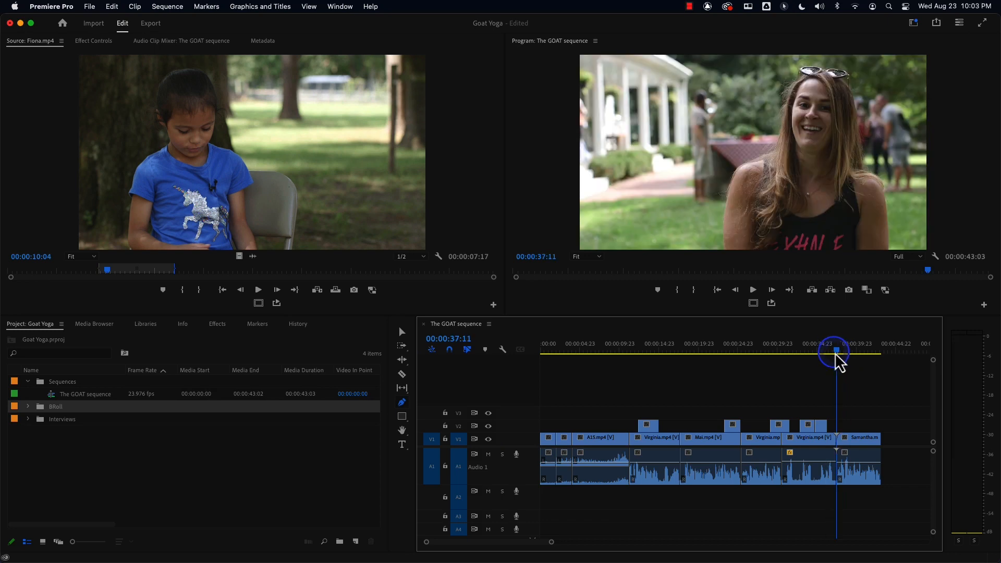
left_click(847, 459)
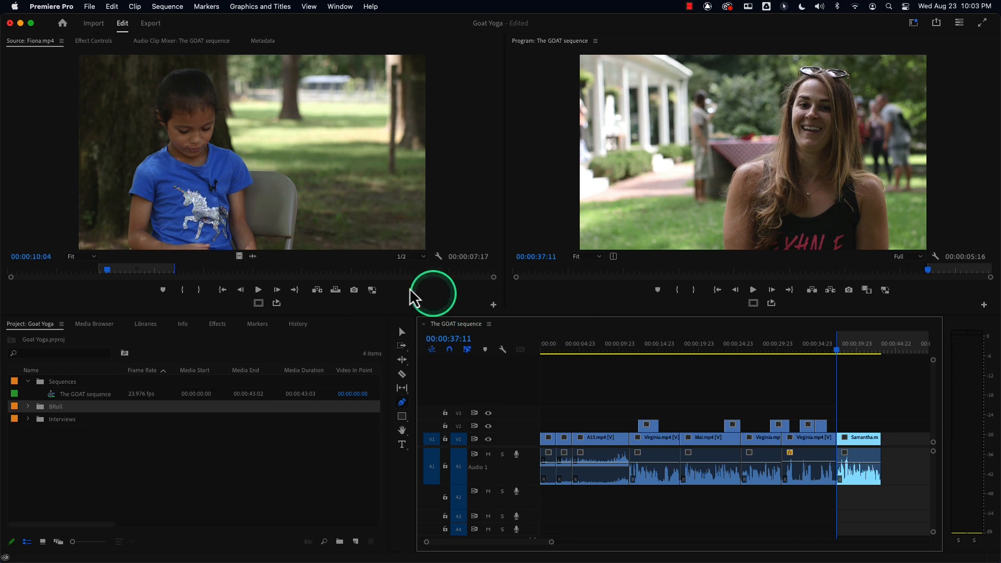
Try overwriting Samantha.mp4 with the marked Fiona.mp4 range, and try moving Samantha.mp4 later in the sequence, undoing each attempt.
left_click(336, 293)
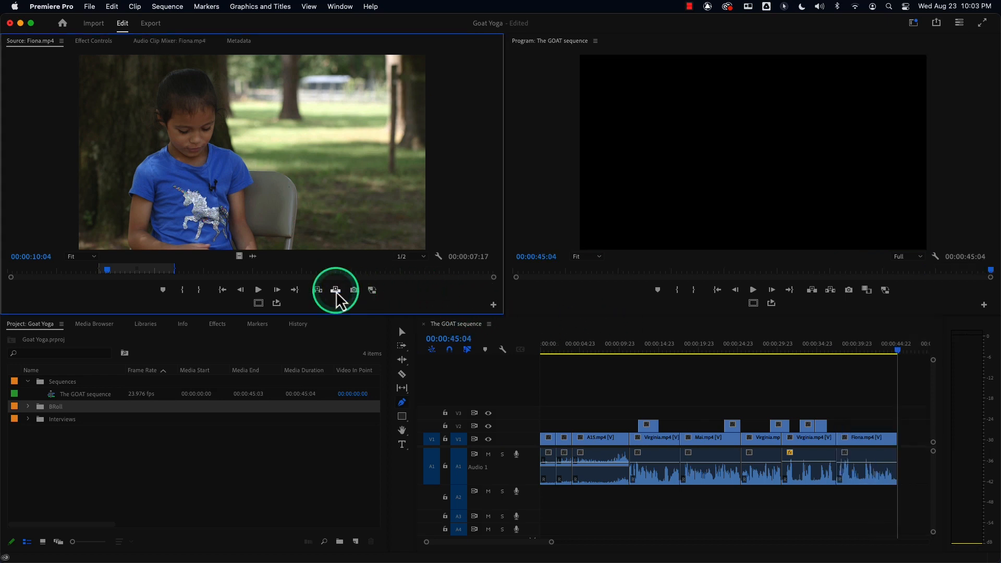
key("super+z")
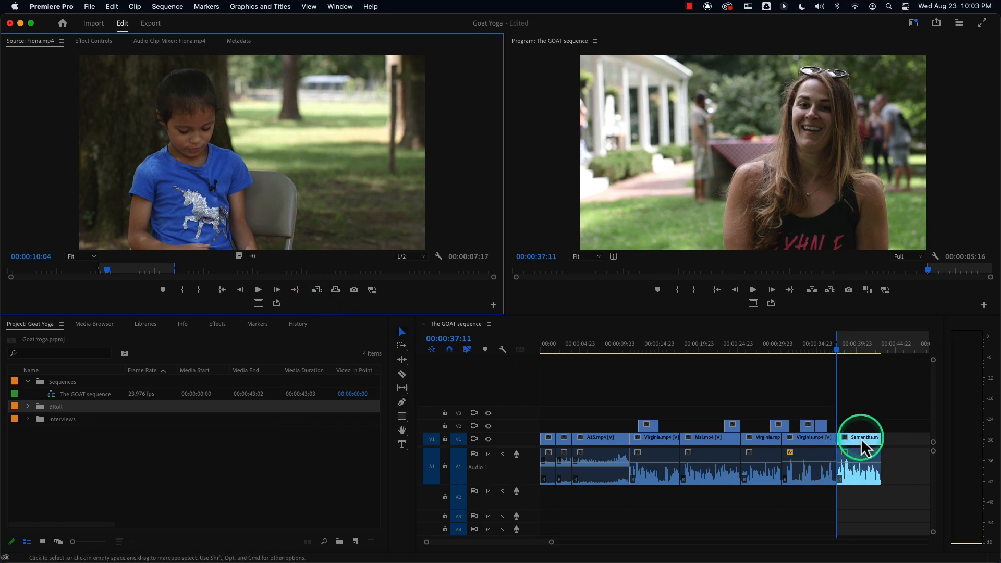
left_click_drag(861, 441, 901, 440)
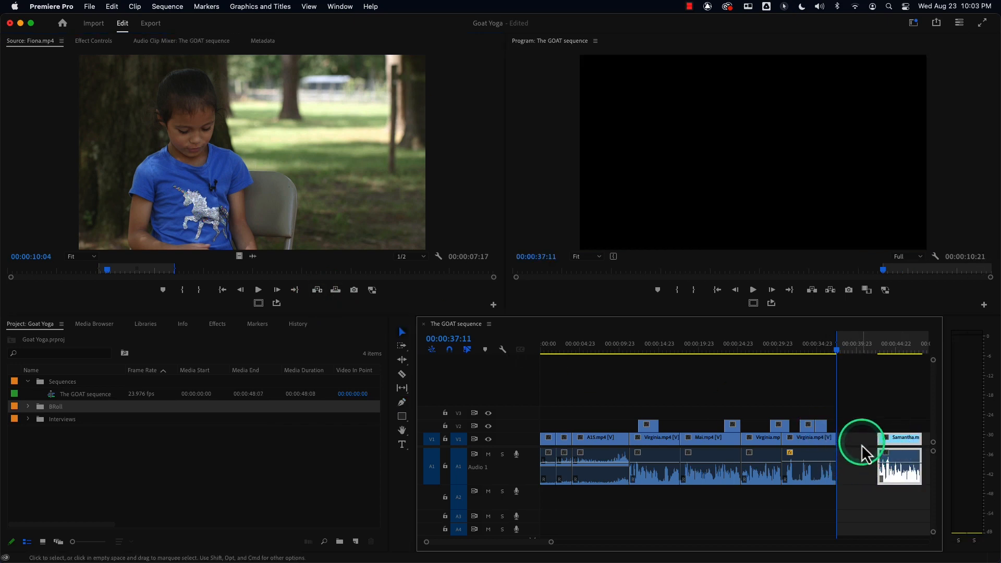
key("super+z")
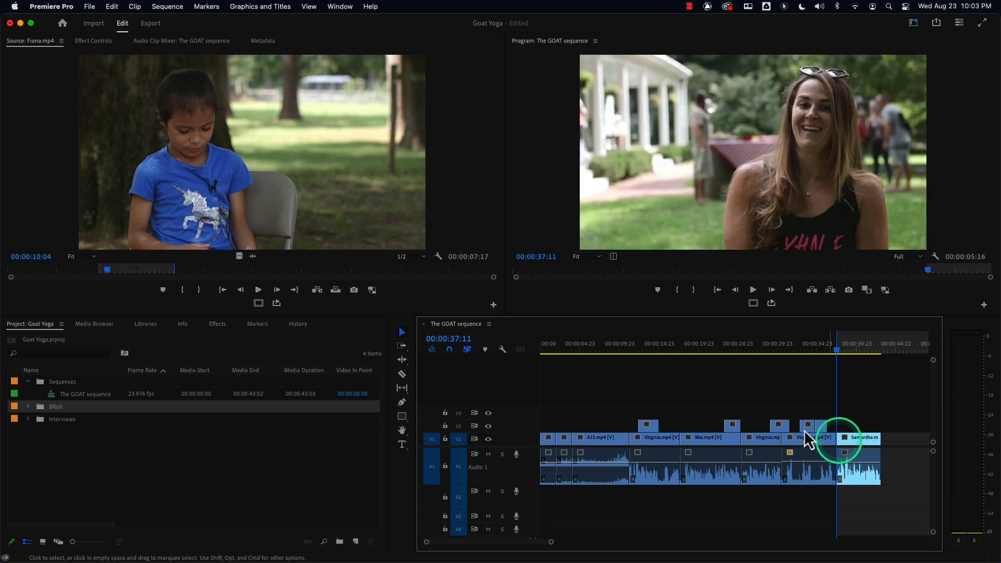
Insert the marked Fiona.mp4 range ahead of the Samantha.mp4 clip, and play from within the preceding Virginia.mp4 clip.
left_click(316, 291)
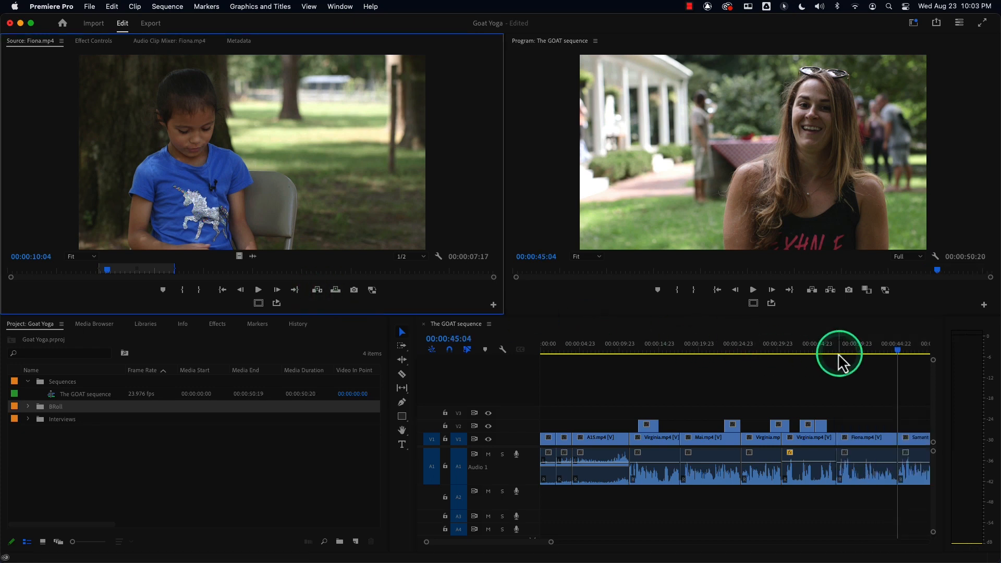
left_click(799, 349)
left_click_drag(799, 350, 792, 351)
key("space")
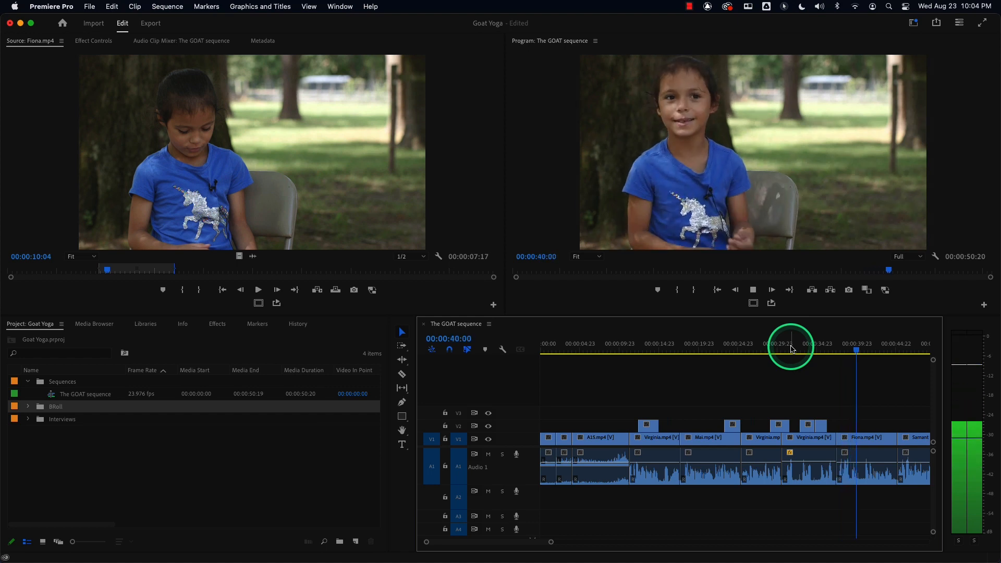
Mark a range of 00:00:02:12 over the Fiona.mp4 clip during playback, with the Out point at 00:00:43:12.
key("i")
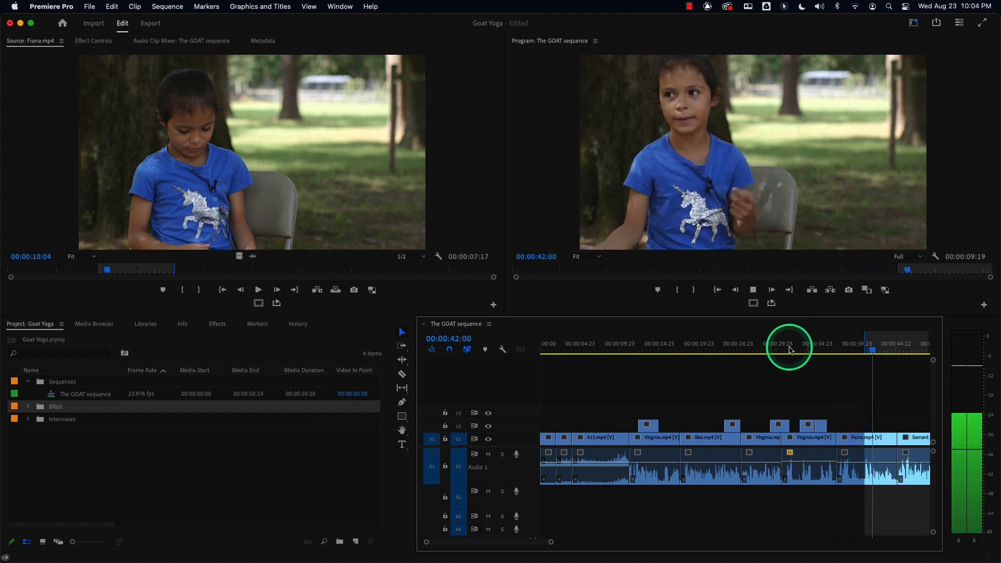
key("space")
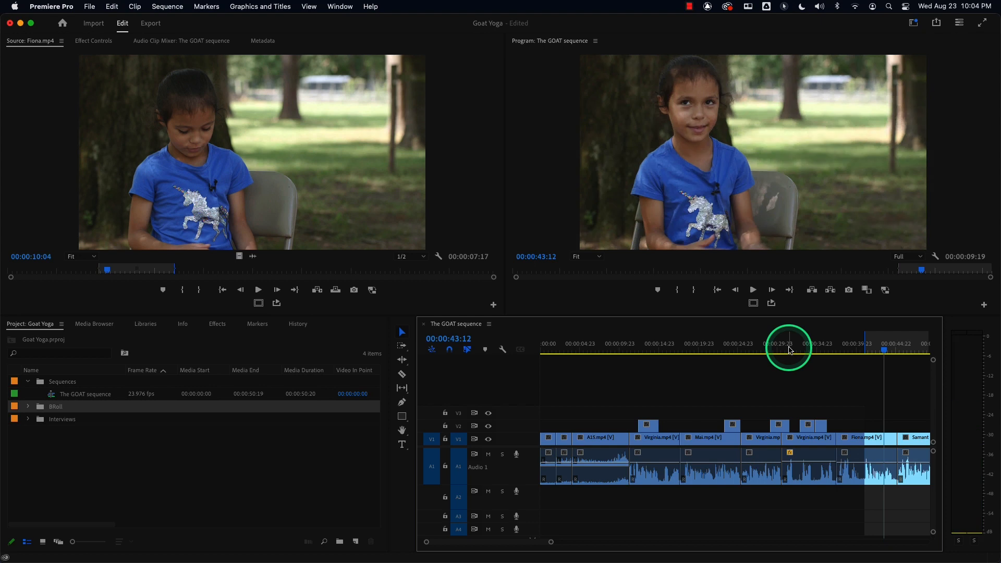
key("o")
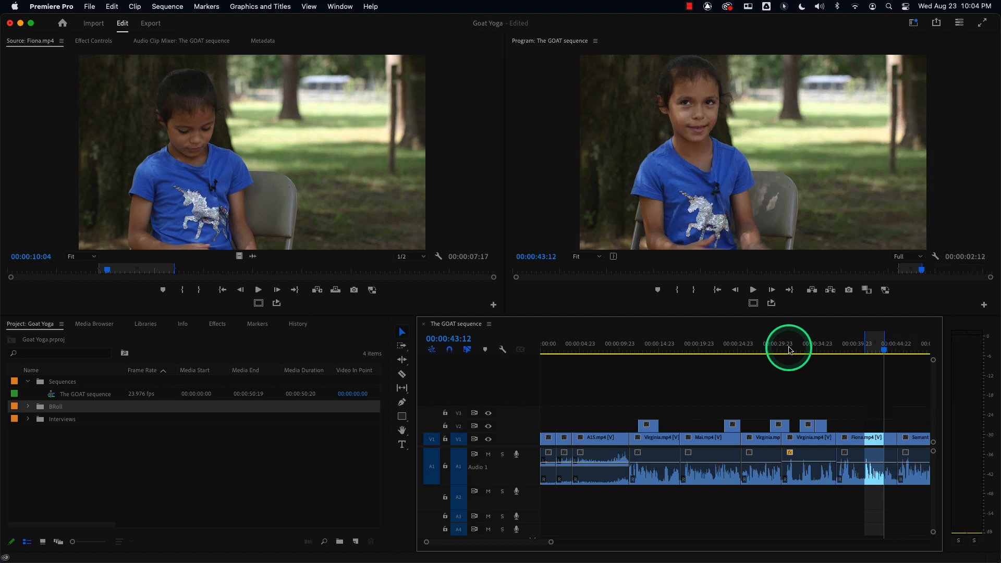
Find A45.mp4 in the BRoll bin, load it into the Source monitor, and close the bin window.
double_click(39, 407)
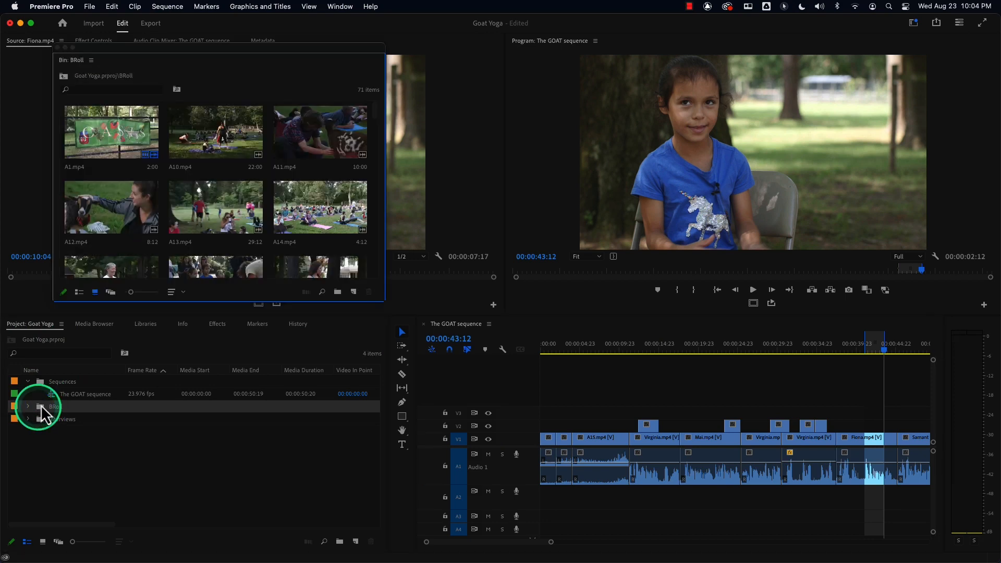
scroll(376, 220, "down", 10)
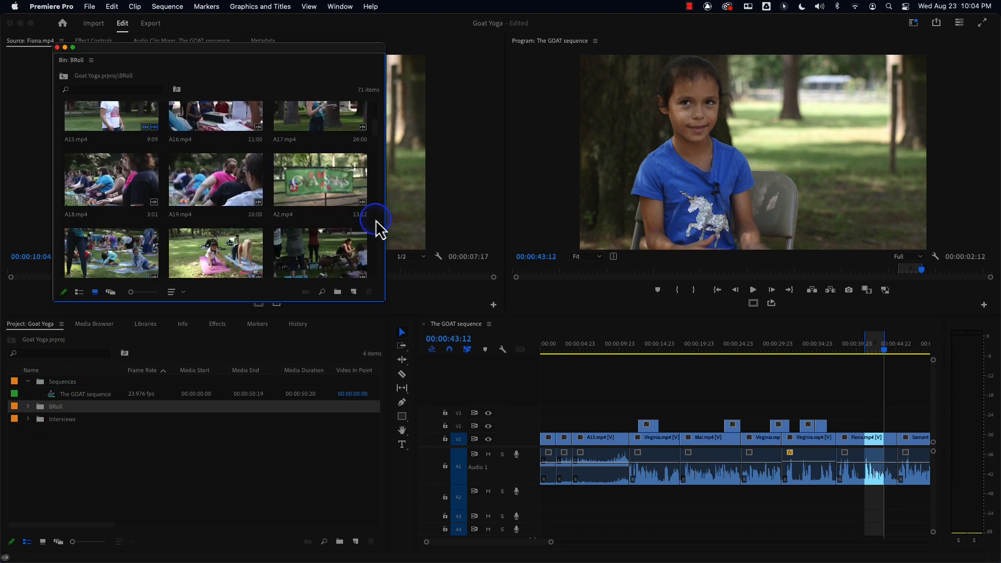
left_click_drag(373, 161, 370, 138)
right_click(368, 137)
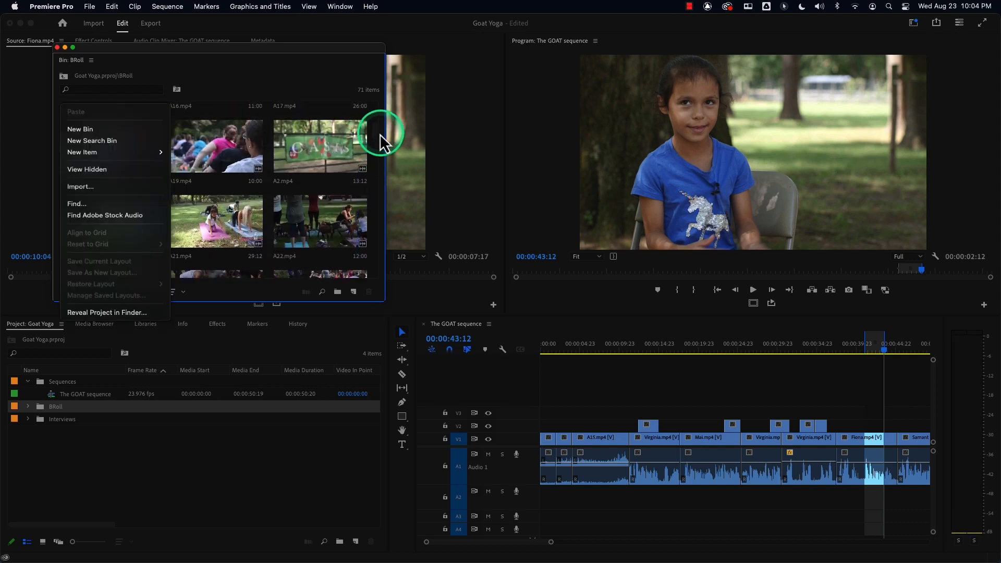
left_click_drag(377, 130, 380, 251)
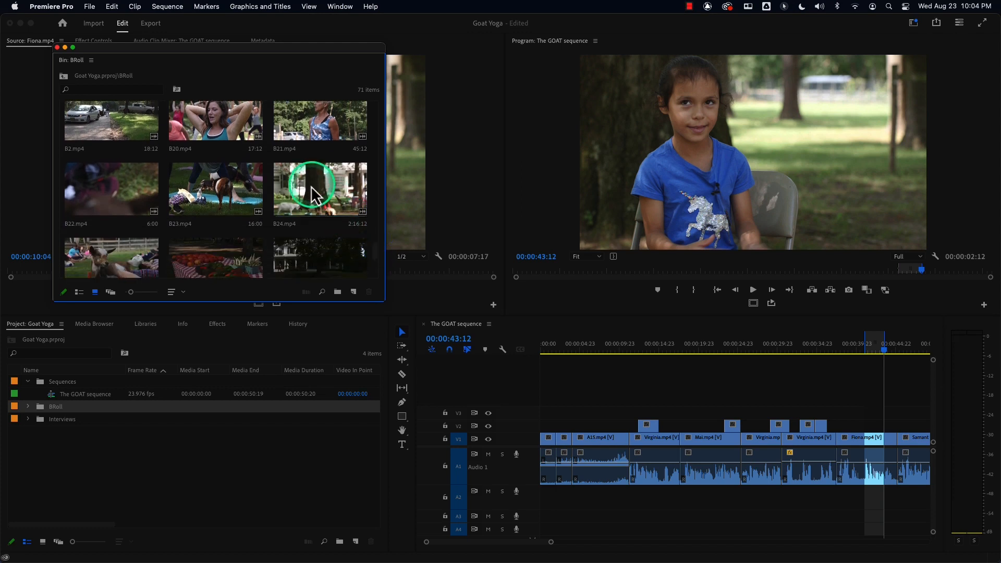
left_click(304, 200)
left_click_drag(374, 257, 361, 198)
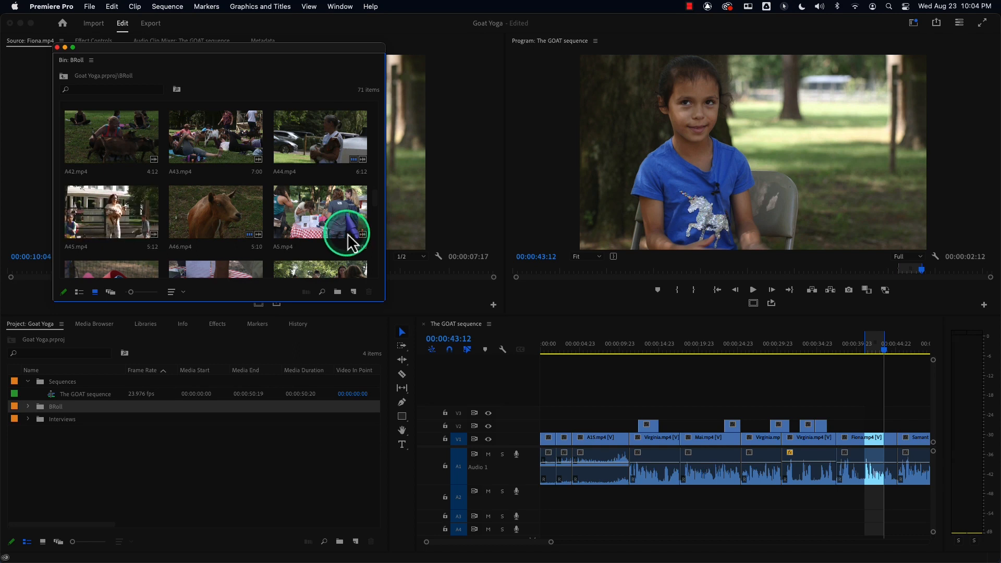
left_click_drag(385, 224, 466, 226)
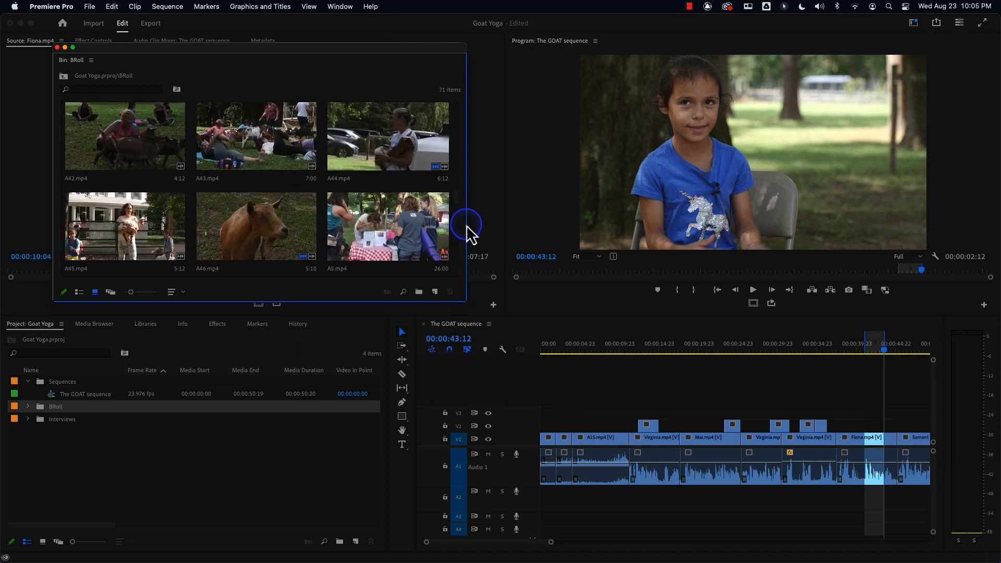
double_click(143, 232)
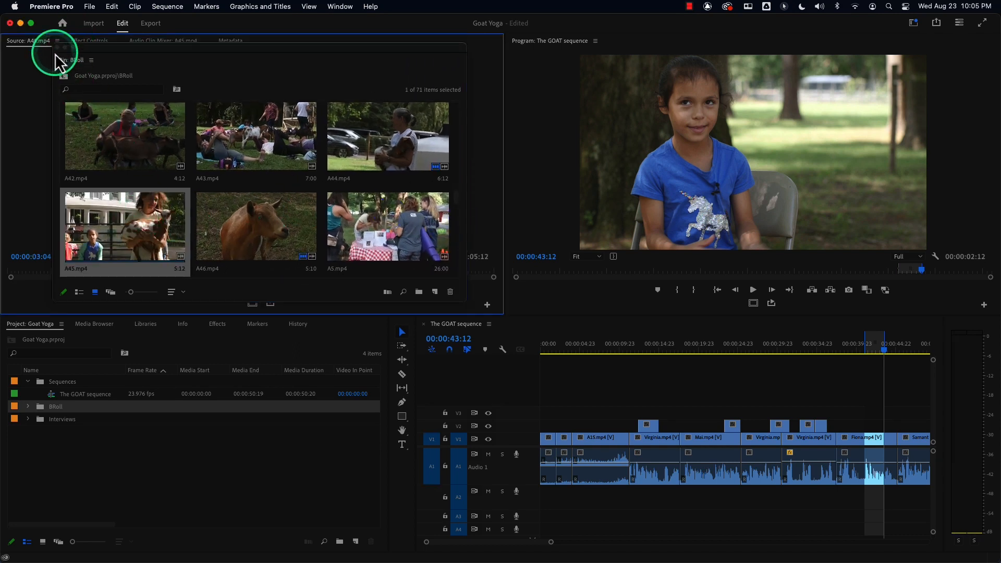
left_click(57, 48)
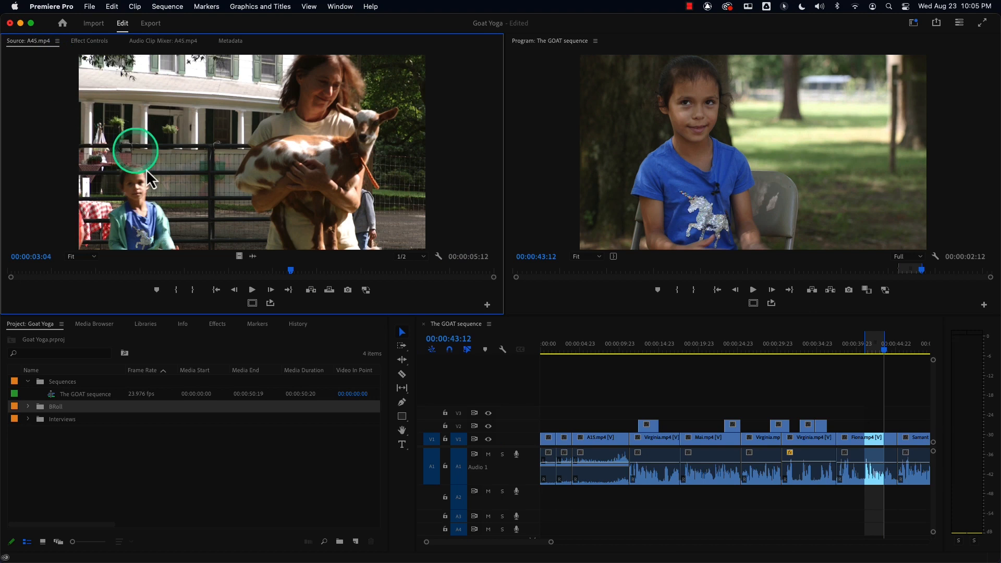
Mark an In point at 00:00:02:05 in A45.mp4 and play the shot from there to preview it.
left_click(151, 269)
left_click_drag(153, 270, 205, 271)
key("i")
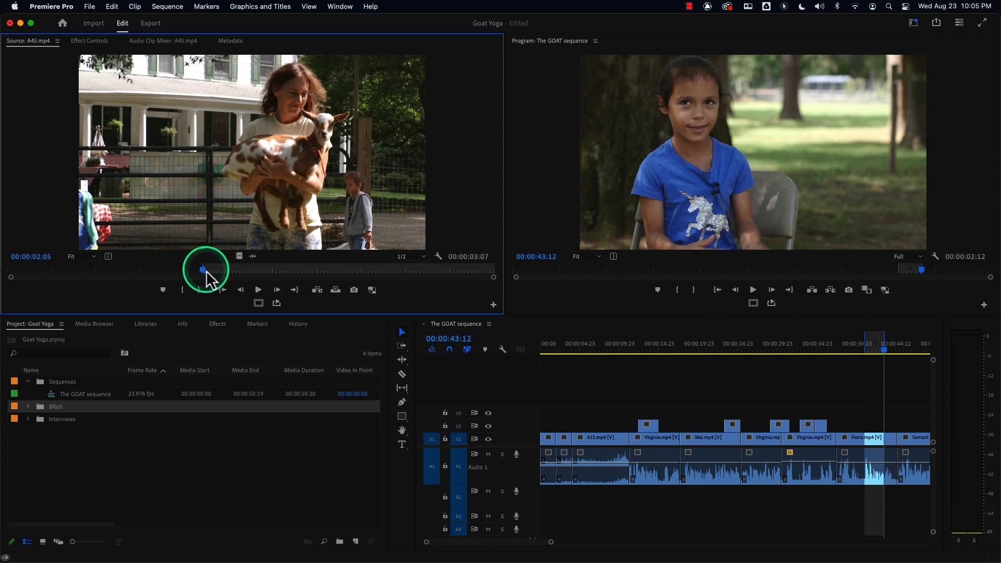
key("space")
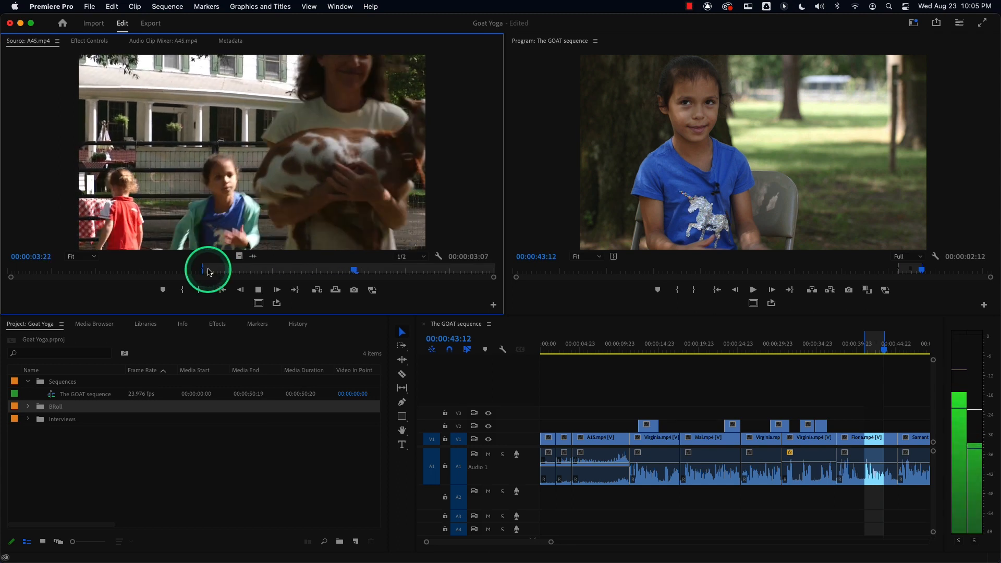
key("space")
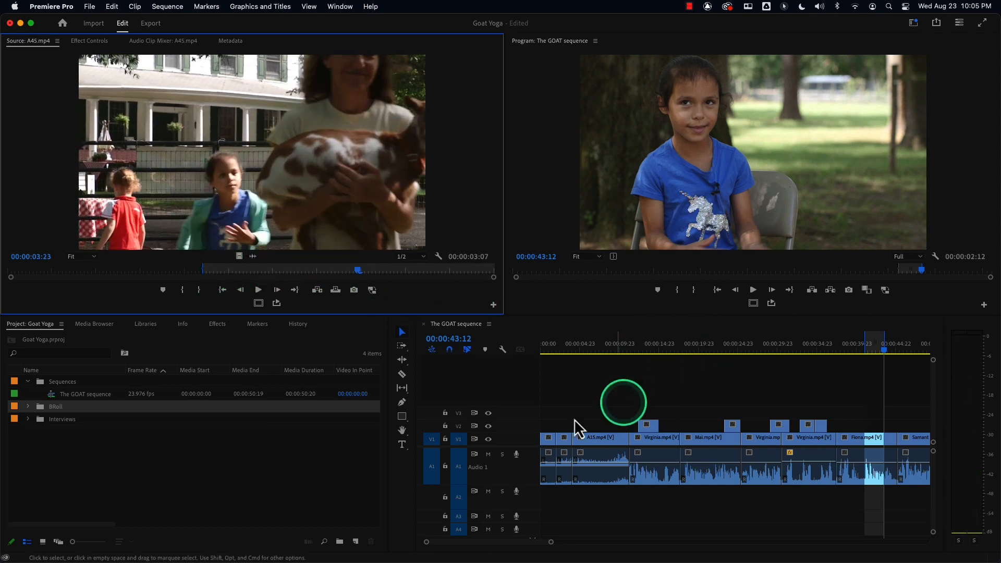
Unpatch the source audio, patch the source video to V2, and overwrite A45.mp4 into the marked range above Fiona.mp4.
left_click(433, 473)
left_click(431, 426)
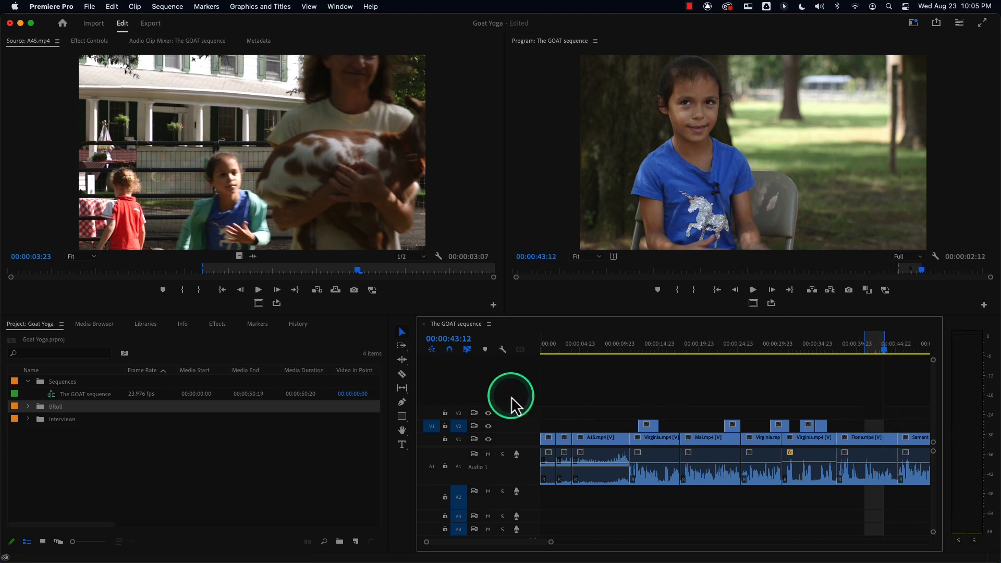
key("period")
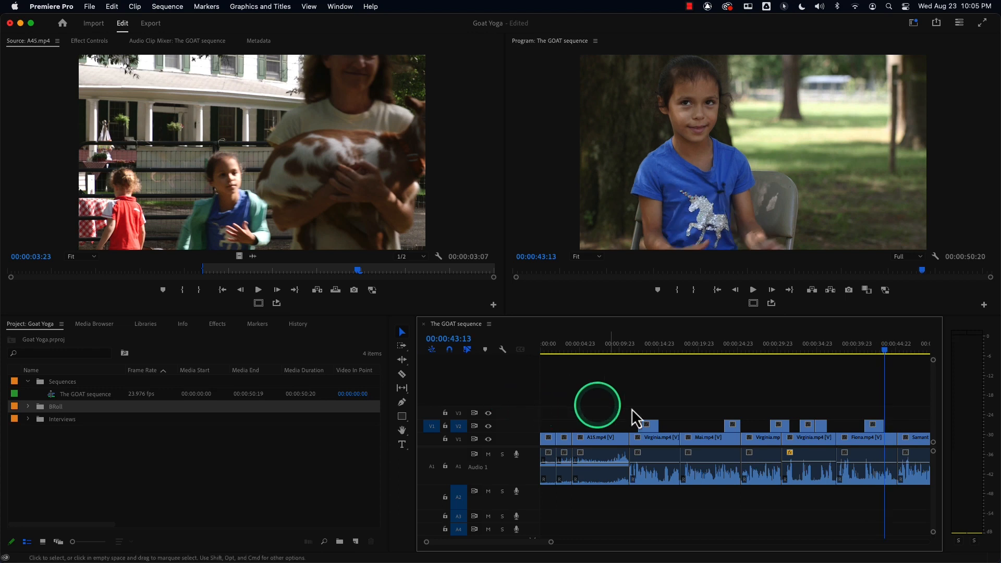
Play the Fiona.mp4 section twice to check how the A45.mp4 B-roll on V2 covers the interview.
left_click(838, 350)
key("space")
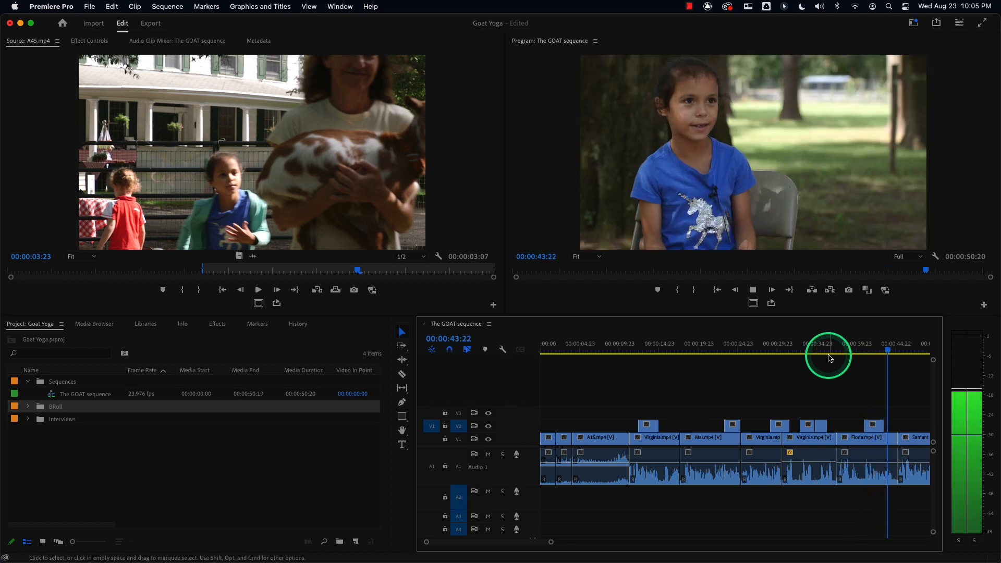
key("space")
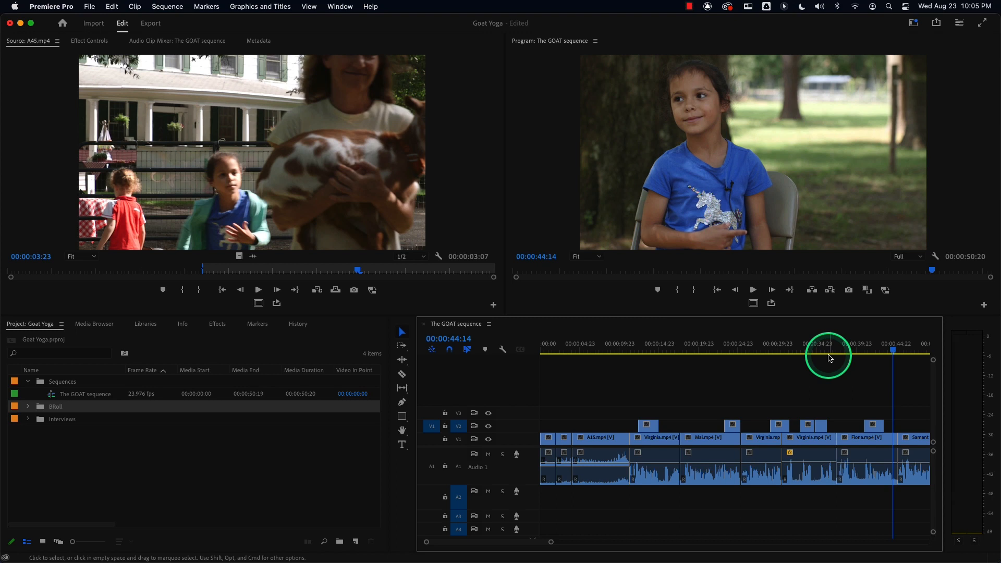
left_click_drag(843, 347, 851, 353)
key("space")
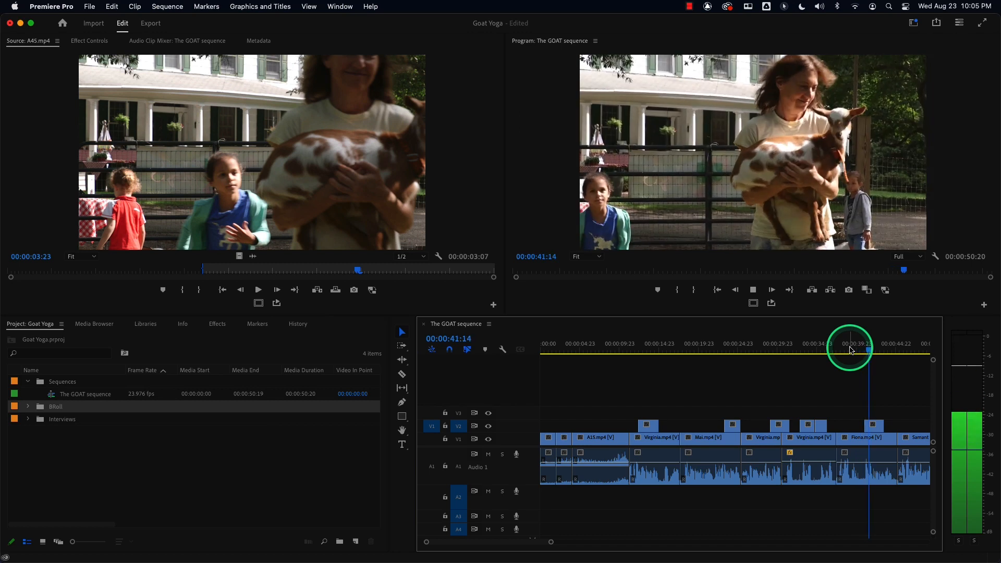
key("space")
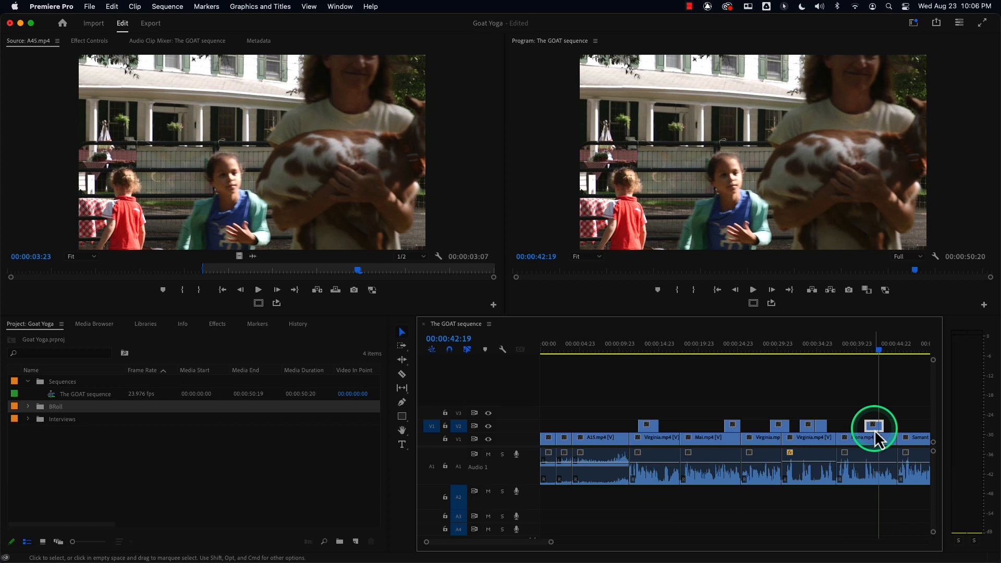
Delete the A45.mp4 B-roll from V2 above Fiona.mp4 and play the uncovered interview from the clip's beginning.
key("Delete")
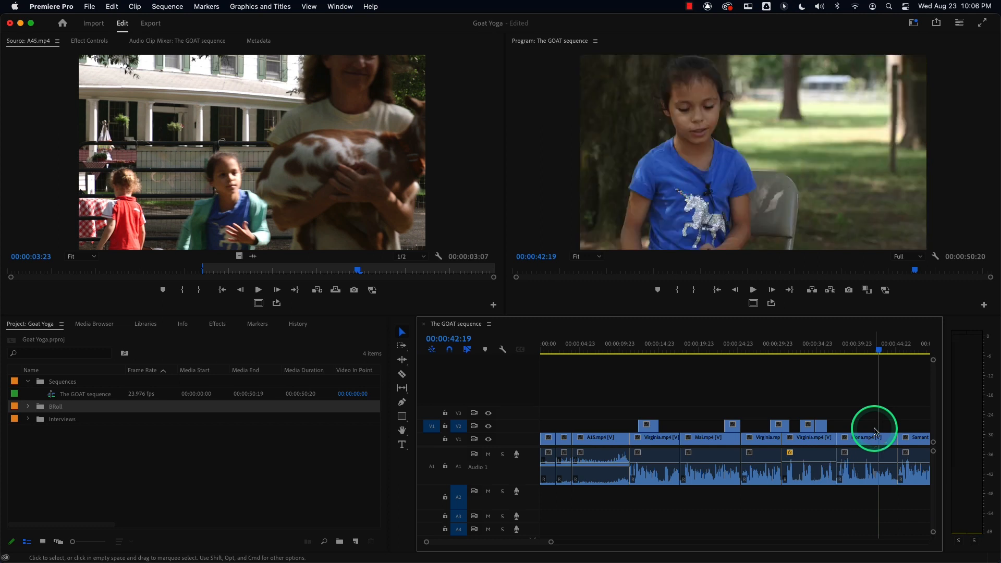
left_click(848, 349)
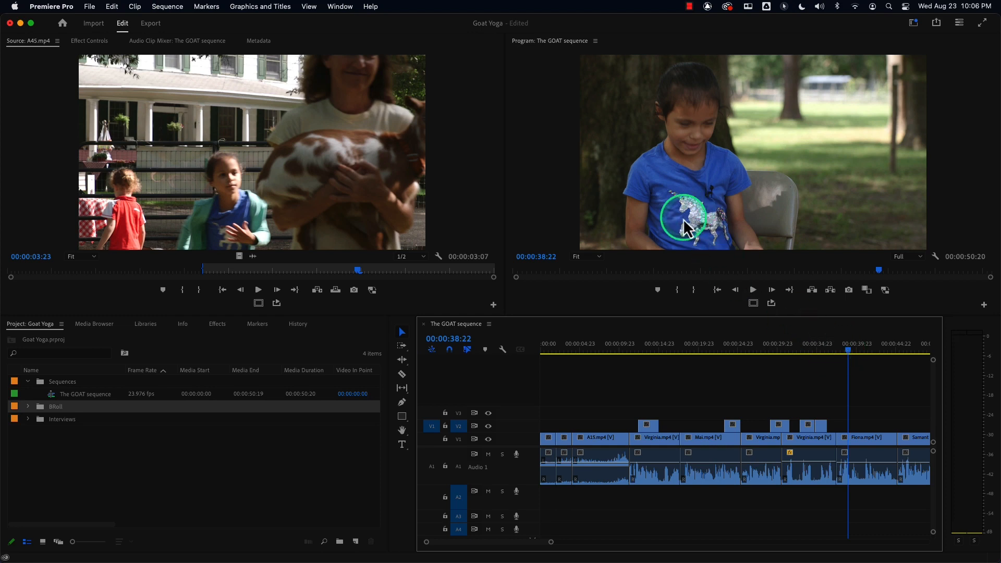
left_click(846, 353)
left_click_drag(848, 359, 834, 357)
key("space")
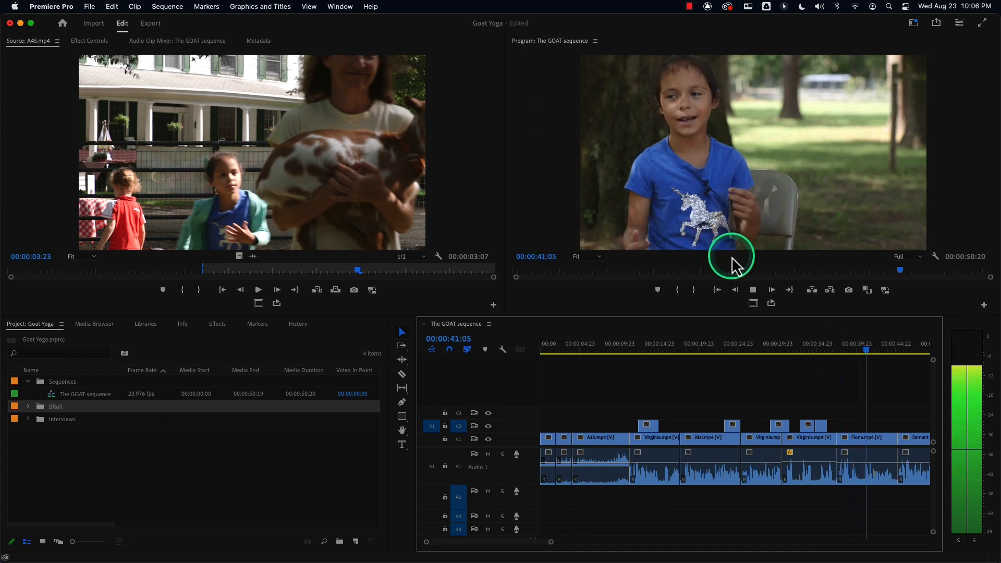
key("space")
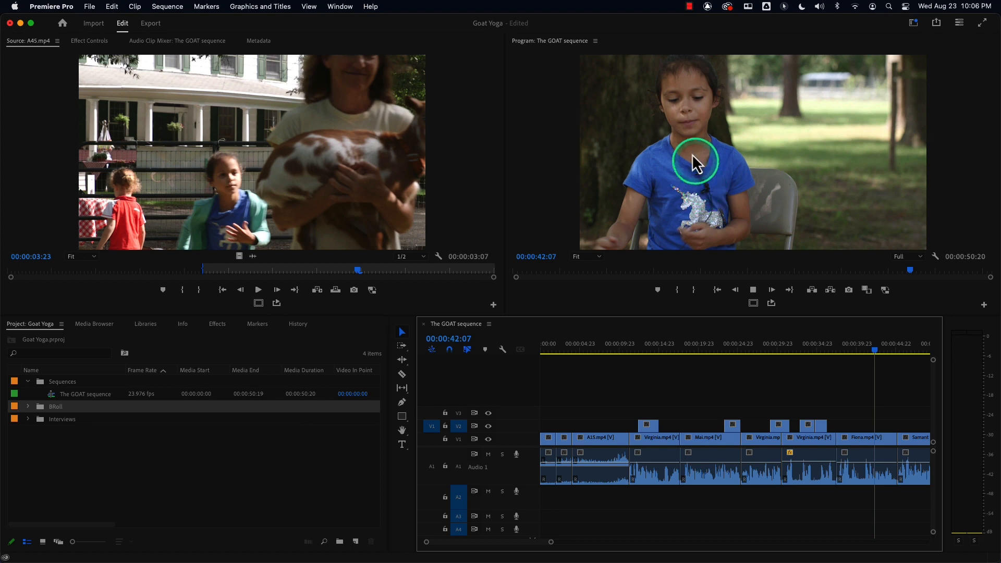
key("space")
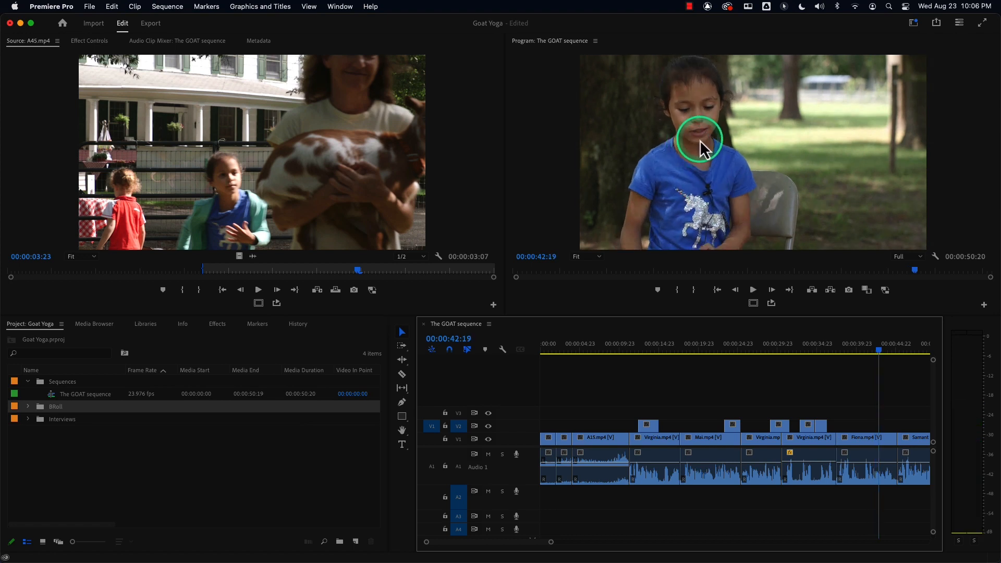
Play the remainder of Fiona.mp4 in short stretches up to the next clip, pausing to examine the speaker's facial expressions.
key("ctrl+alt+m")
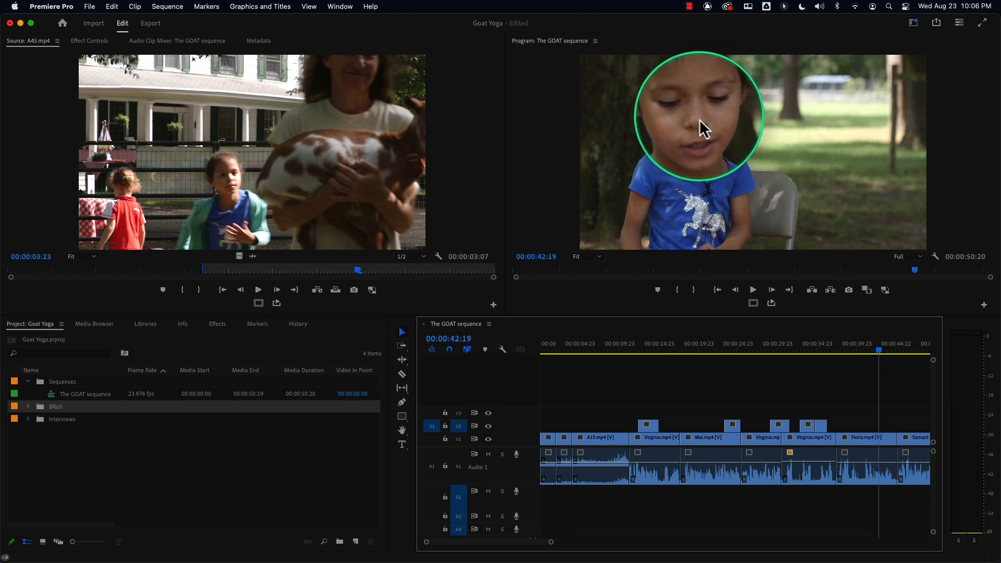
key("ctrl+alt+m")
key("space")
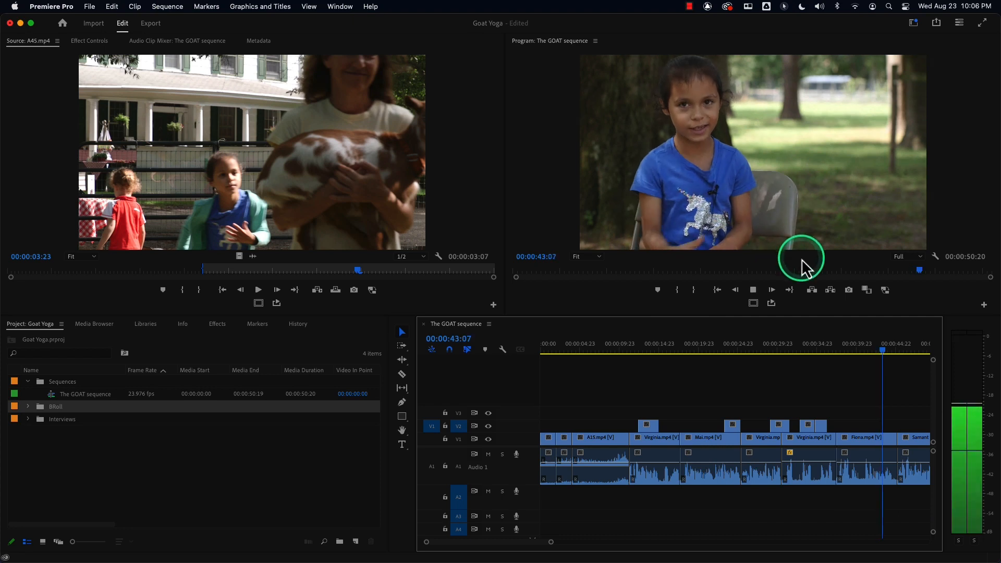
key("space")
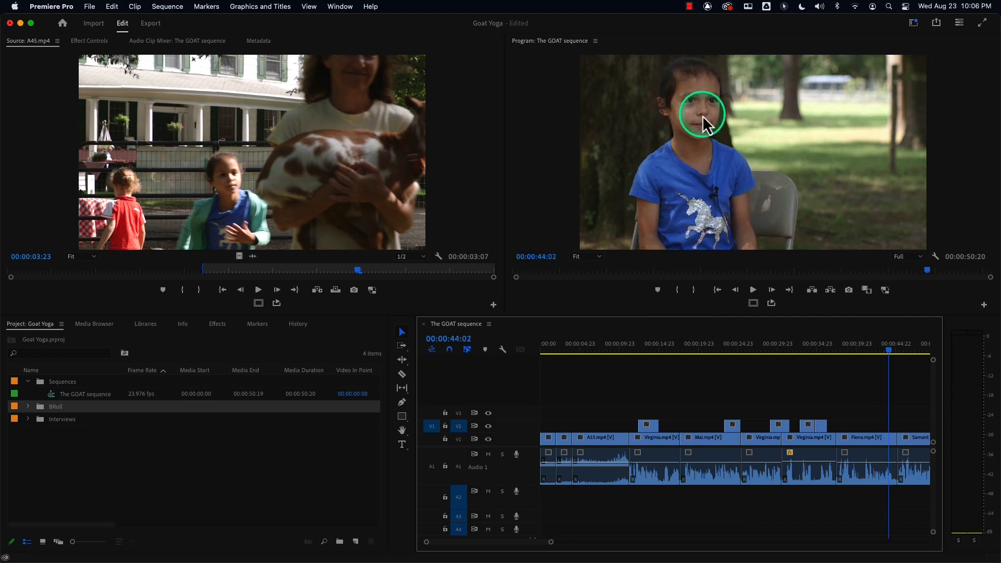
key("ctrl+alt+m")
key("ctrl+alt+m")
key("space")
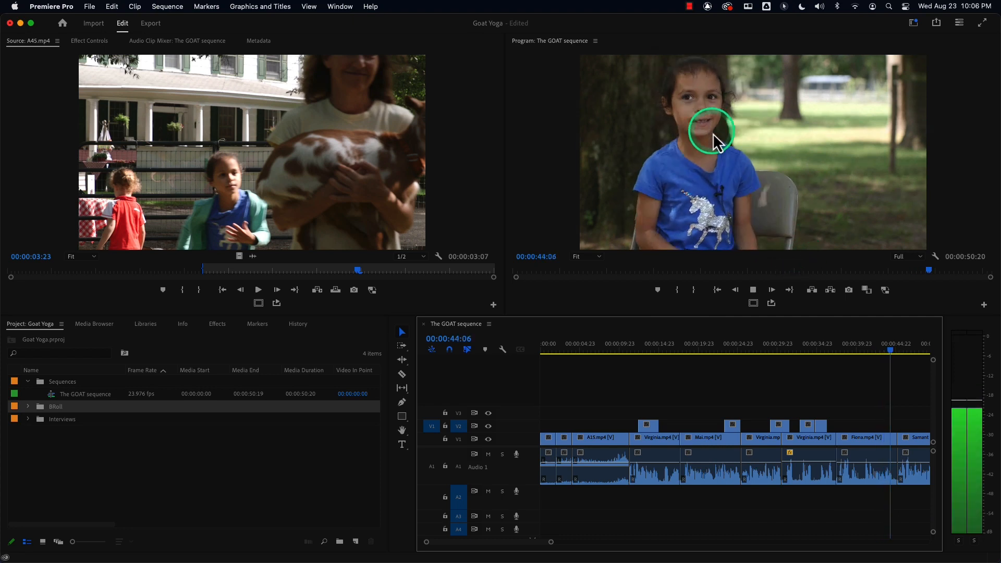
key("space")
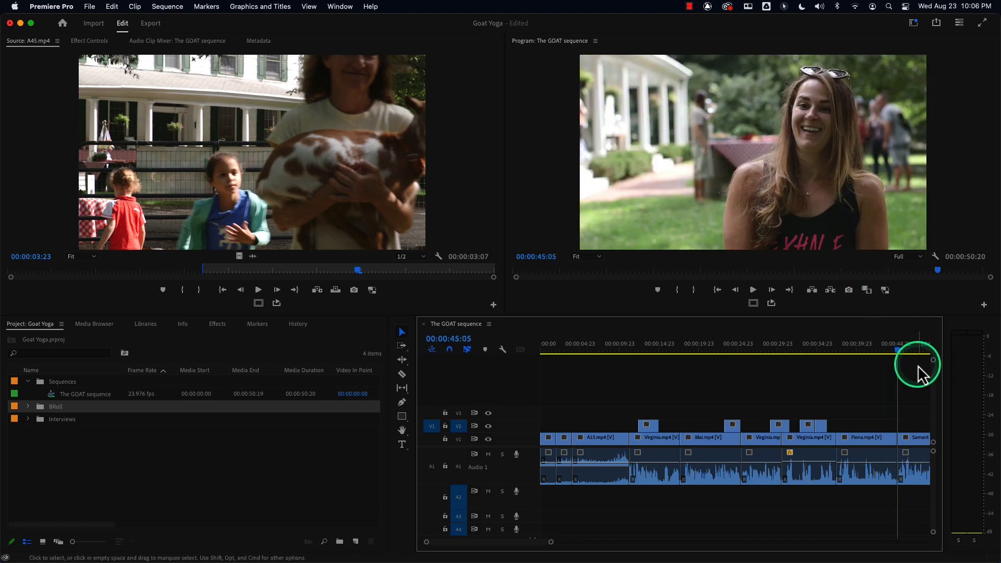
Place the playhead at 00:00:33:23, over the V2 B-roll before Fiona.mp4, and save the Goat Yoga project.
left_click_drag(891, 351, 810, 353)
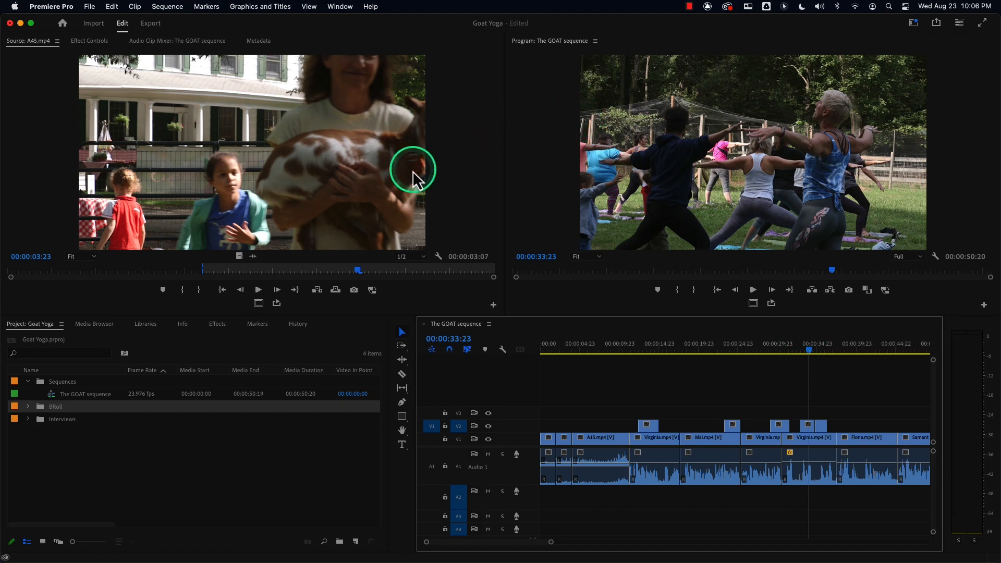
left_click(89, 7)
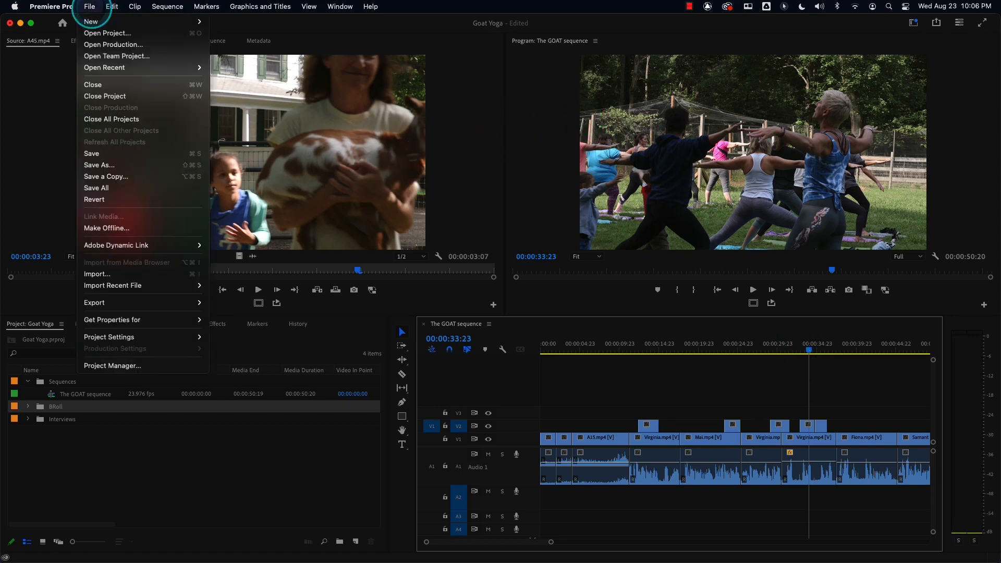
left_click(124, 155)
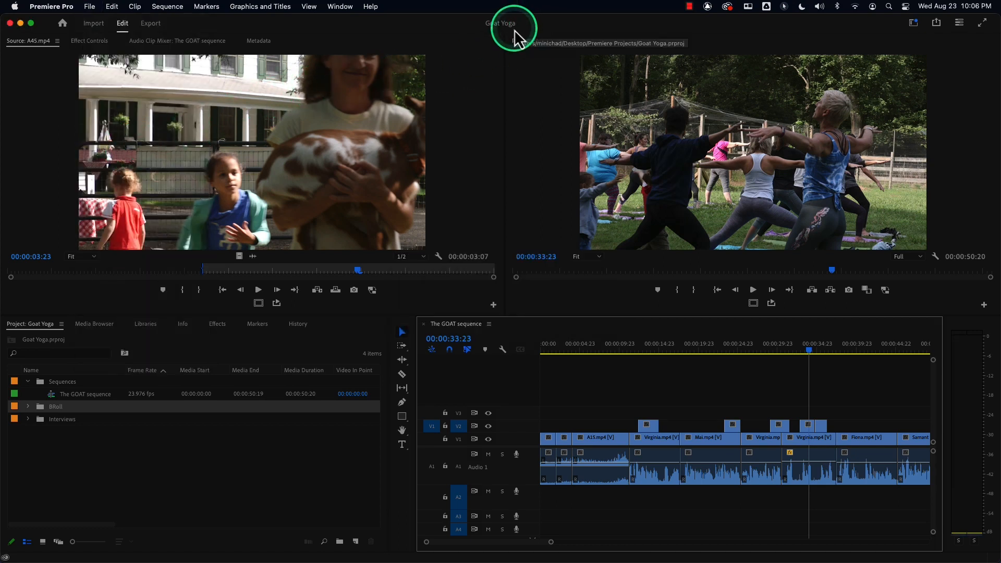
Return the playhead to the start of The GOAT sequence at 00:00:00:00.
key("Home")
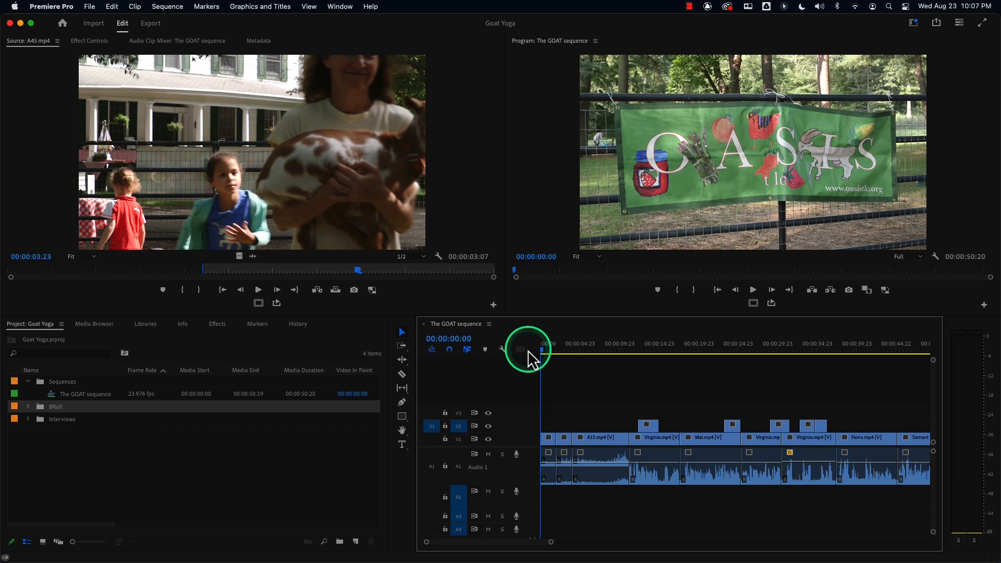
left_click_drag(554, 344, 533, 350)
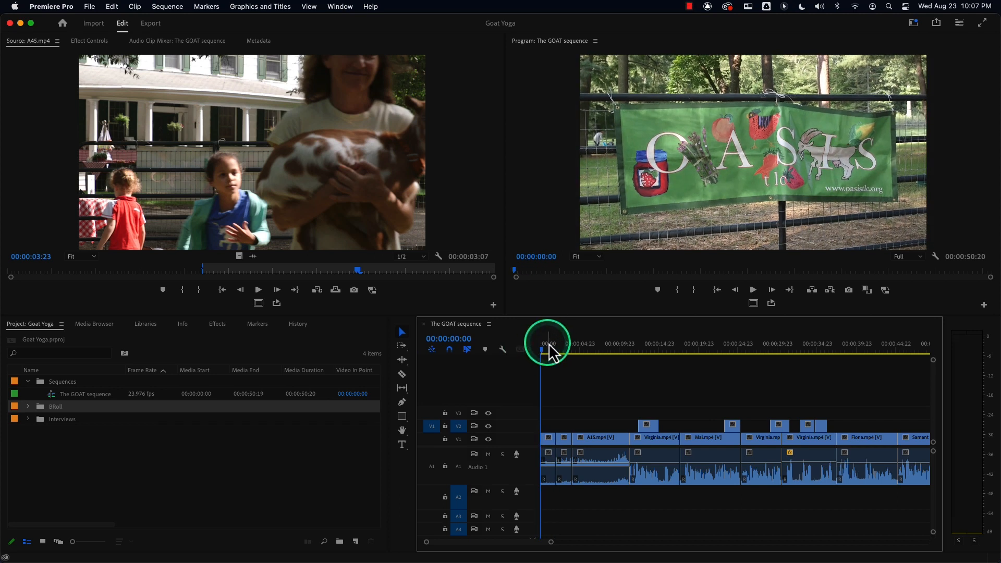